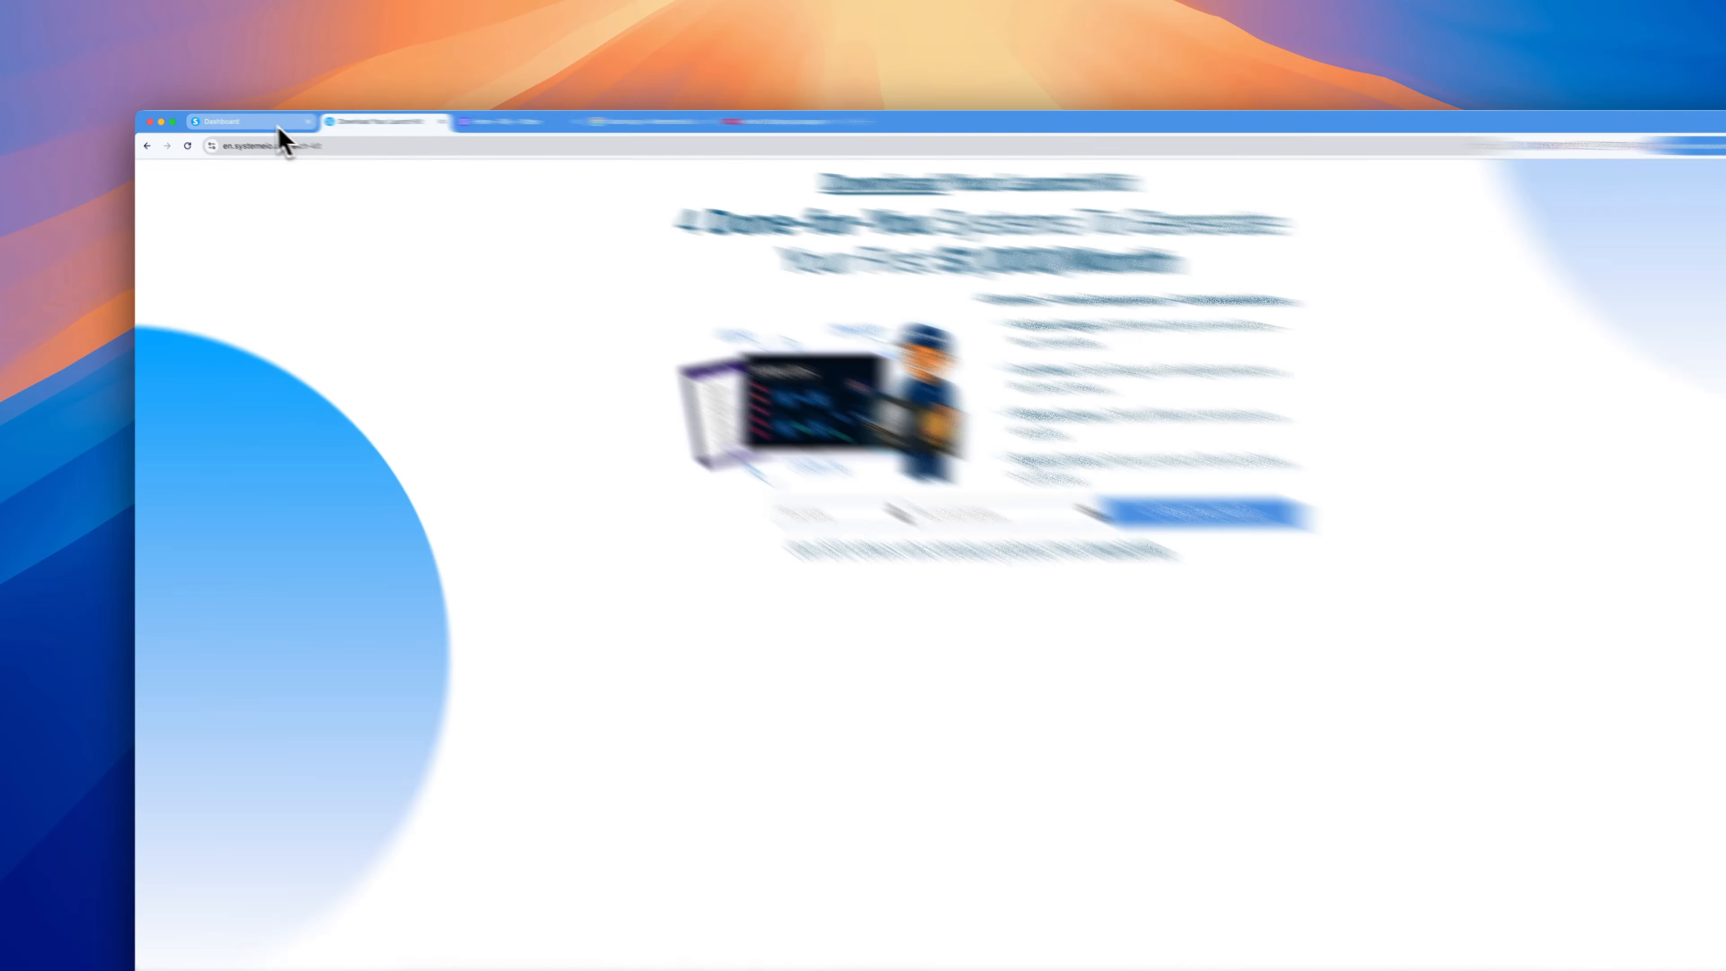
# - Switch to the systeme.io dashboard and open the list of sales funnels
pyautogui.click(278, 127)
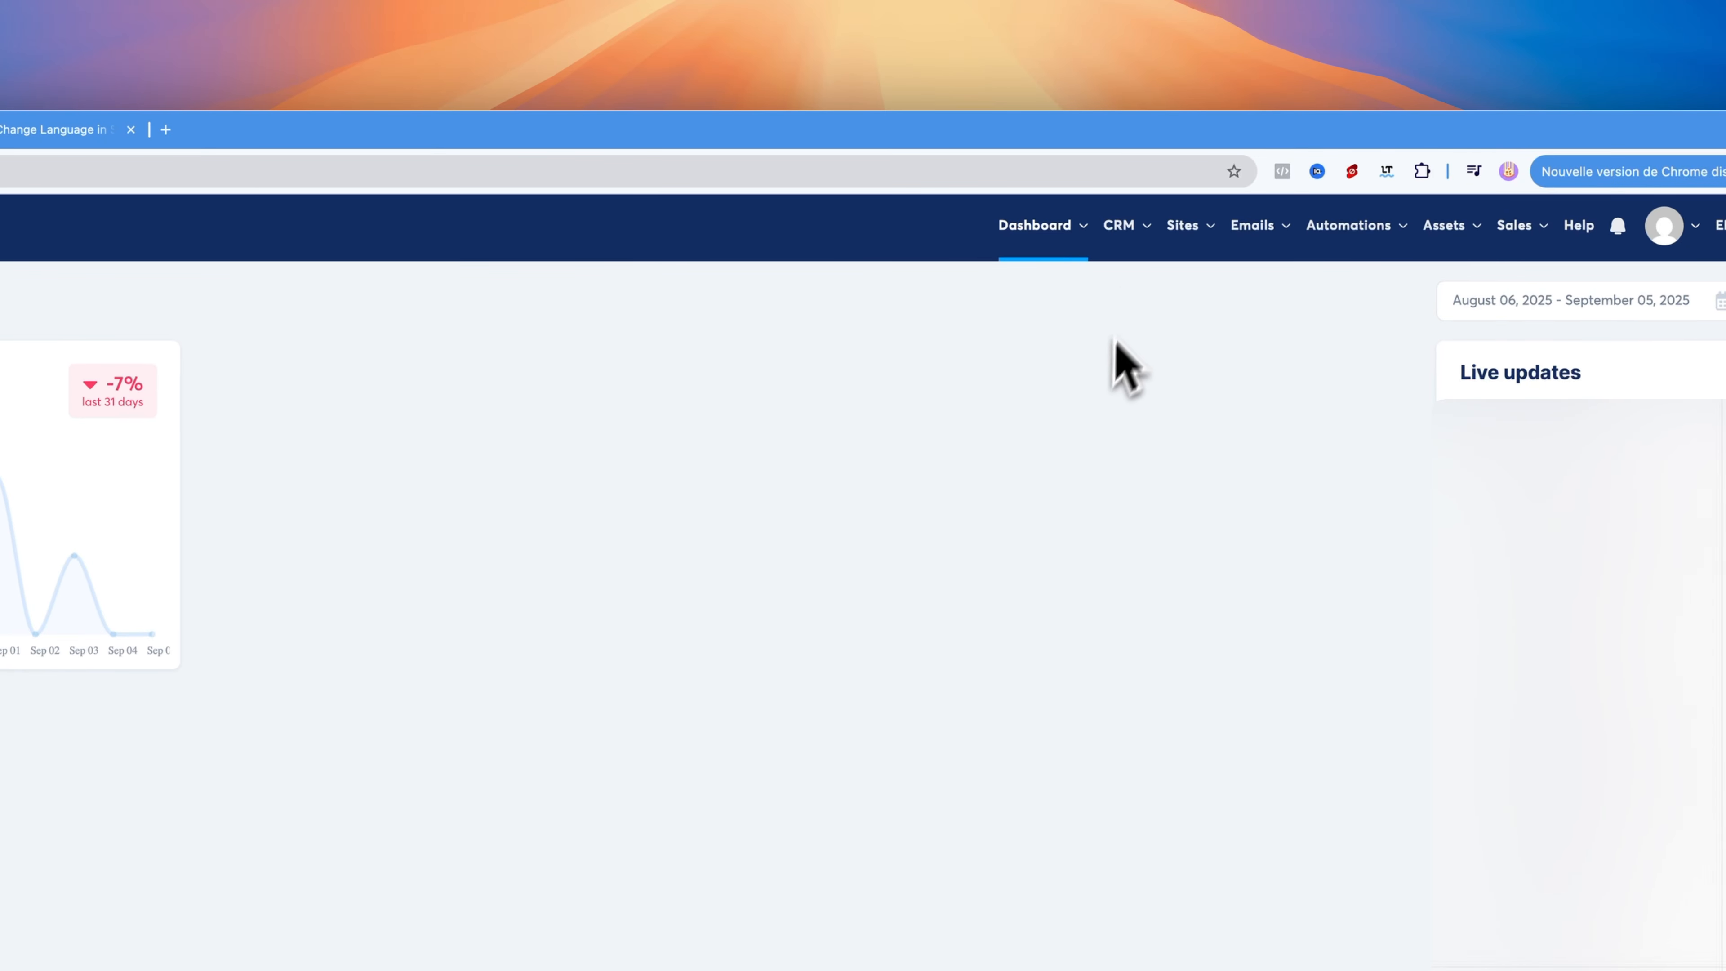
pyautogui.moveTo(1179, 242)
pyautogui.click(1185, 311)
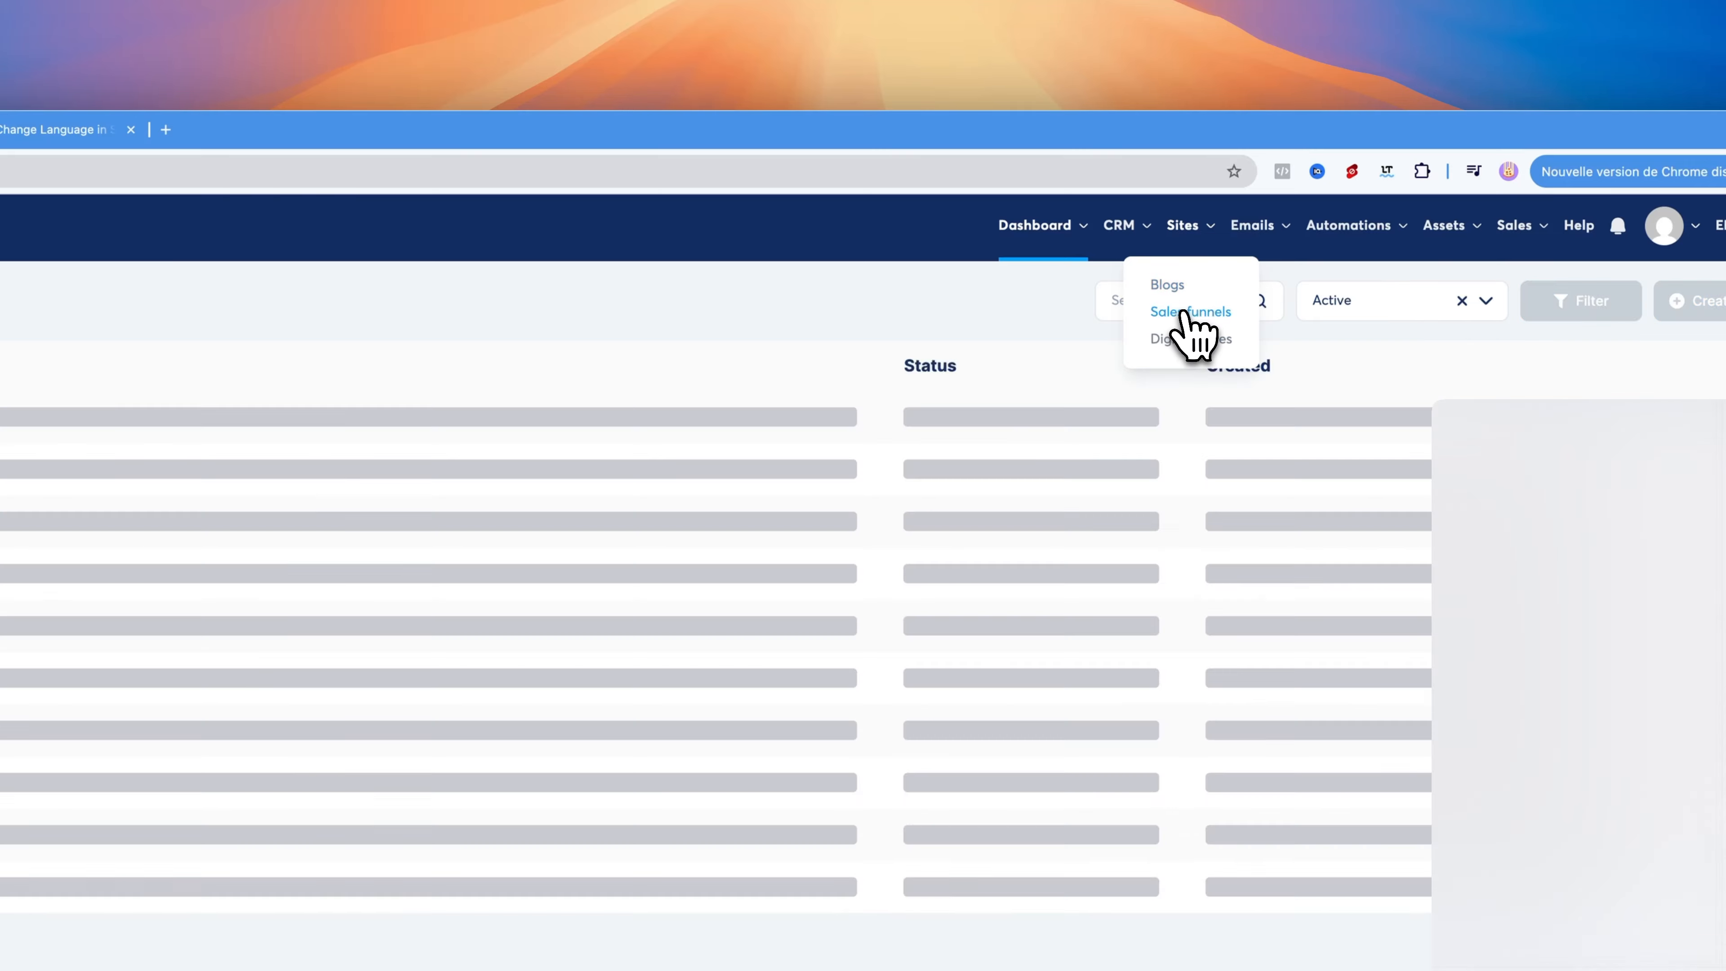
# - Create a funnel named "test" on the en.systemeio.ai domain with the Sell goal and U.S. Dollar as currency
pyautogui.click(1527, 302)
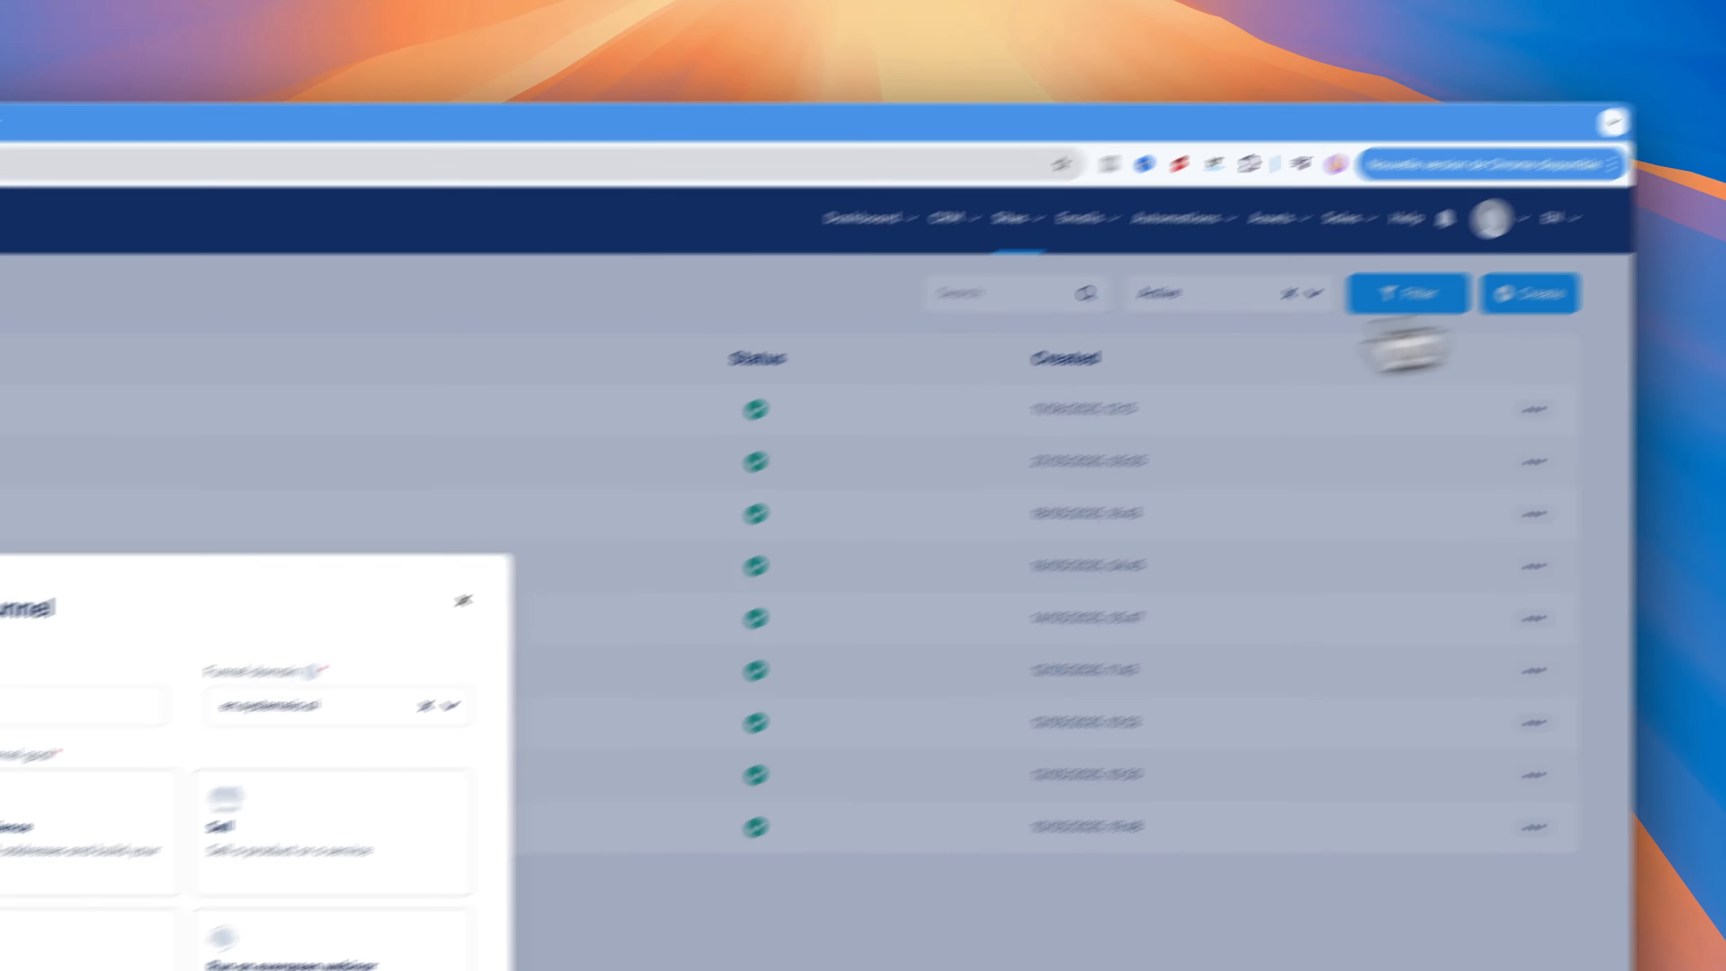
pyautogui.click(77, 707)
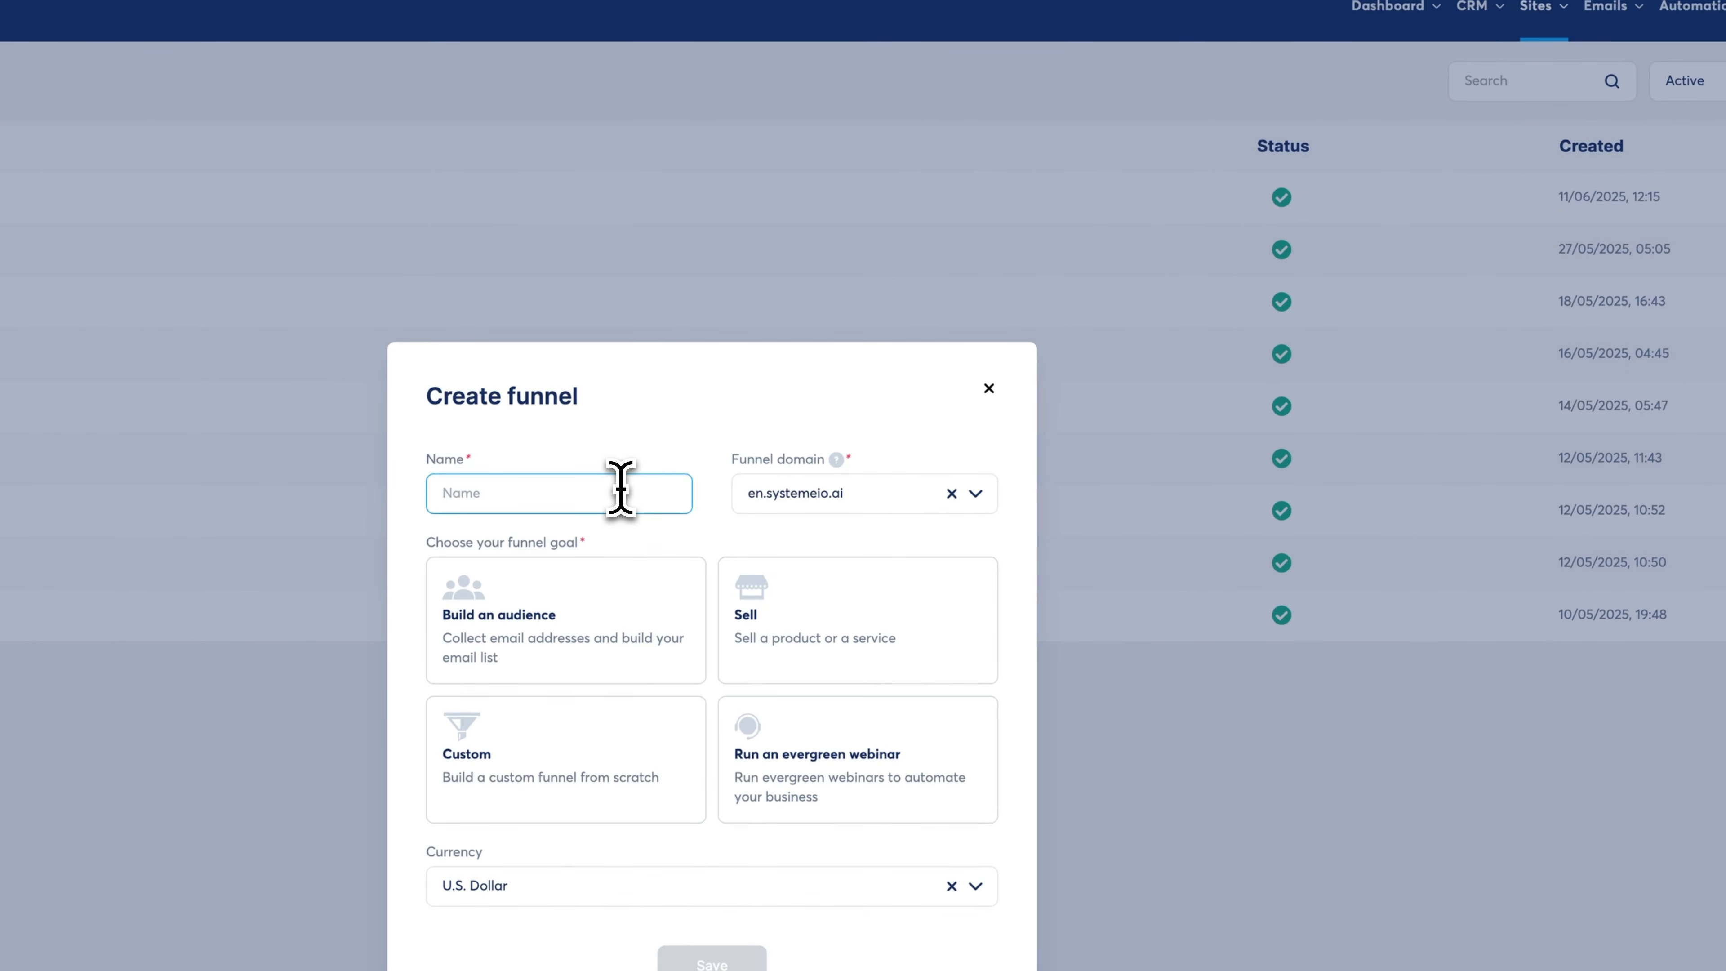
pyautogui.write('test')
pyautogui.click(846, 651)
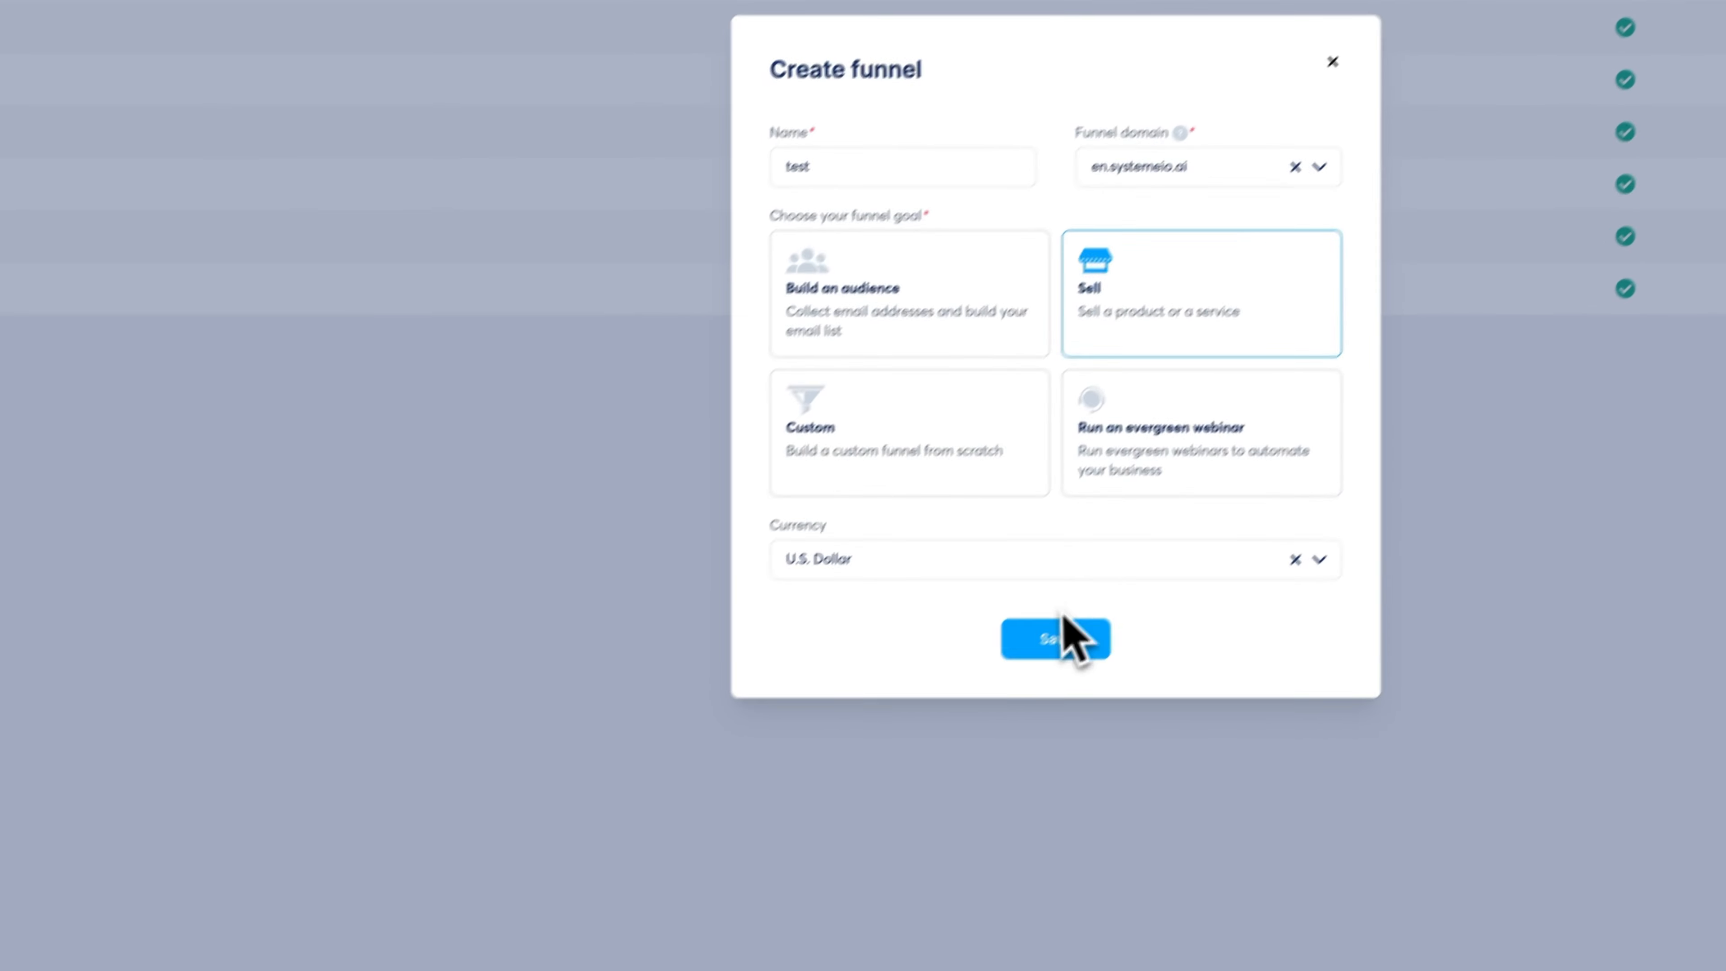
pyautogui.click(717, 961)
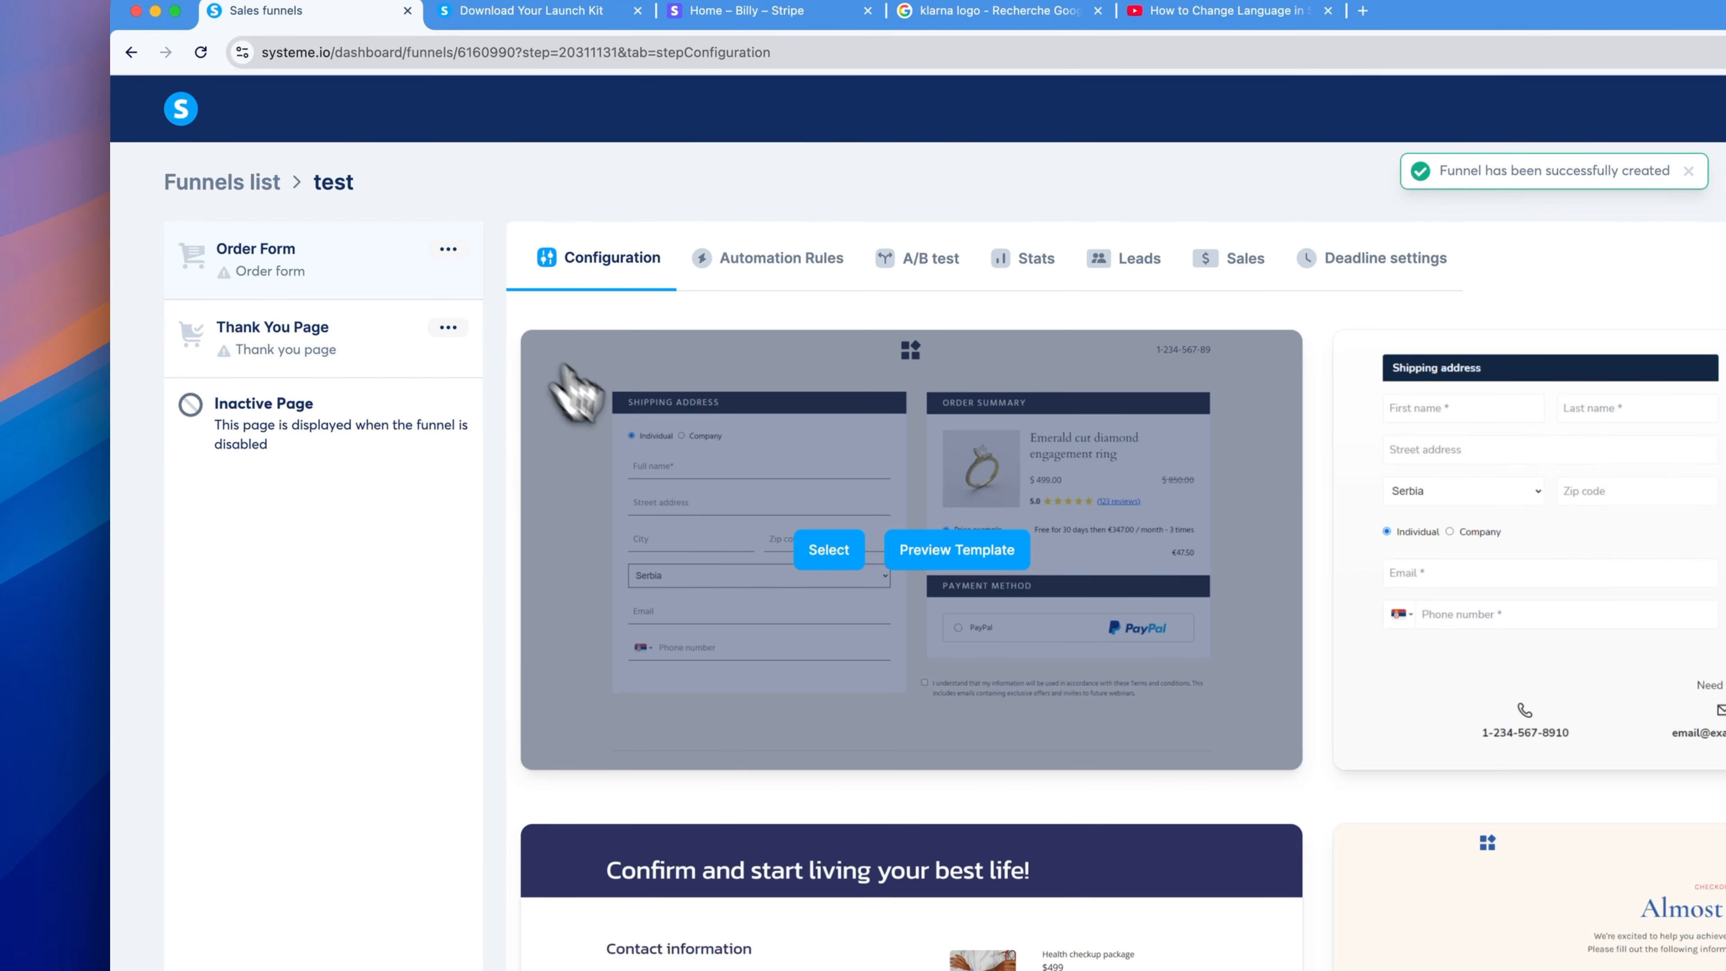
# - Apply the first template to both the Order Form step and the Thank You Page step
pyautogui.click(829, 549)
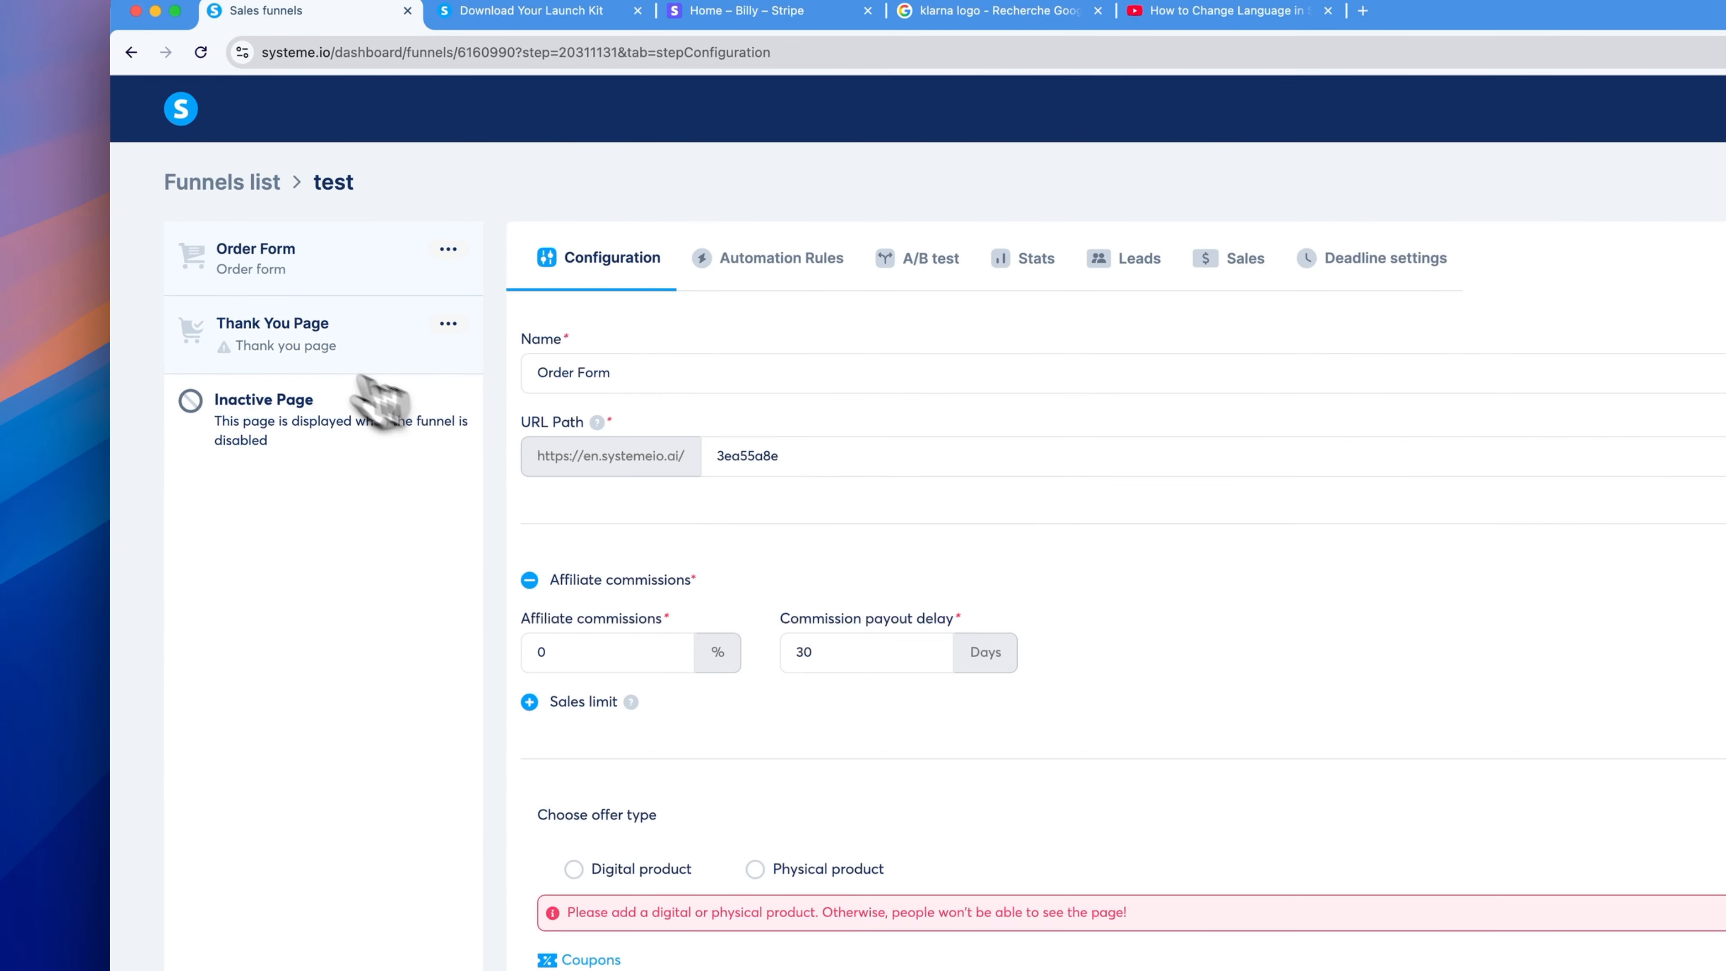
pyautogui.click(301, 350)
pyautogui.click(830, 552)
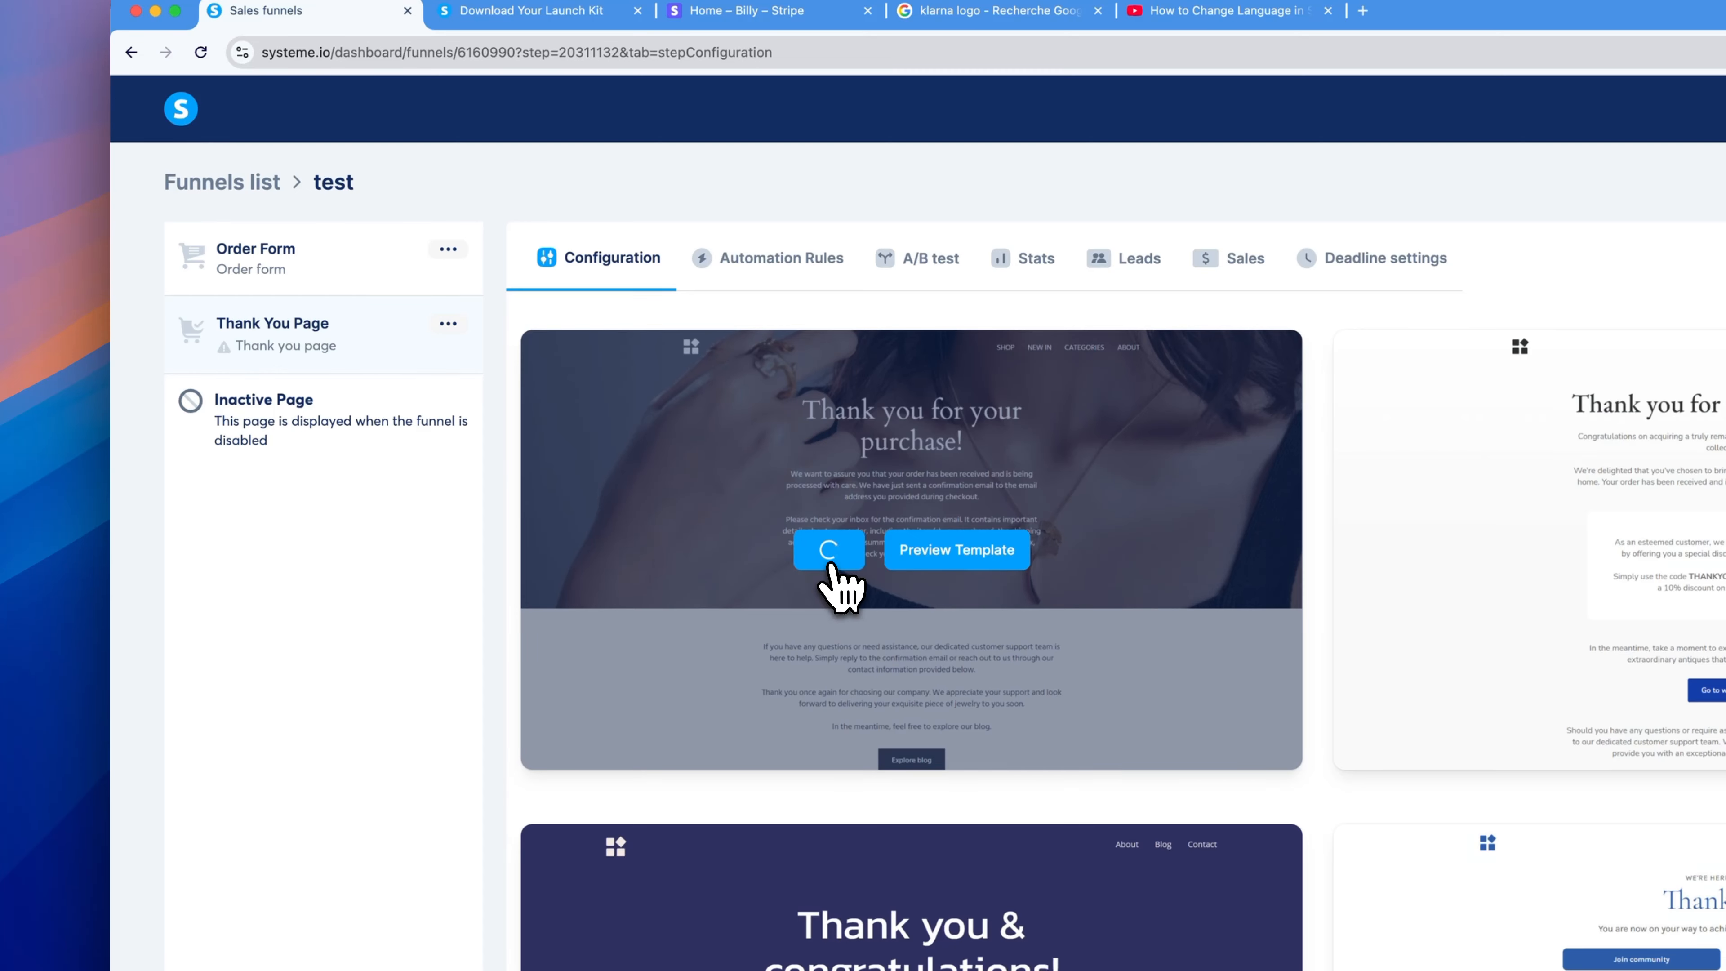
# - Set the Order Form's offer type to Digital product and choose "Systeme.io In A Box $17" as the product
pyautogui.click(335, 272)
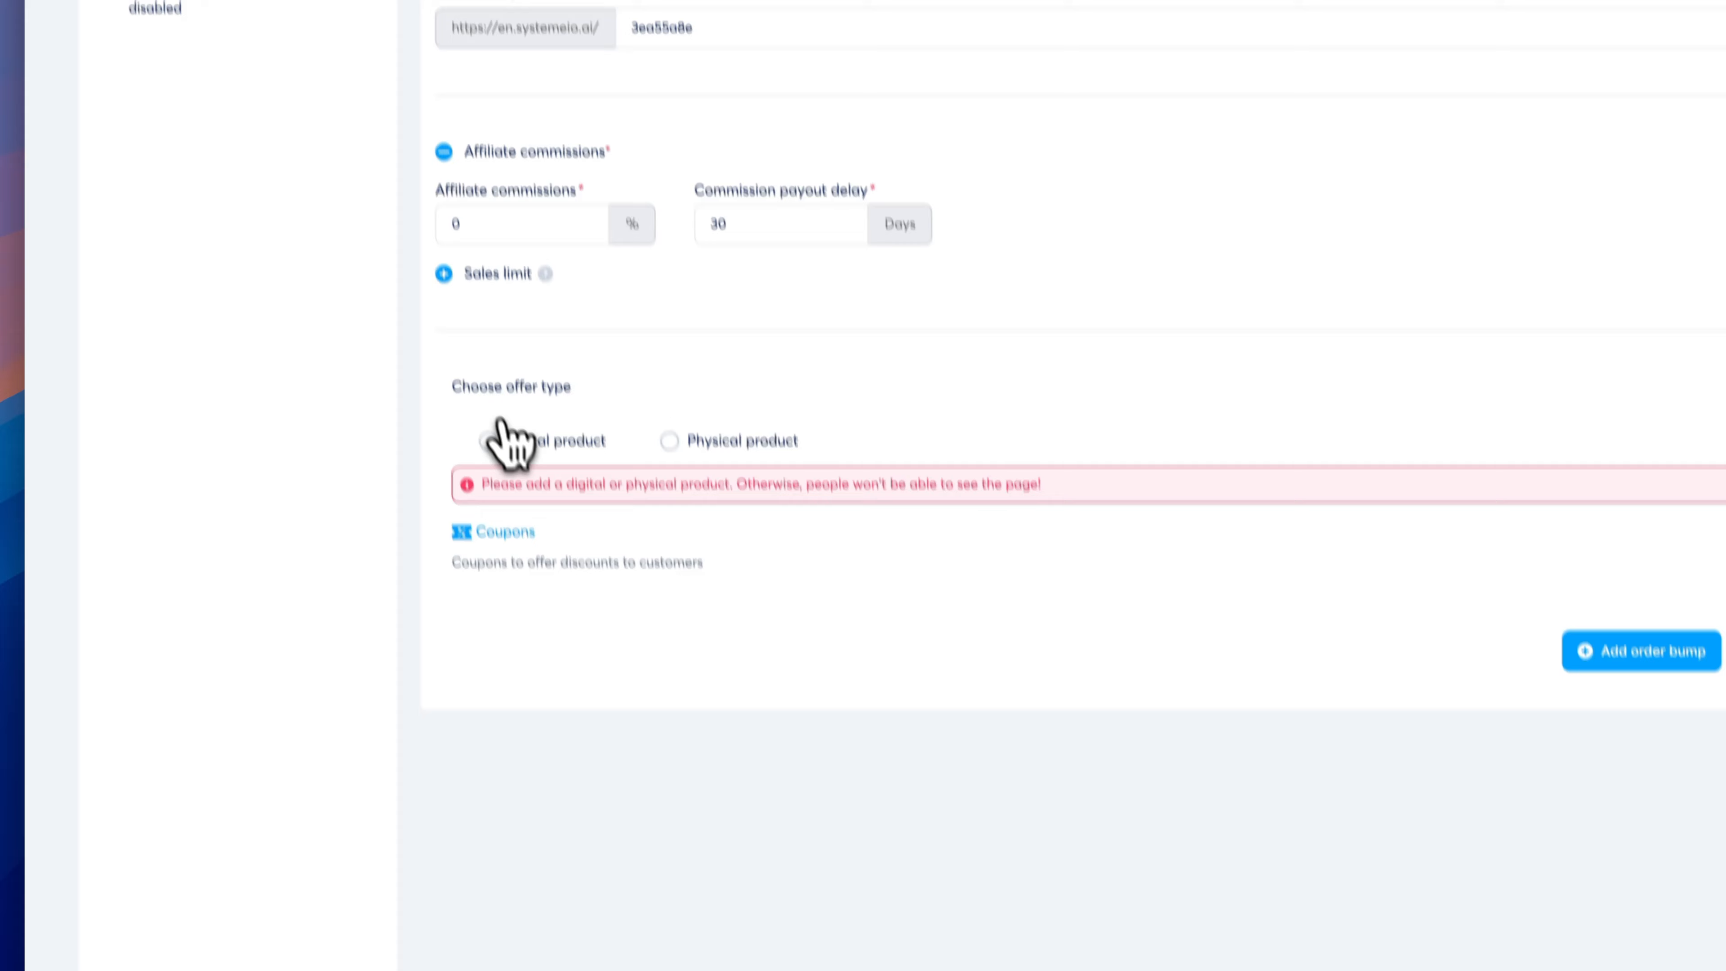
pyautogui.click(574, 868)
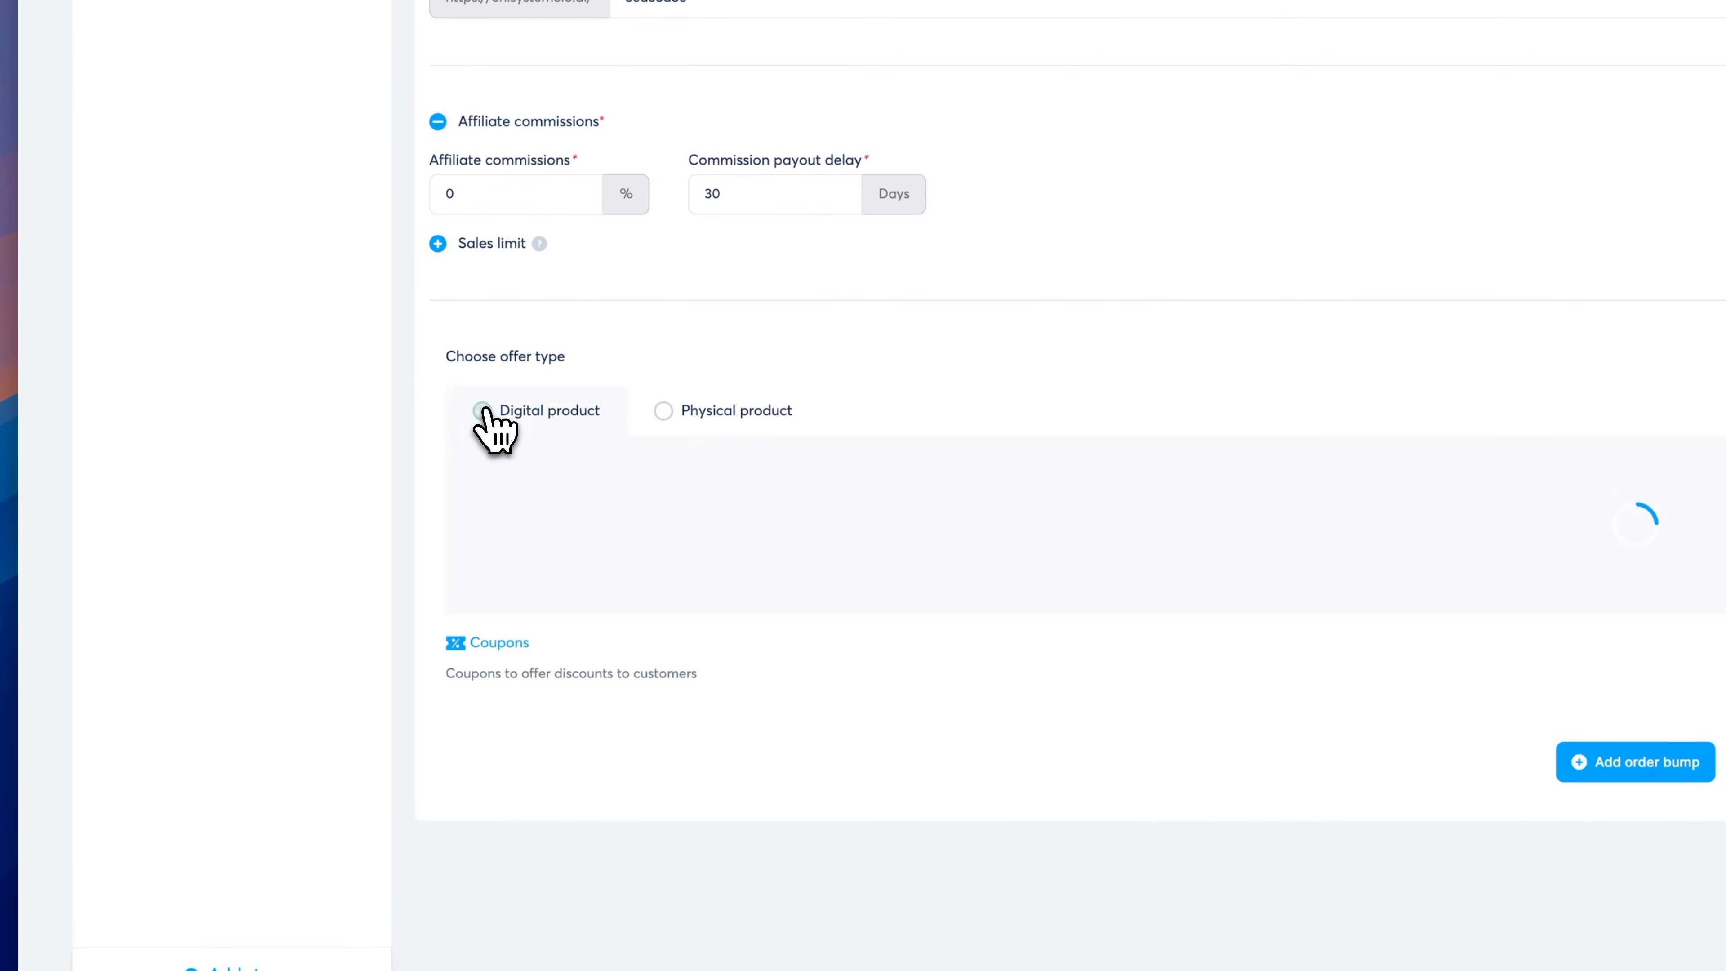
pyautogui.click(652, 561)
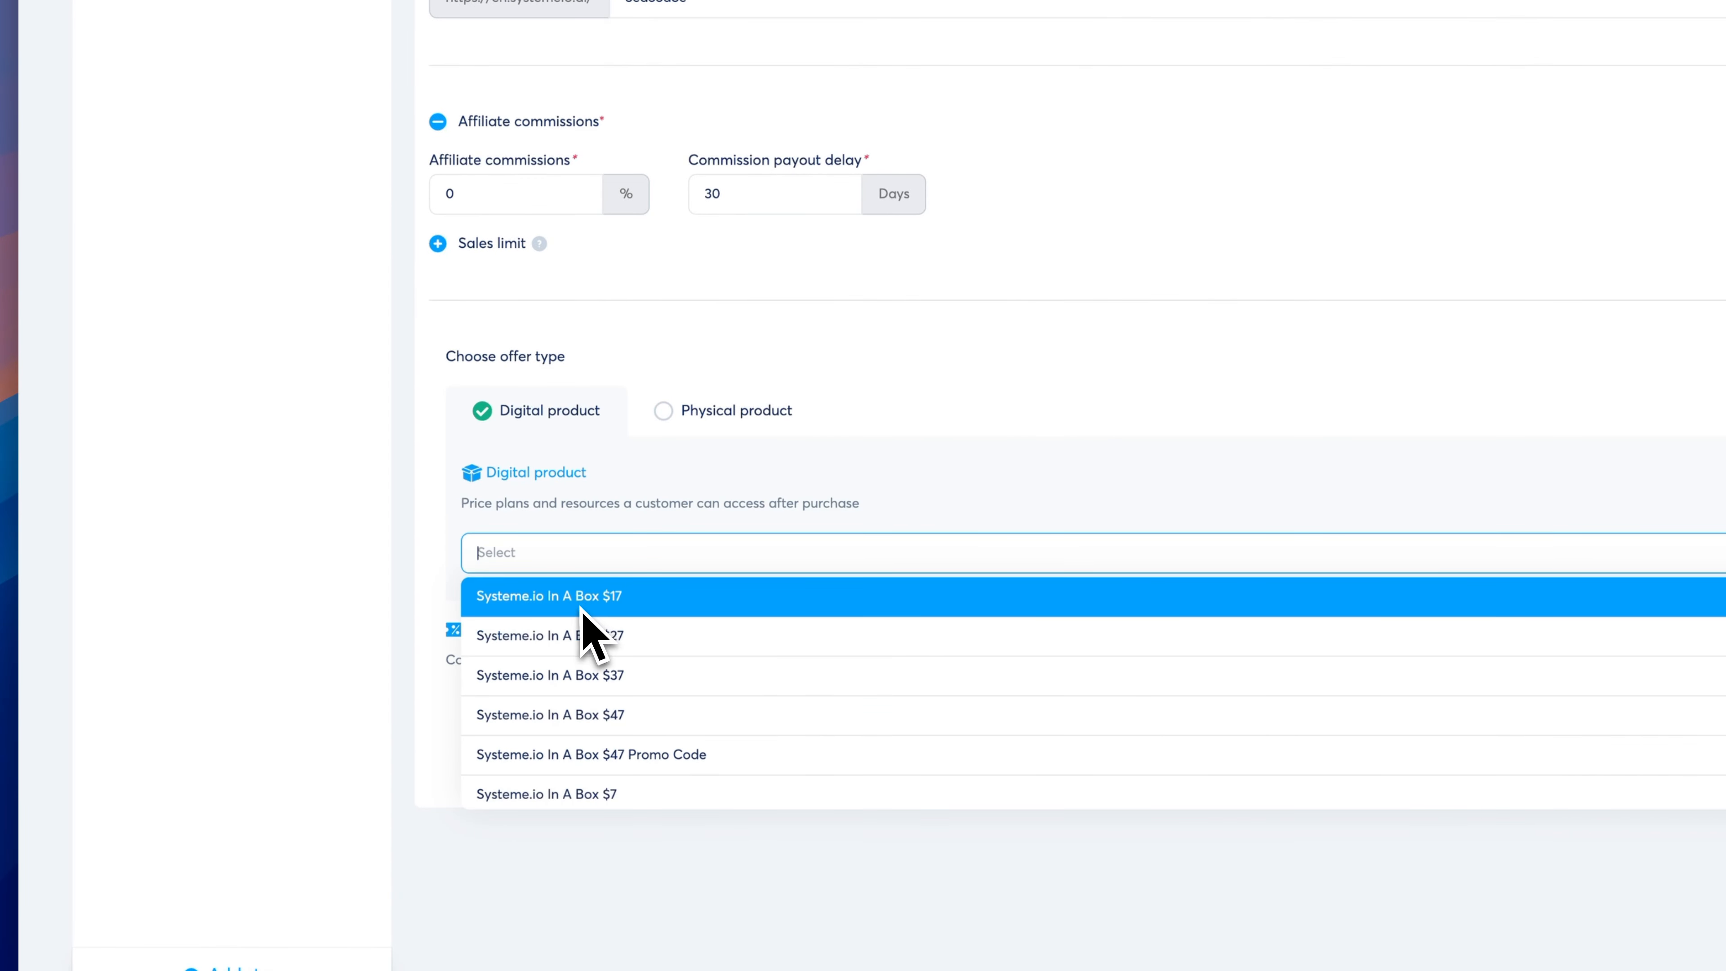
pyautogui.scroll(-1, 614, 653)
pyautogui.scroll(-1, 617, 694)
pyautogui.scroll(2, 619, 694)
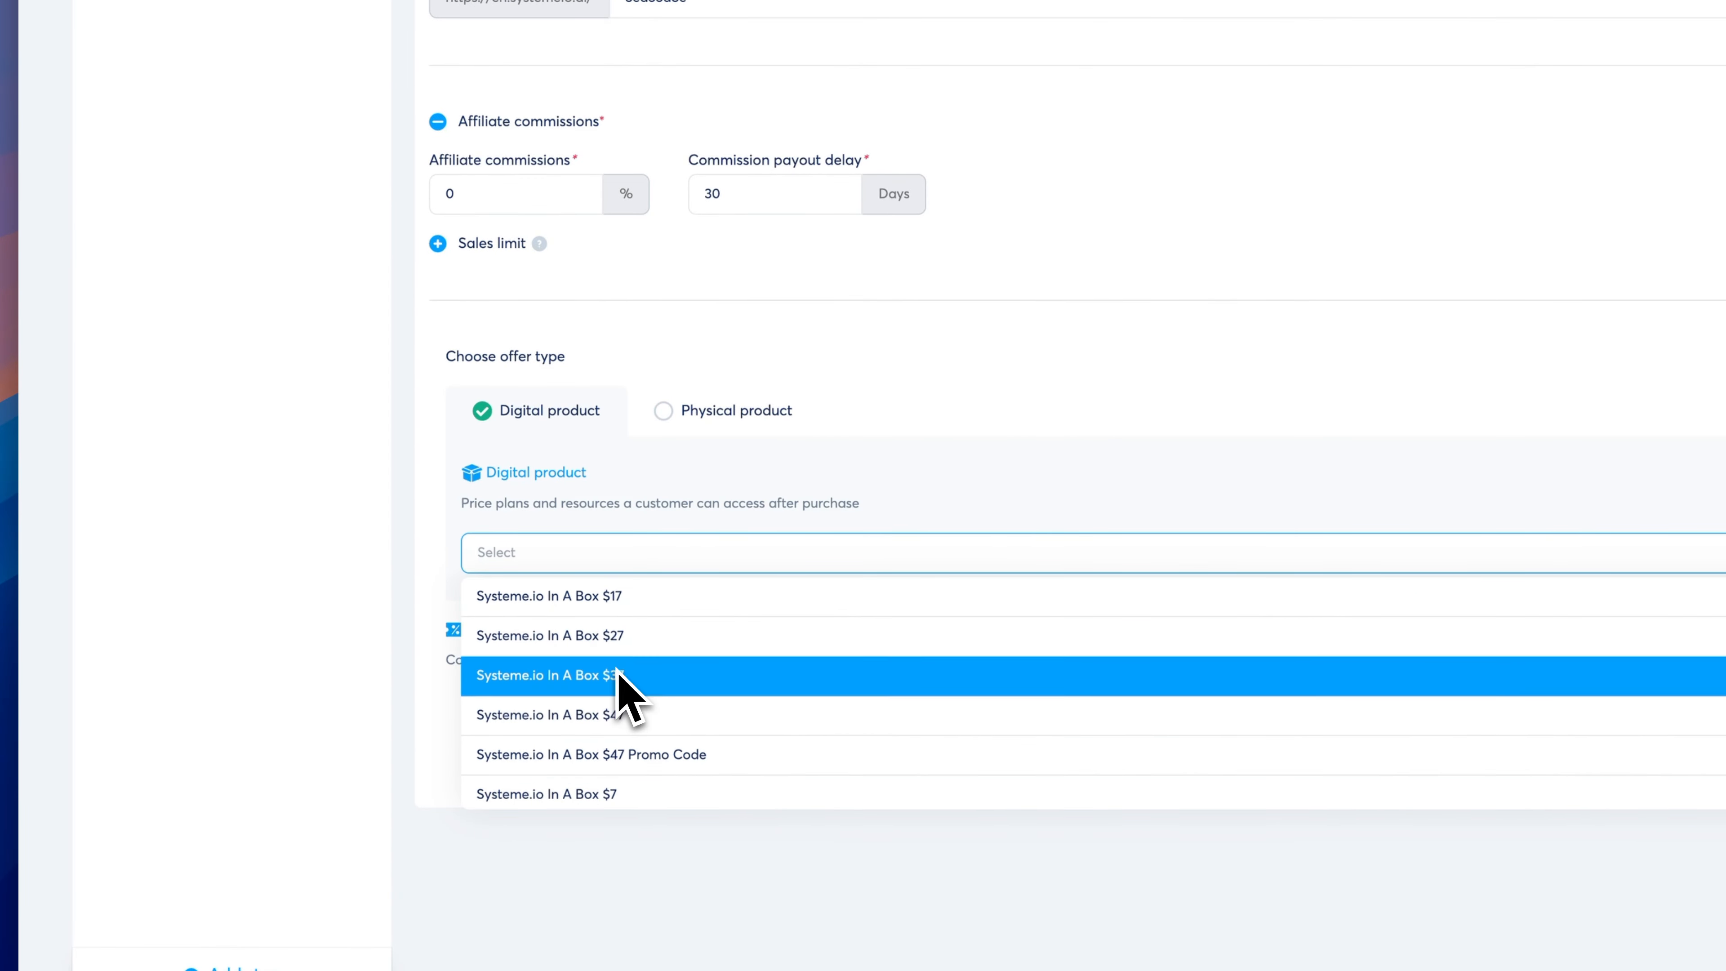
pyautogui.click(584, 596)
pyautogui.click(547, 612)
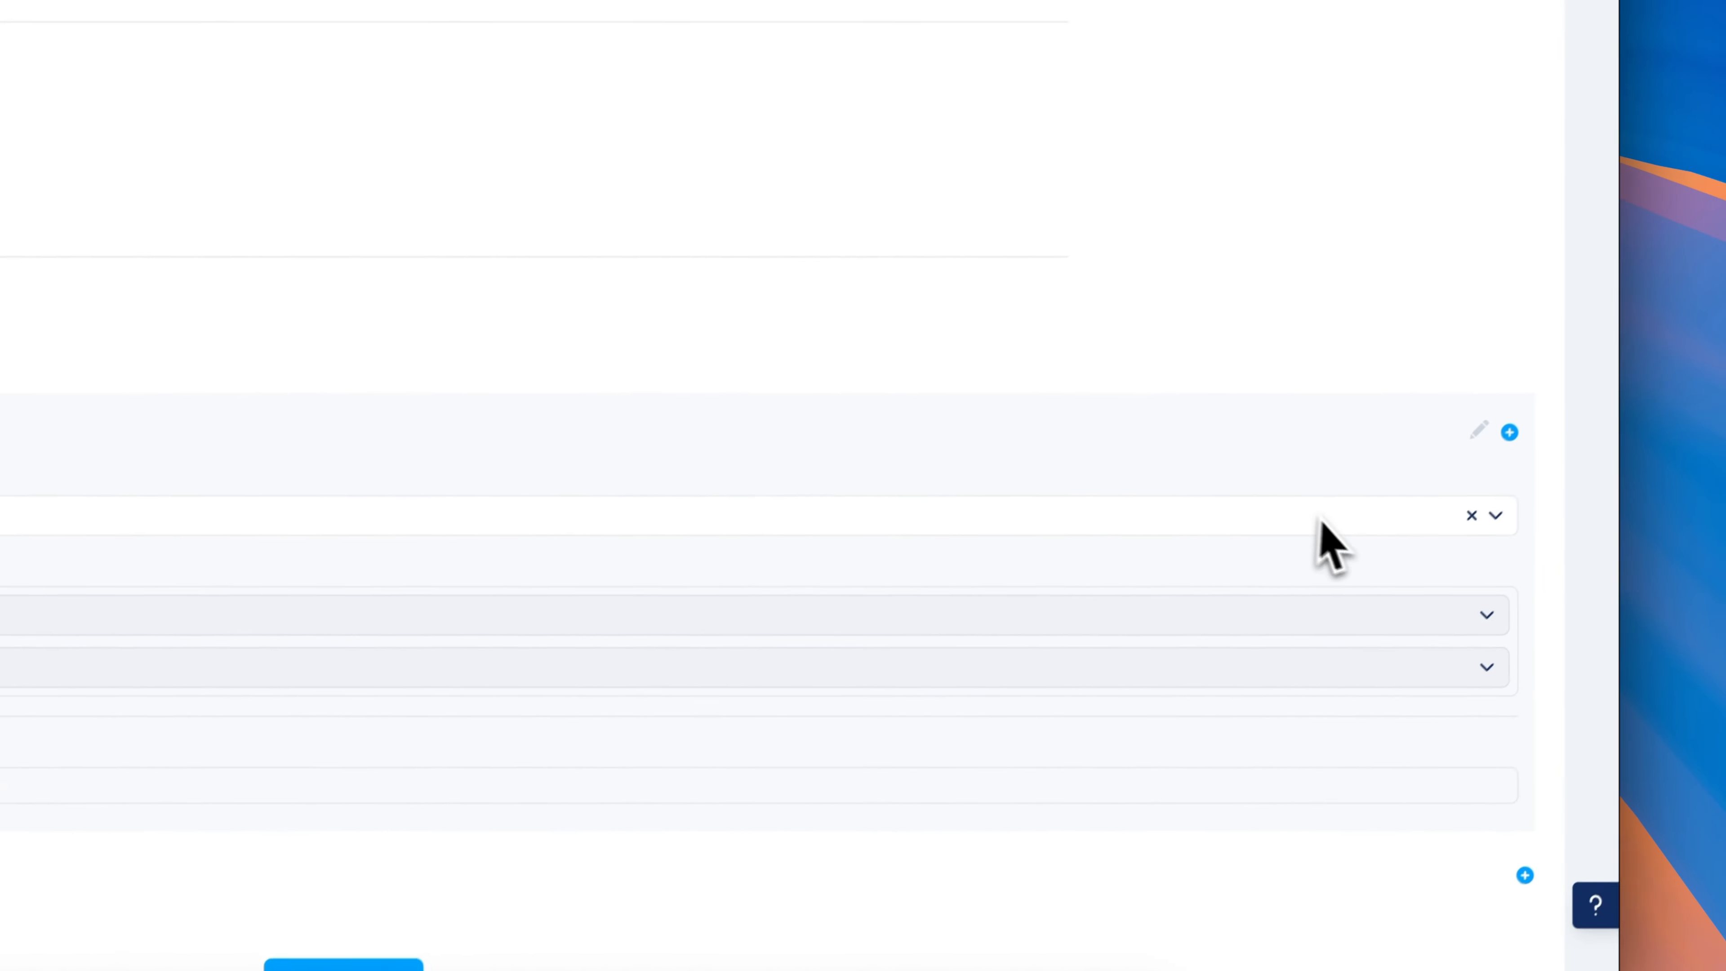
# - Open the digital product for editing, start an additional price plan and show its type options
pyautogui.click(1476, 443)
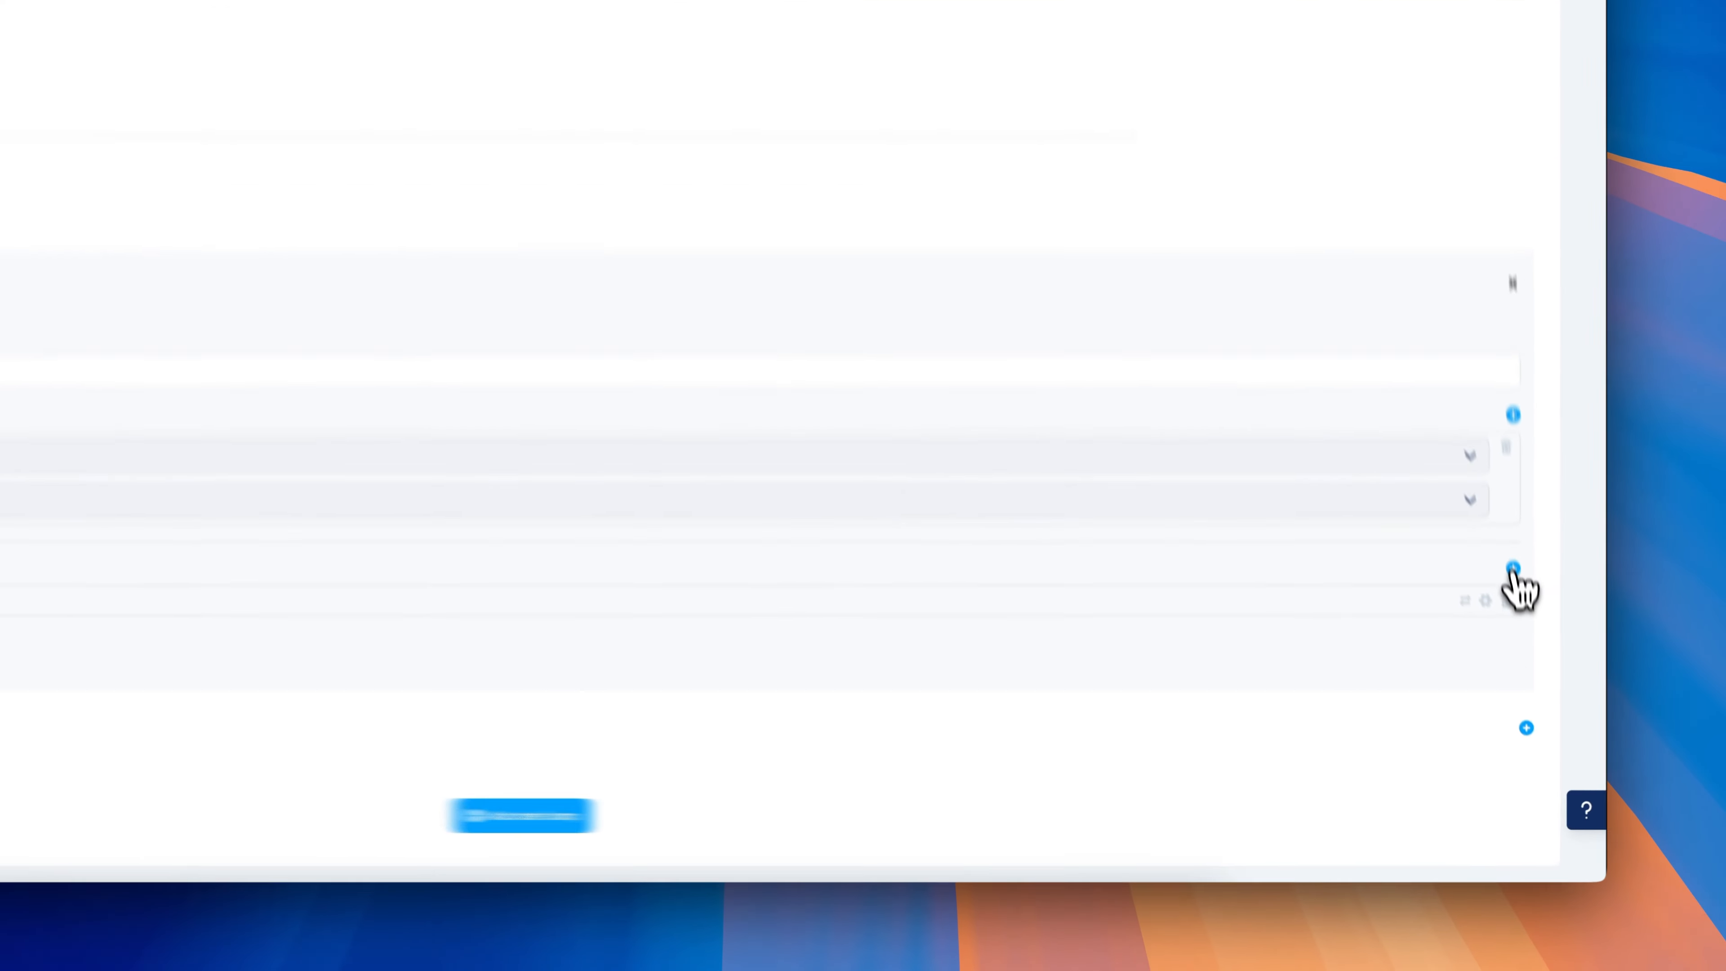
pyautogui.click(1531, 676)
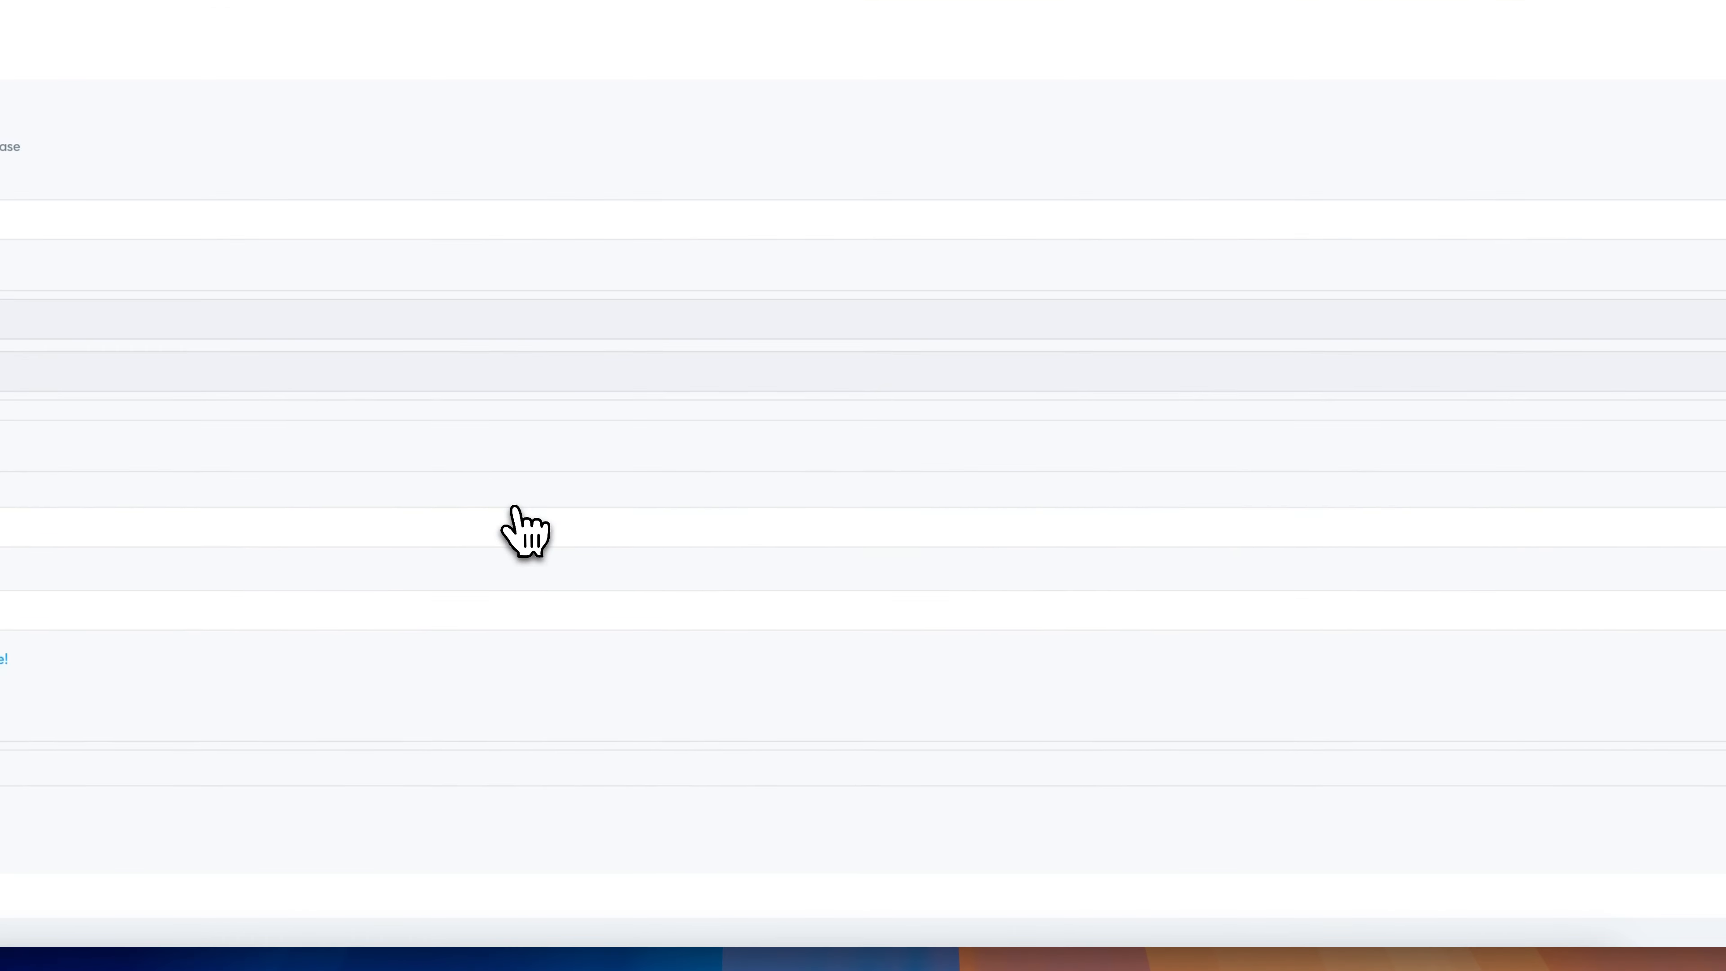
pyautogui.click(408, 502)
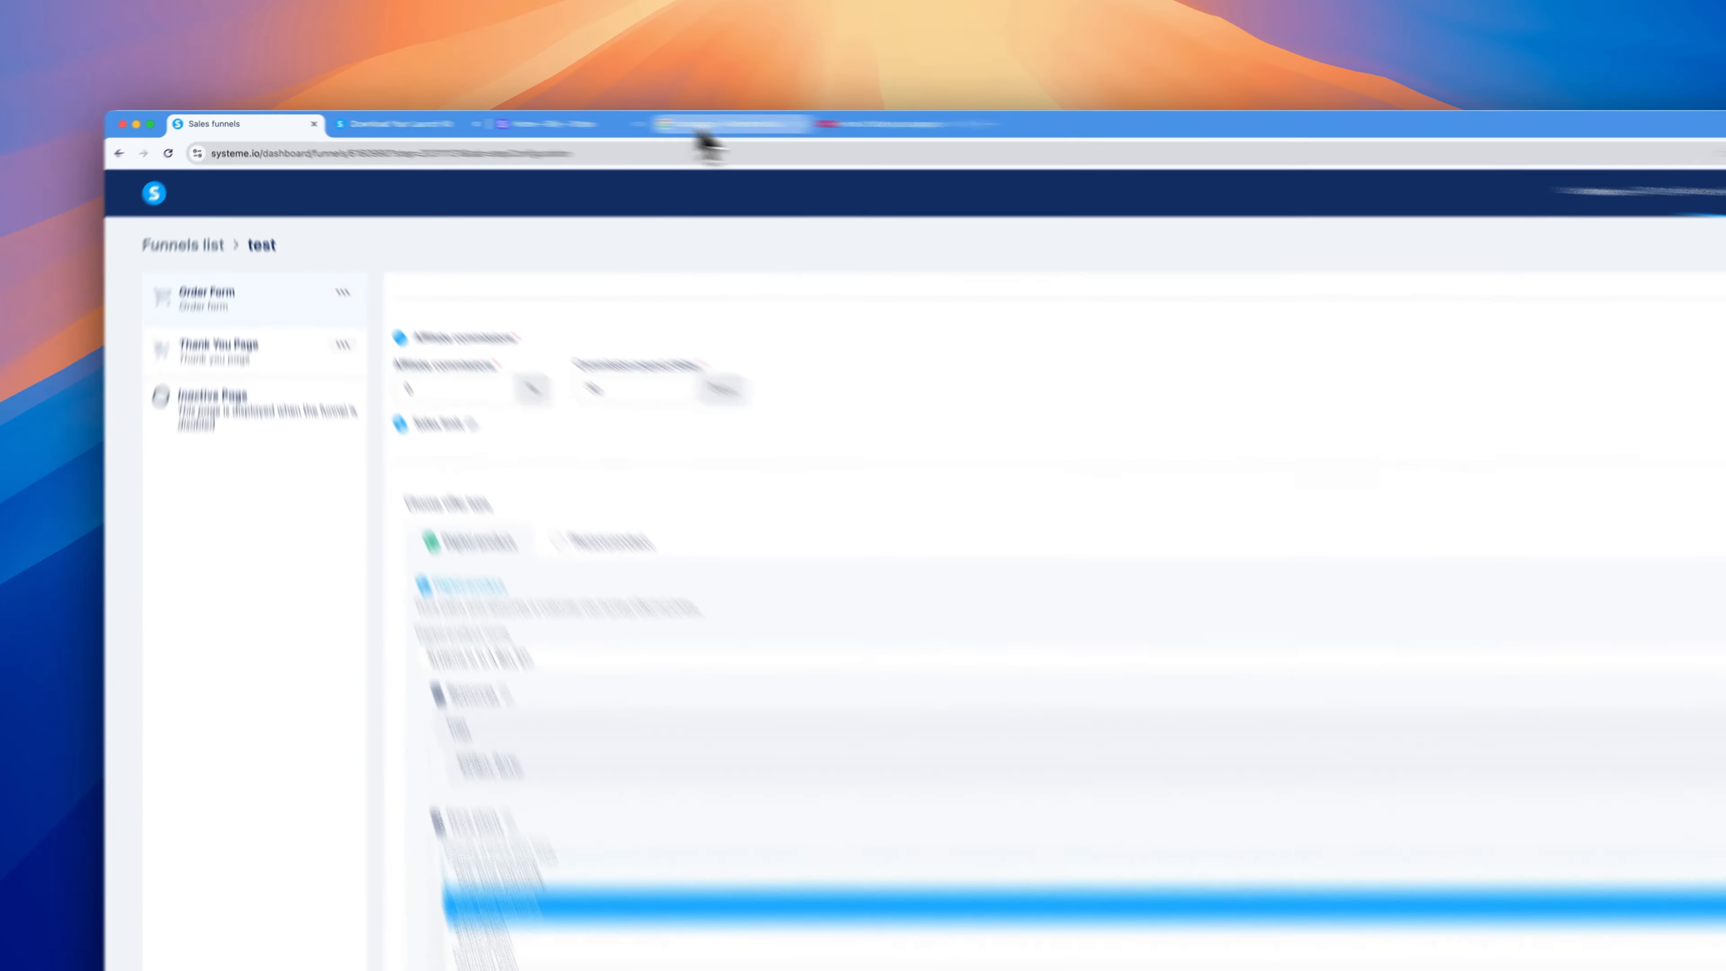
# - Look at the Klarna logo search results in the other browser tab and return to the funnel configuration
pyautogui.click(707, 133)
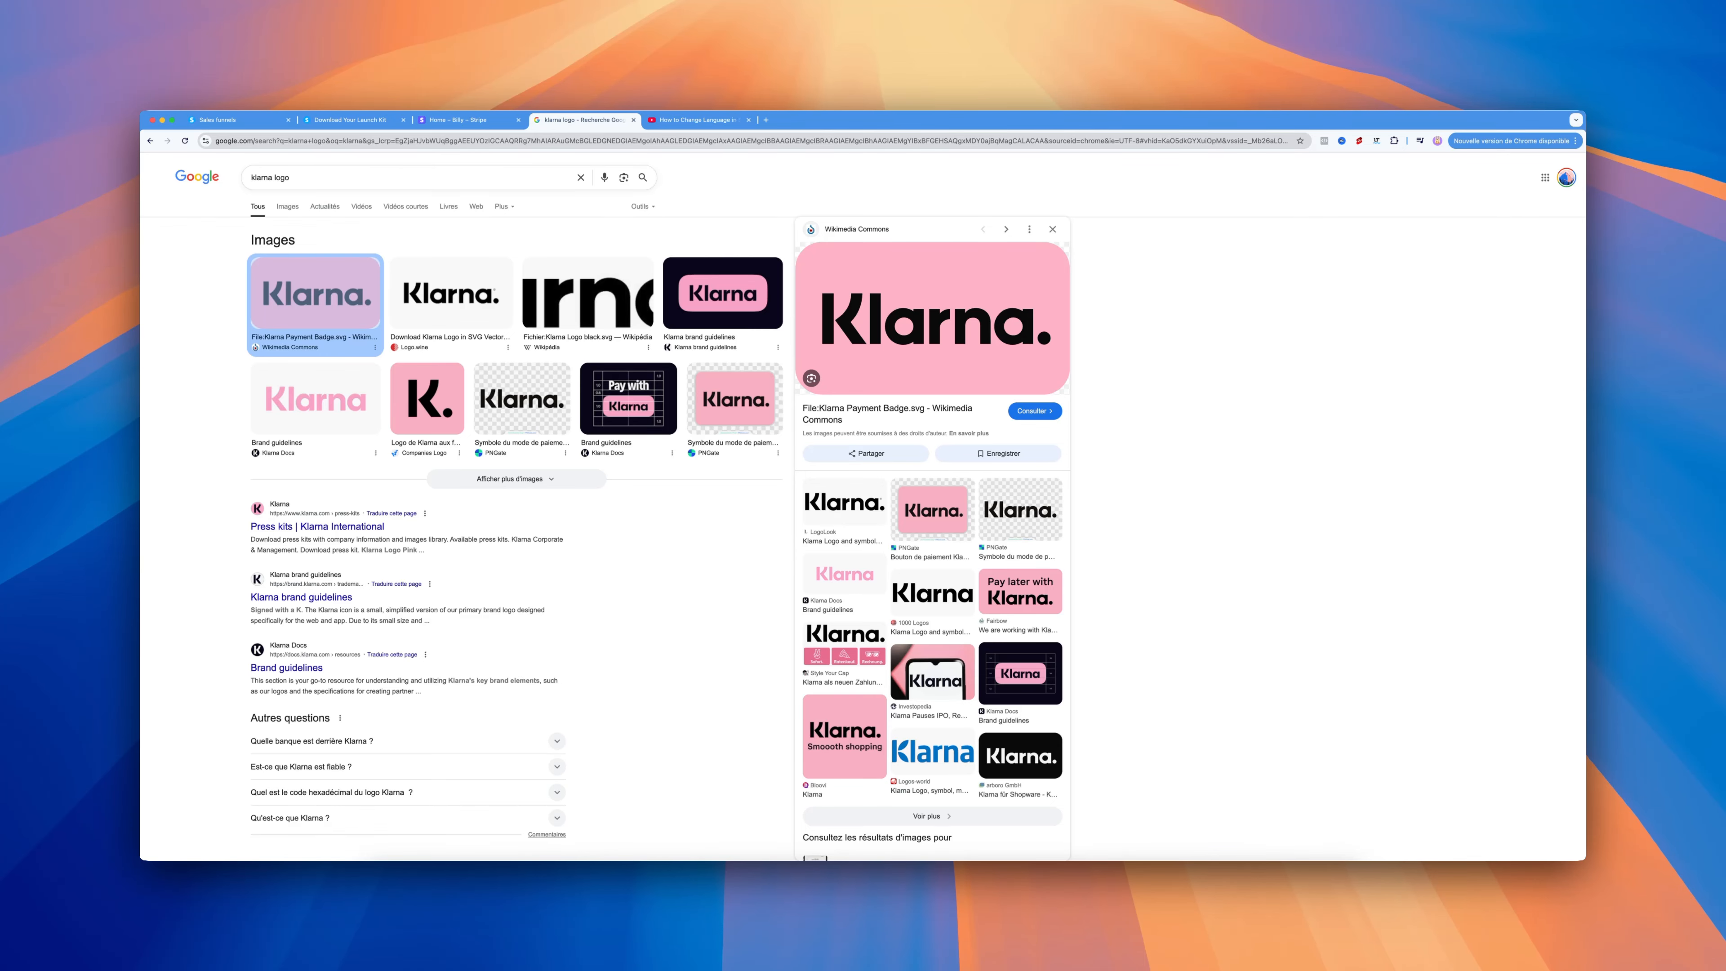
pyautogui.click(246, 122)
pyautogui.click(435, 652)
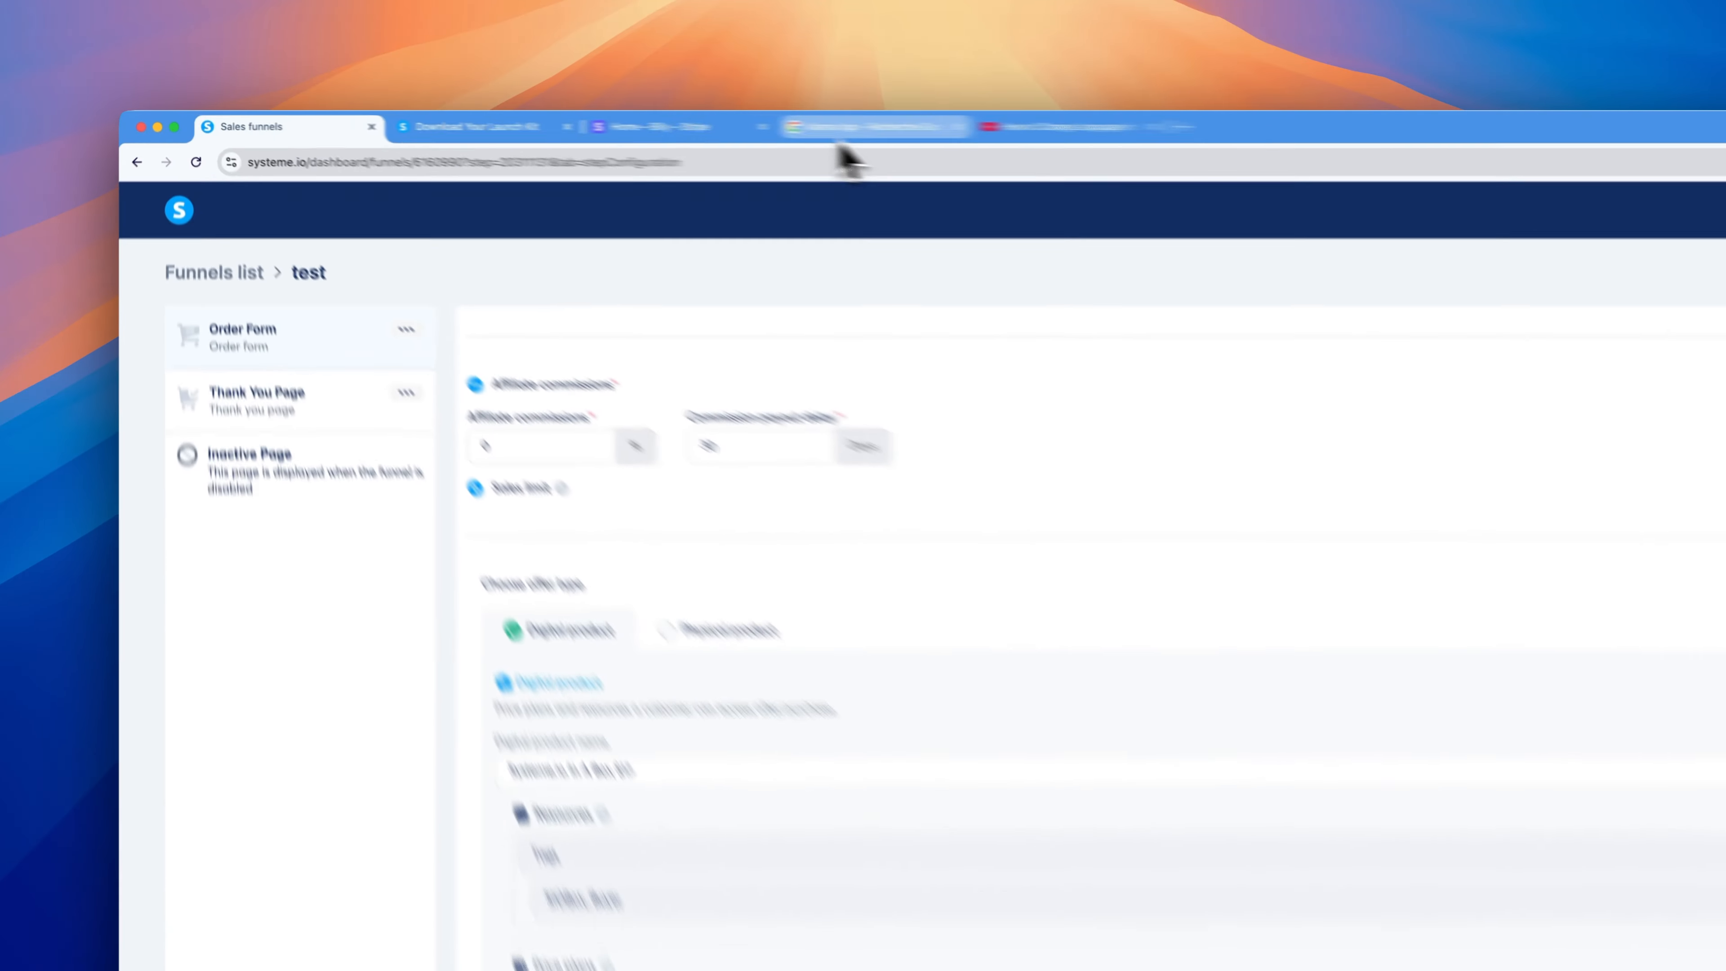
pyautogui.click(566, 121)
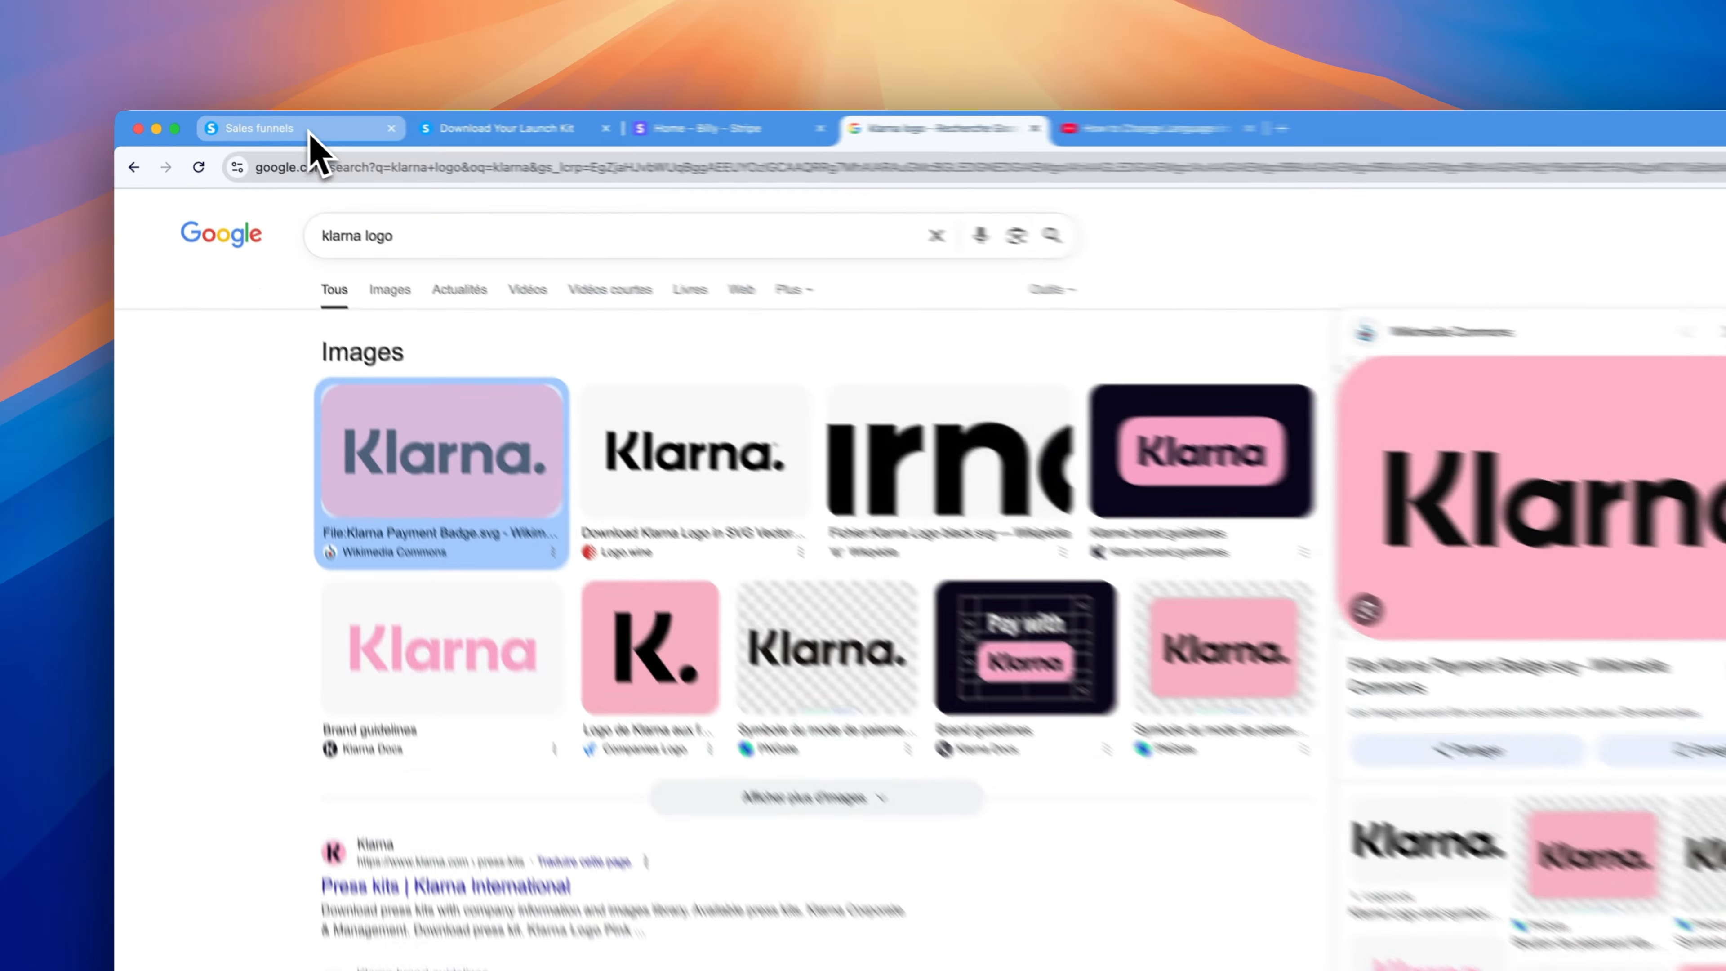
pyautogui.click(237, 121)
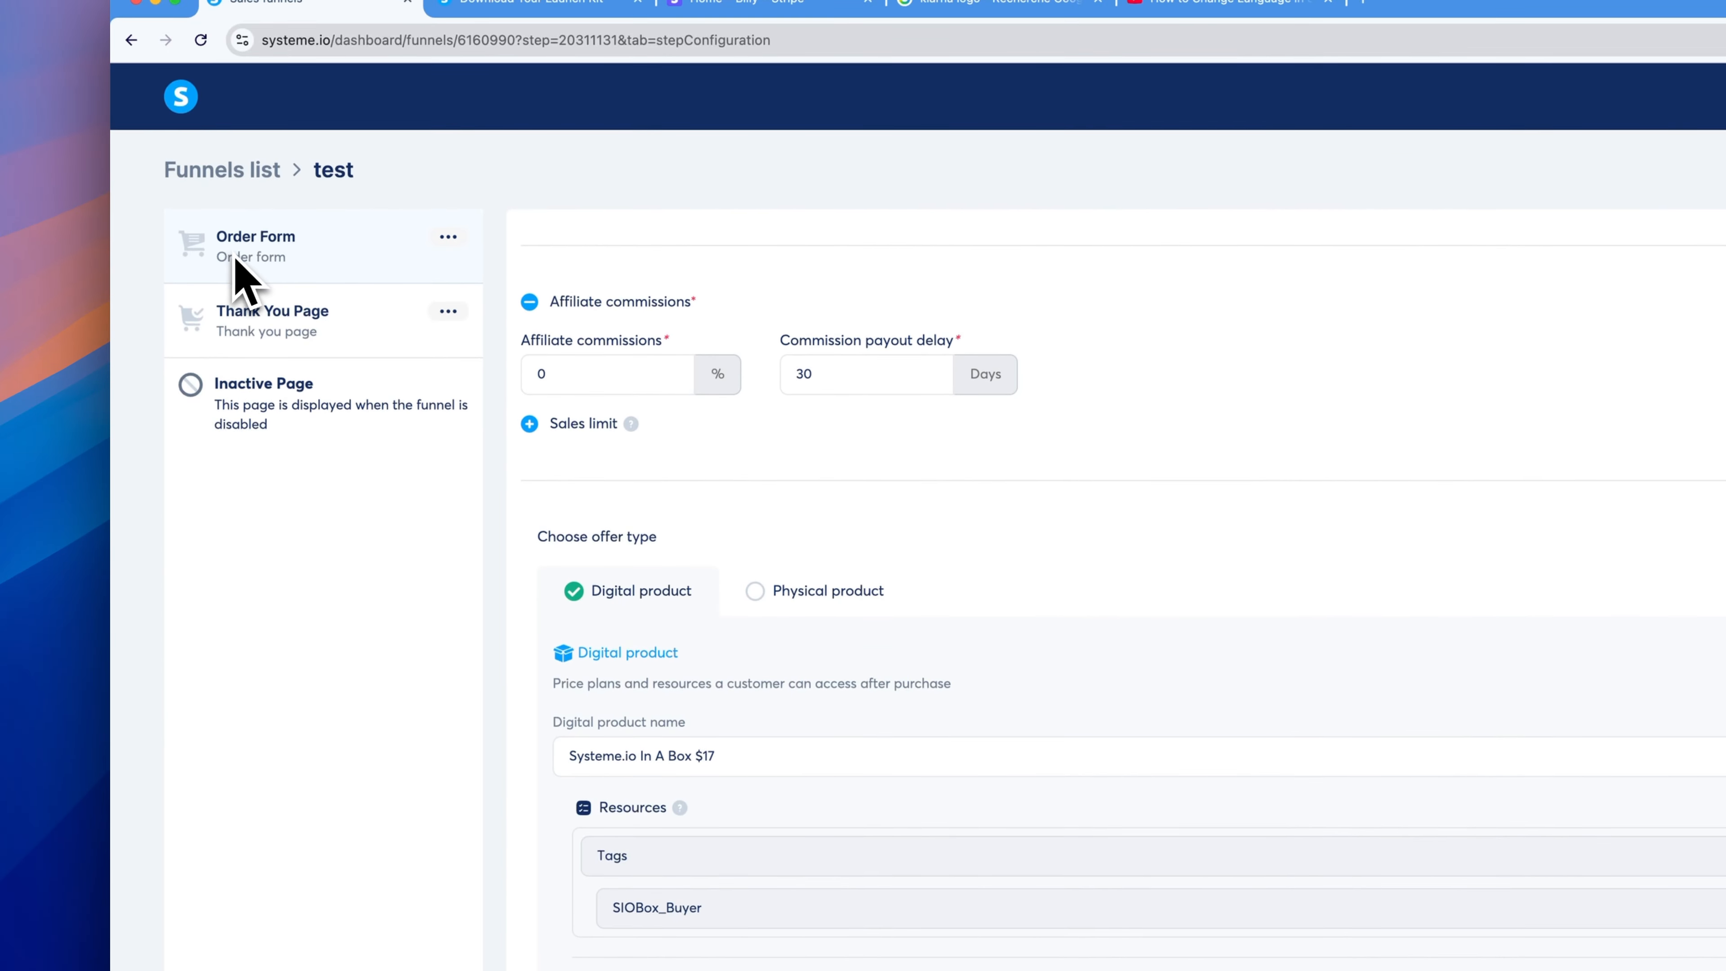
# - Open the Order Form page of the test funnel in the page editor
pyautogui.scroll(-4, 394, 612)
pyautogui.scroll(6, 428, 530)
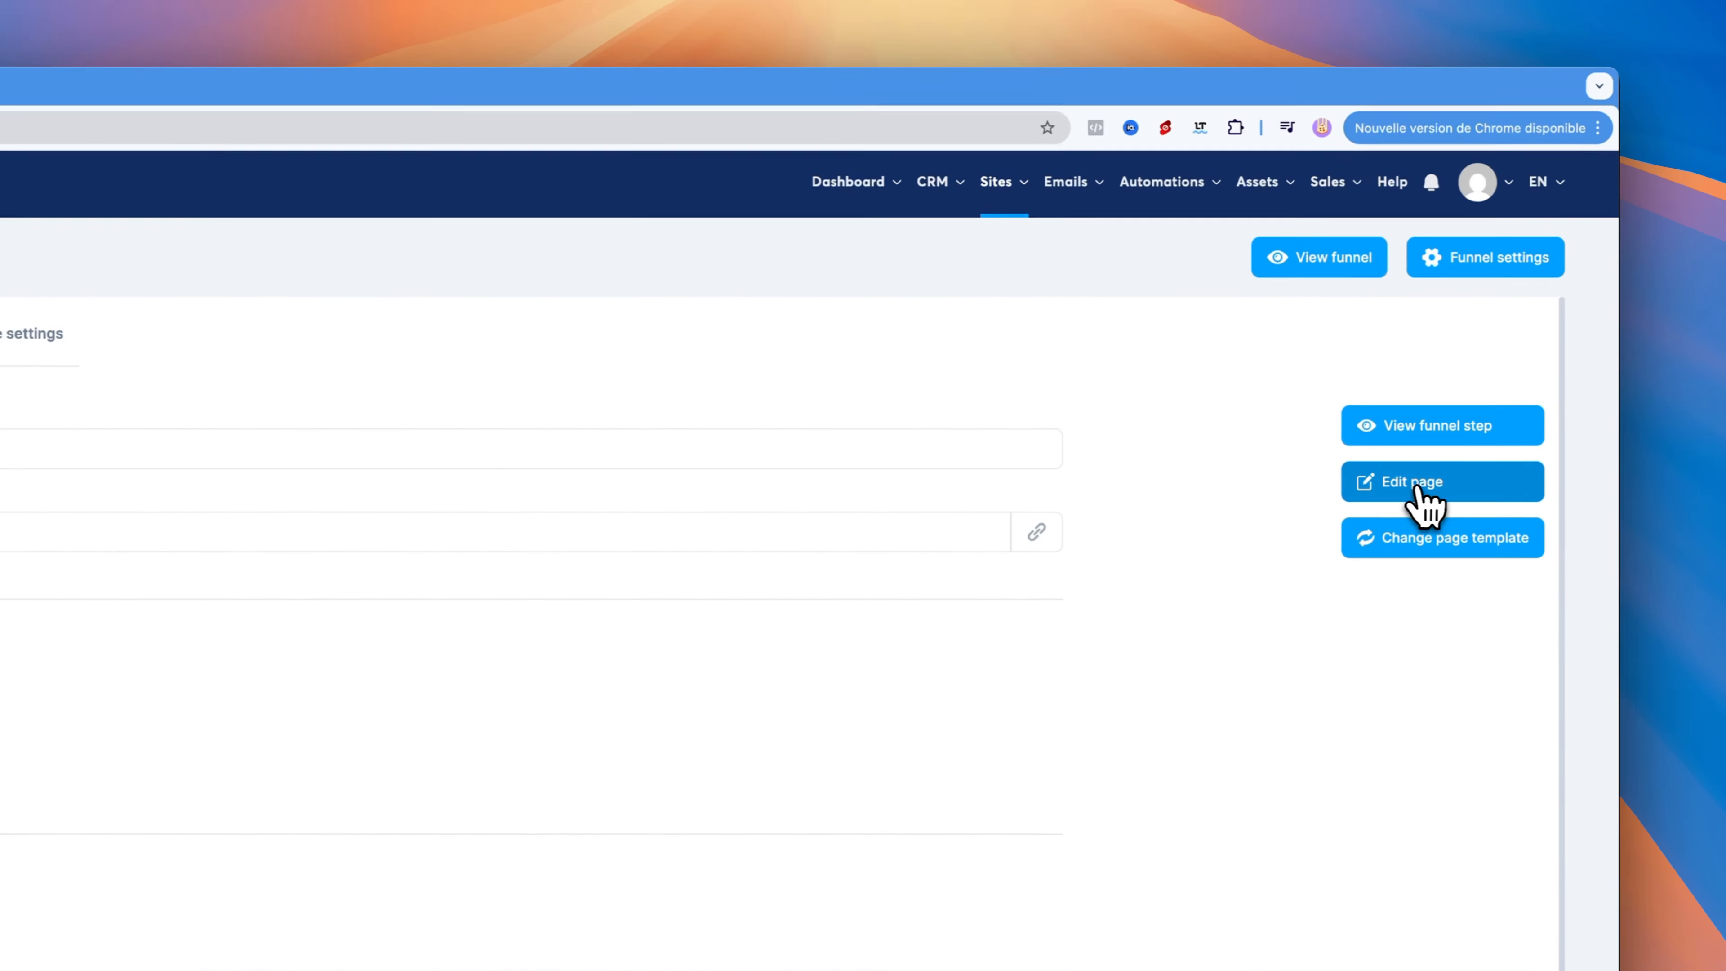
pyautogui.click(1417, 489)
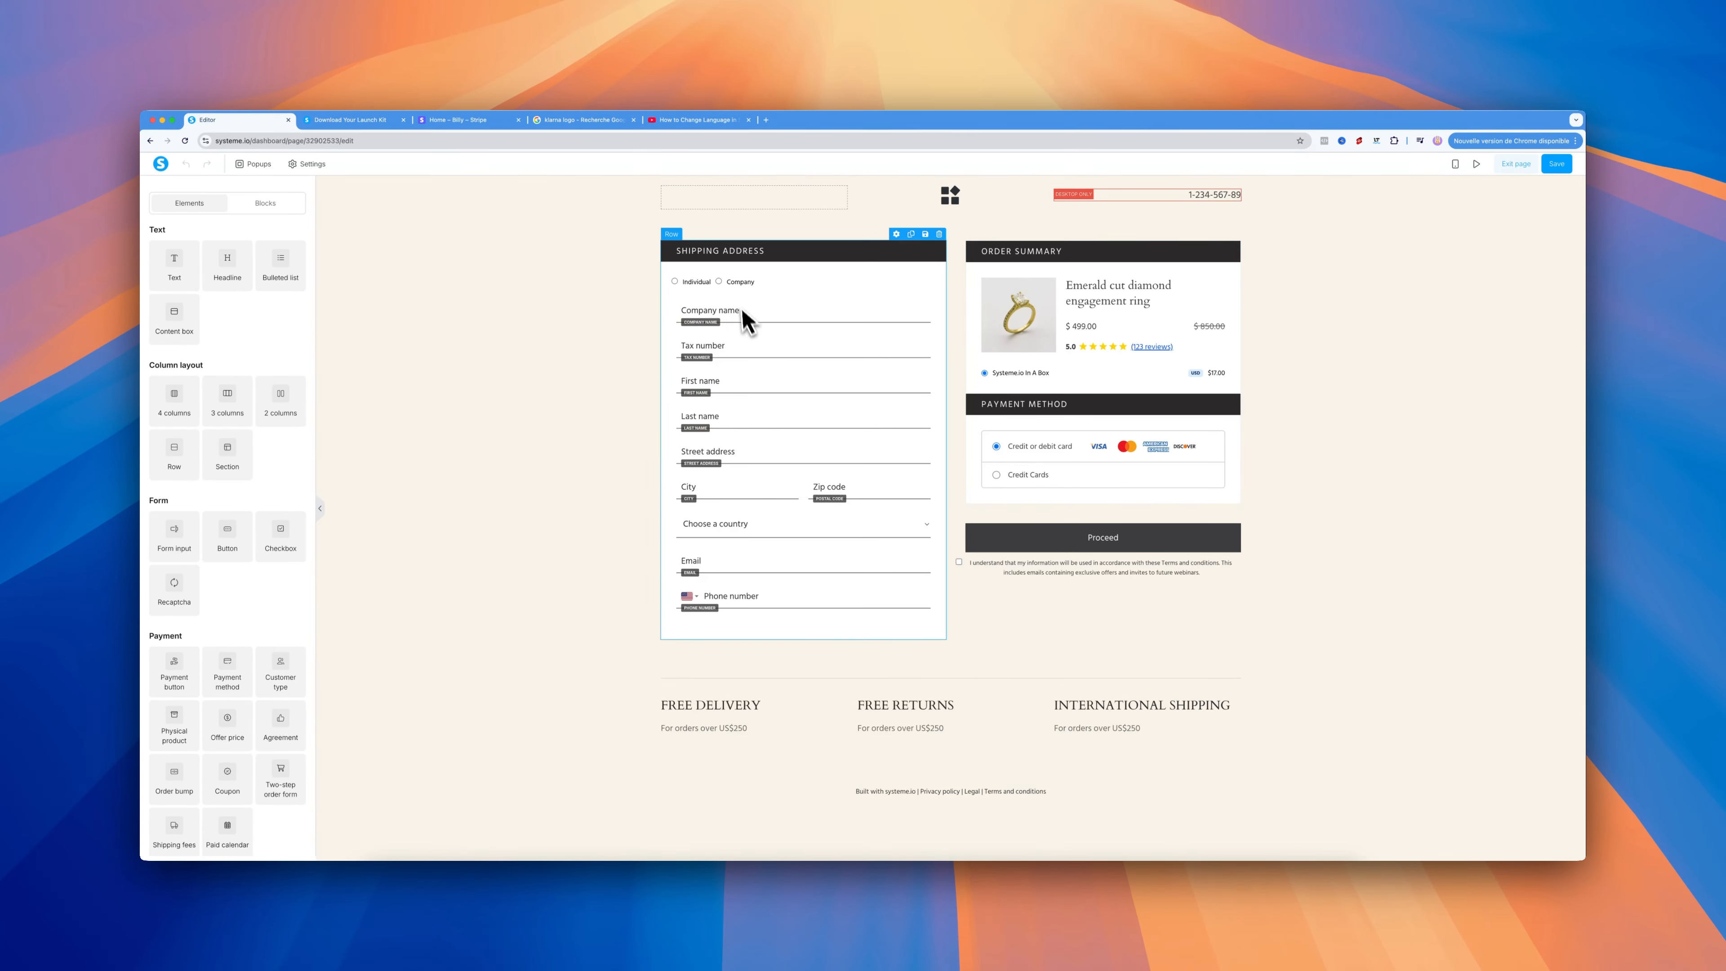
# - Preview the order page to examine its shipping and payment sections, and close the preview
pyautogui.click(747, 320)
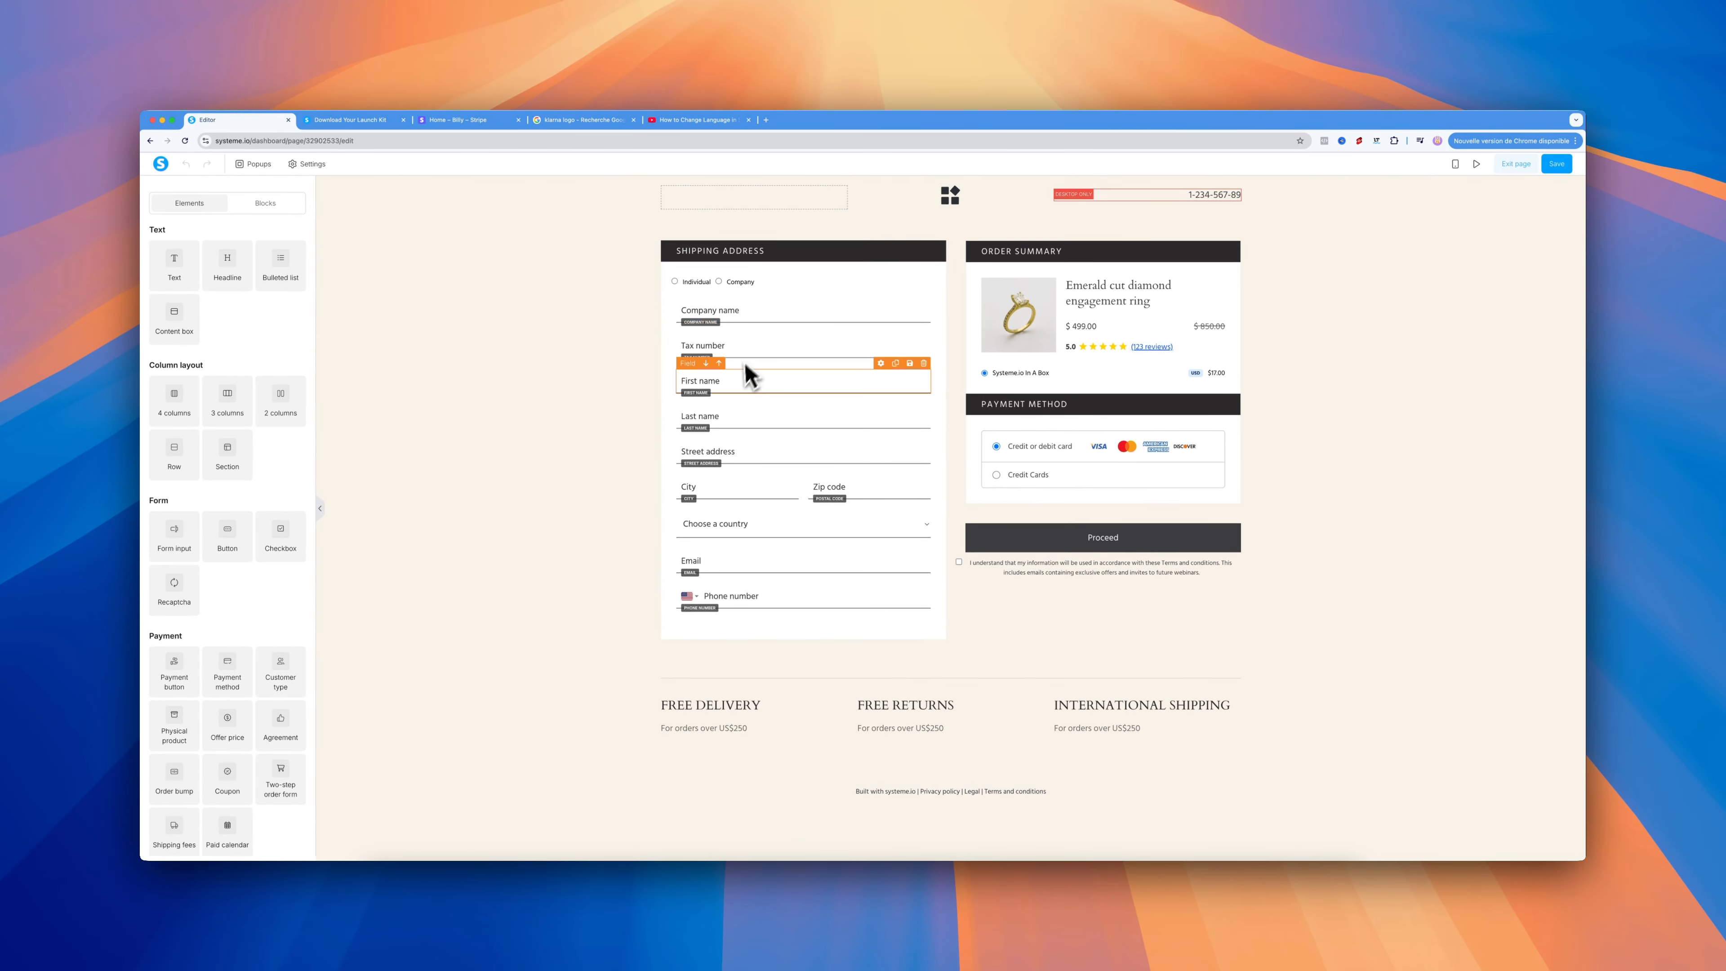
pyautogui.click(1069, 403)
pyautogui.click(1016, 459)
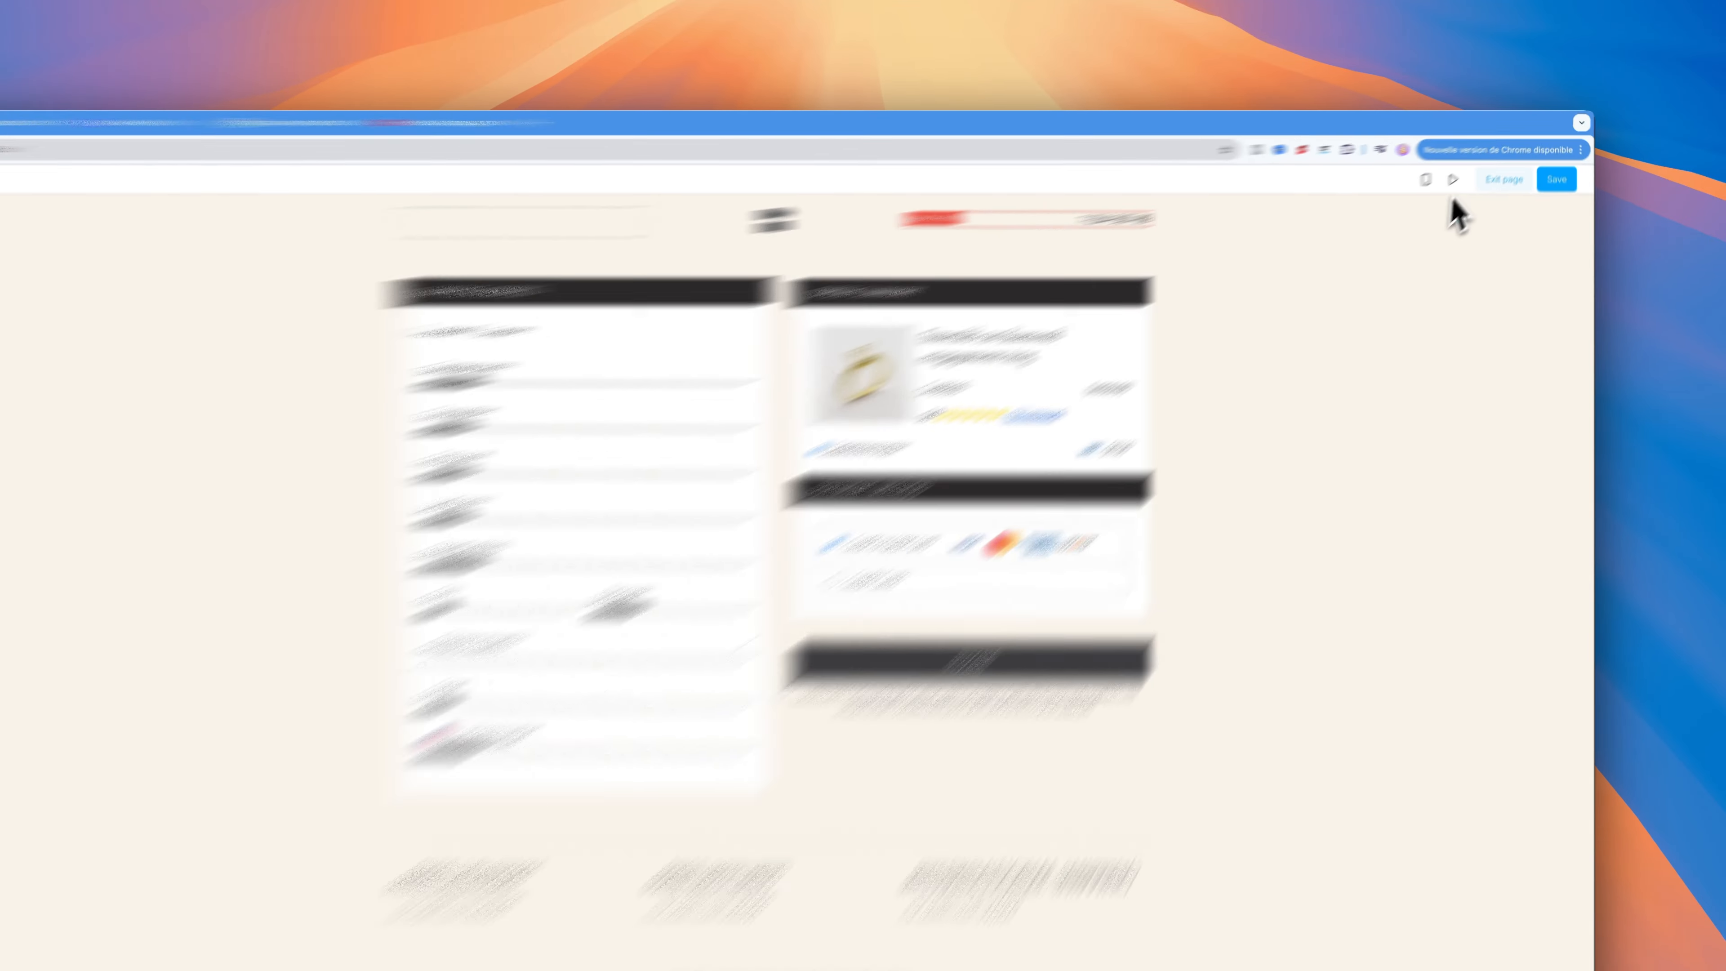
pyautogui.click(1477, 164)
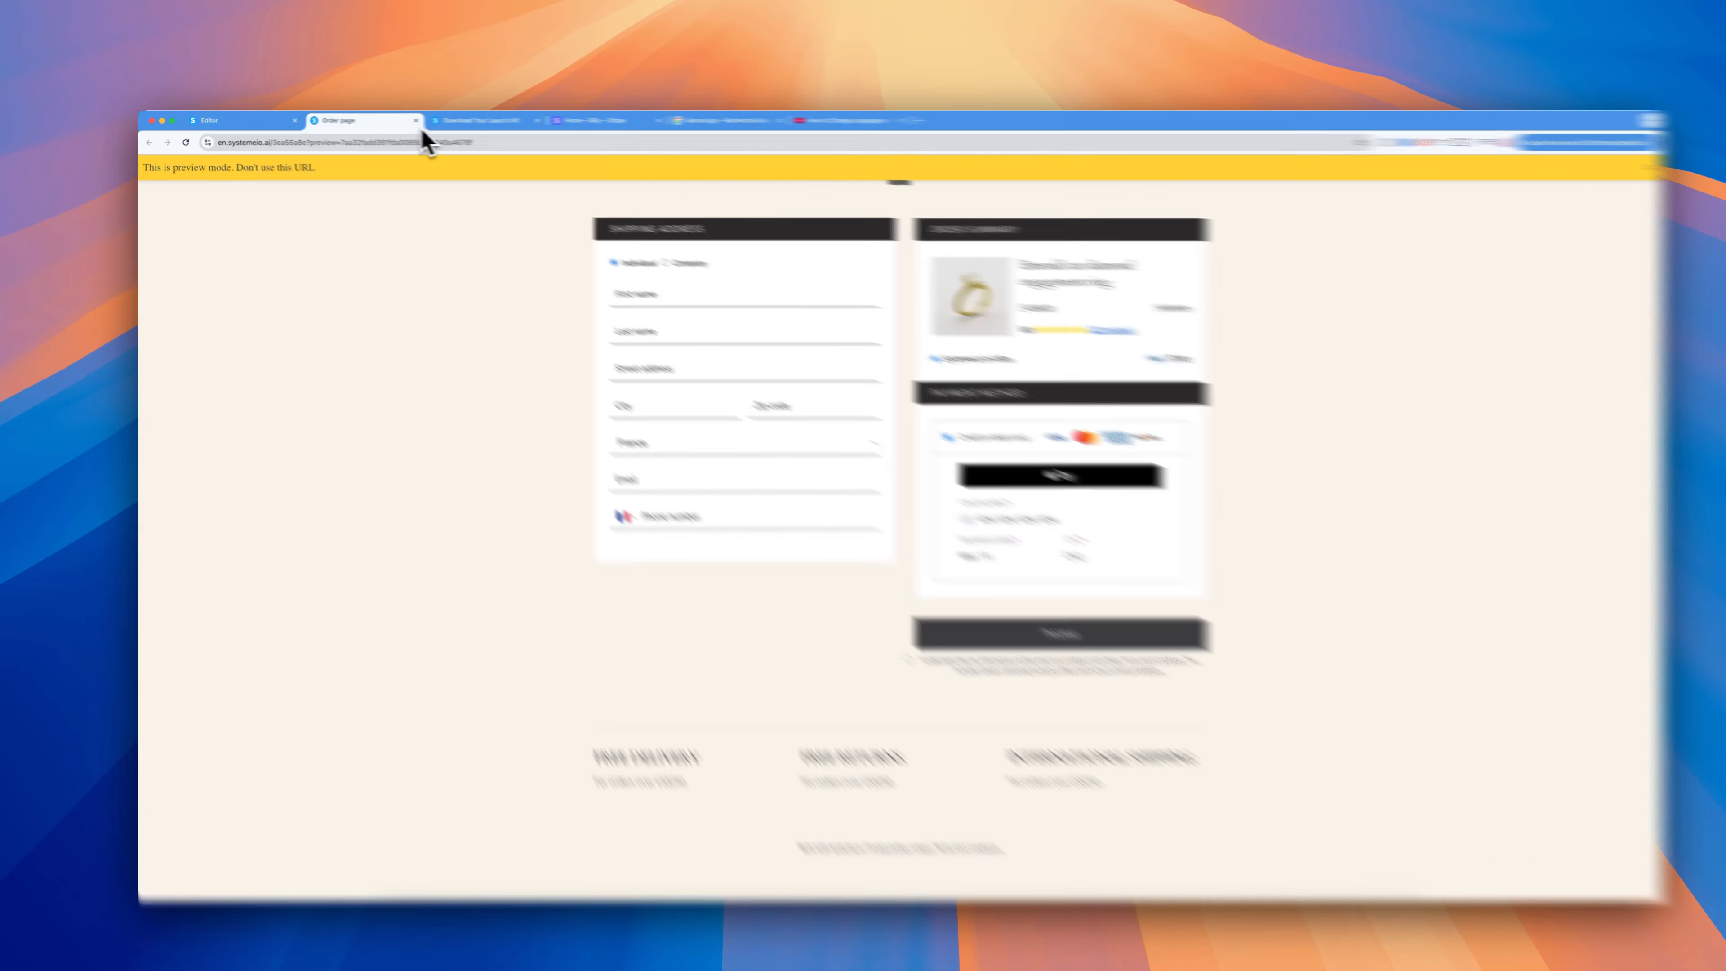
pyautogui.click(403, 119)
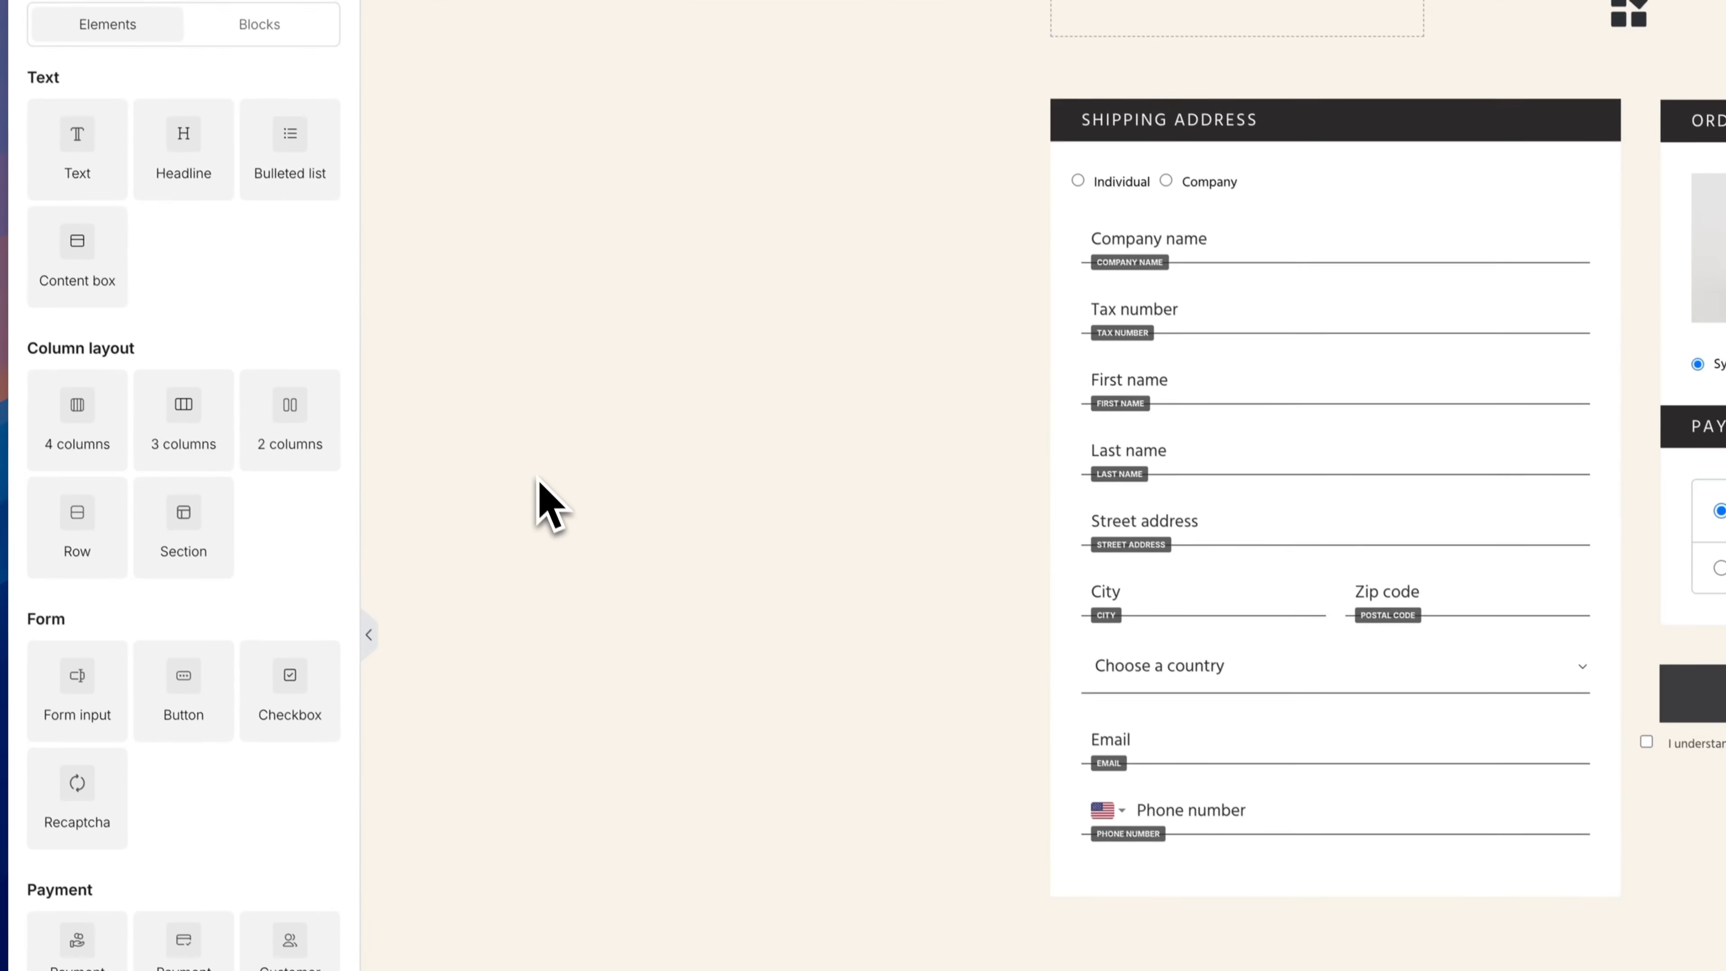
# - Add a Row element directly below the payment methods on the order page
pyautogui.click(539, 479)
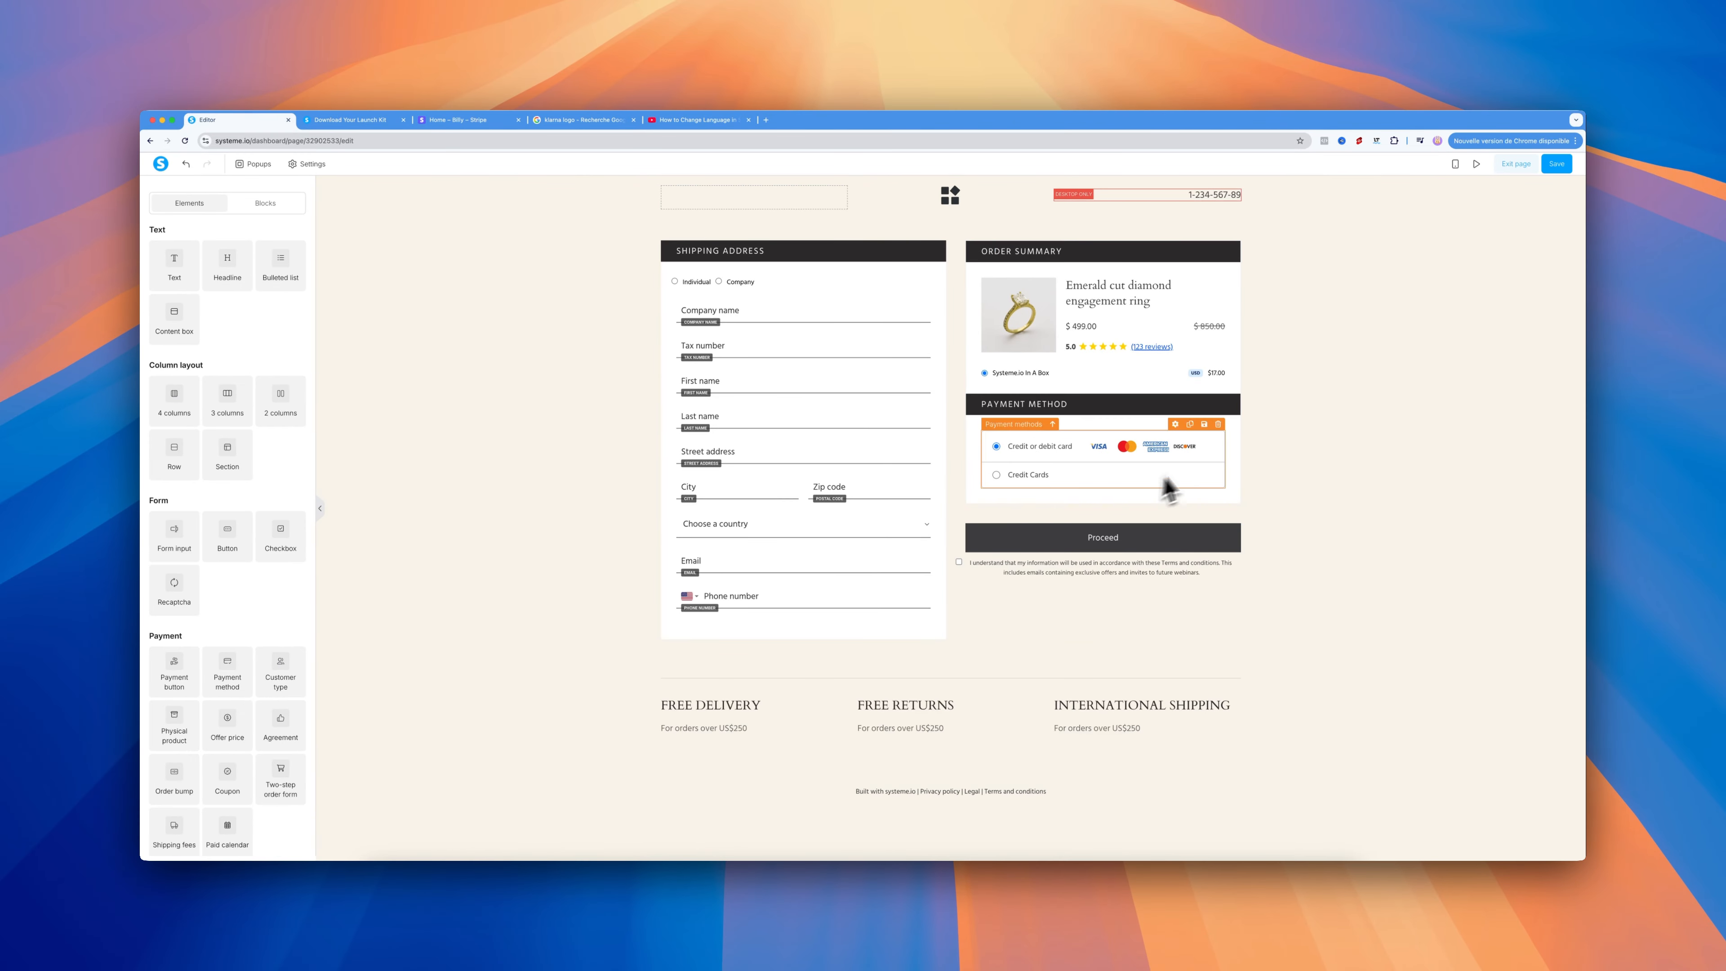
pyautogui.moveTo(994, 471); pyautogui.dragTo(659, 566)
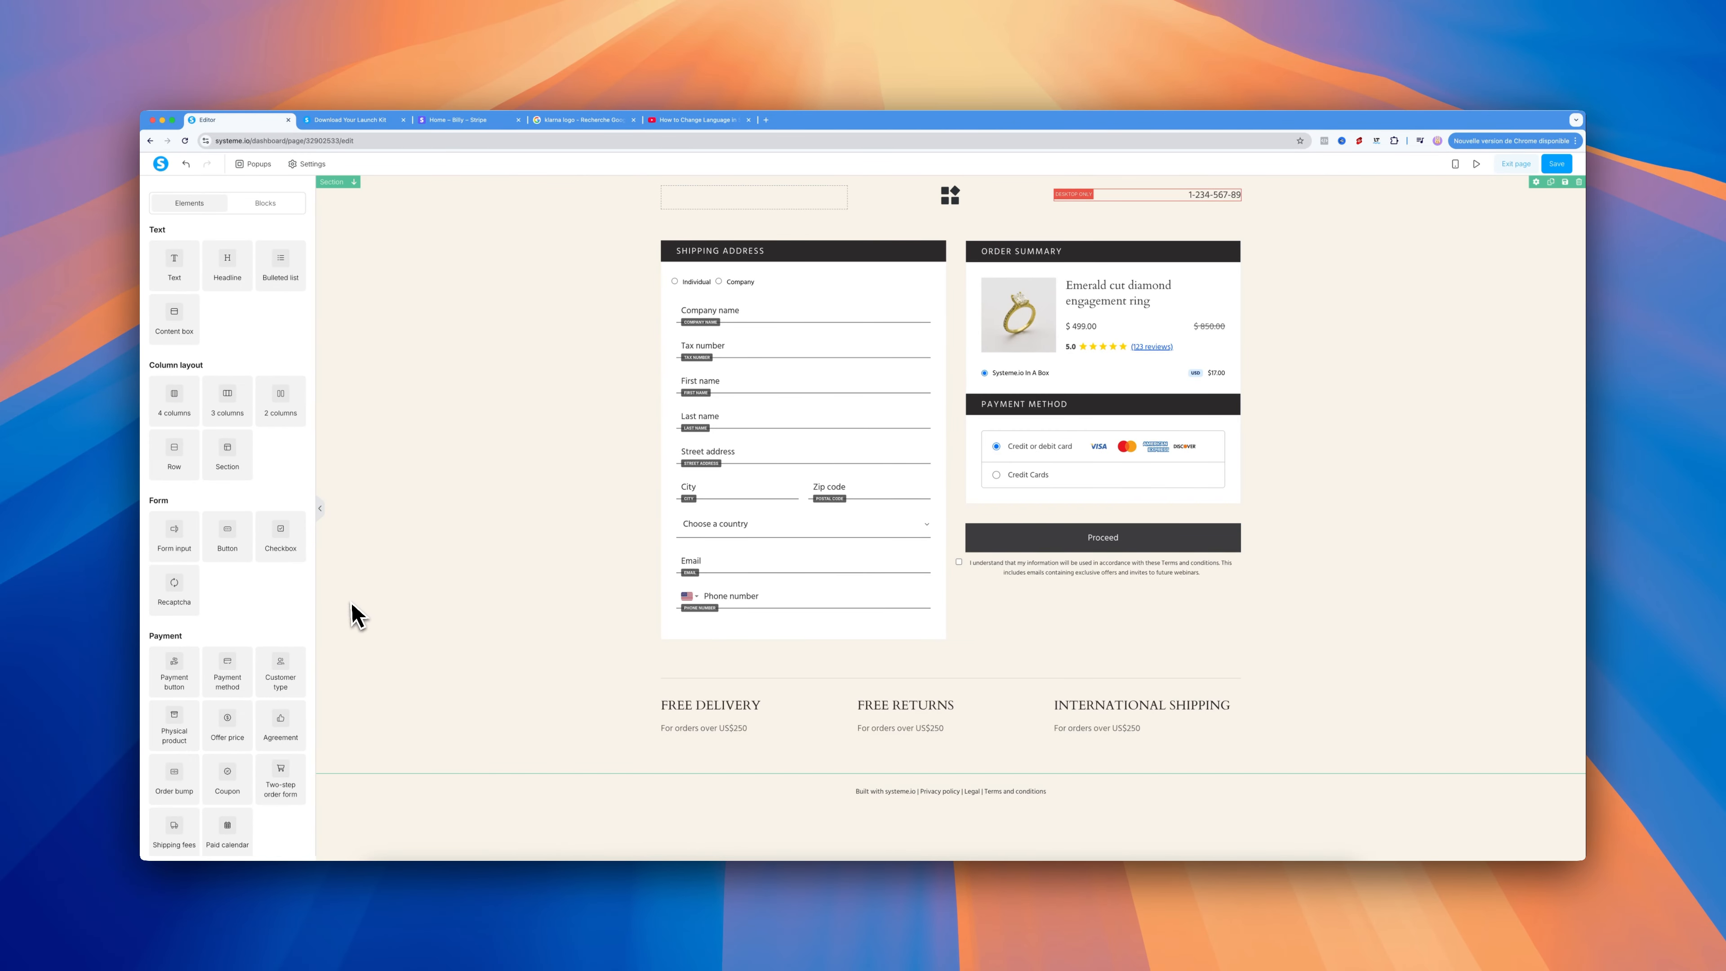
pyautogui.moveTo(357, 615); pyautogui.dragTo(226, 534)
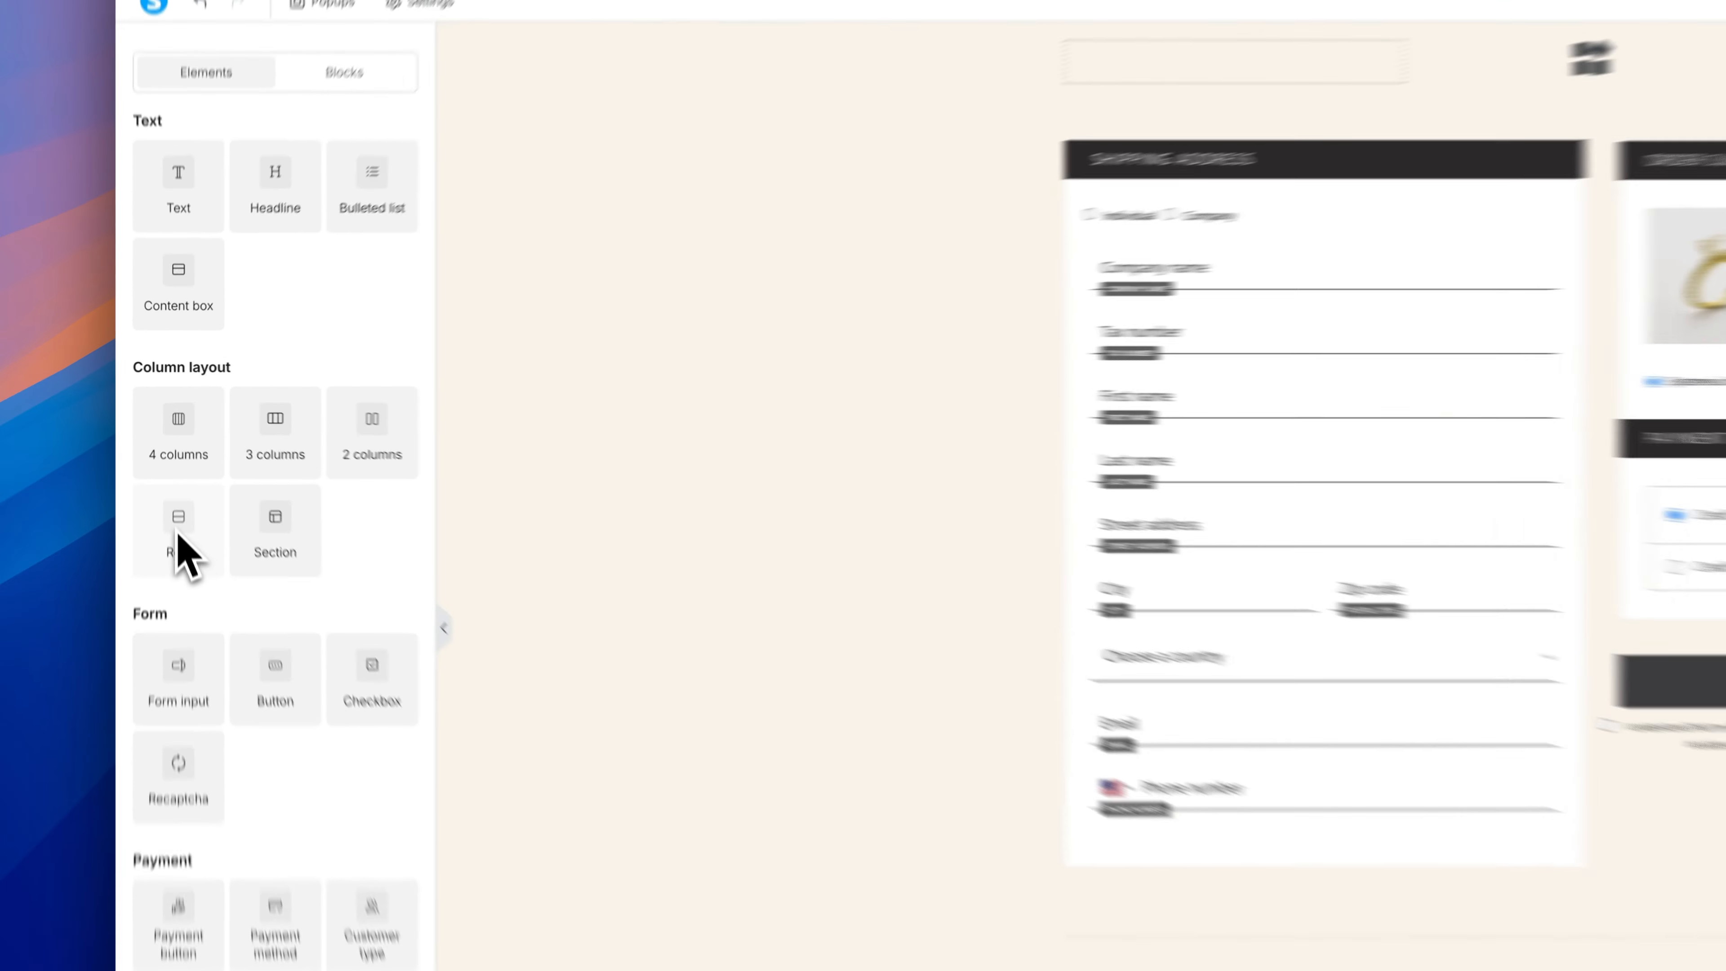
pyautogui.moveTo(178, 470); pyautogui.dragTo(1065, 493)
# - Reduce the bottom margin of the payment methods element above the new row
pyautogui.moveTo(1181, 532); pyautogui.dragTo(1179, 533)
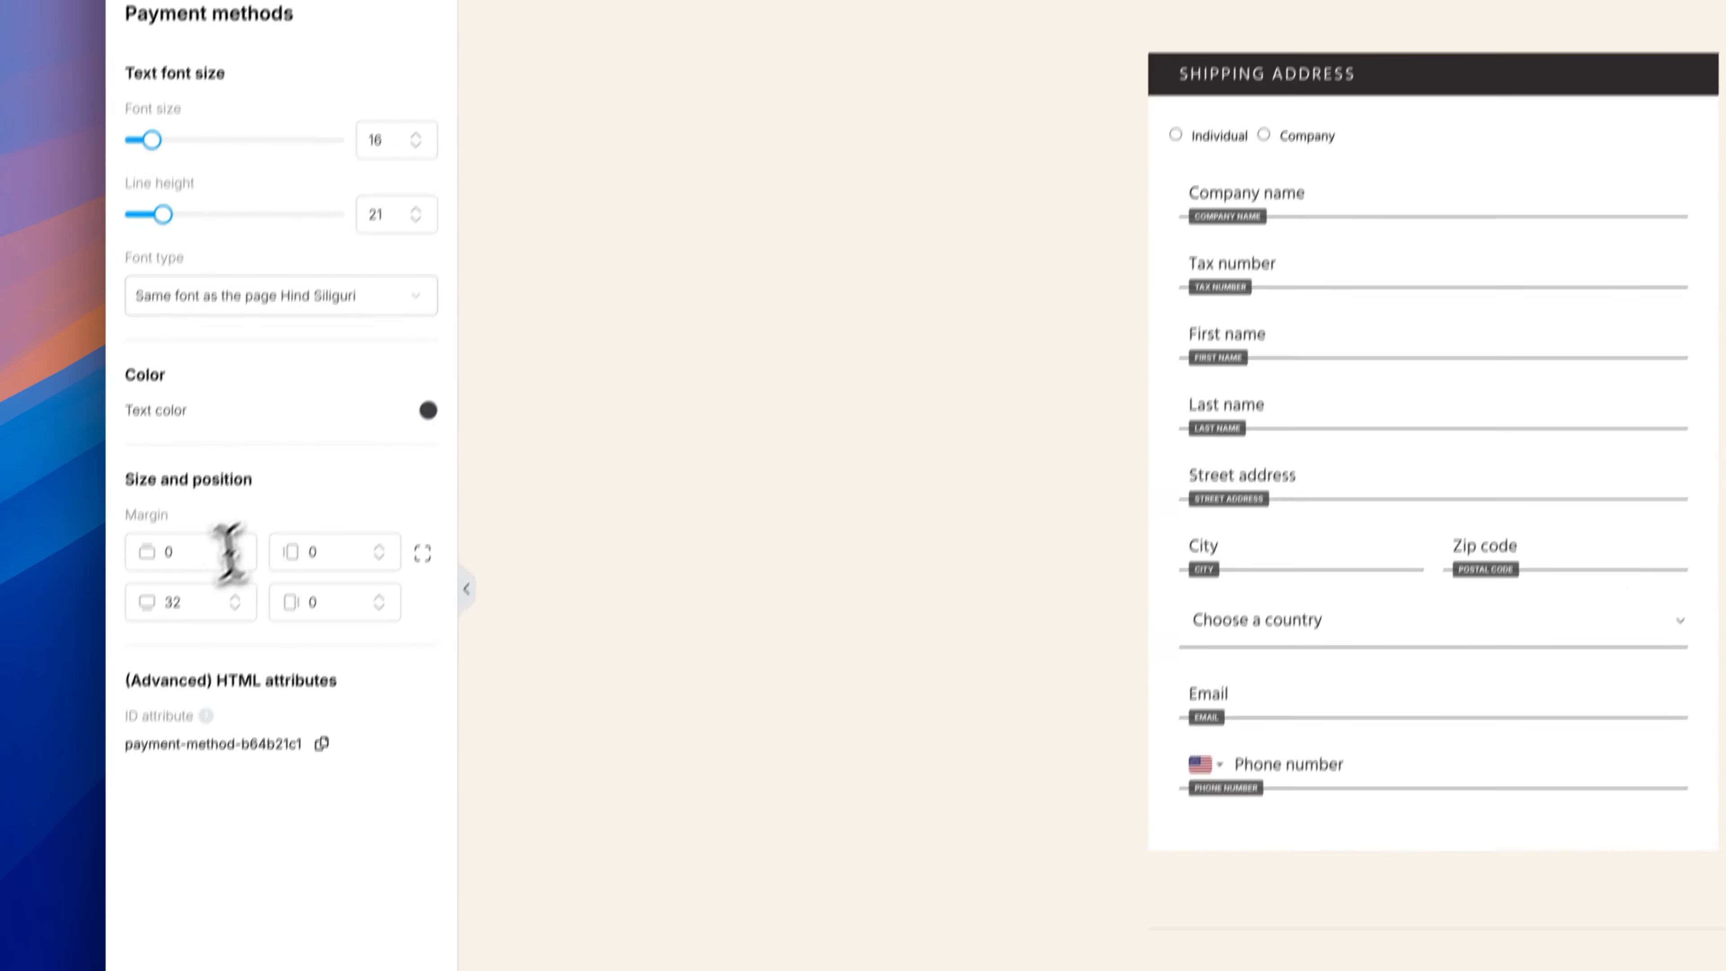
pyautogui.doubleClick(196, 437)
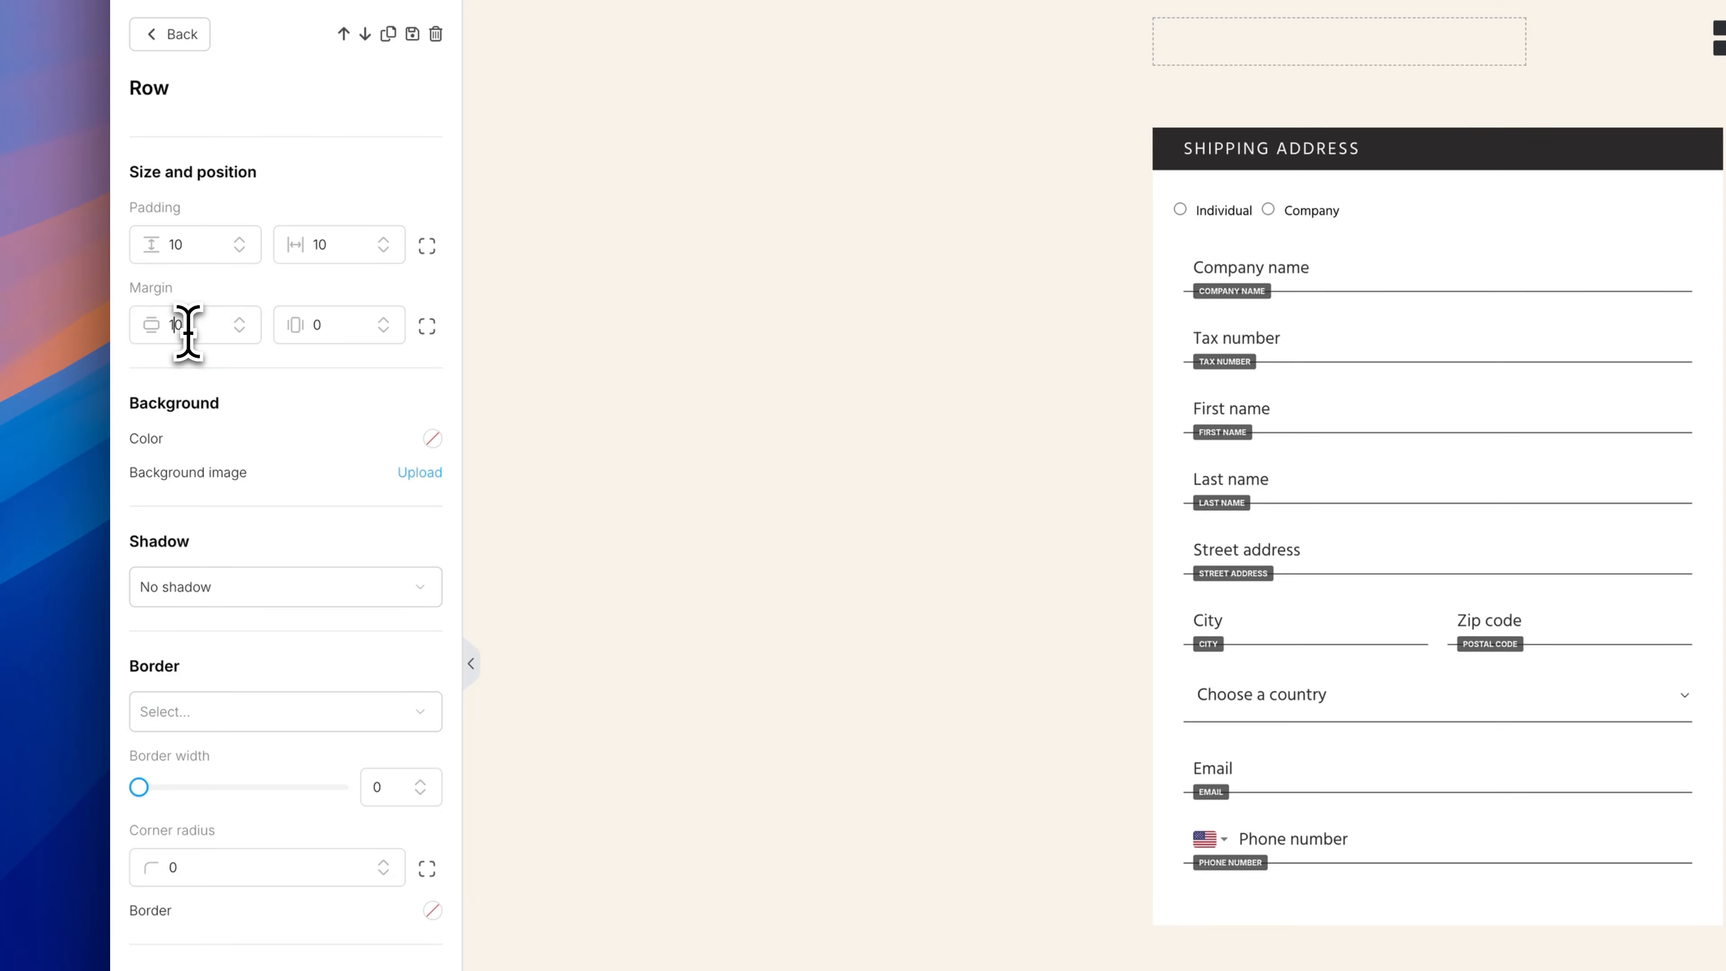
pyautogui.click(558, 552)
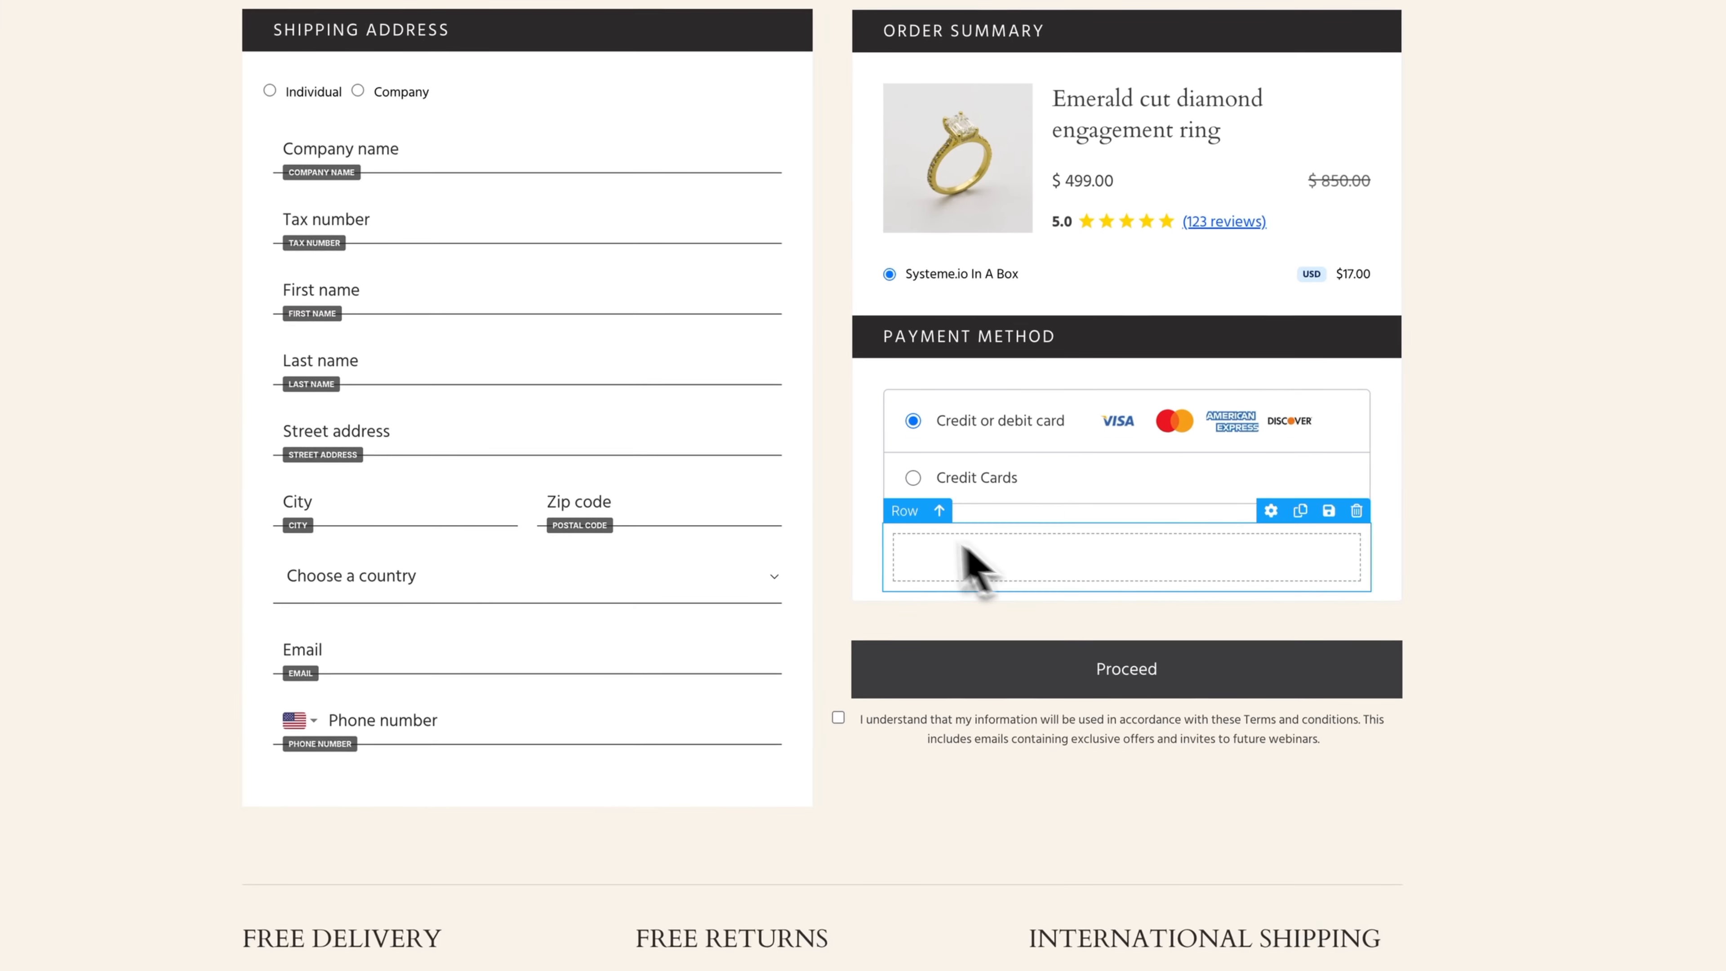
# - Give the row below the payment methods a solid full border with width 1 and corner radius 5
pyautogui.click(906, 522)
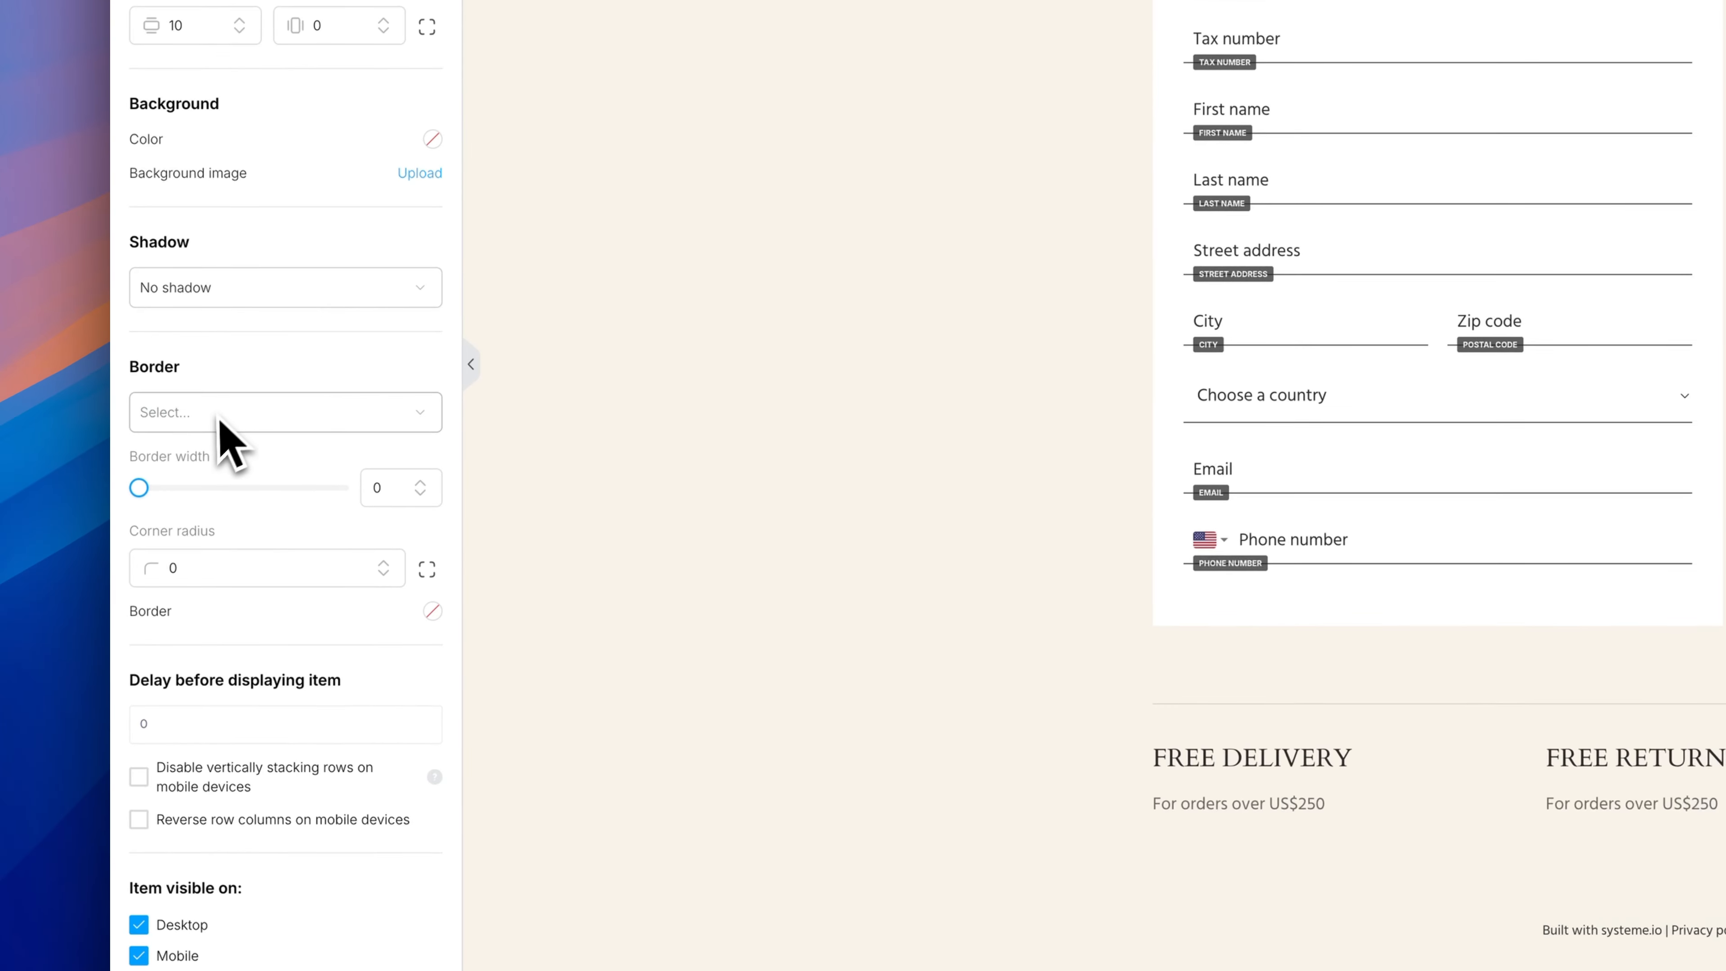
pyautogui.click(220, 421)
pyautogui.click(216, 496)
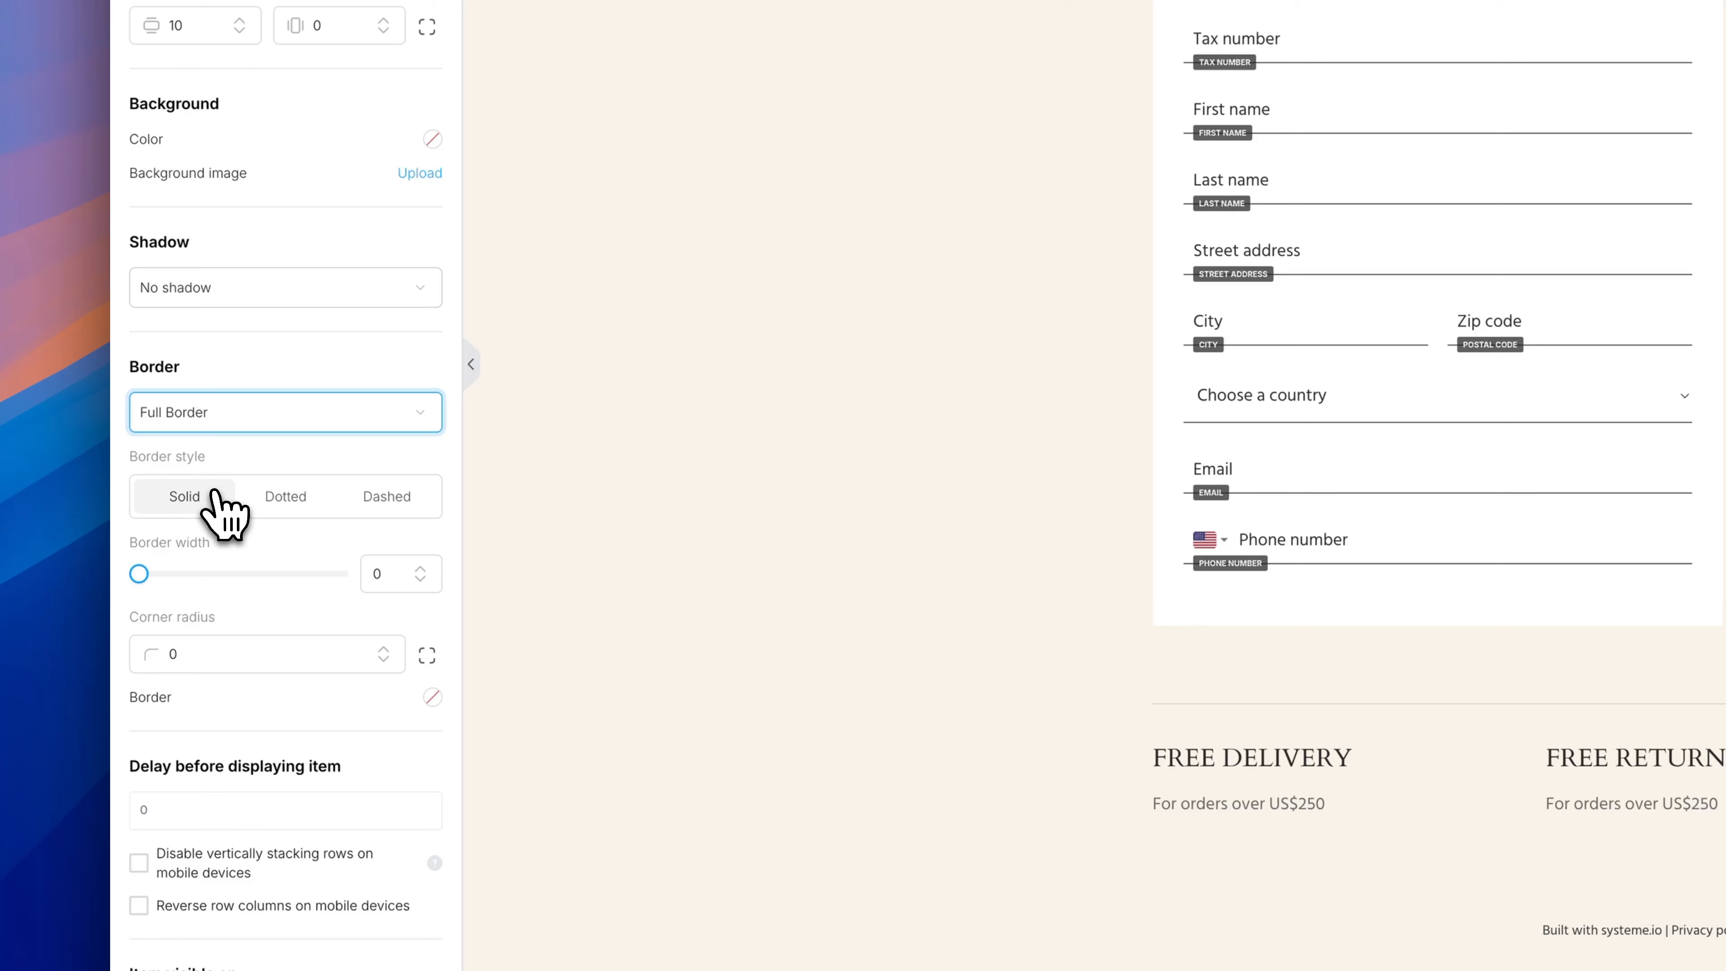
pyautogui.click(419, 569)
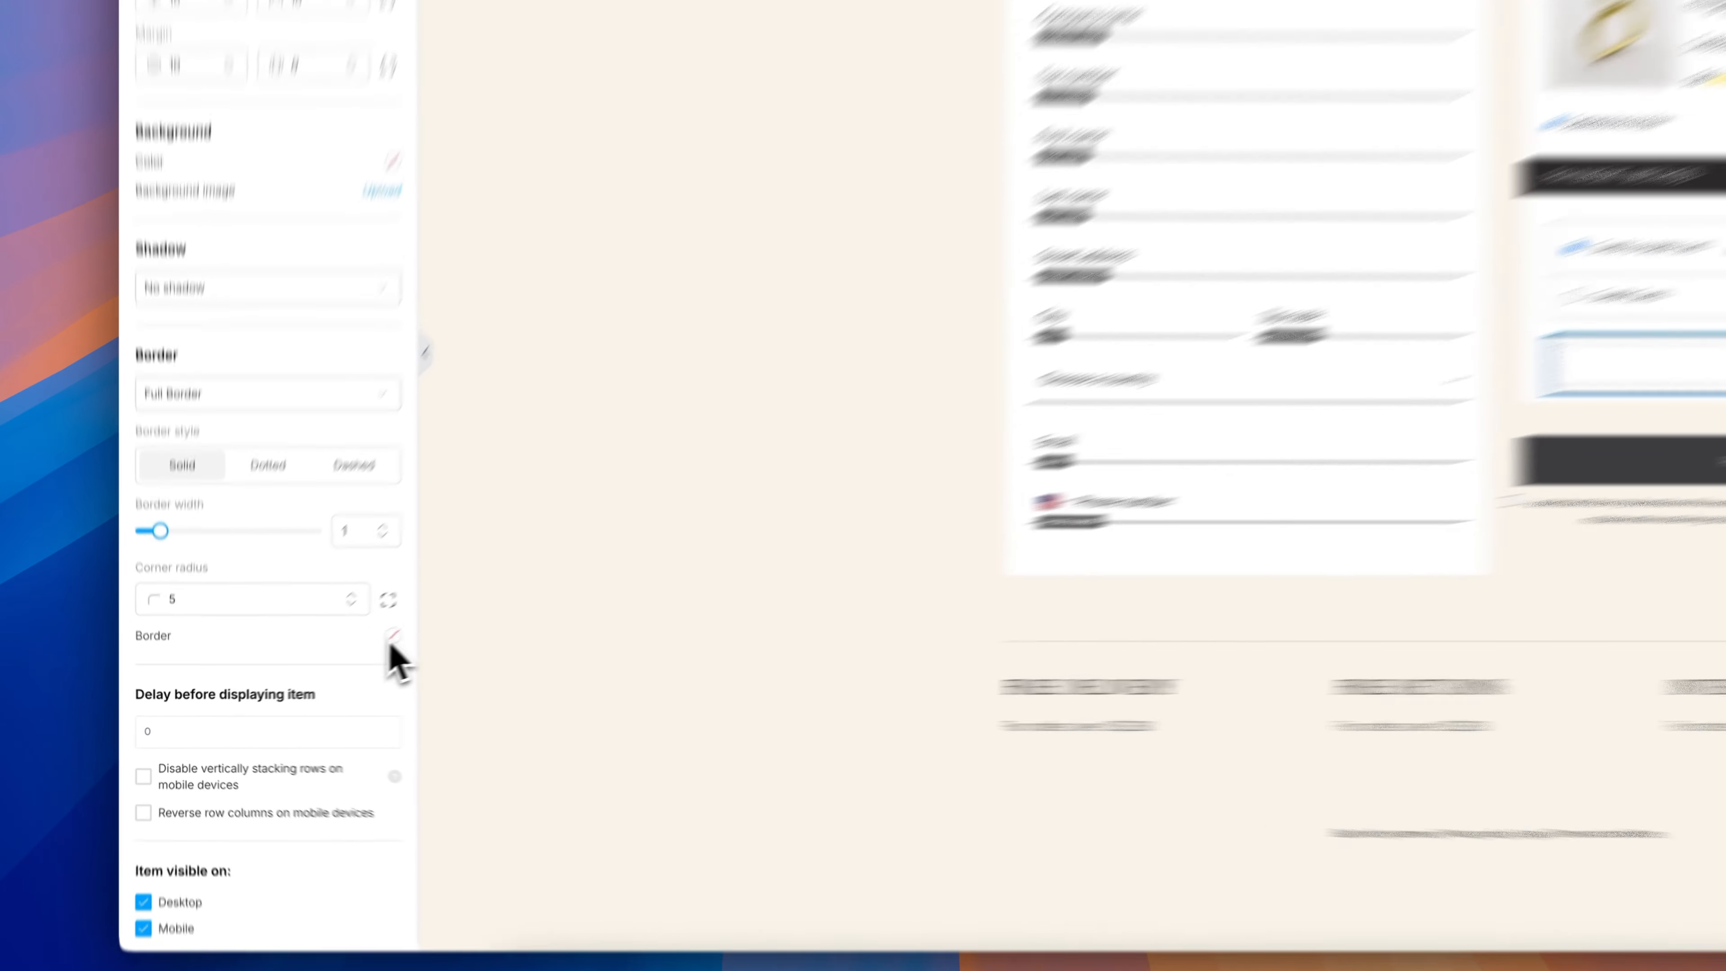
# - Give the row's border a translucent black colour, and save and exit the order page
pyautogui.click(300, 674)
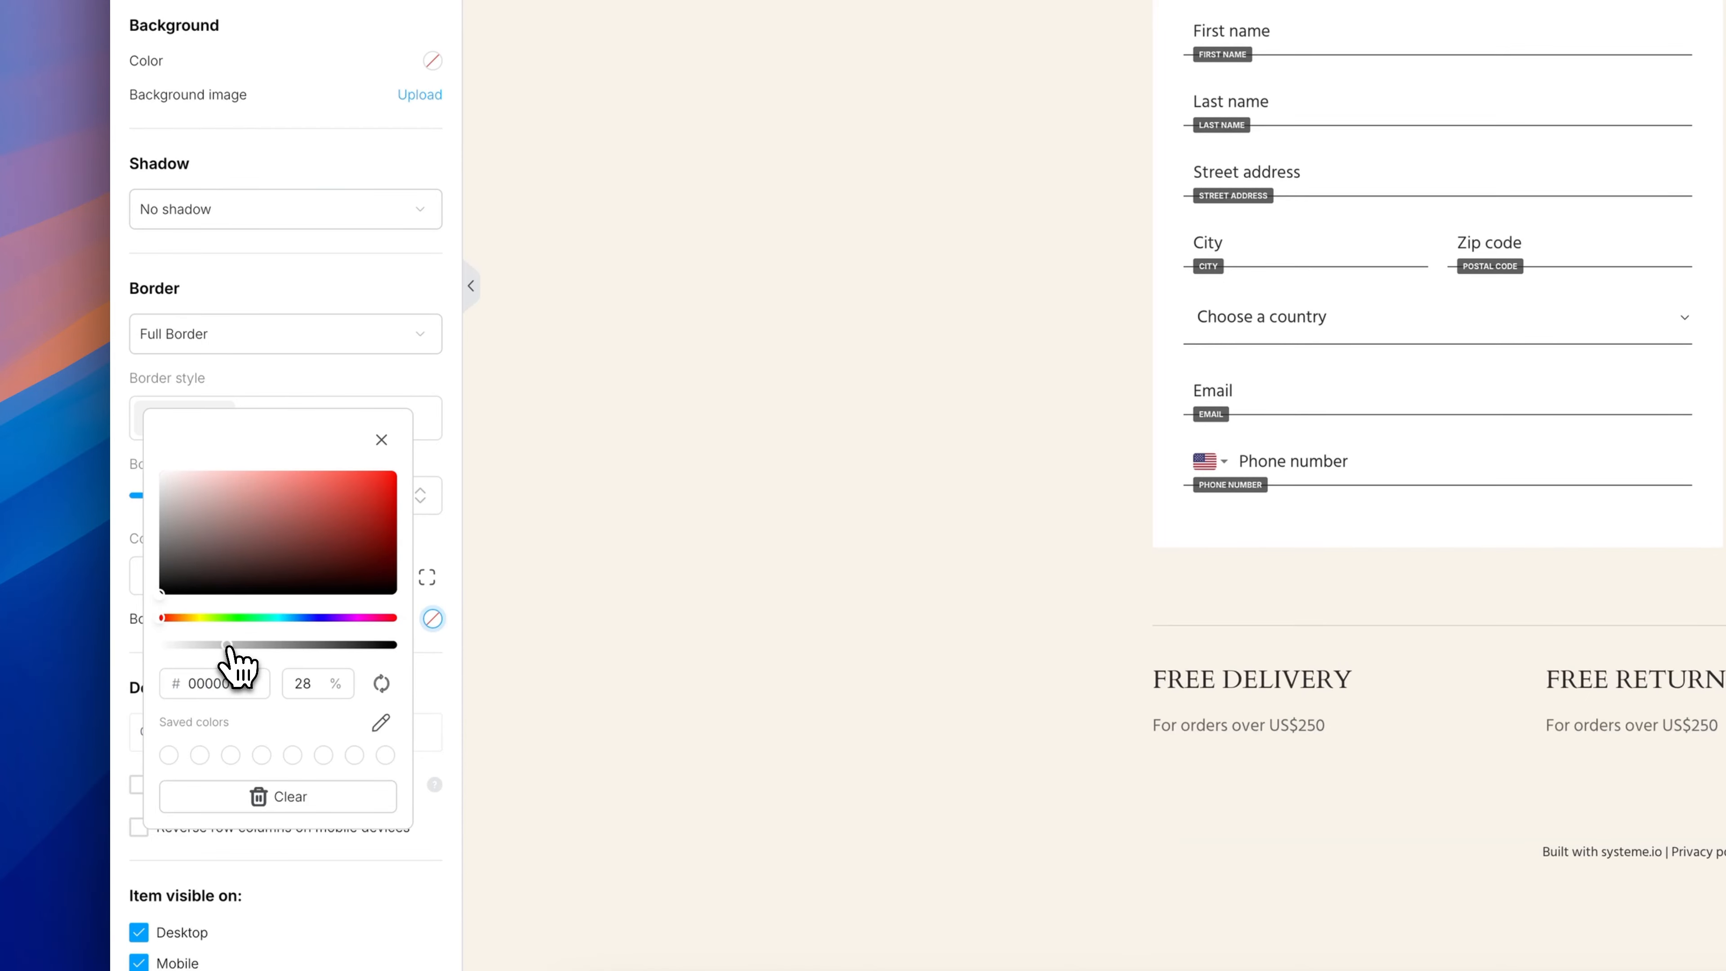
pyautogui.click(954, 327)
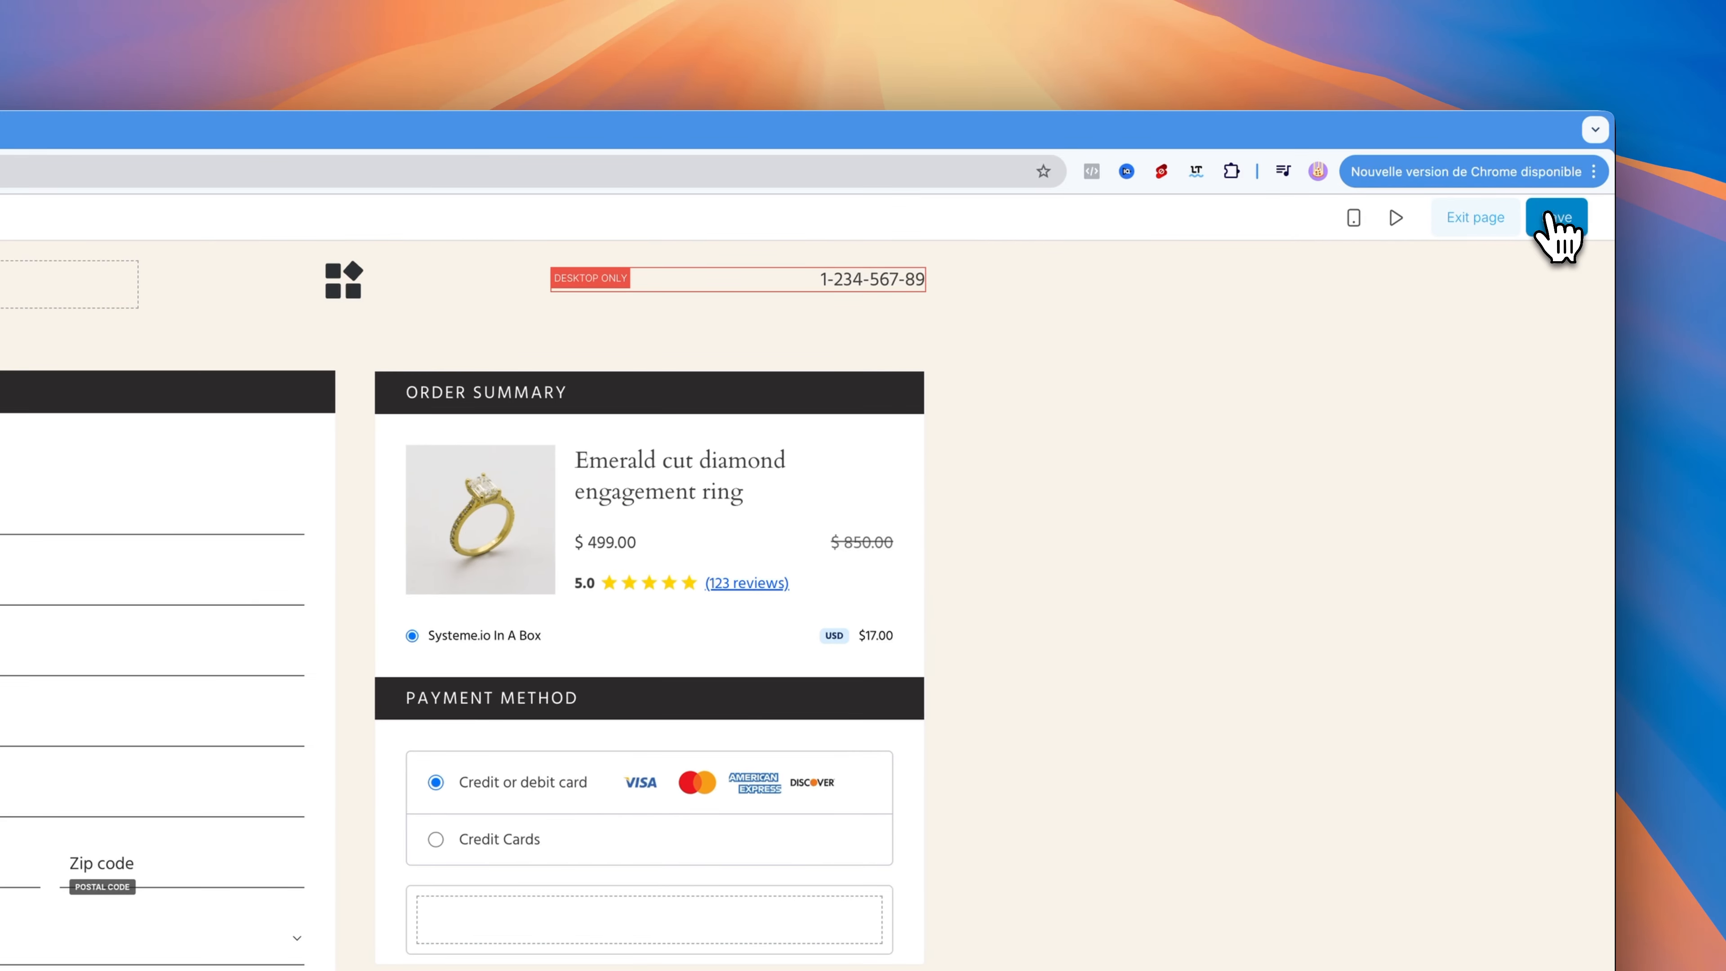
pyautogui.click(1468, 221)
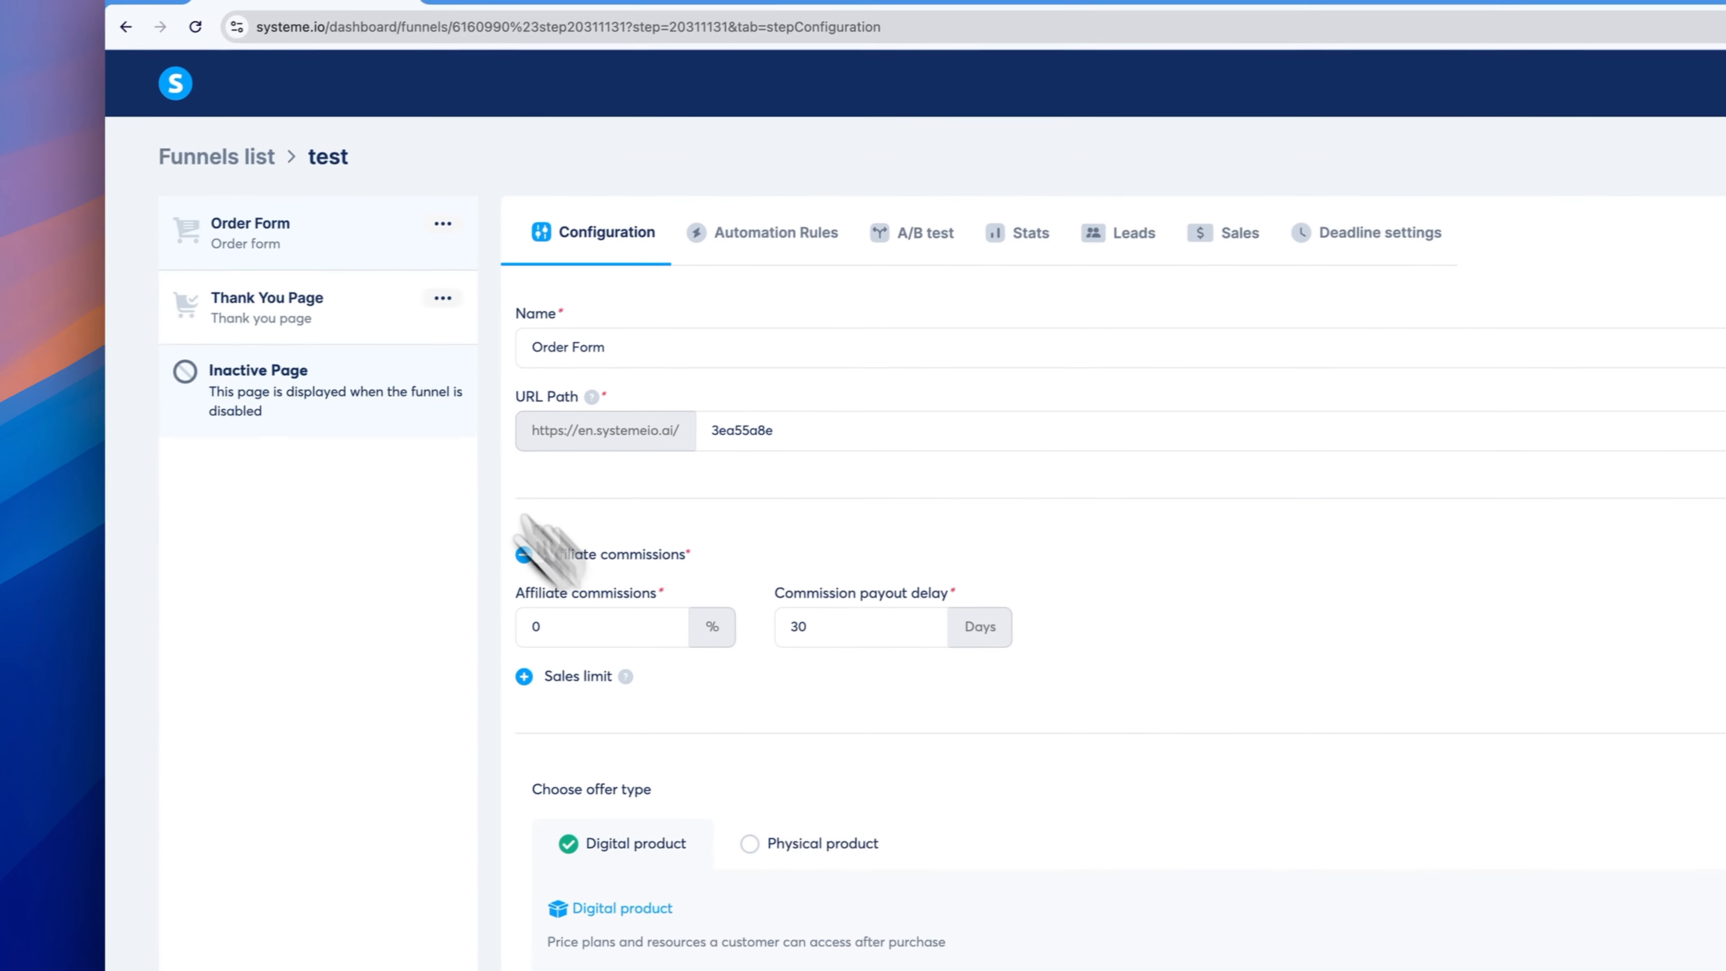
# - Add an Order summary element below the heading on the Thank You Page, and save and exit the page
pyautogui.click(329, 309)
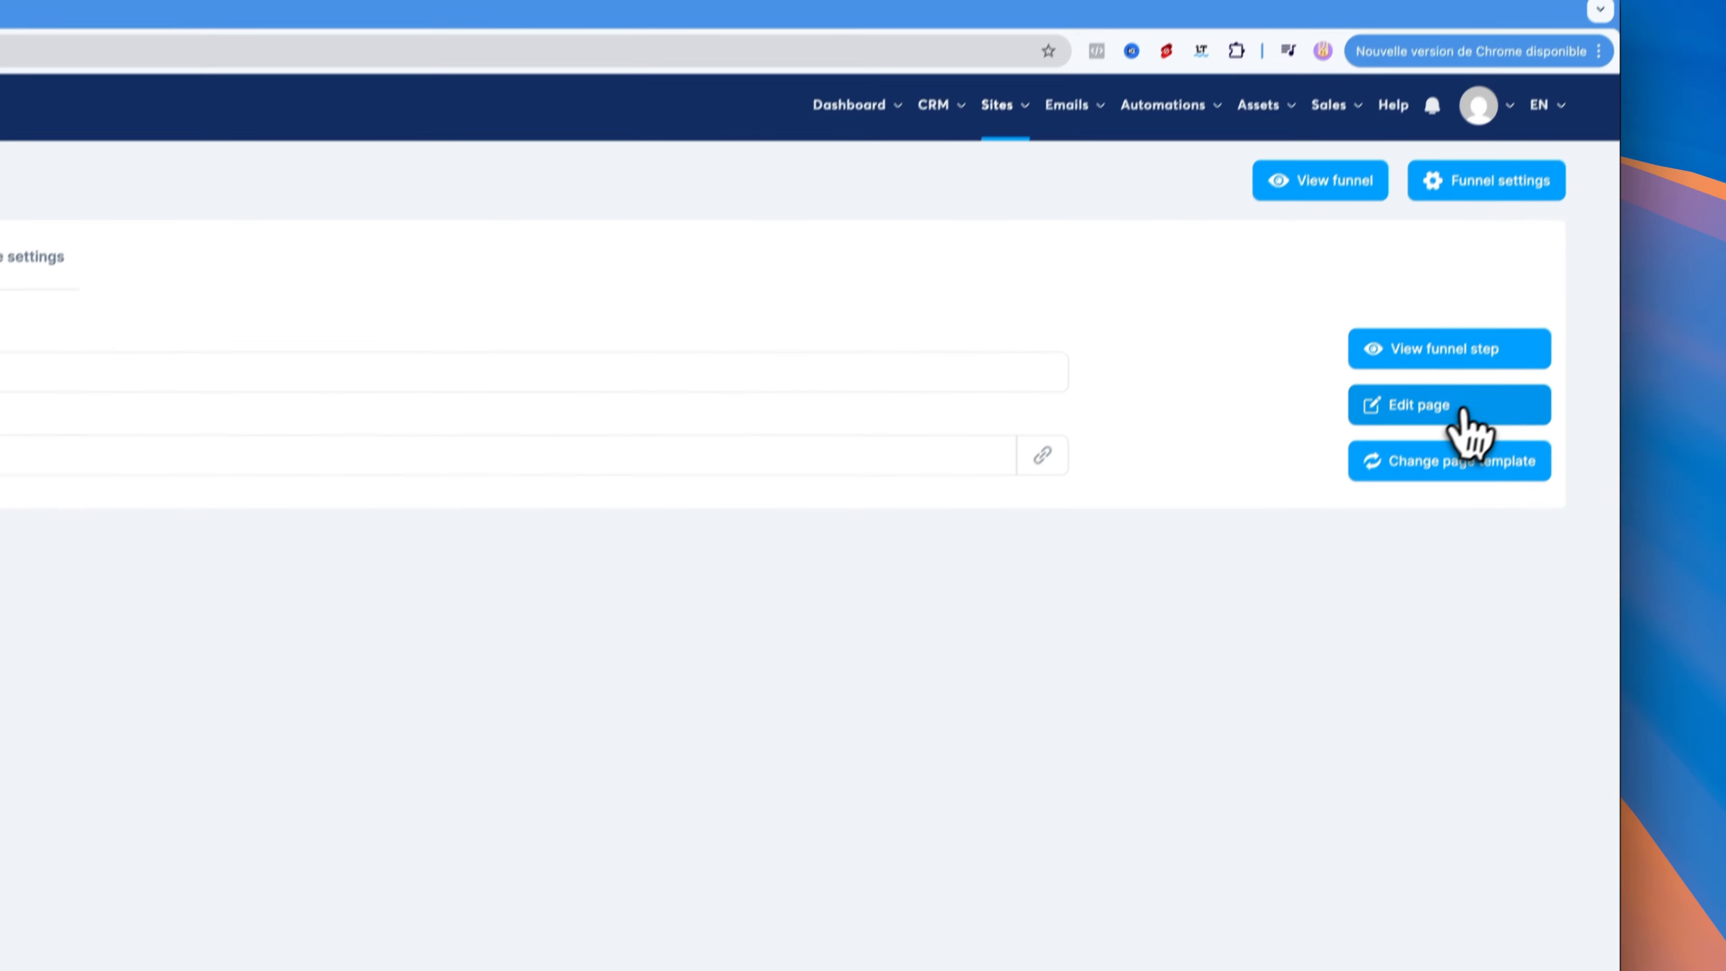
pyautogui.click(1461, 411)
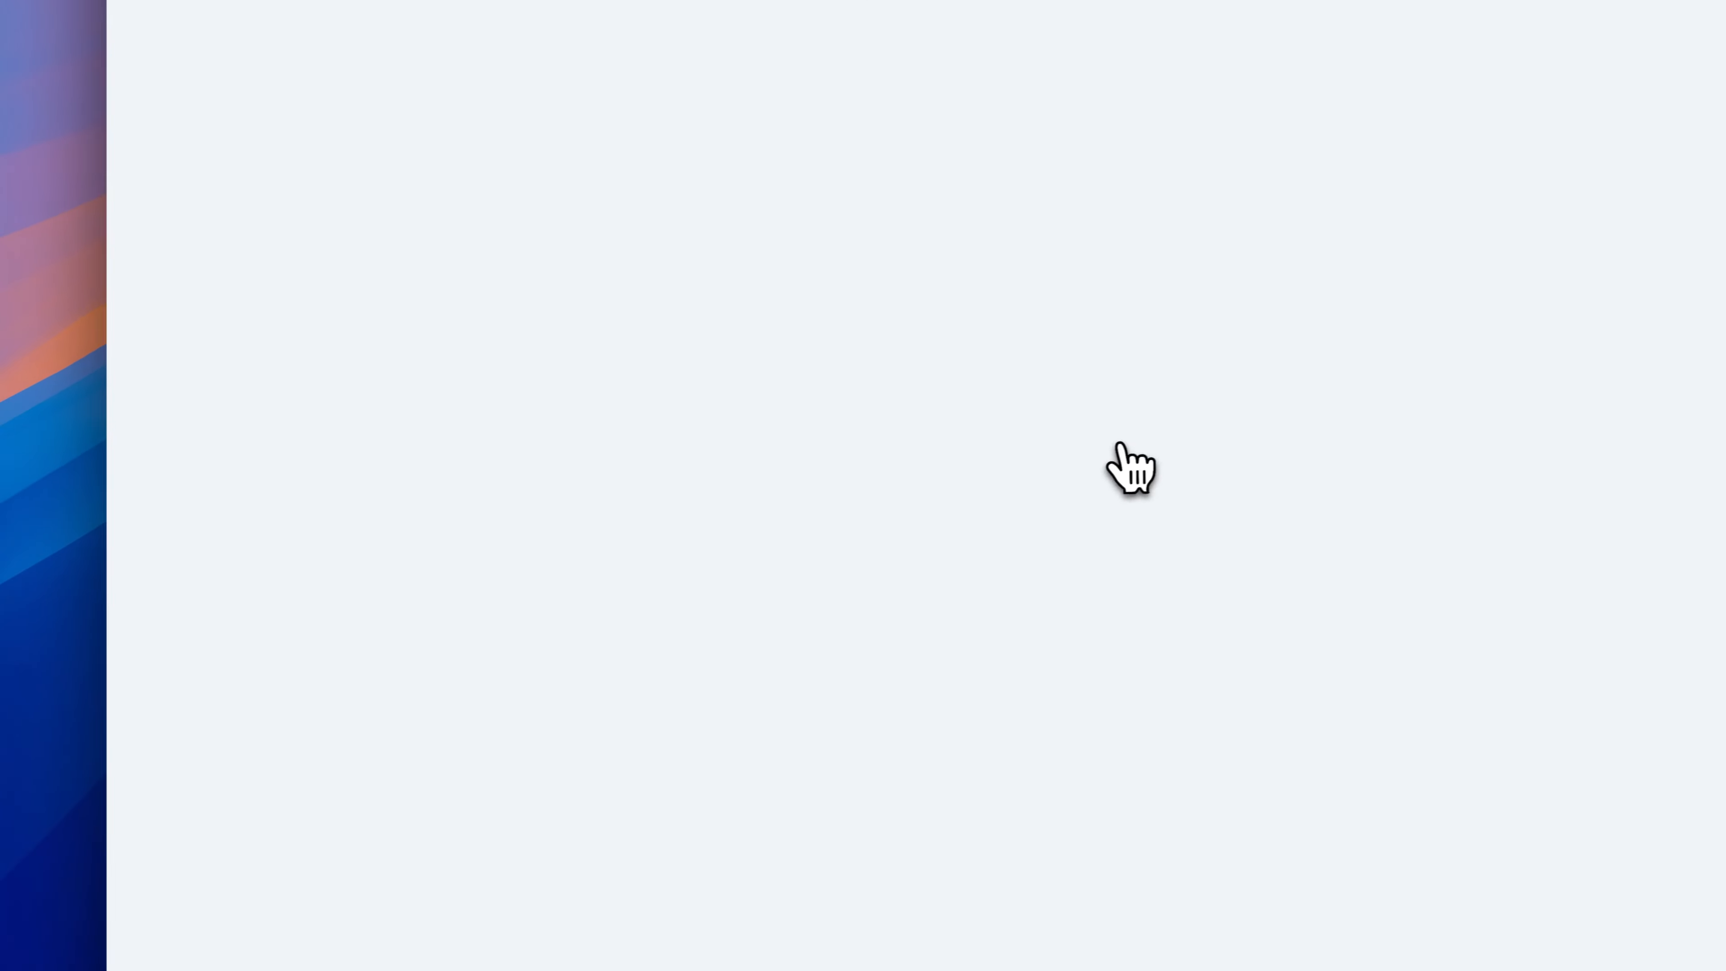
pyautogui.scroll(-1, 264, 850)
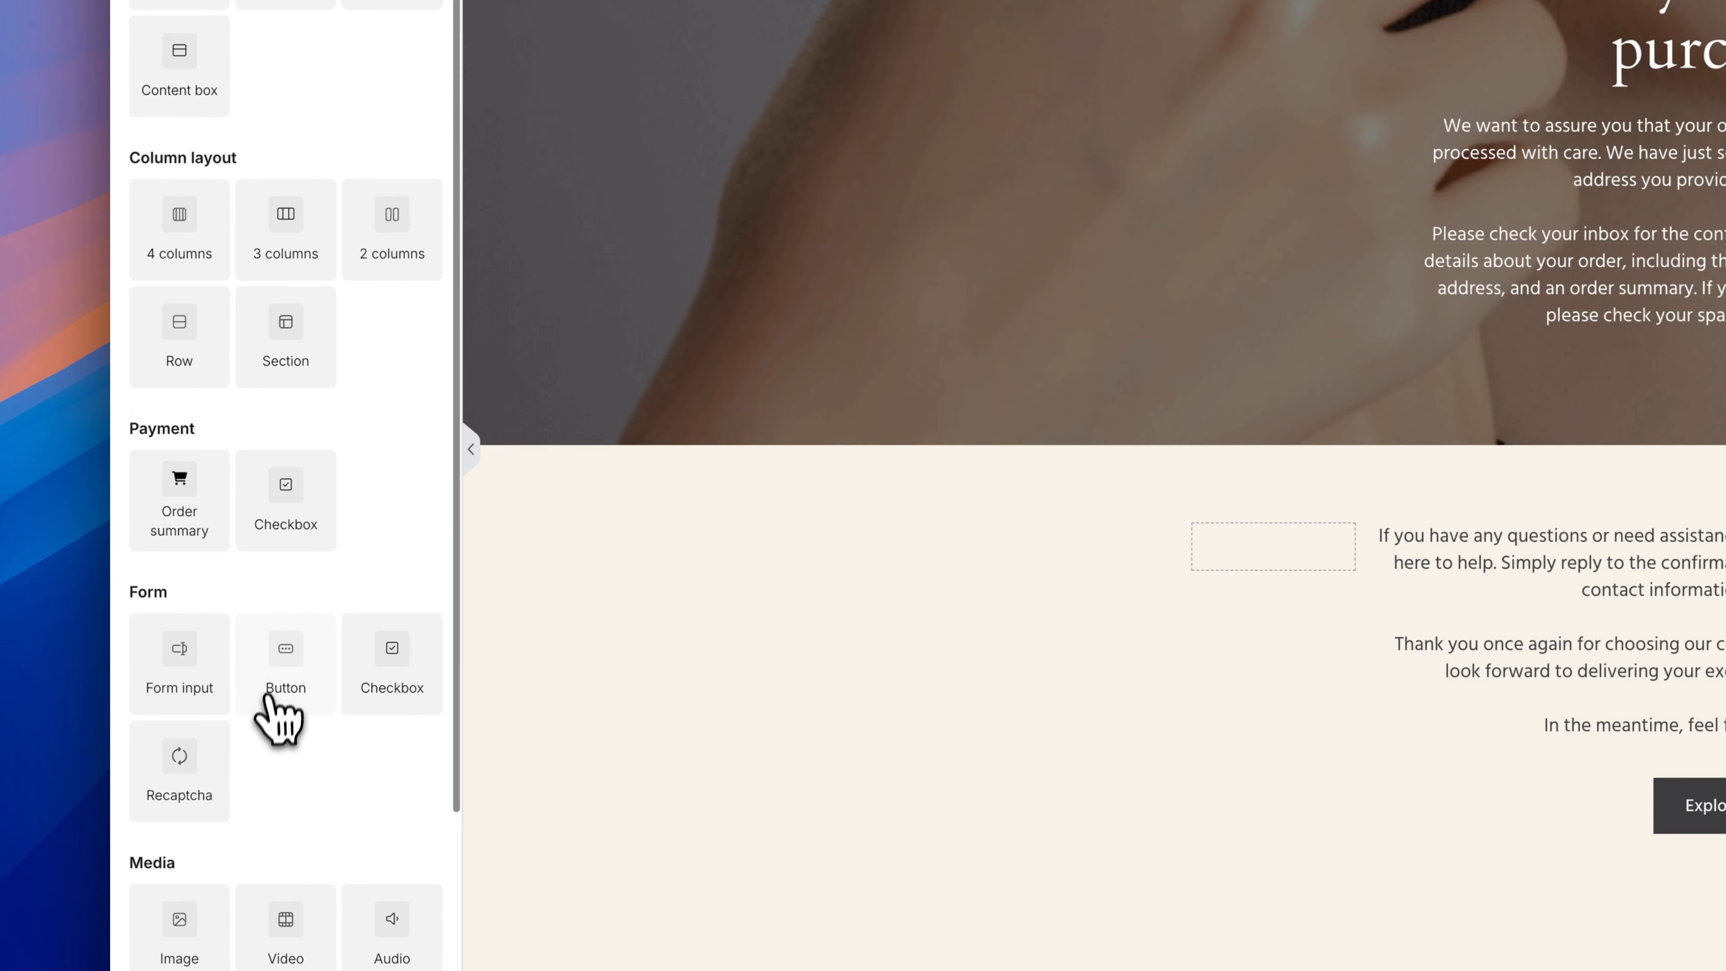
pyautogui.moveTo(180, 473); pyautogui.dragTo(1725, 61)
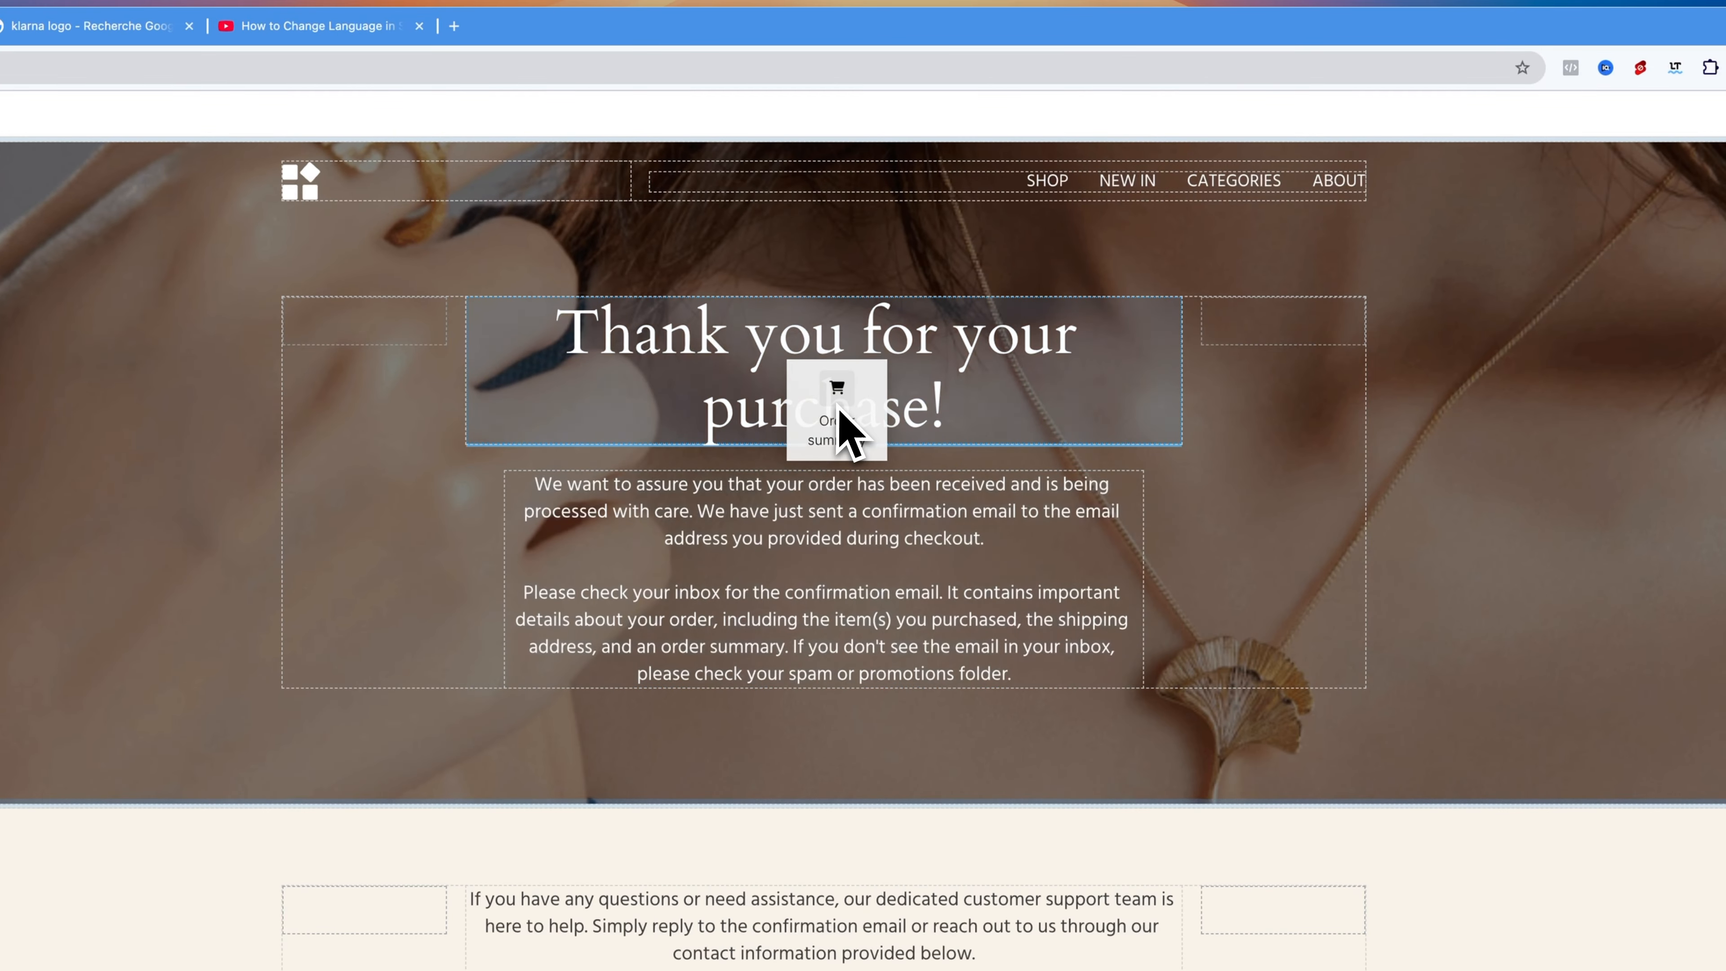
pyautogui.moveTo(839, 409); pyautogui.dragTo(842, 463)
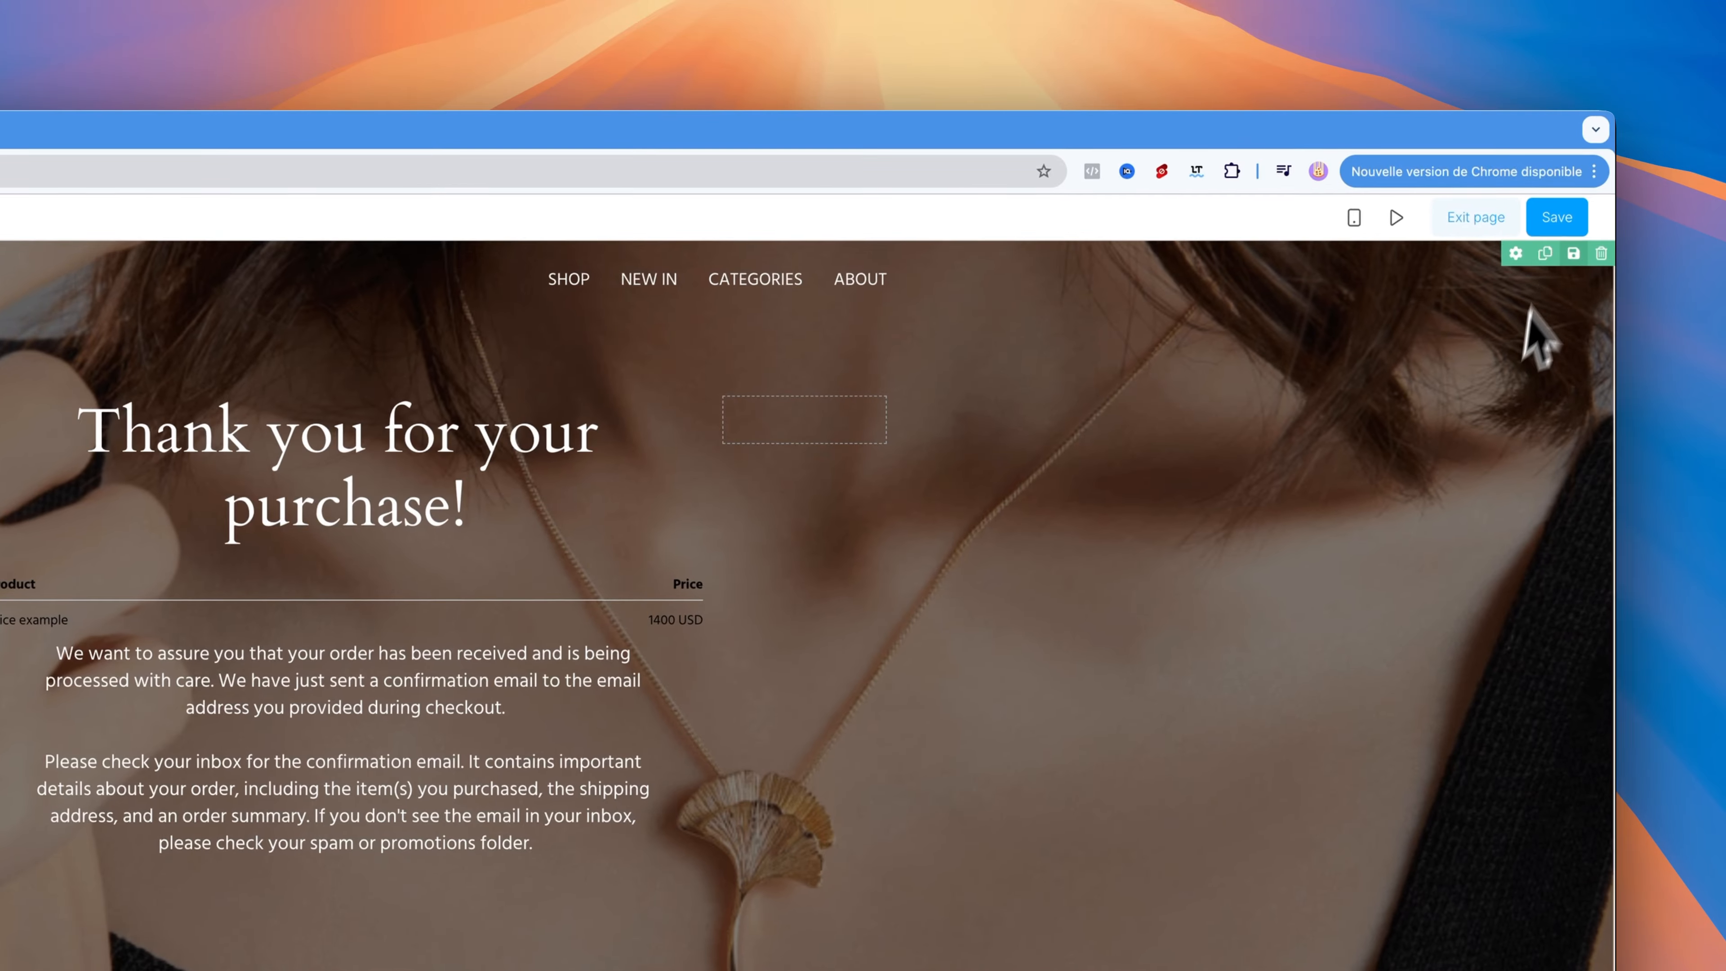
pyautogui.click(1500, 230)
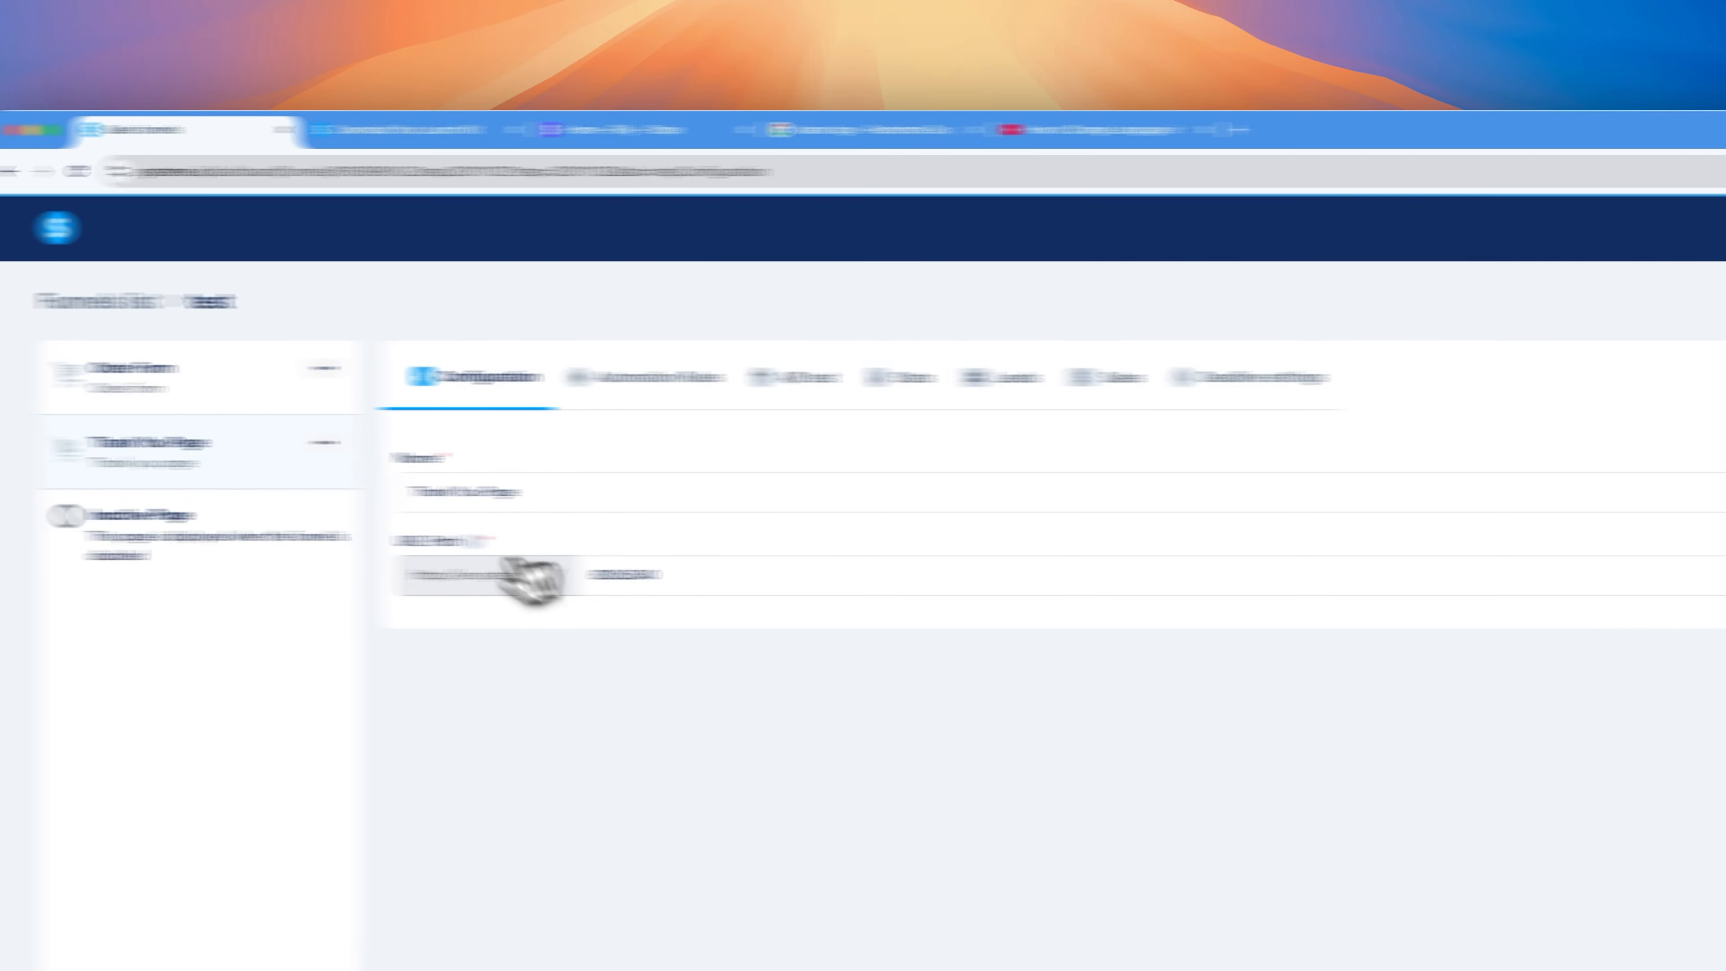
# - Rename the Thank You Page funnel step as "Thank You Page (SIO)"
pyautogui.click(268, 382)
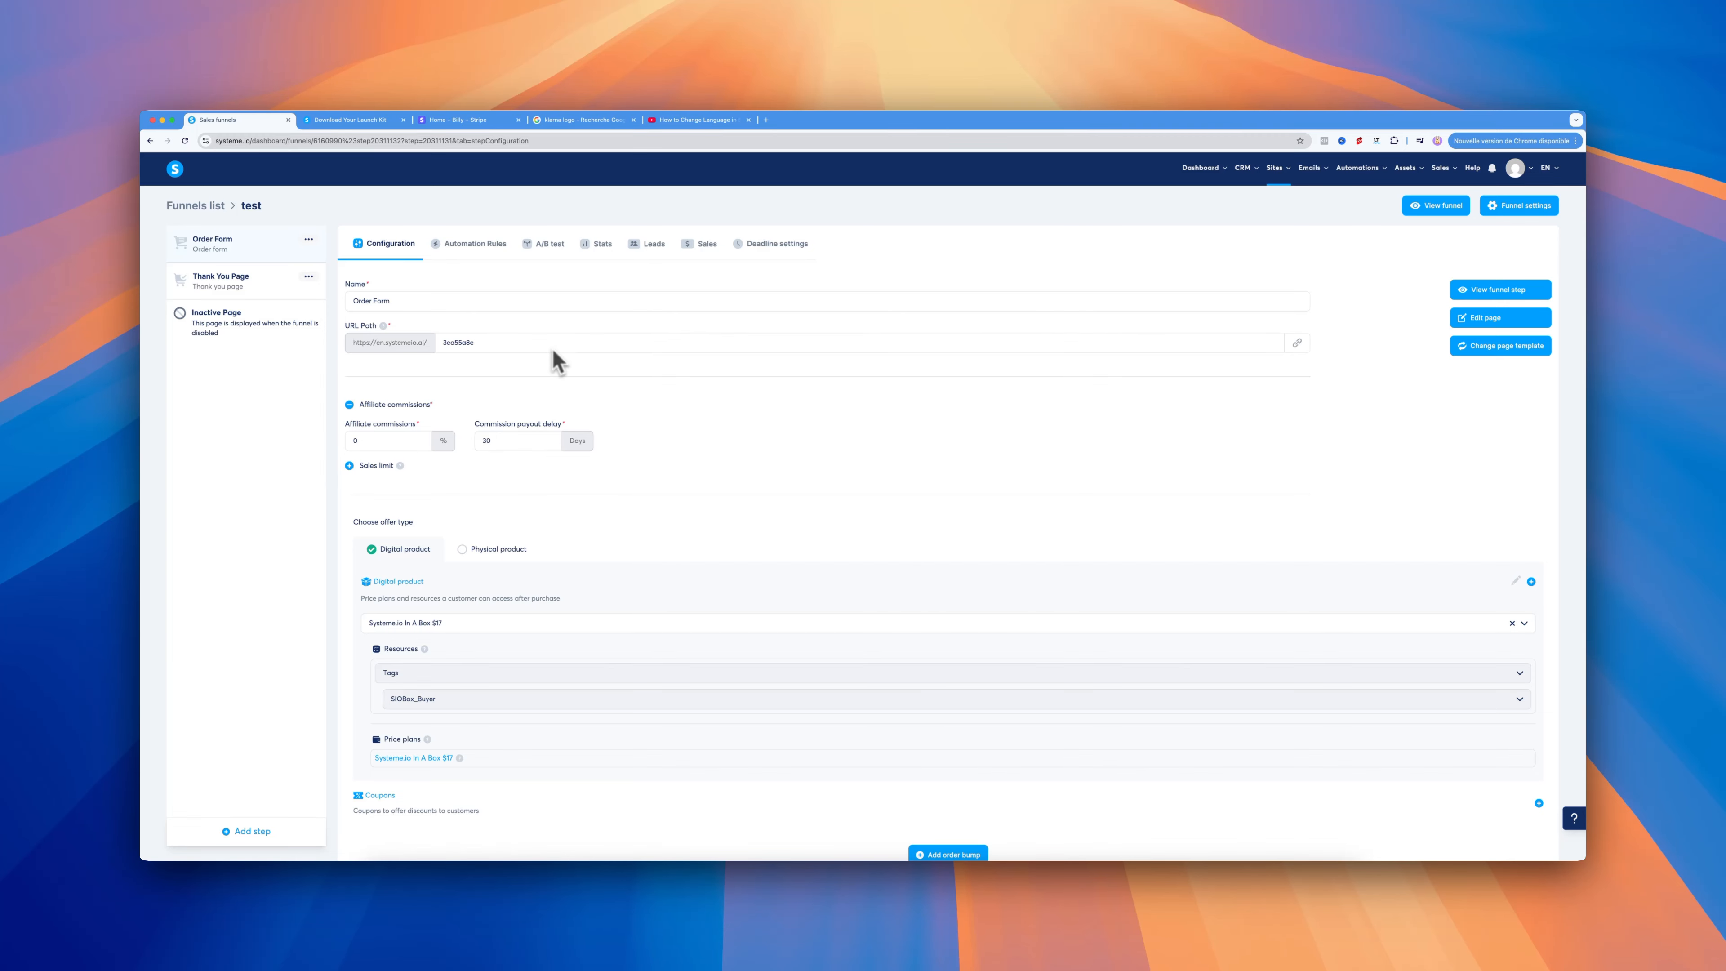
pyautogui.click(285, 289)
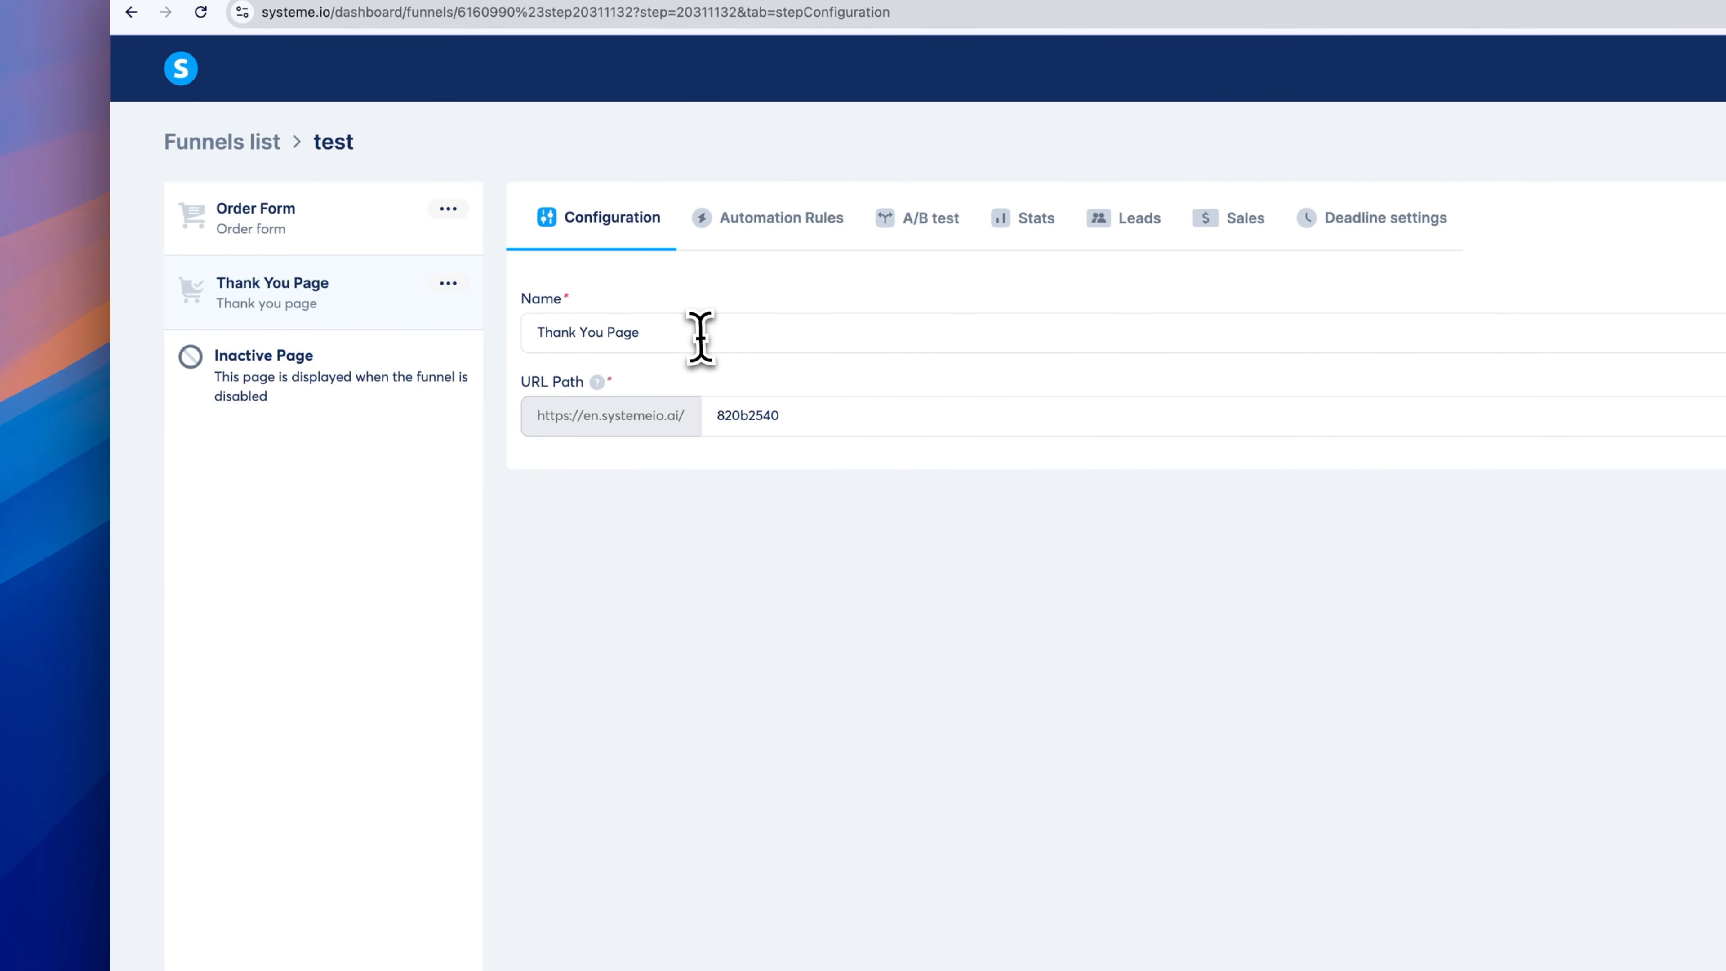
pyautogui.click(700, 336)
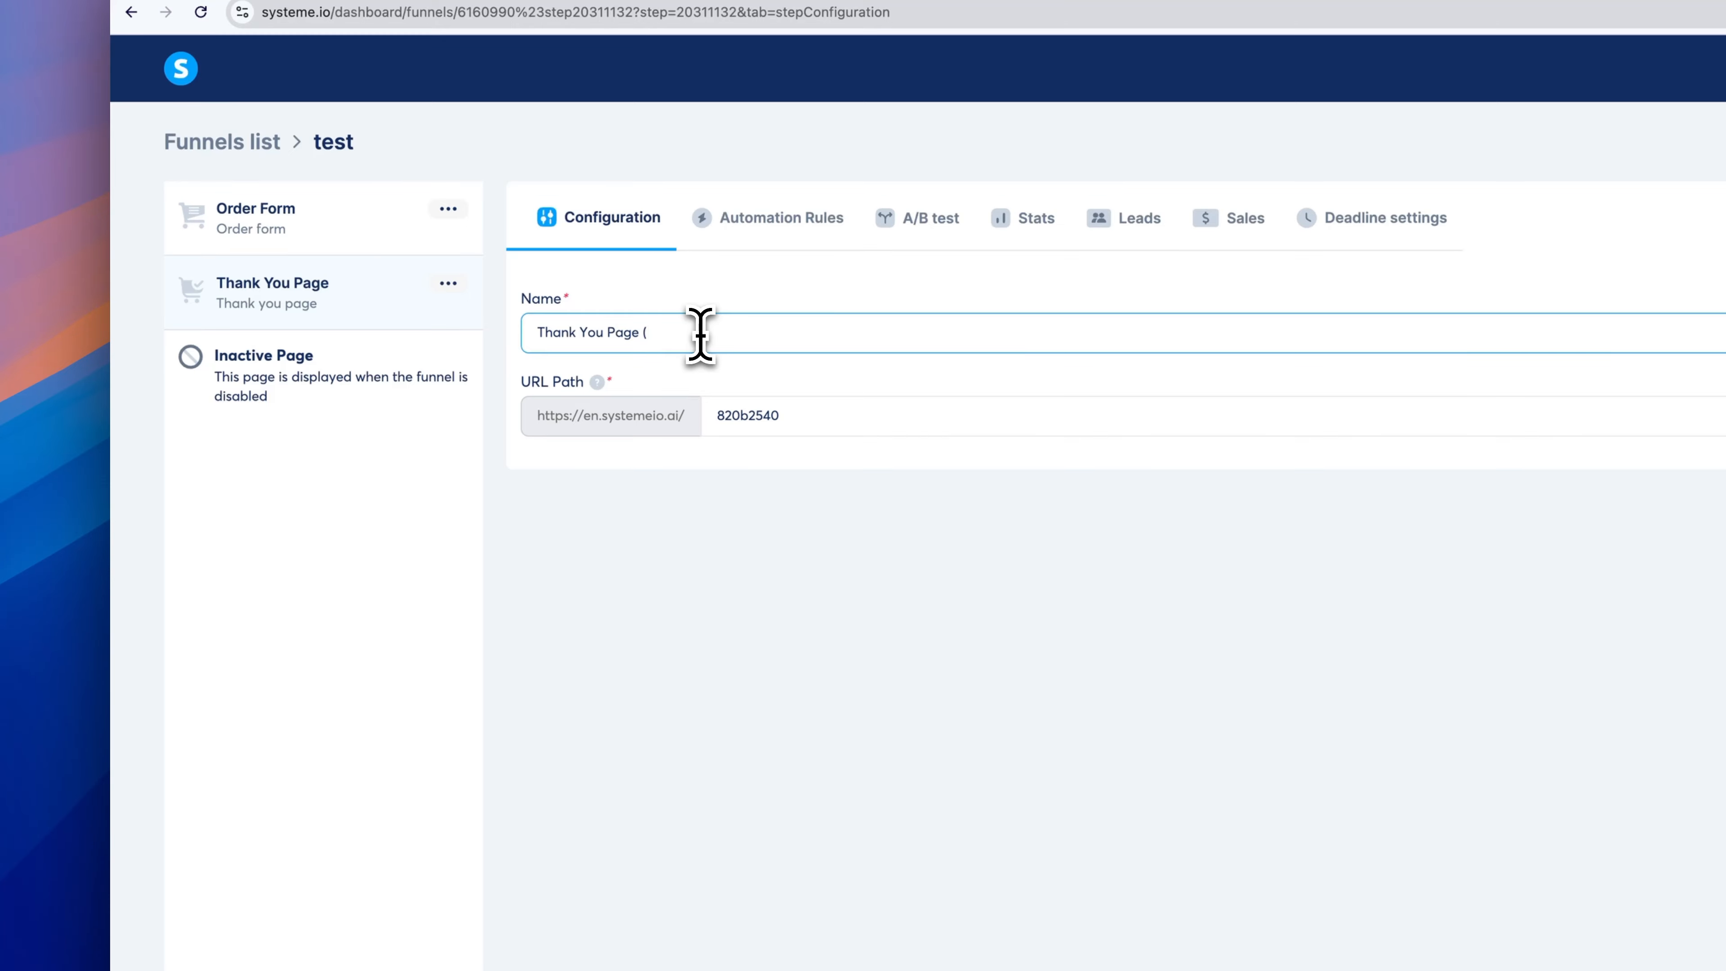
pyautogui.write('(')
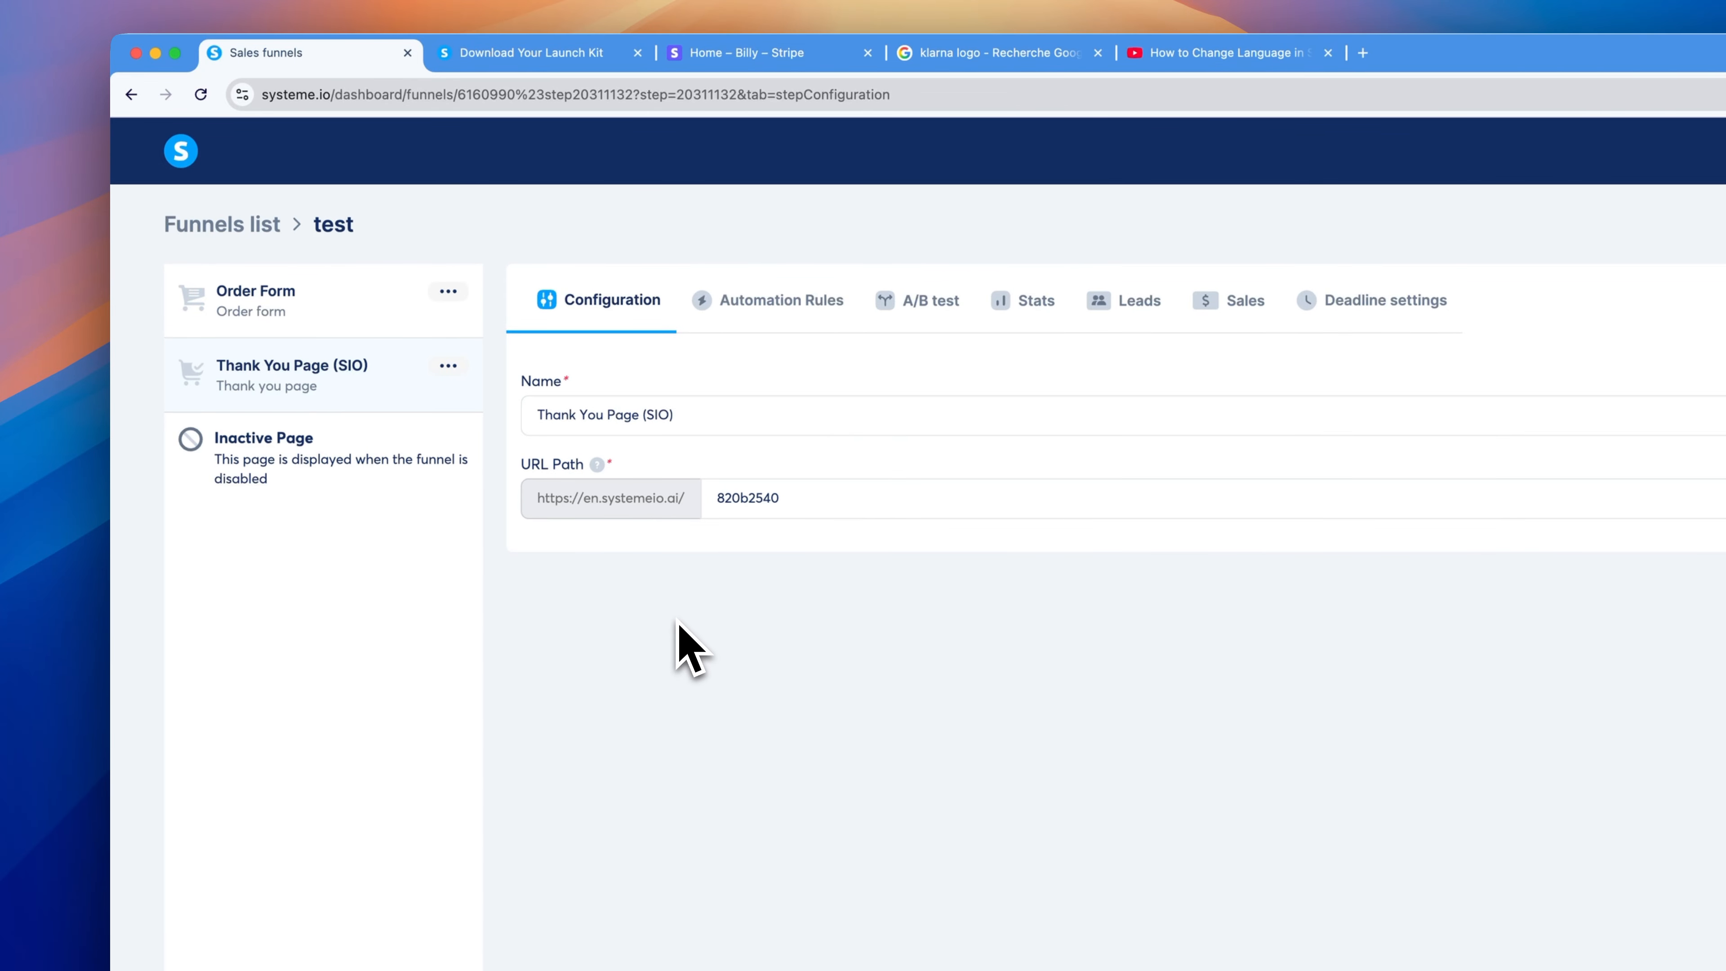
# - Duplicate the "Thank You Page (SIO)" funnel step
pyautogui.click(265, 325)
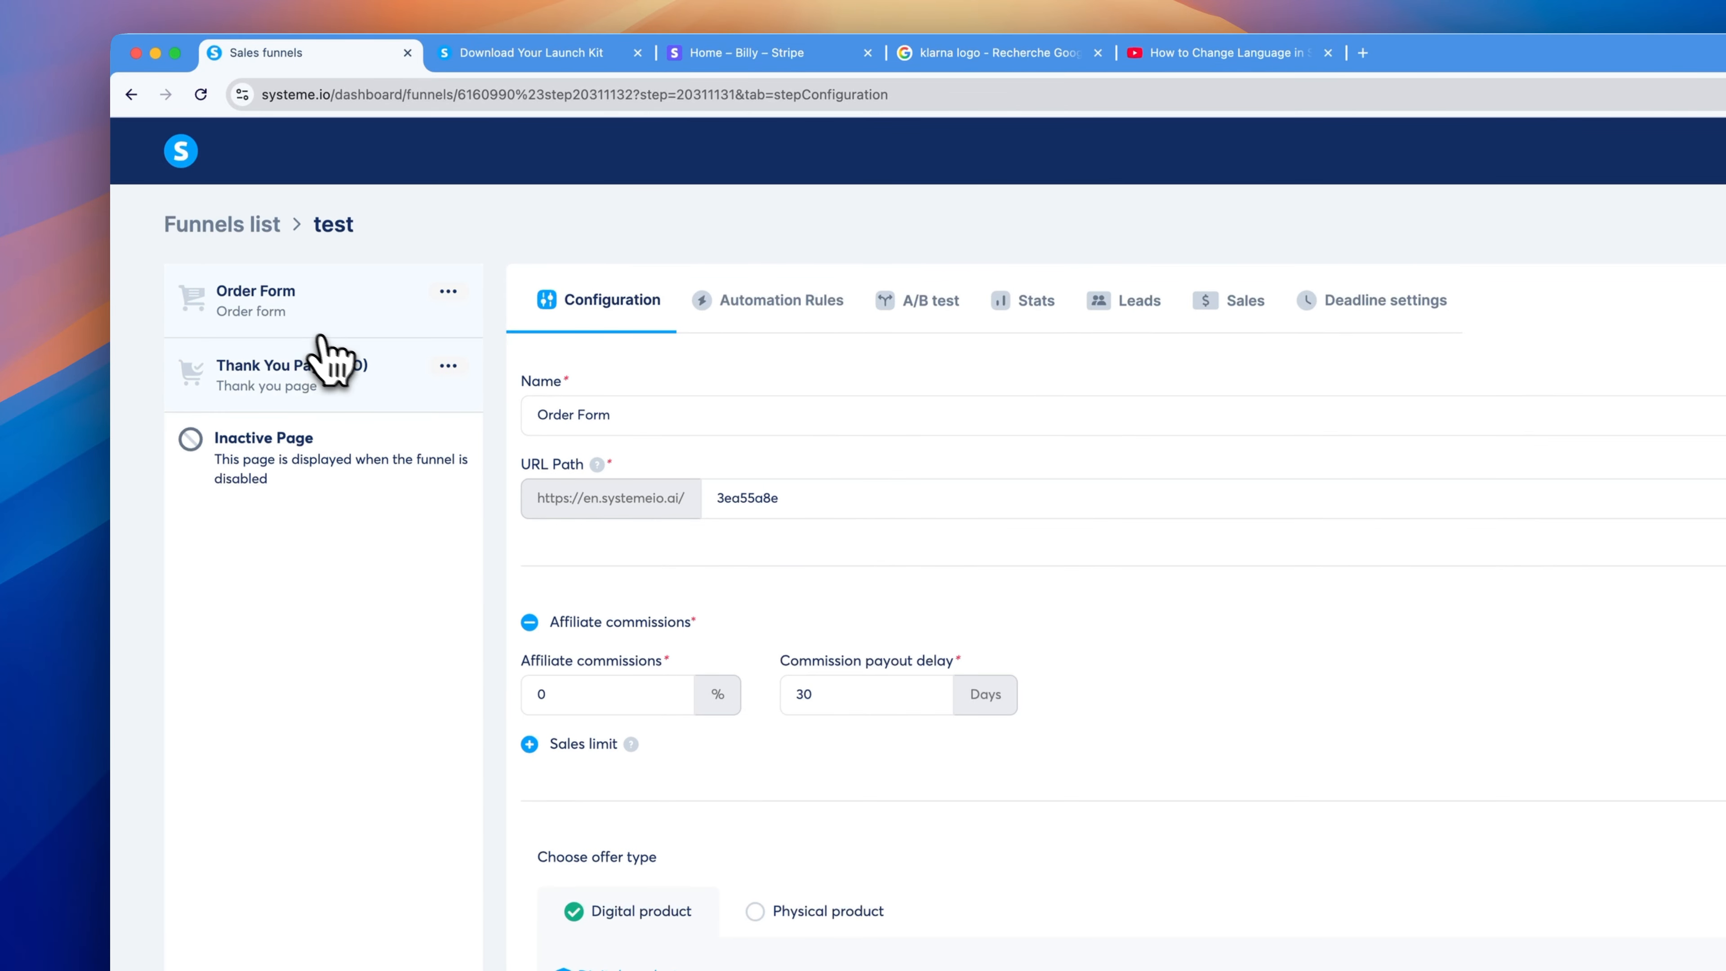
pyautogui.click(355, 386)
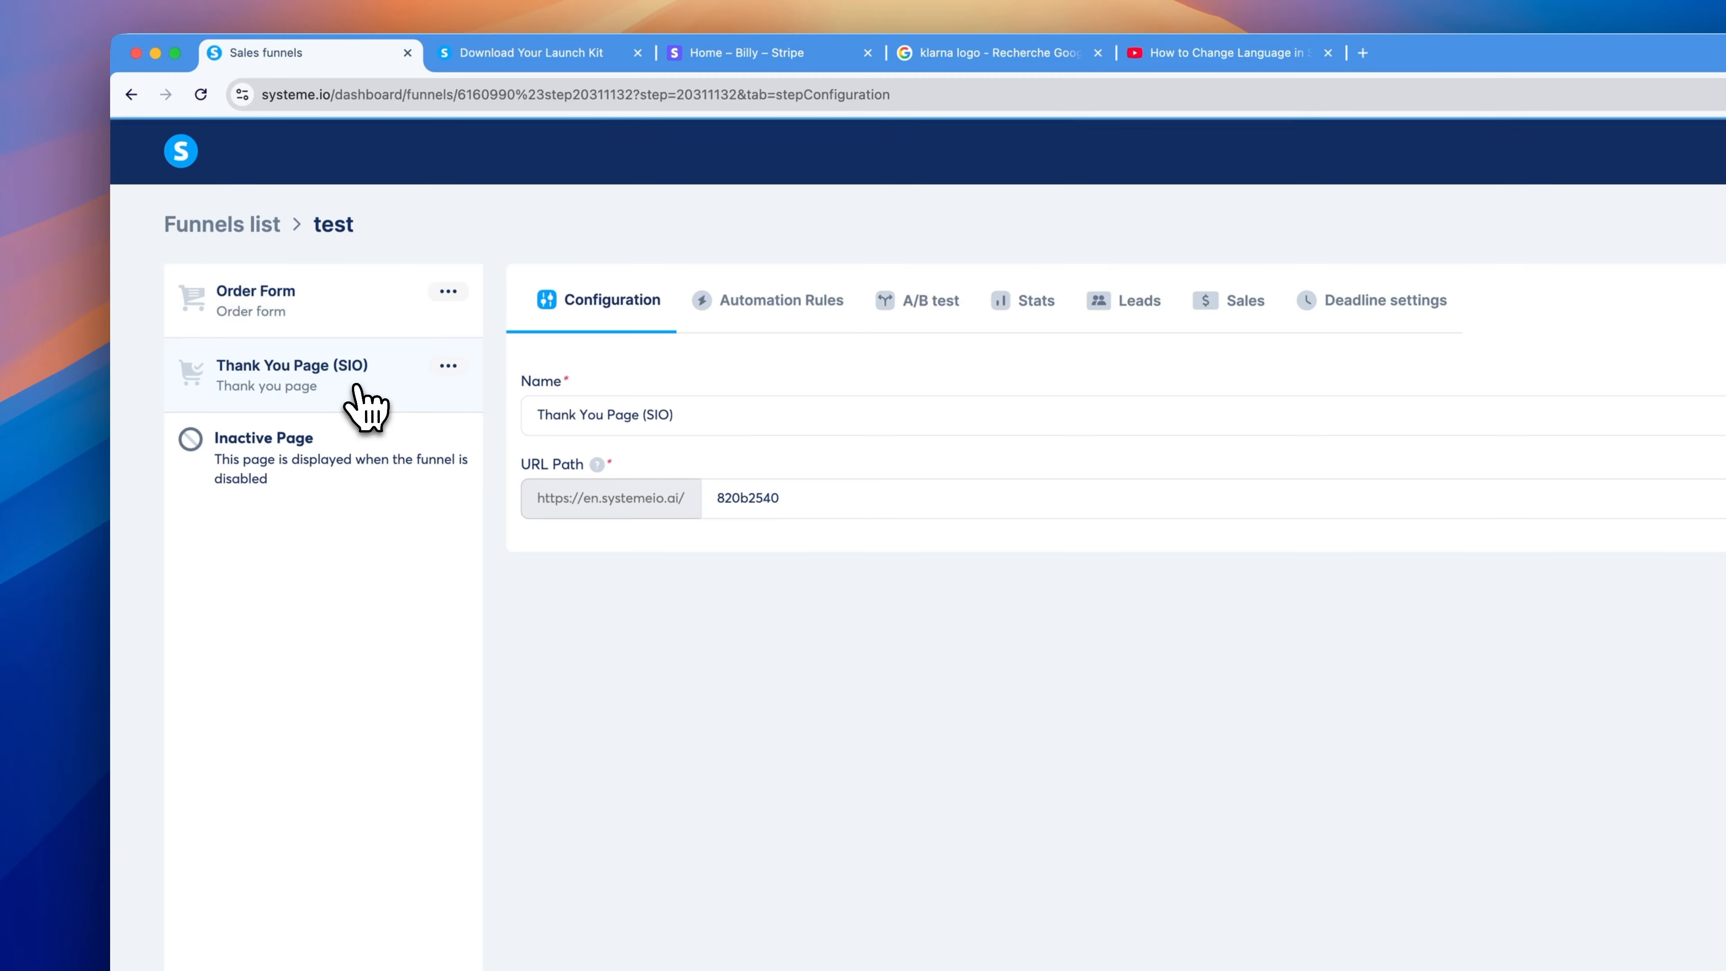
pyautogui.click(448, 367)
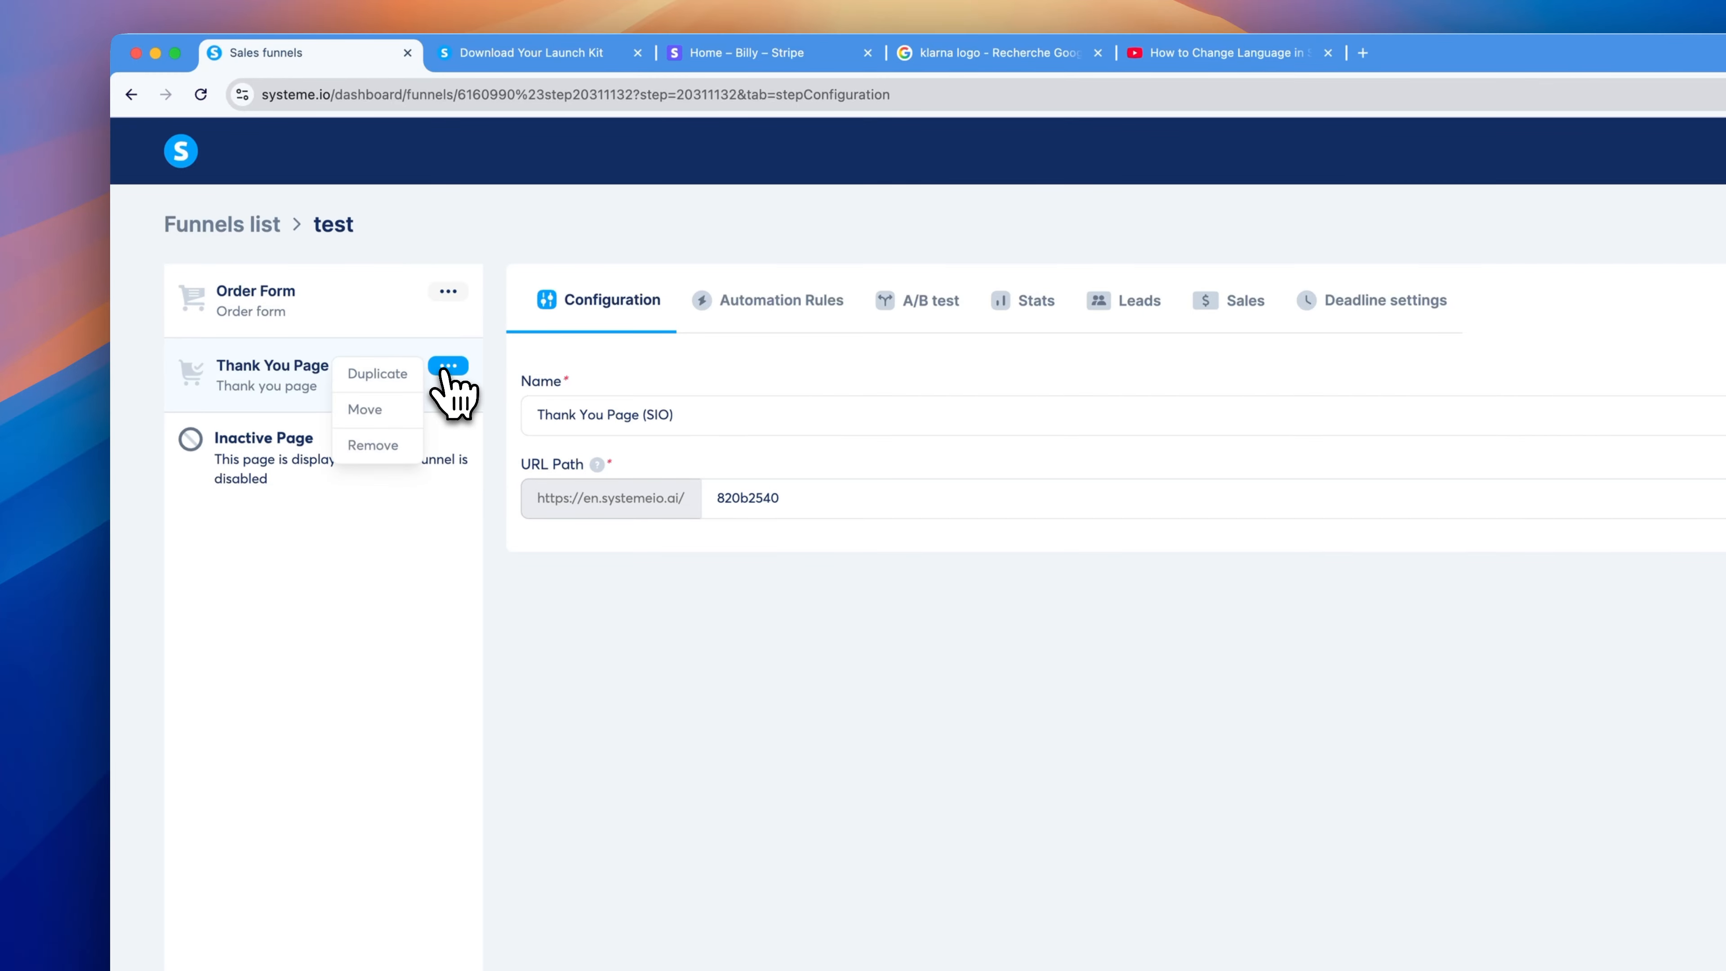
pyautogui.click(399, 380)
pyautogui.click(1700, 894)
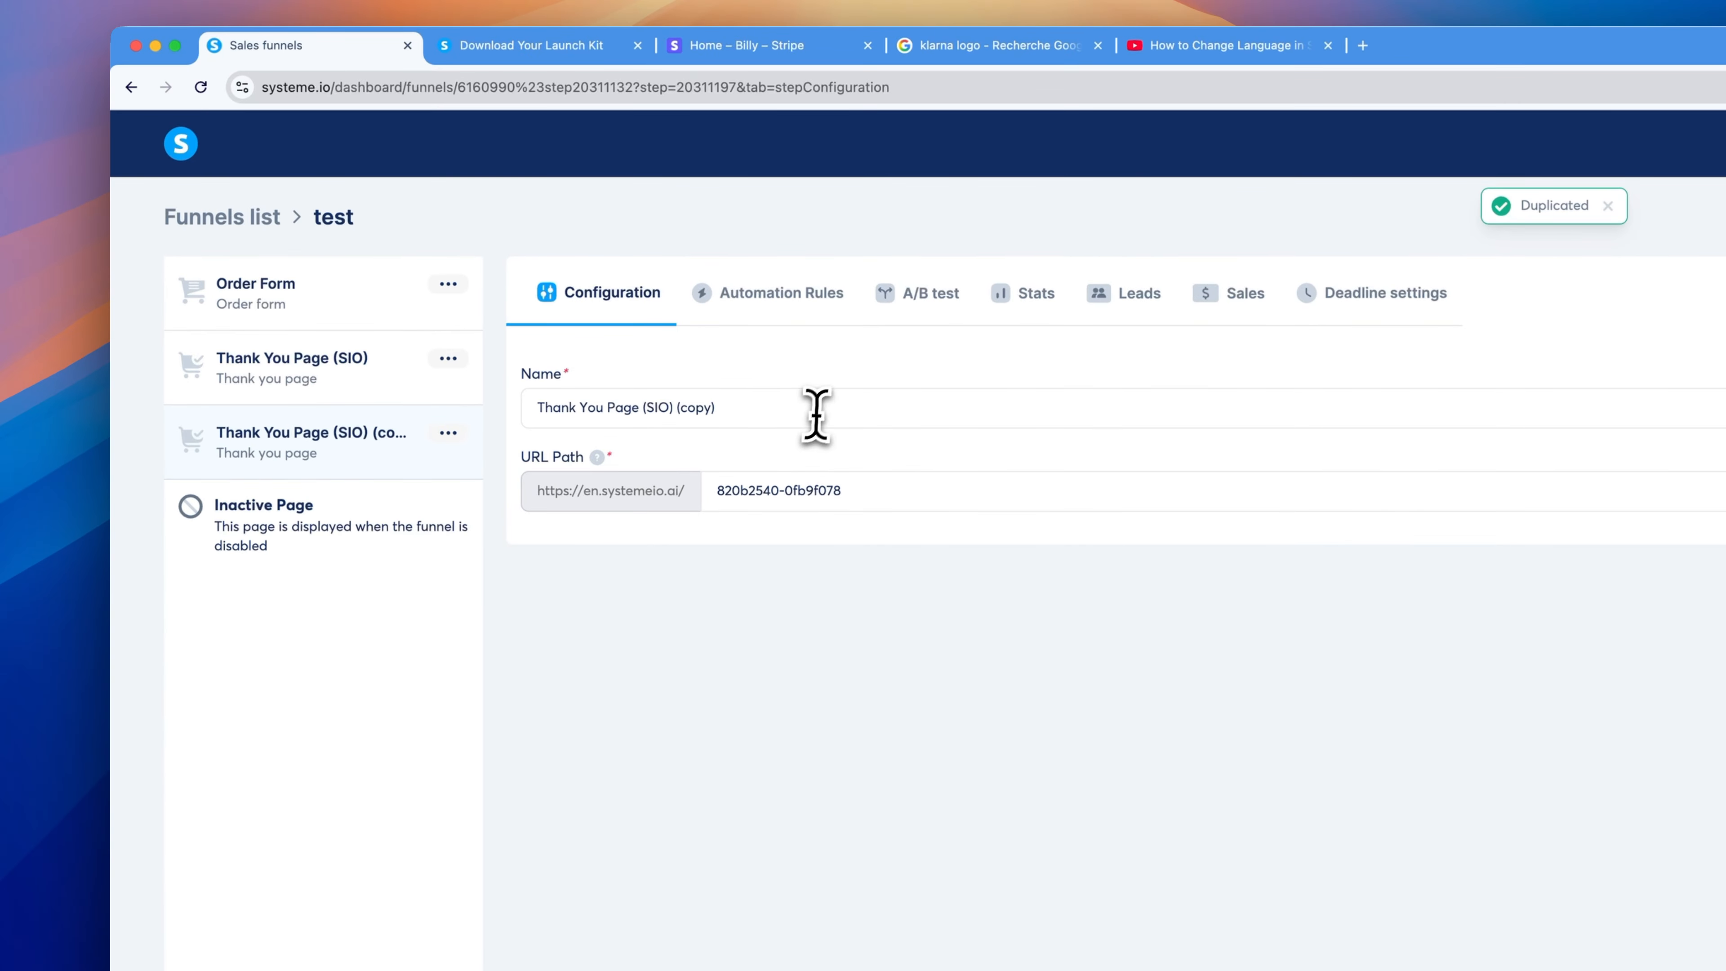
# - Rename the duplicated step as "Thank You Page (KLARNA)" and set its URL path to "thanyou-klarna"
pyautogui.click(284, 111)
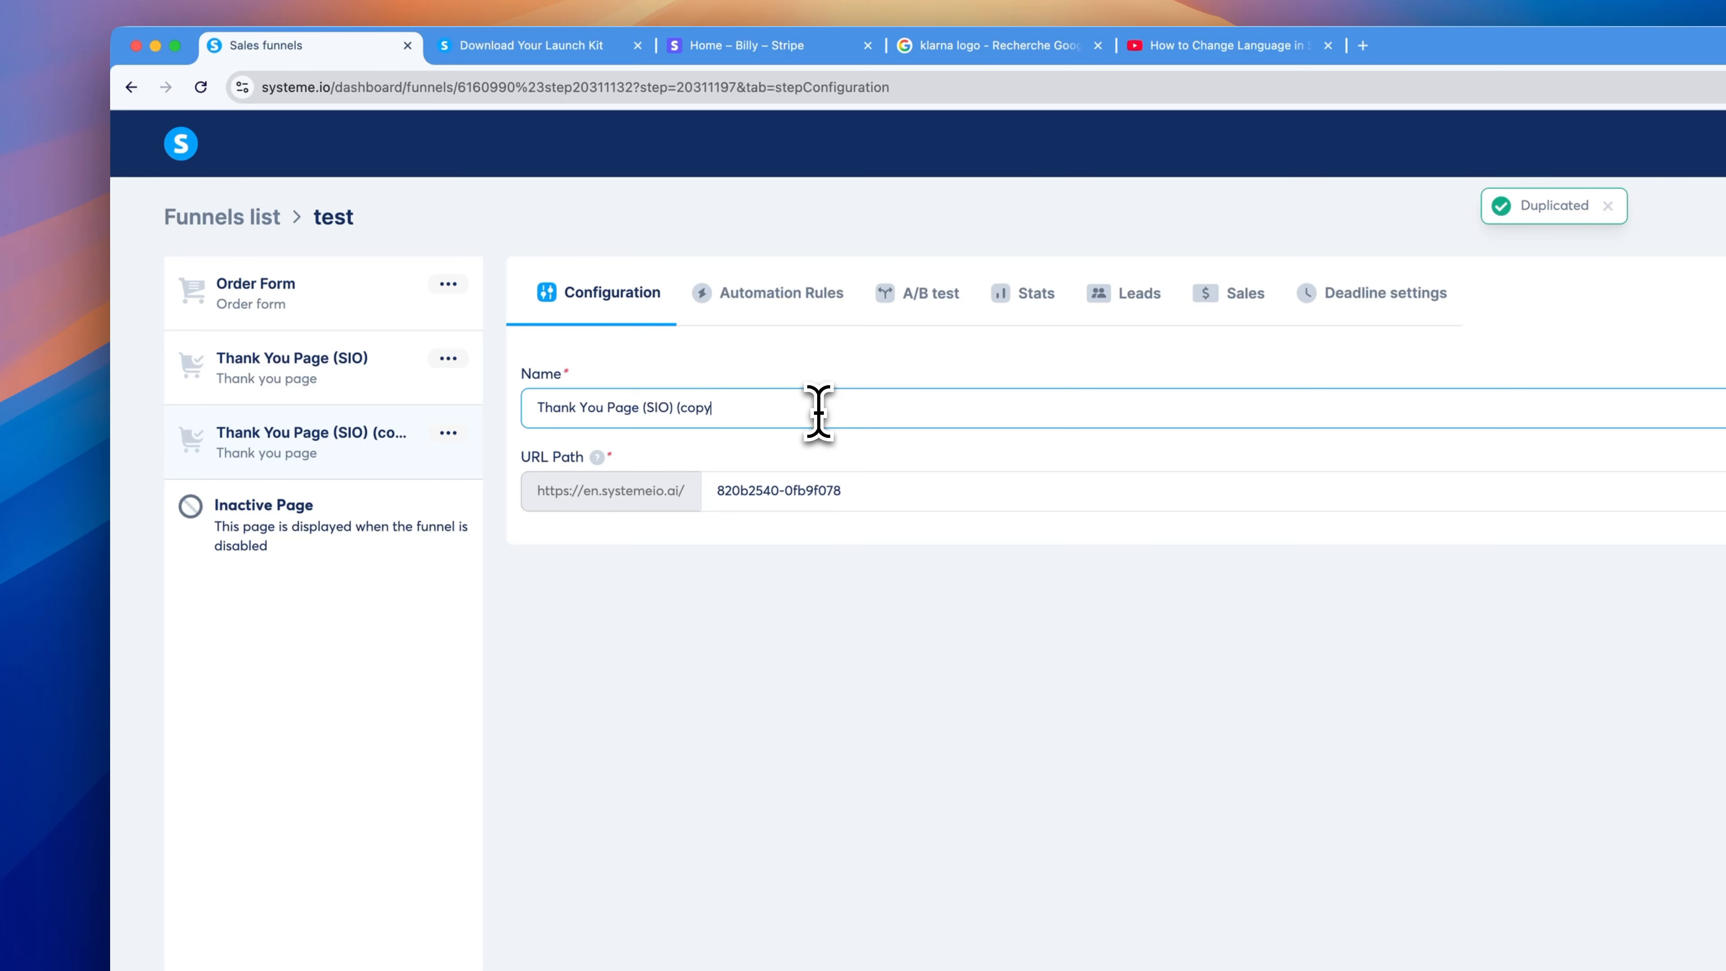
pyautogui.press('BackSpace')
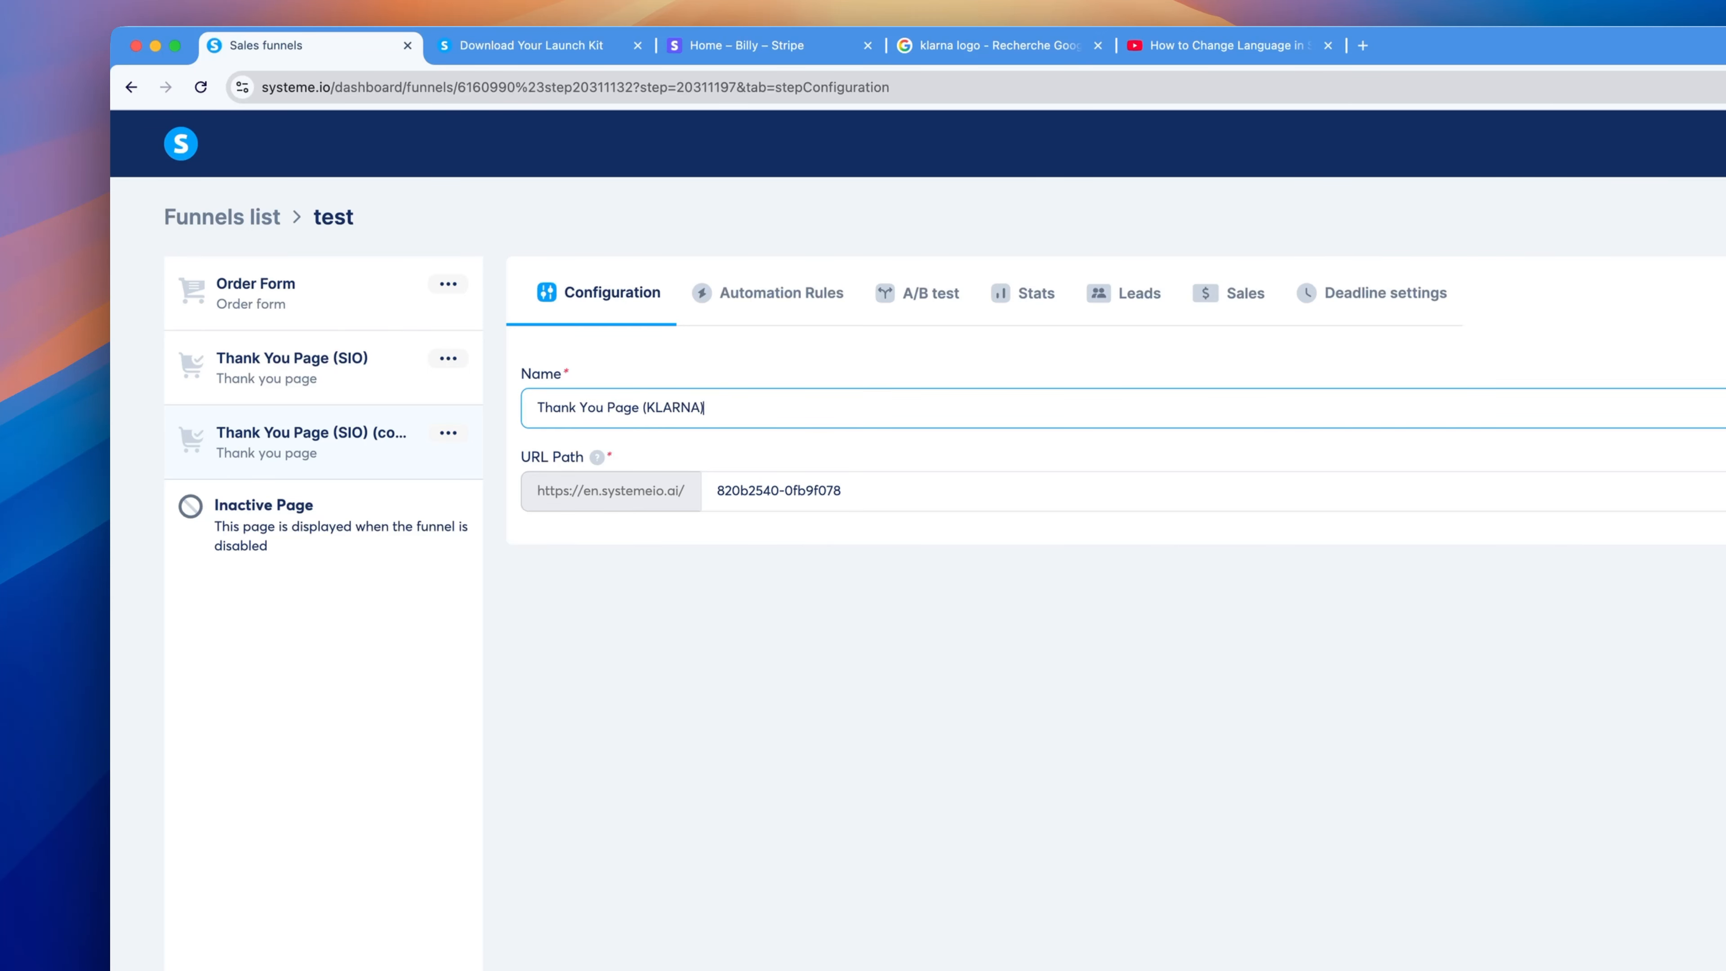
pyautogui.tripleClick(835, 501)
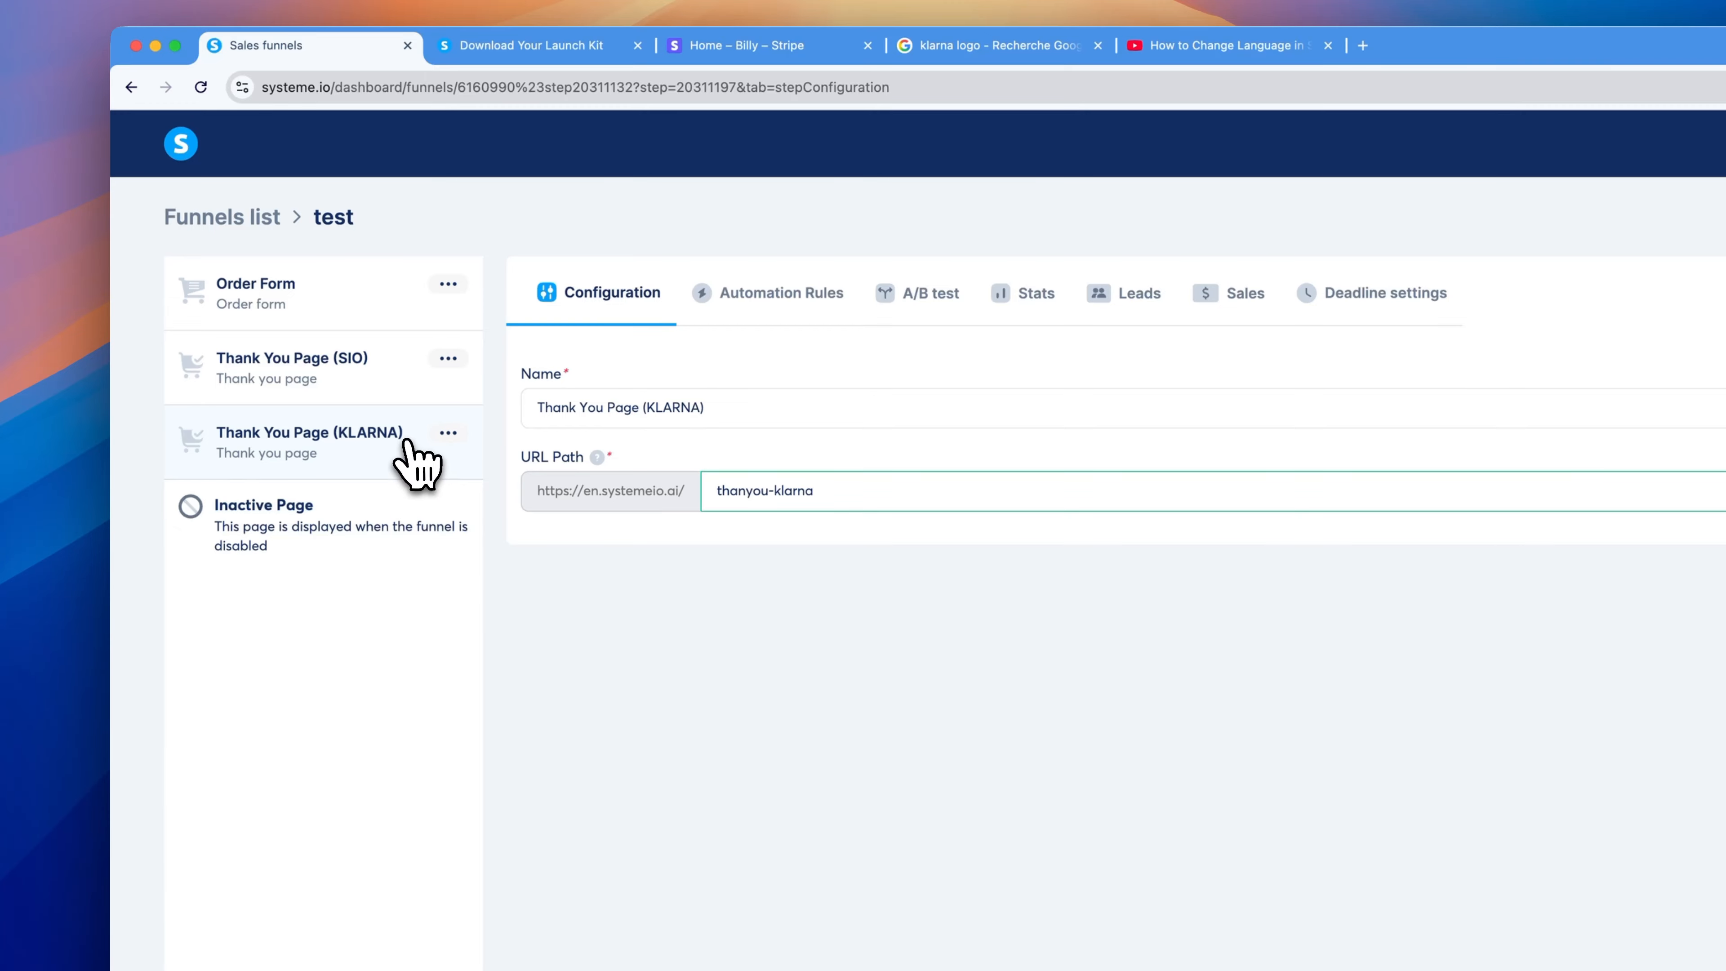
# - Delete the order summary and the customer support section with the Explore blog button from the "Thank You Page (KLARNA)" page
pyautogui.click(258, 303)
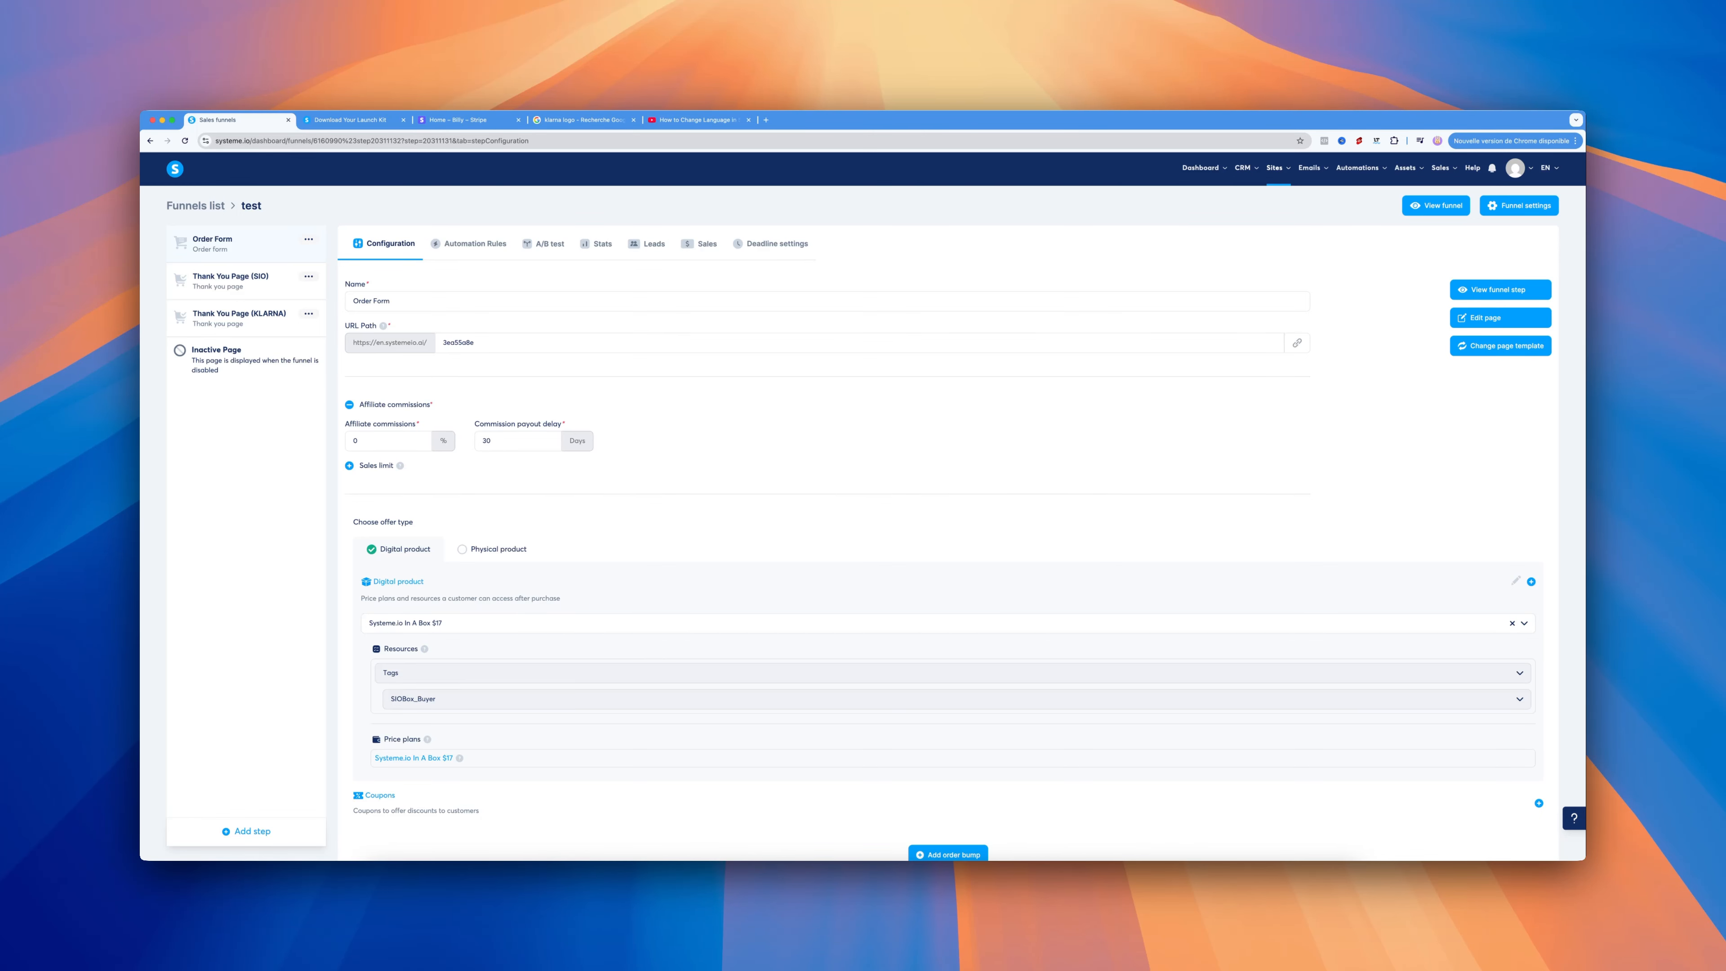
pyautogui.click(241, 325)
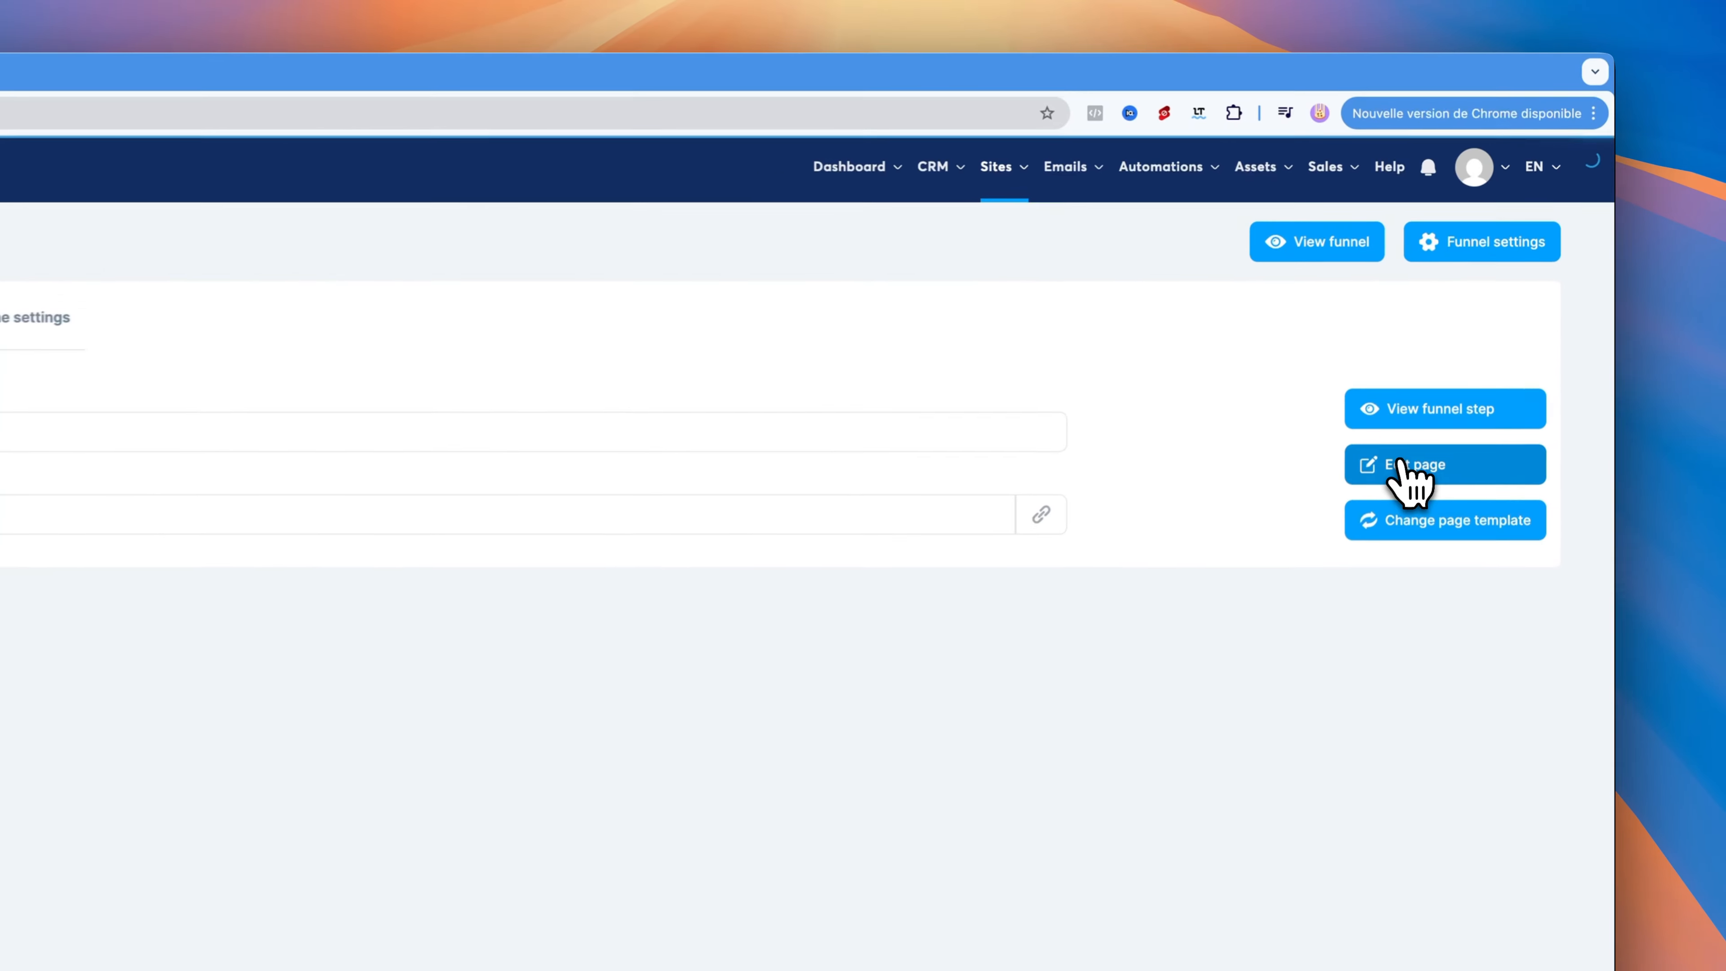
pyautogui.click(1492, 318)
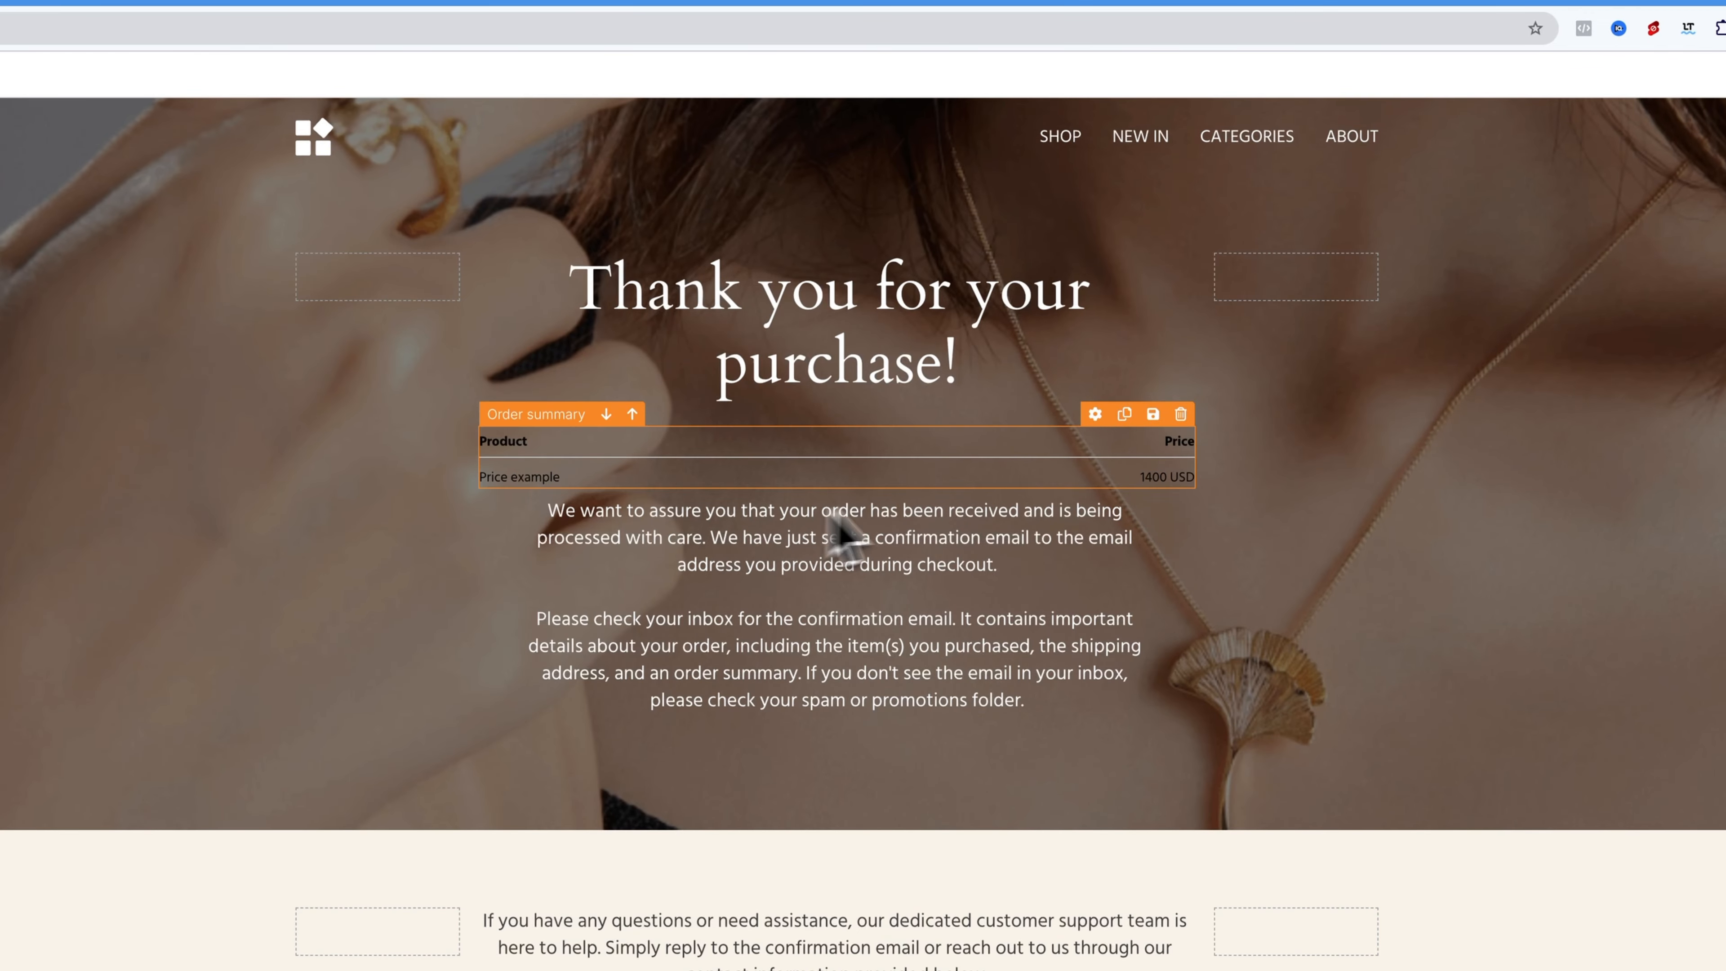
pyautogui.click(1182, 414)
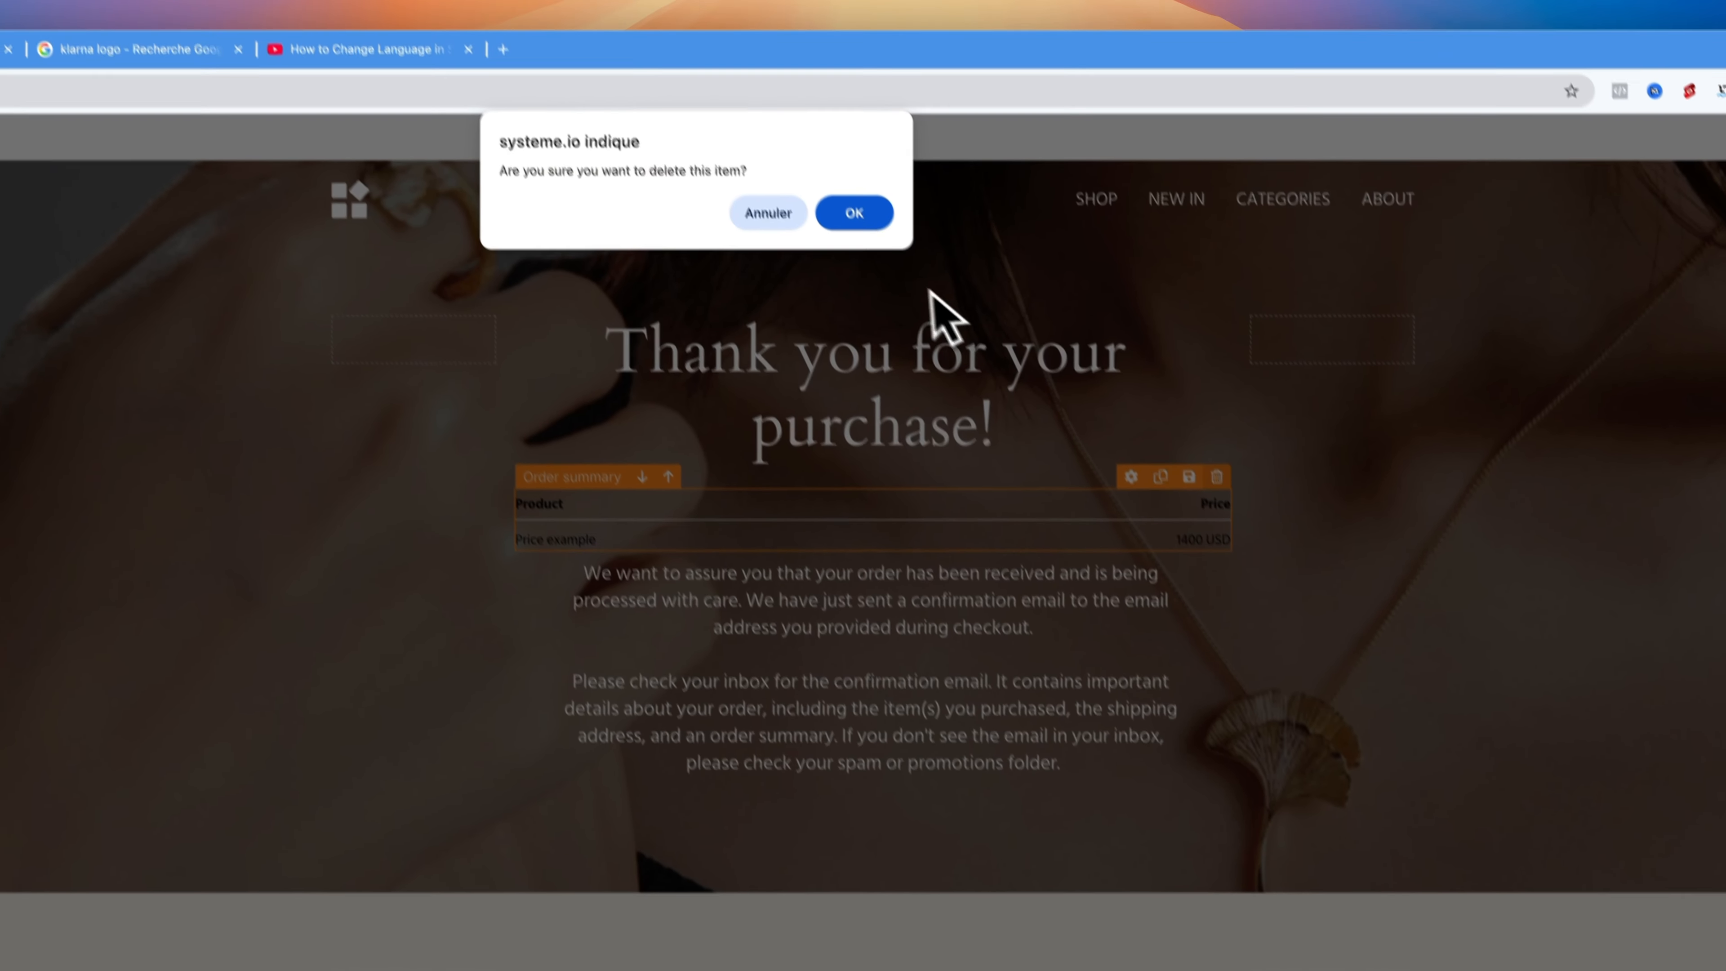
pyautogui.click(818, 150)
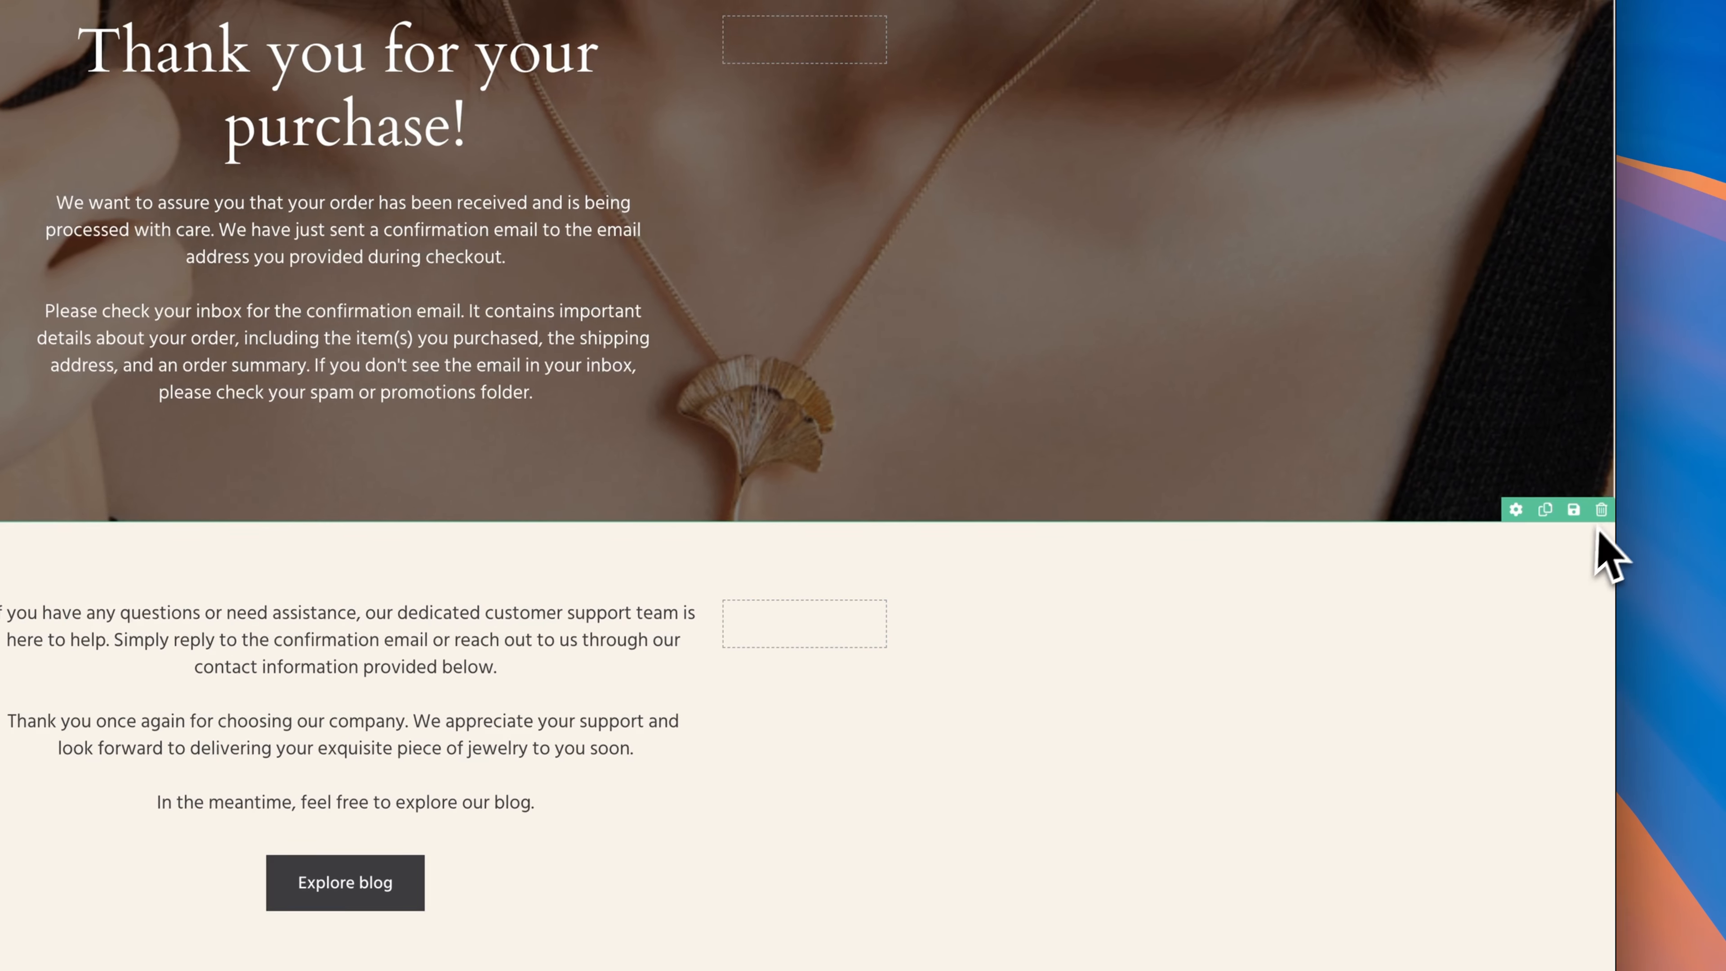
pyautogui.click(1602, 509)
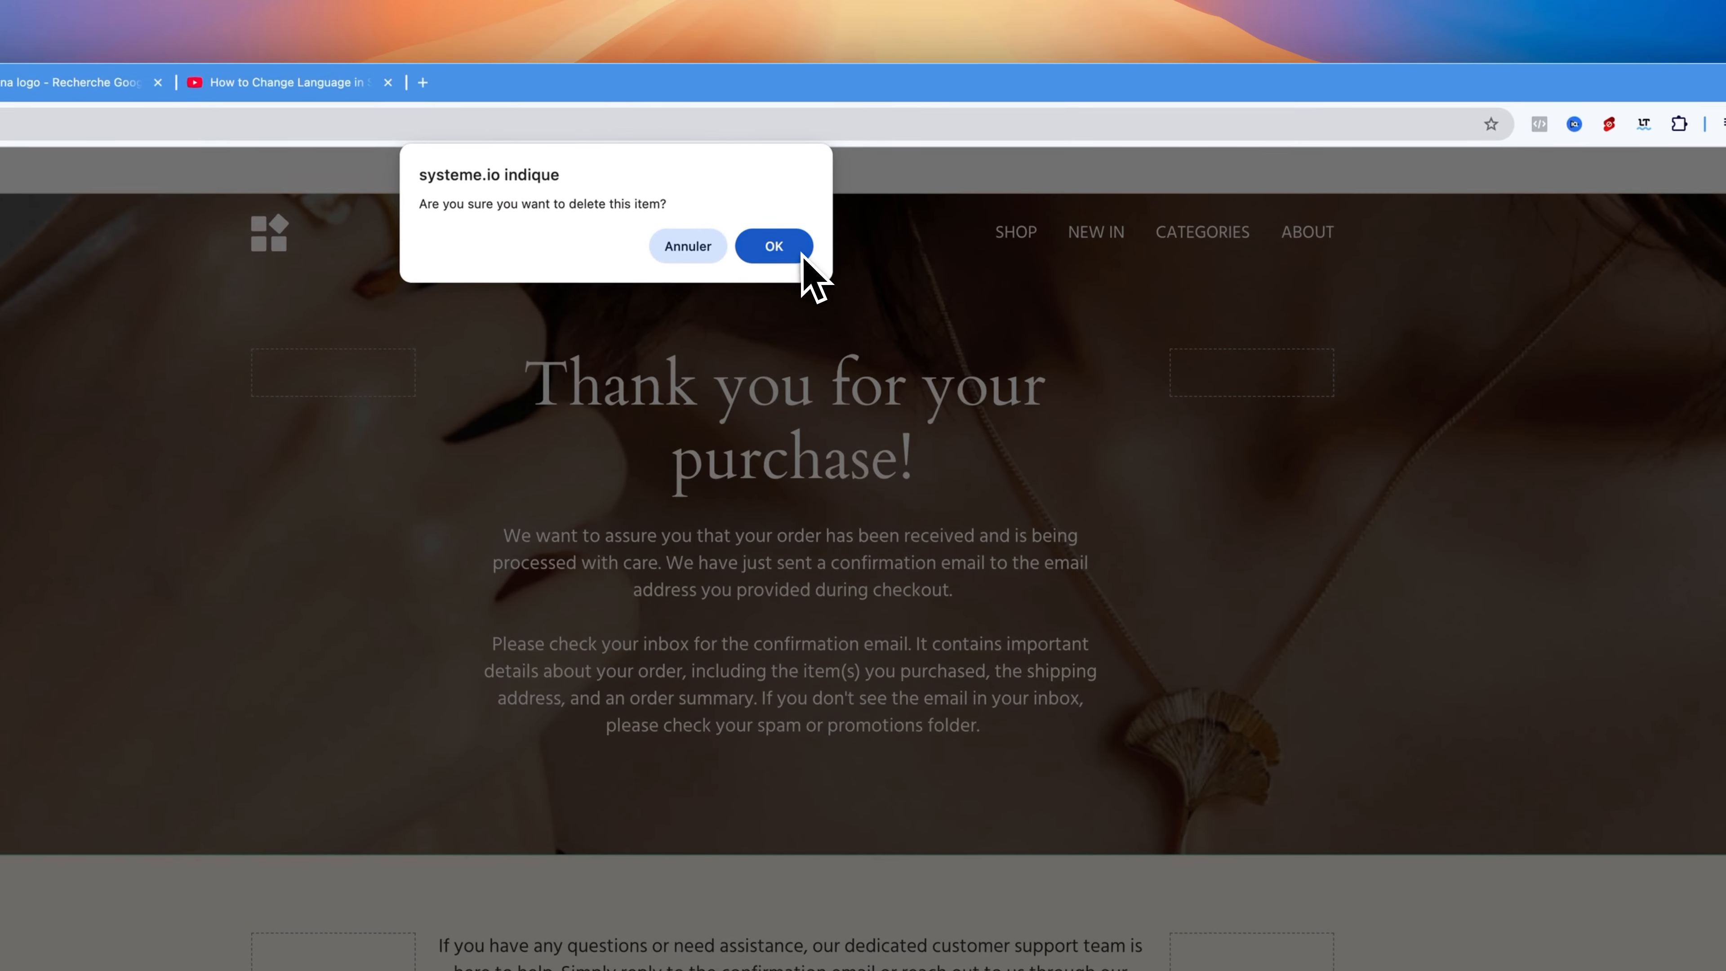
pyautogui.click(778, 248)
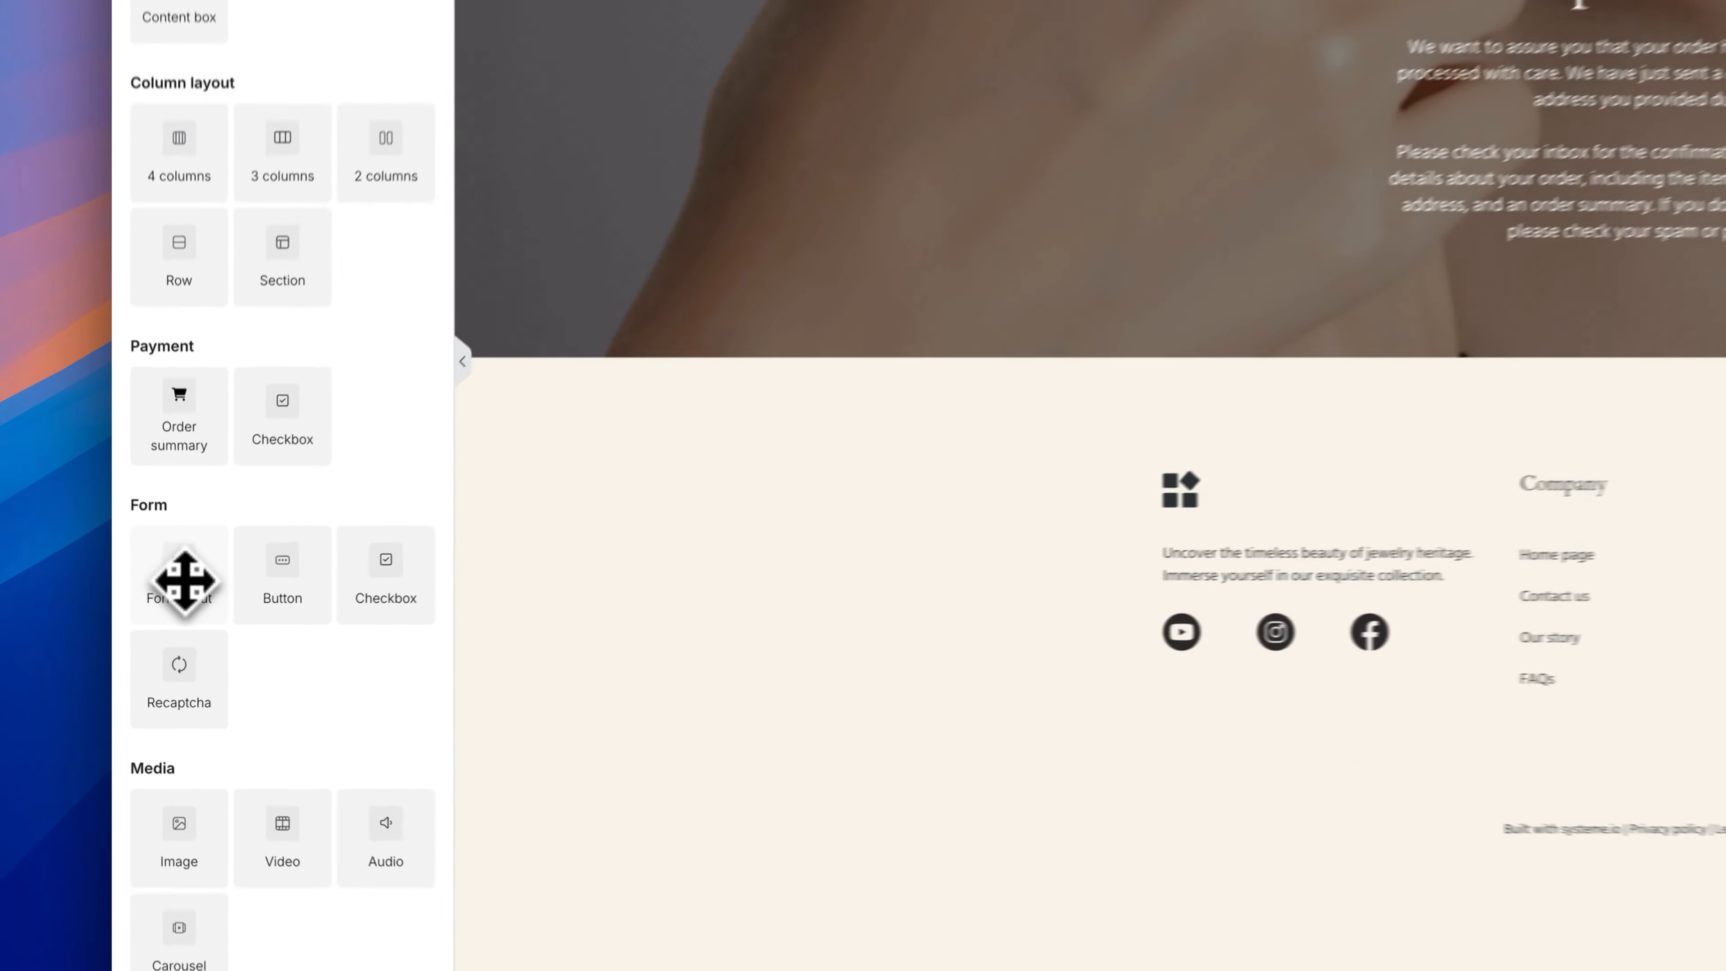
# - Add two form input elements below the confirmation text on the Klarna thank you page
pyautogui.moveTo(175, 622); pyautogui.dragTo(915, 430)
pyautogui.moveTo(1196, 490); pyautogui.dragTo(1179, 495)
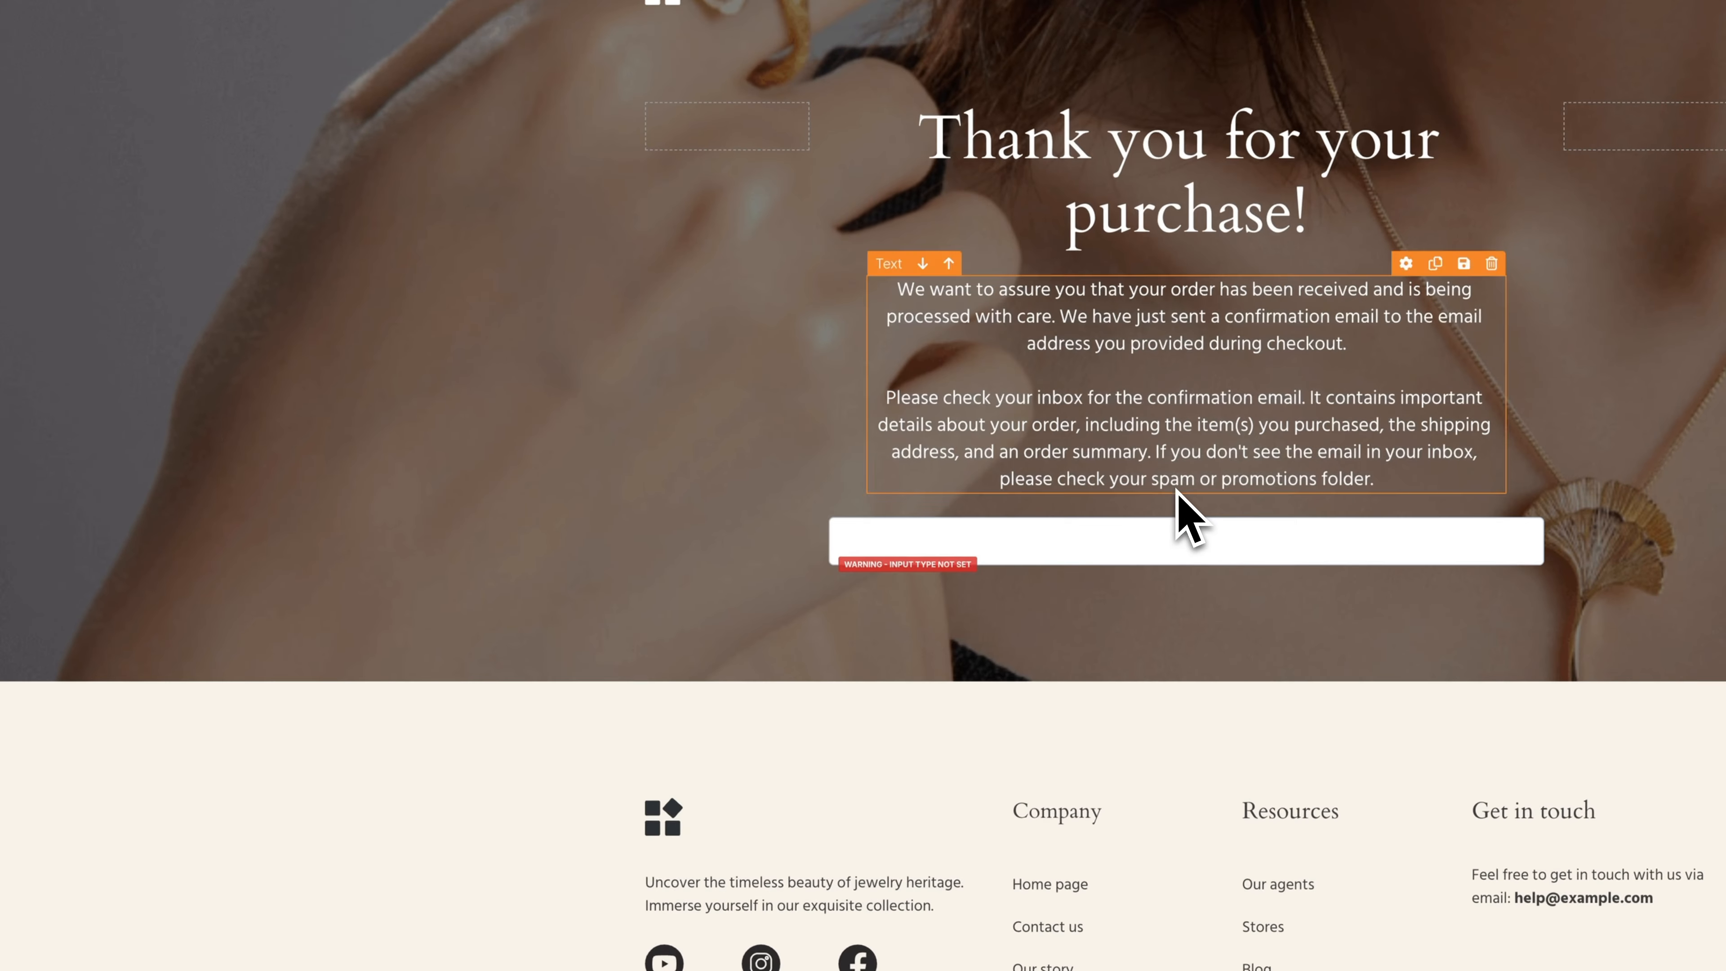
pyautogui.moveTo(169, 635); pyautogui.dragTo(1176, 337)
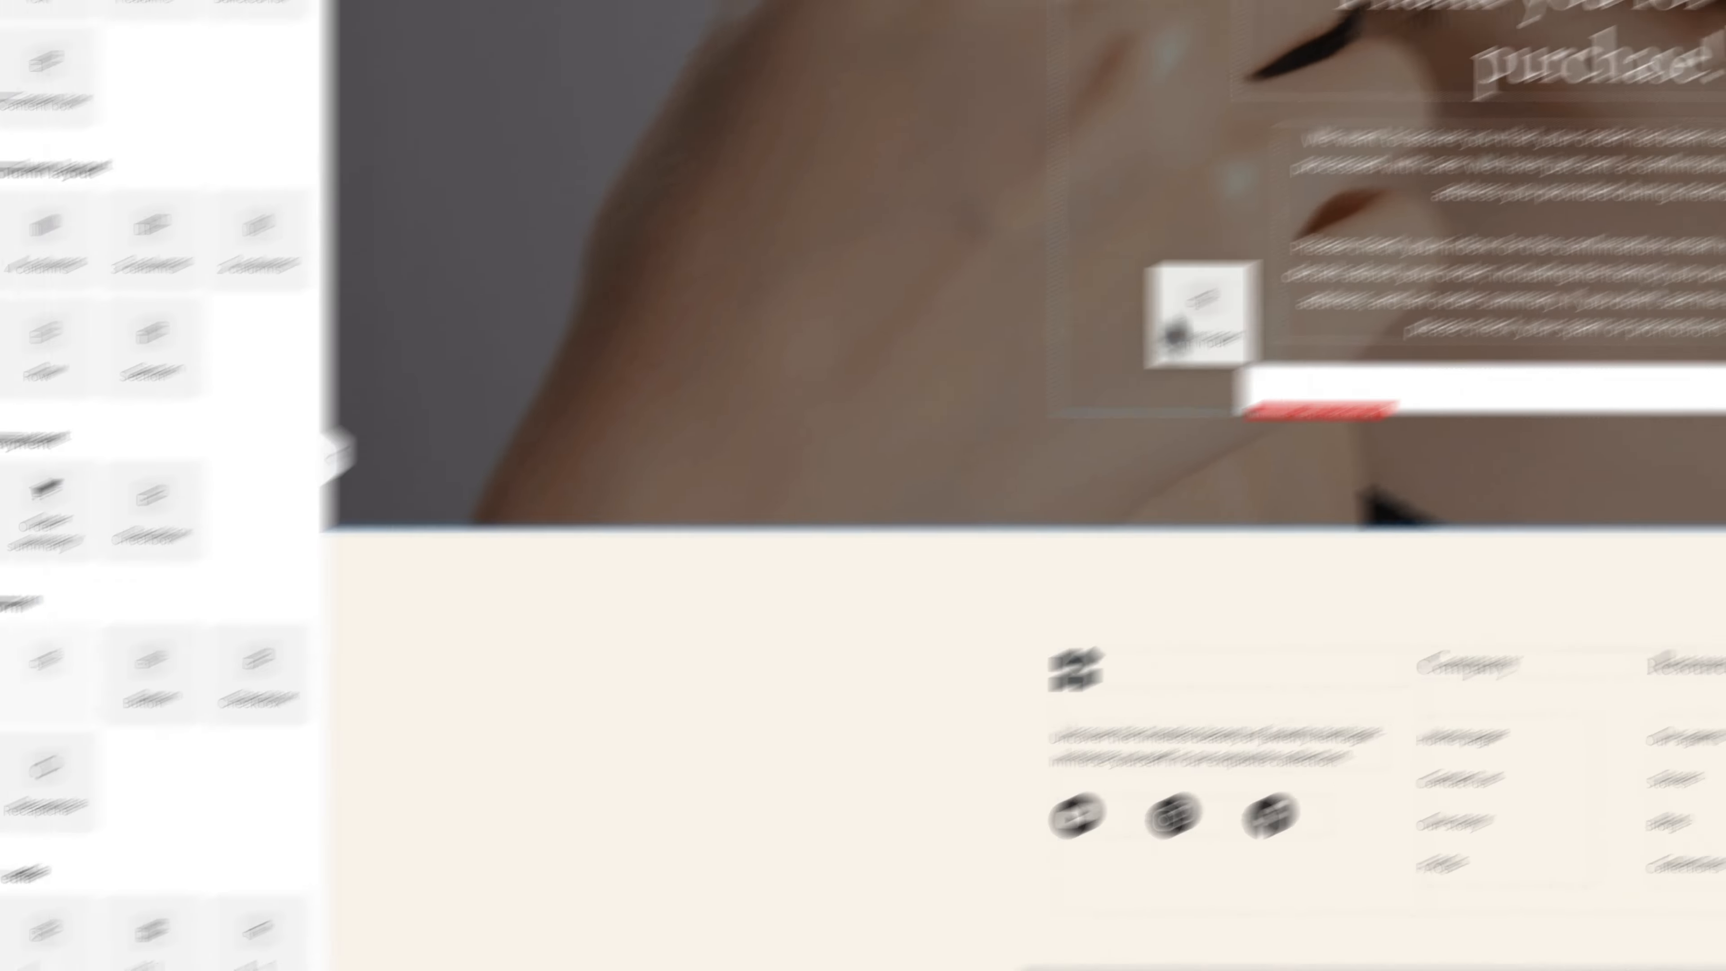
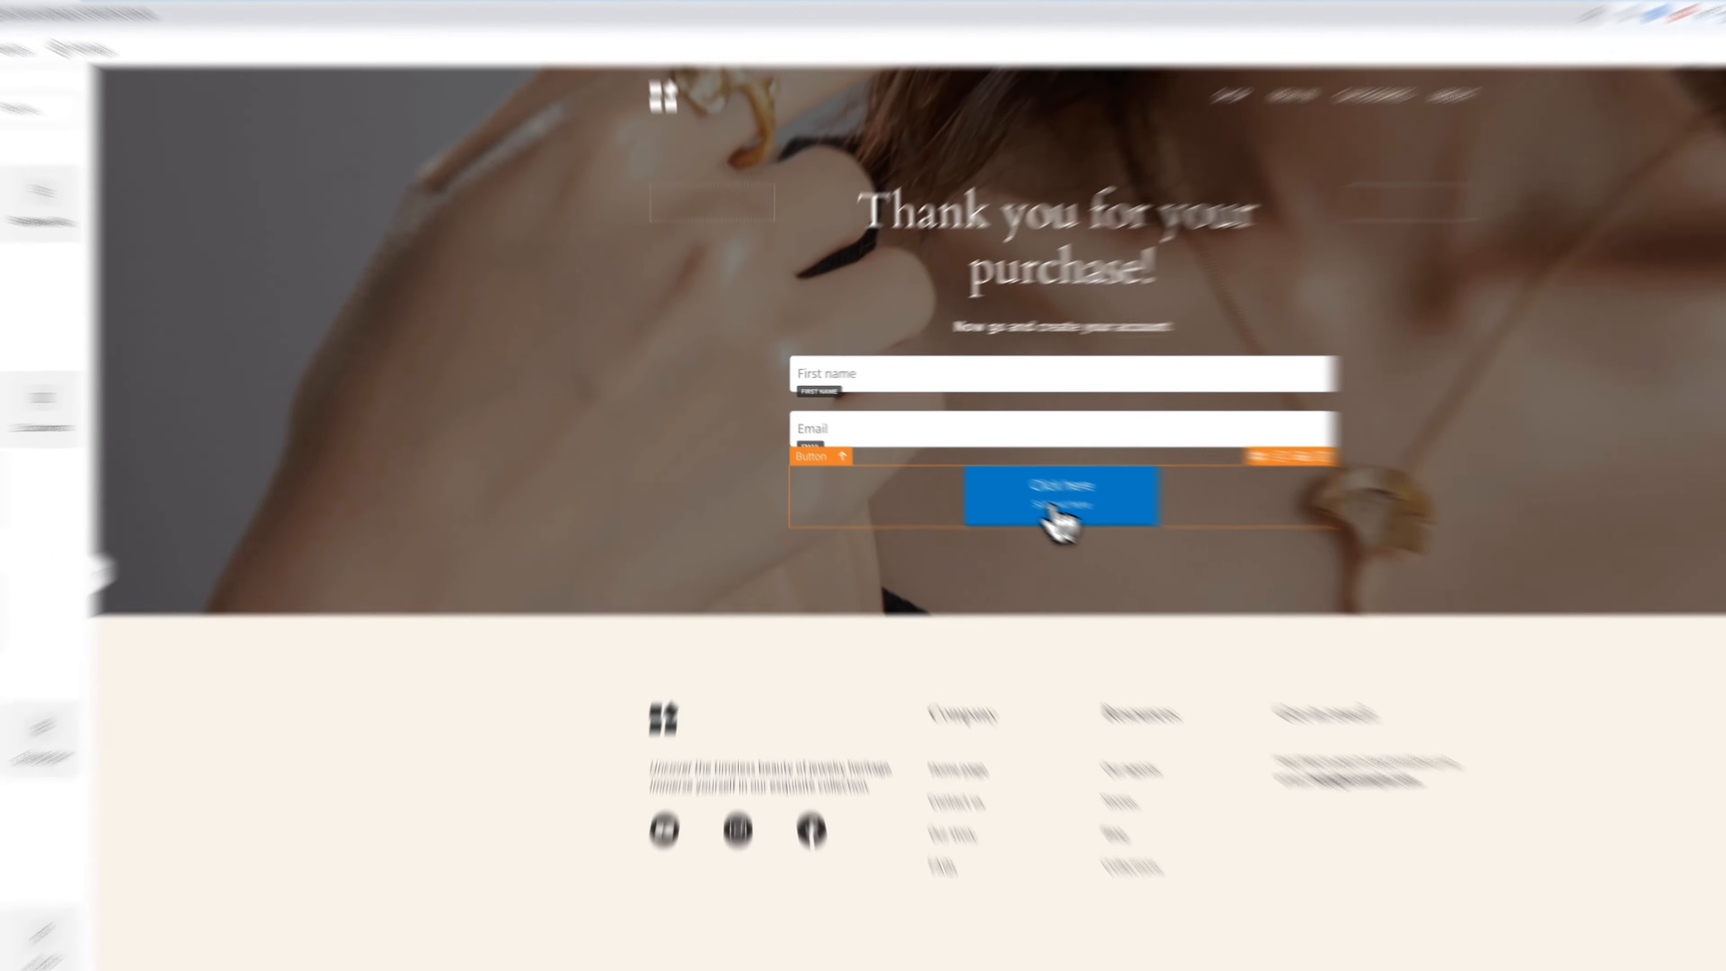
# - Set the text of the button below the form fields to "Create My Account"
pyautogui.click(951, 462)
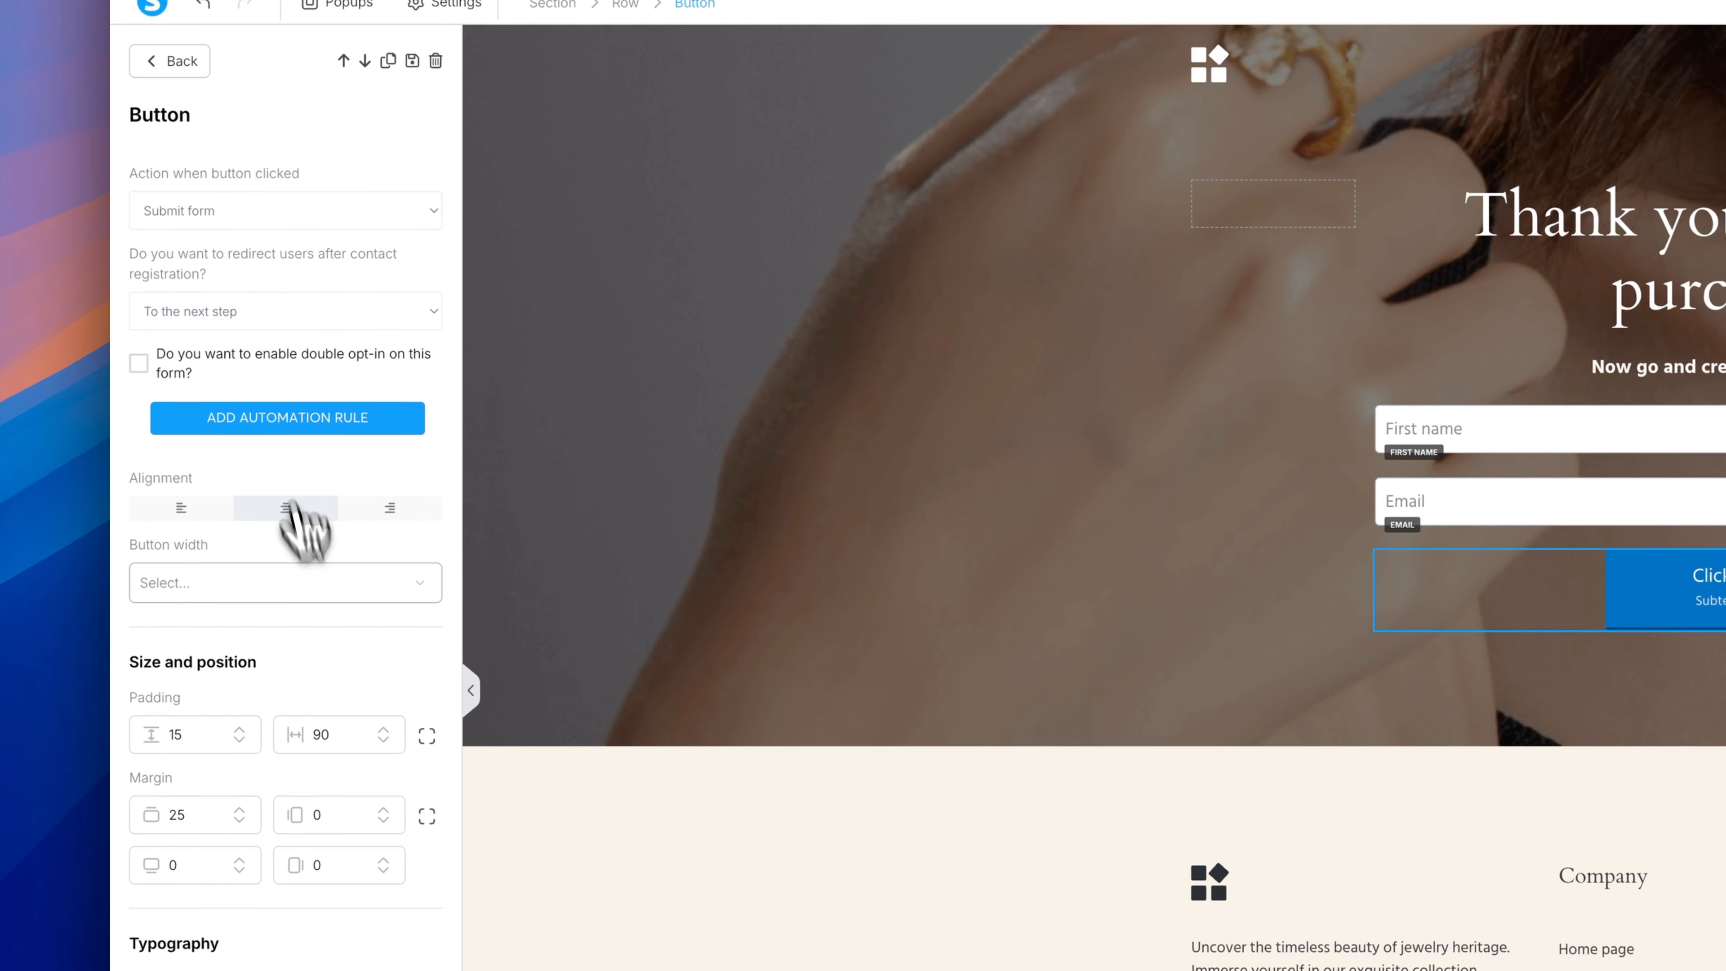
pyautogui.scroll(-4, 299, 578)
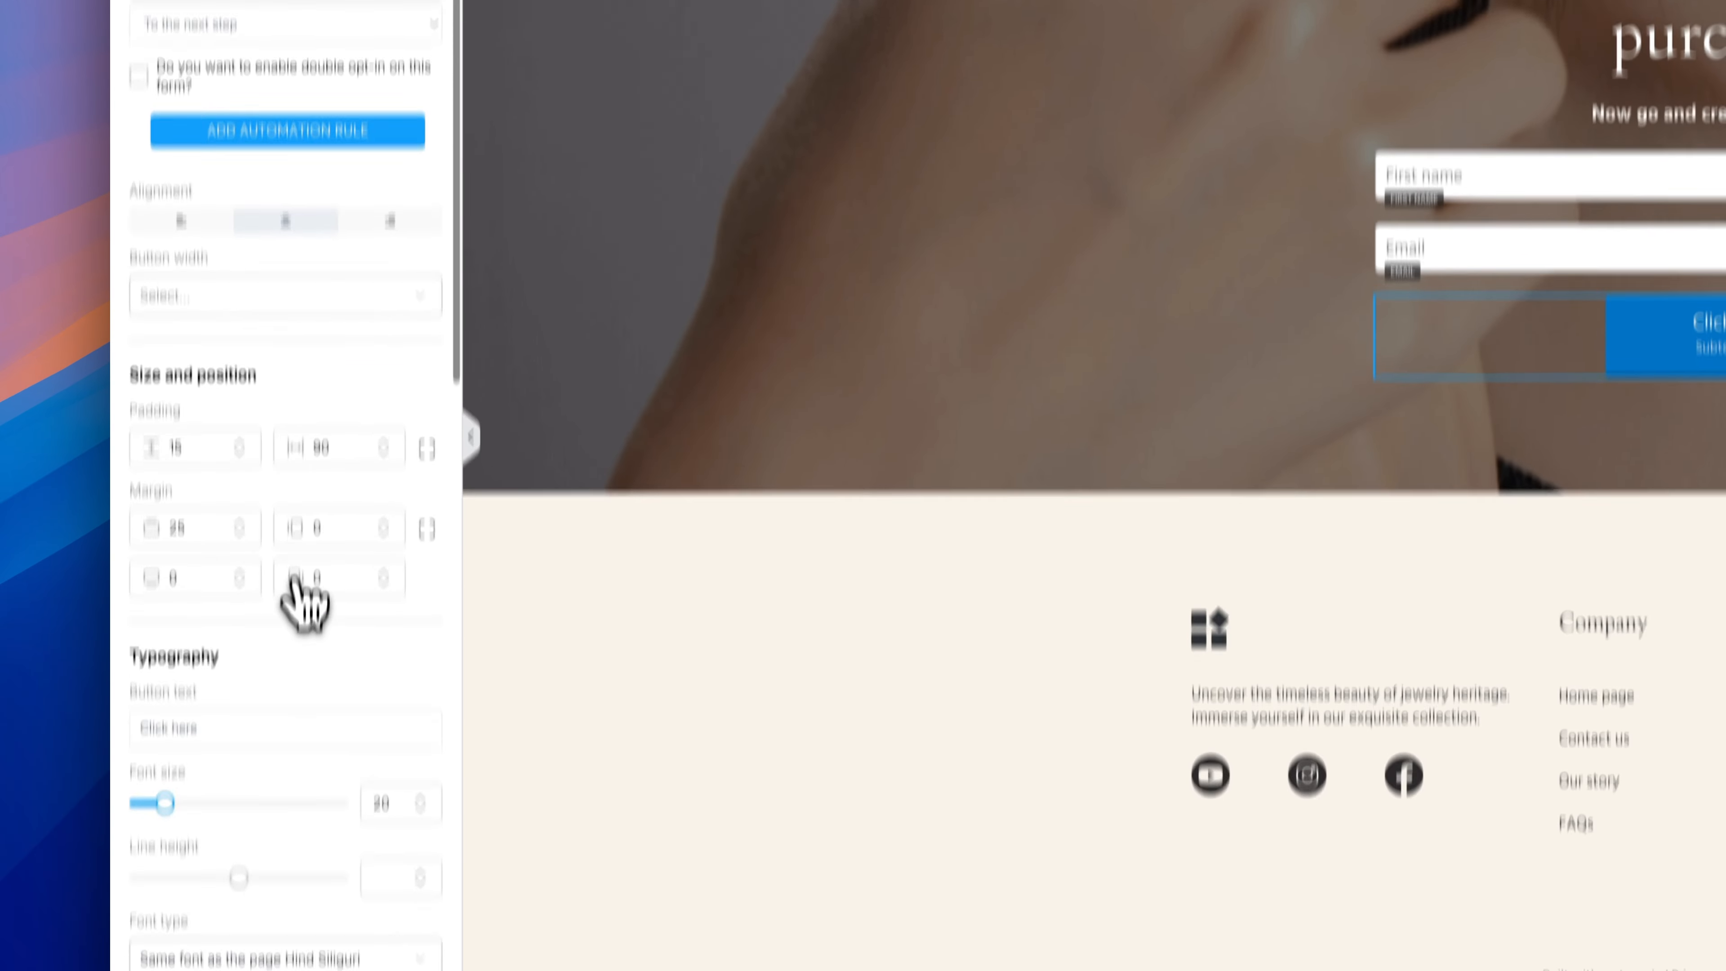
pyautogui.tripleClick(315, 469)
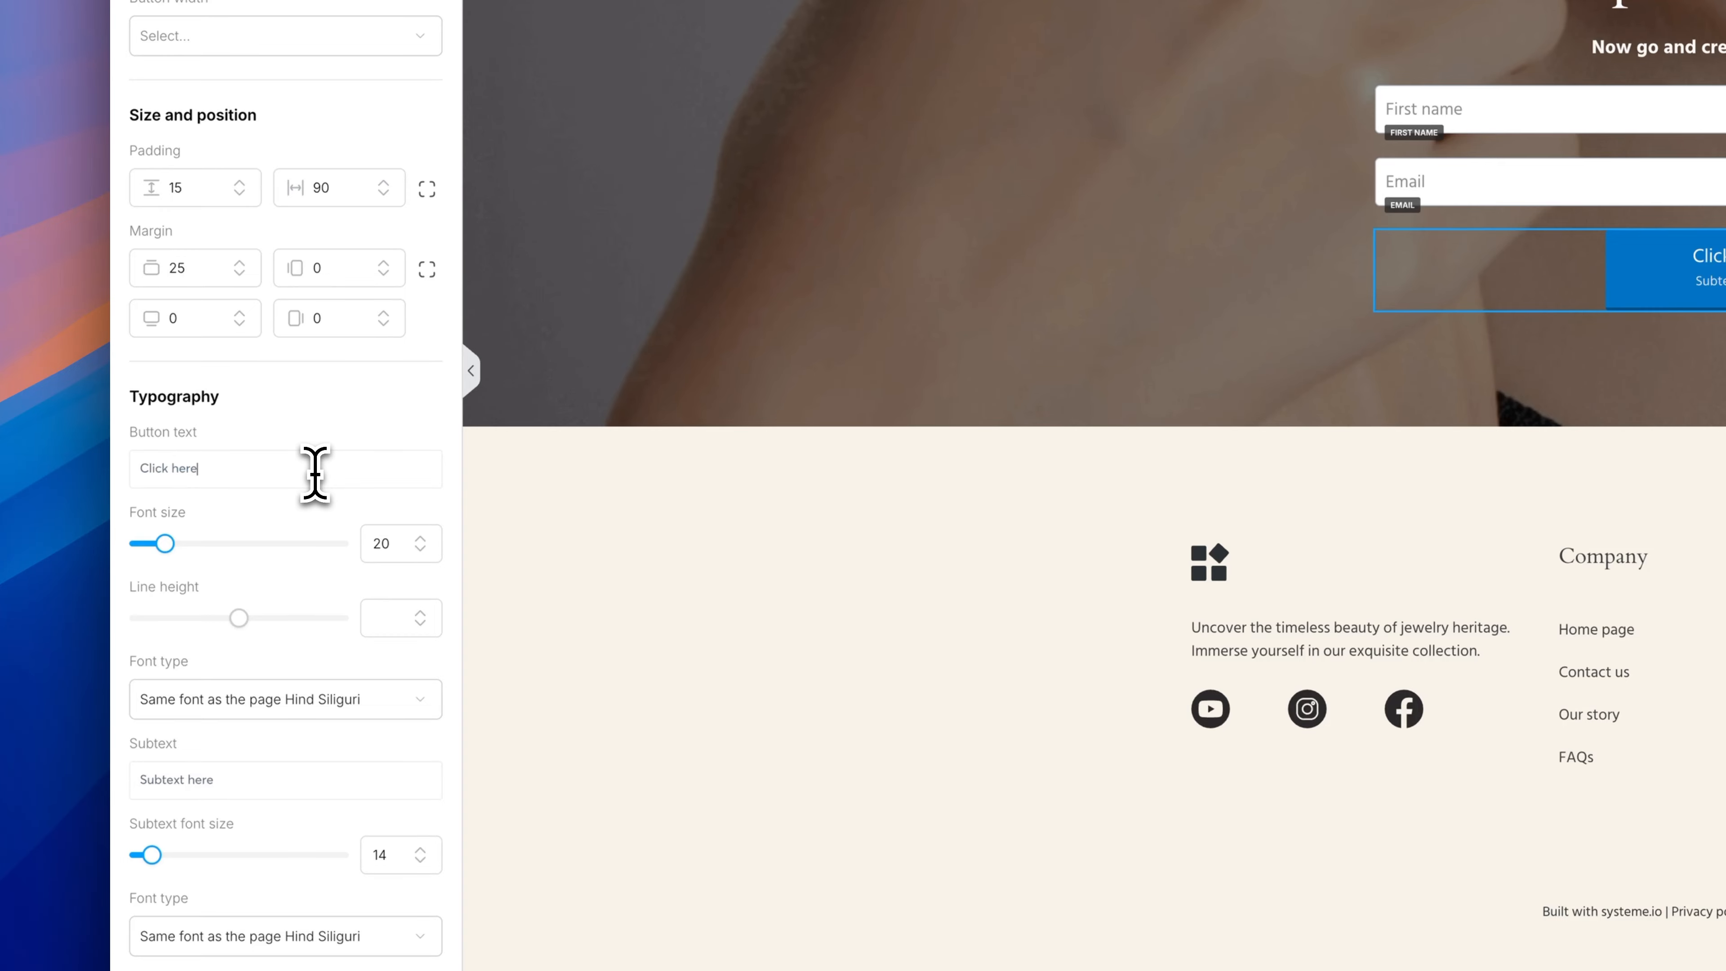
pyautogui.write('CreateMMy')
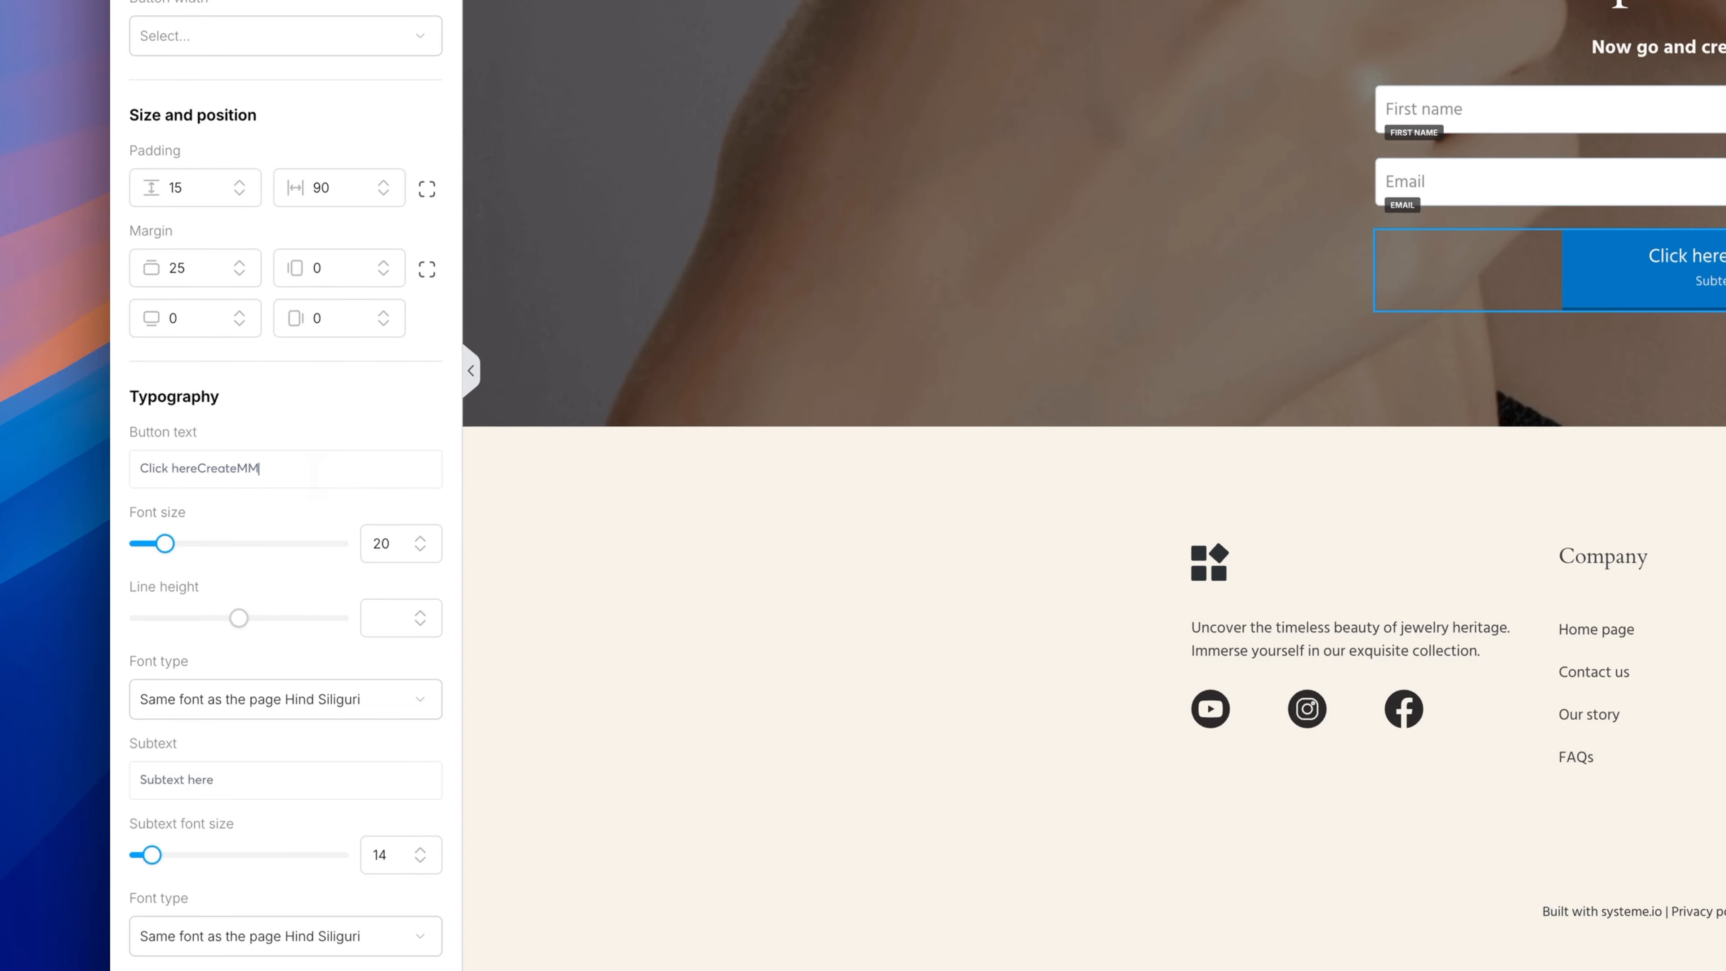
pyautogui.press('super+a')
pyautogui.write('cre')
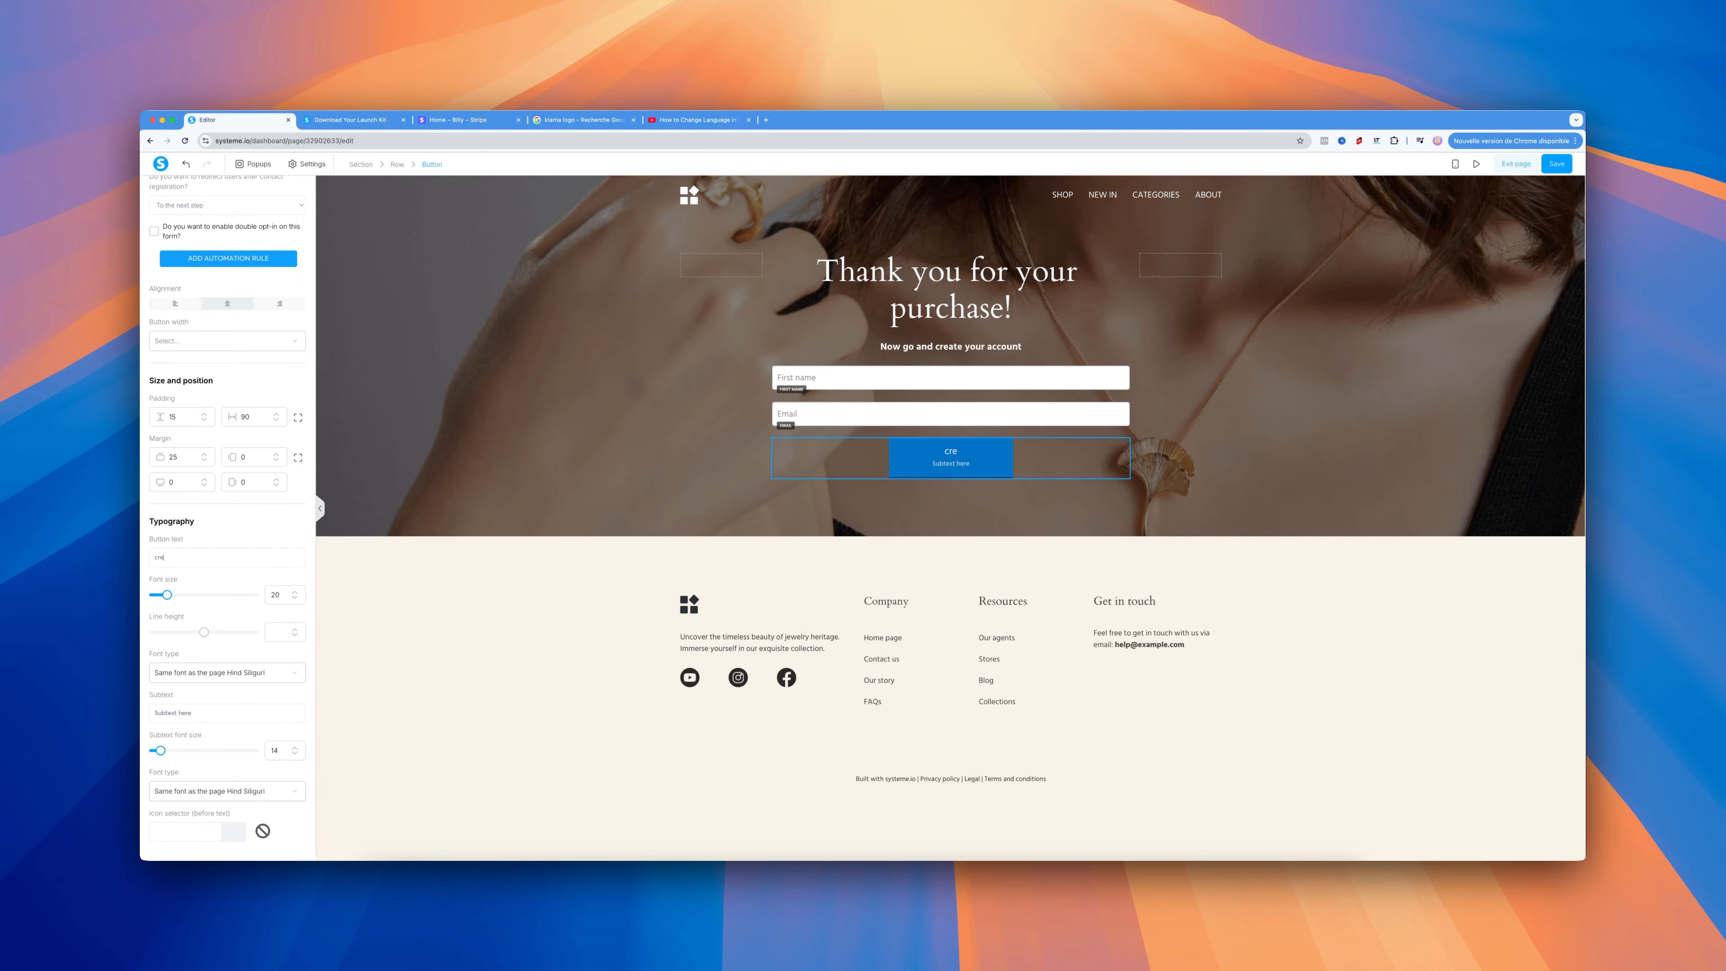
pyautogui.press('BackSpace')
pyautogui.press('BackSpace')
pyautogui.press('BackSpace')
pyautogui.write('Cre')
pyautogui.scroll(-2, 196, 669)
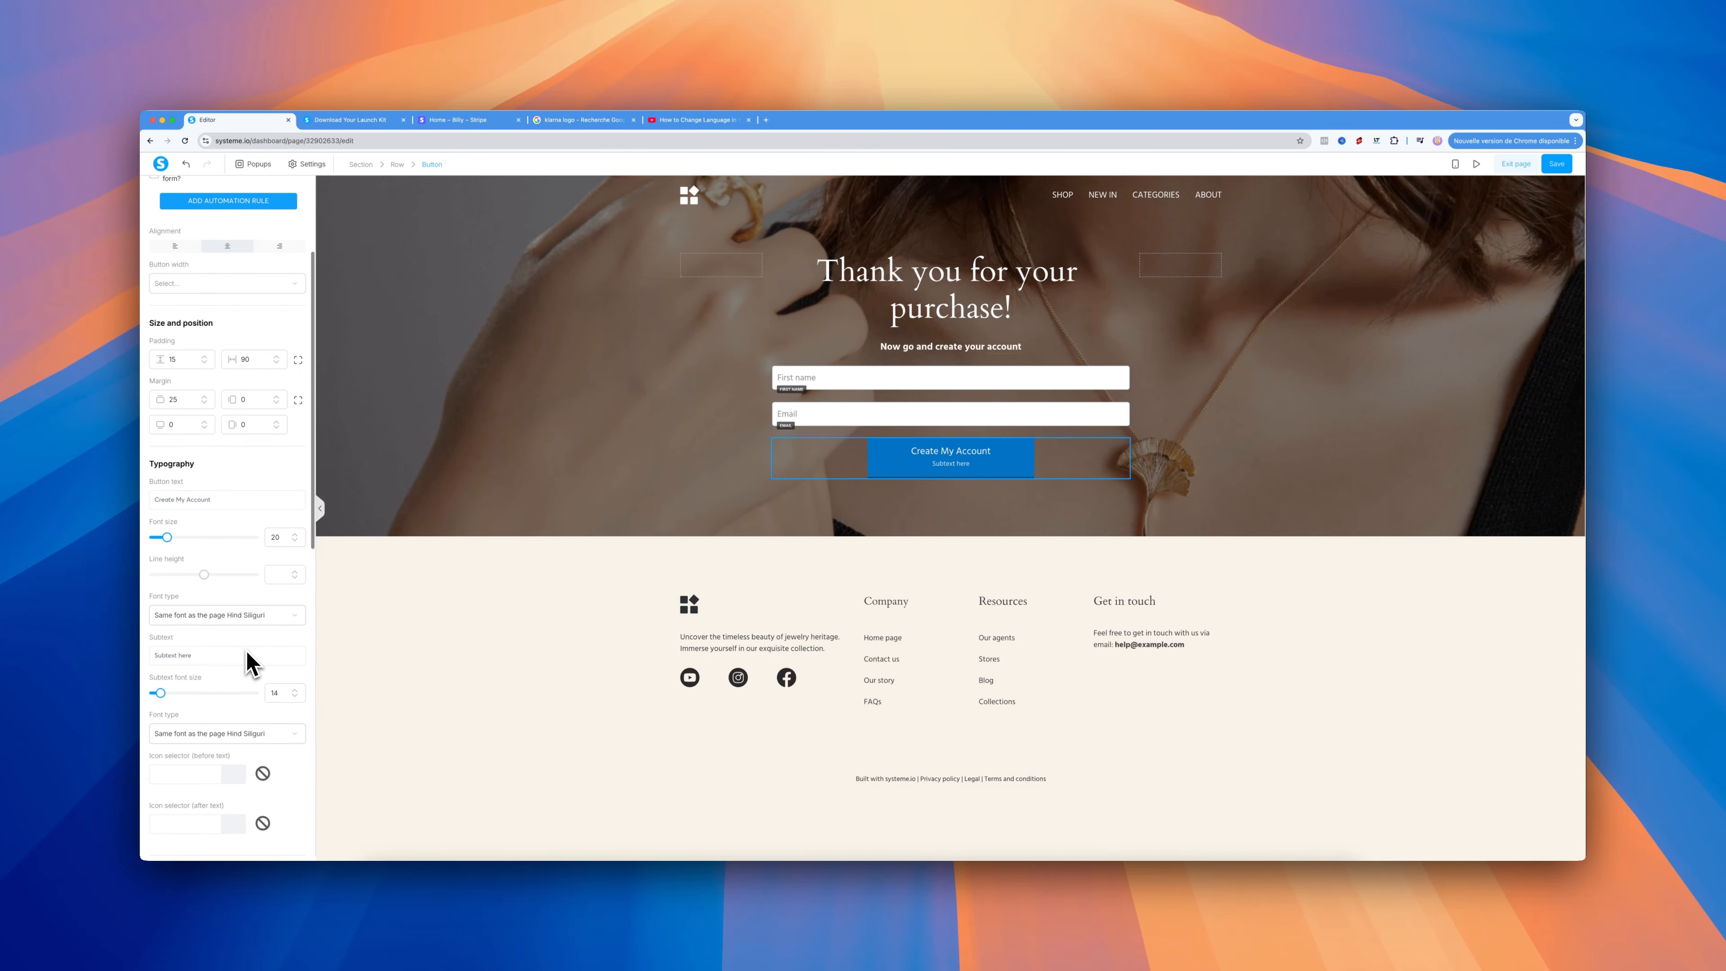
# - Remove the subtext from the "Create My Account" button and exit the page editor
pyautogui.click(248, 659)
pyautogui.press('super+a')
pyautogui.press('BackSpace')
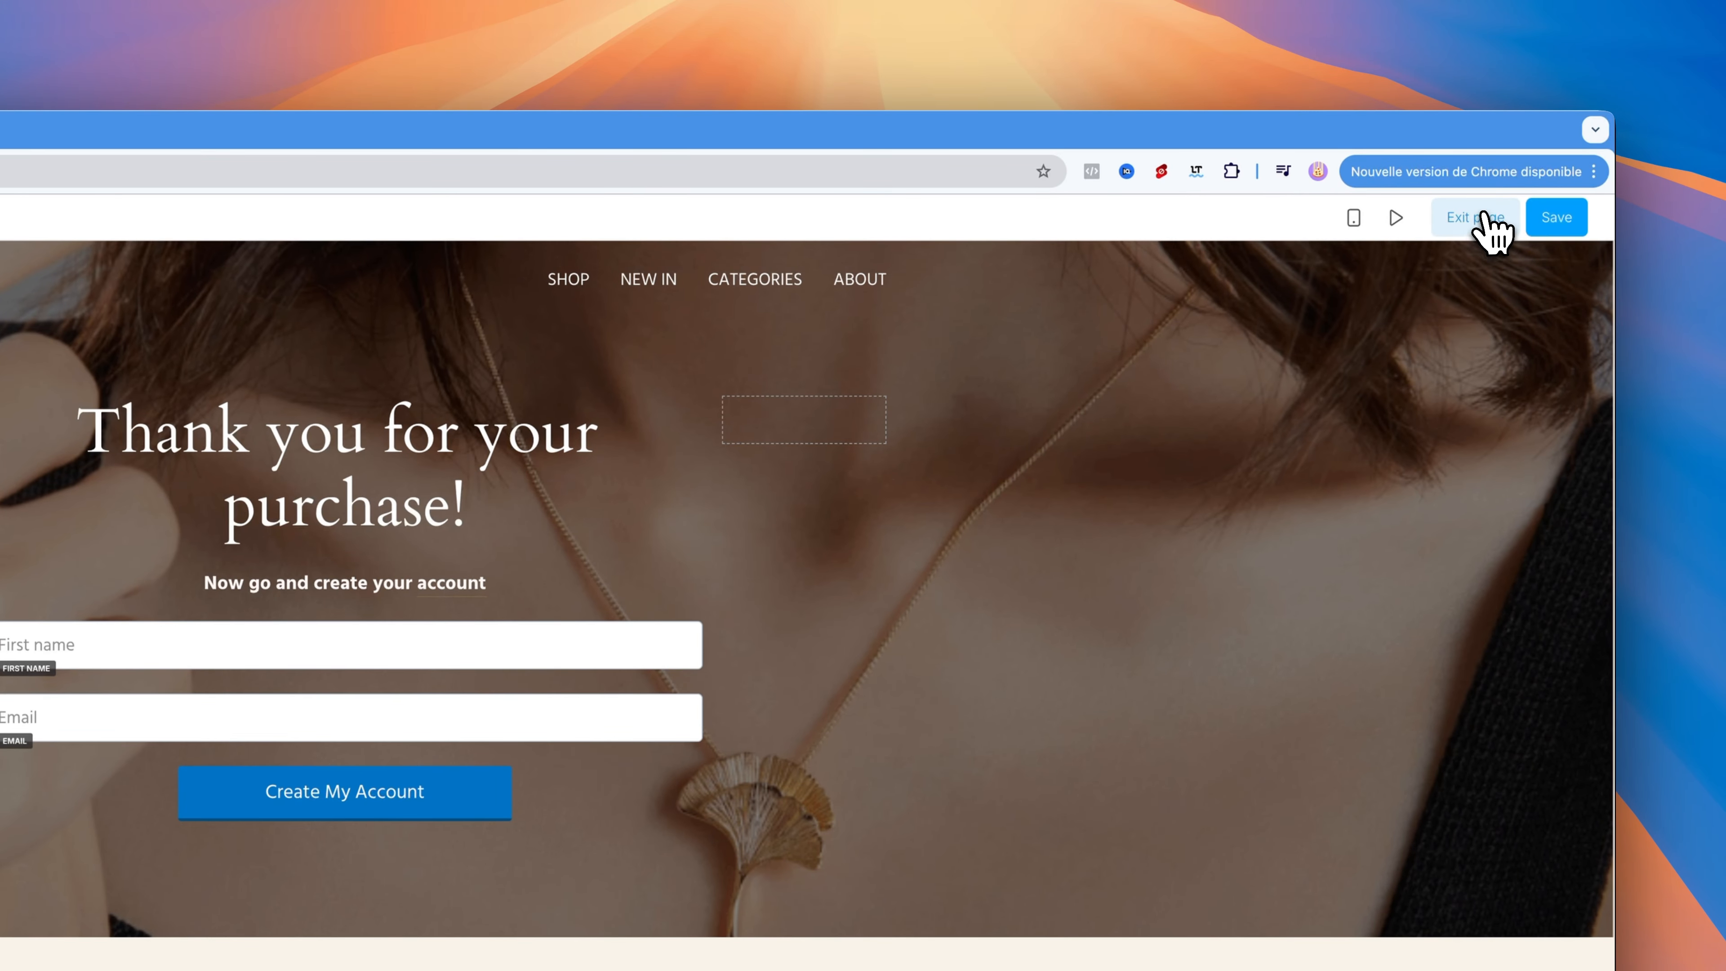
pyautogui.click(1489, 218)
# - Examine the available triggers for a new automation rule on the "Thank You Page (KLARNA)" step without creating one
pyautogui.click(516, 331)
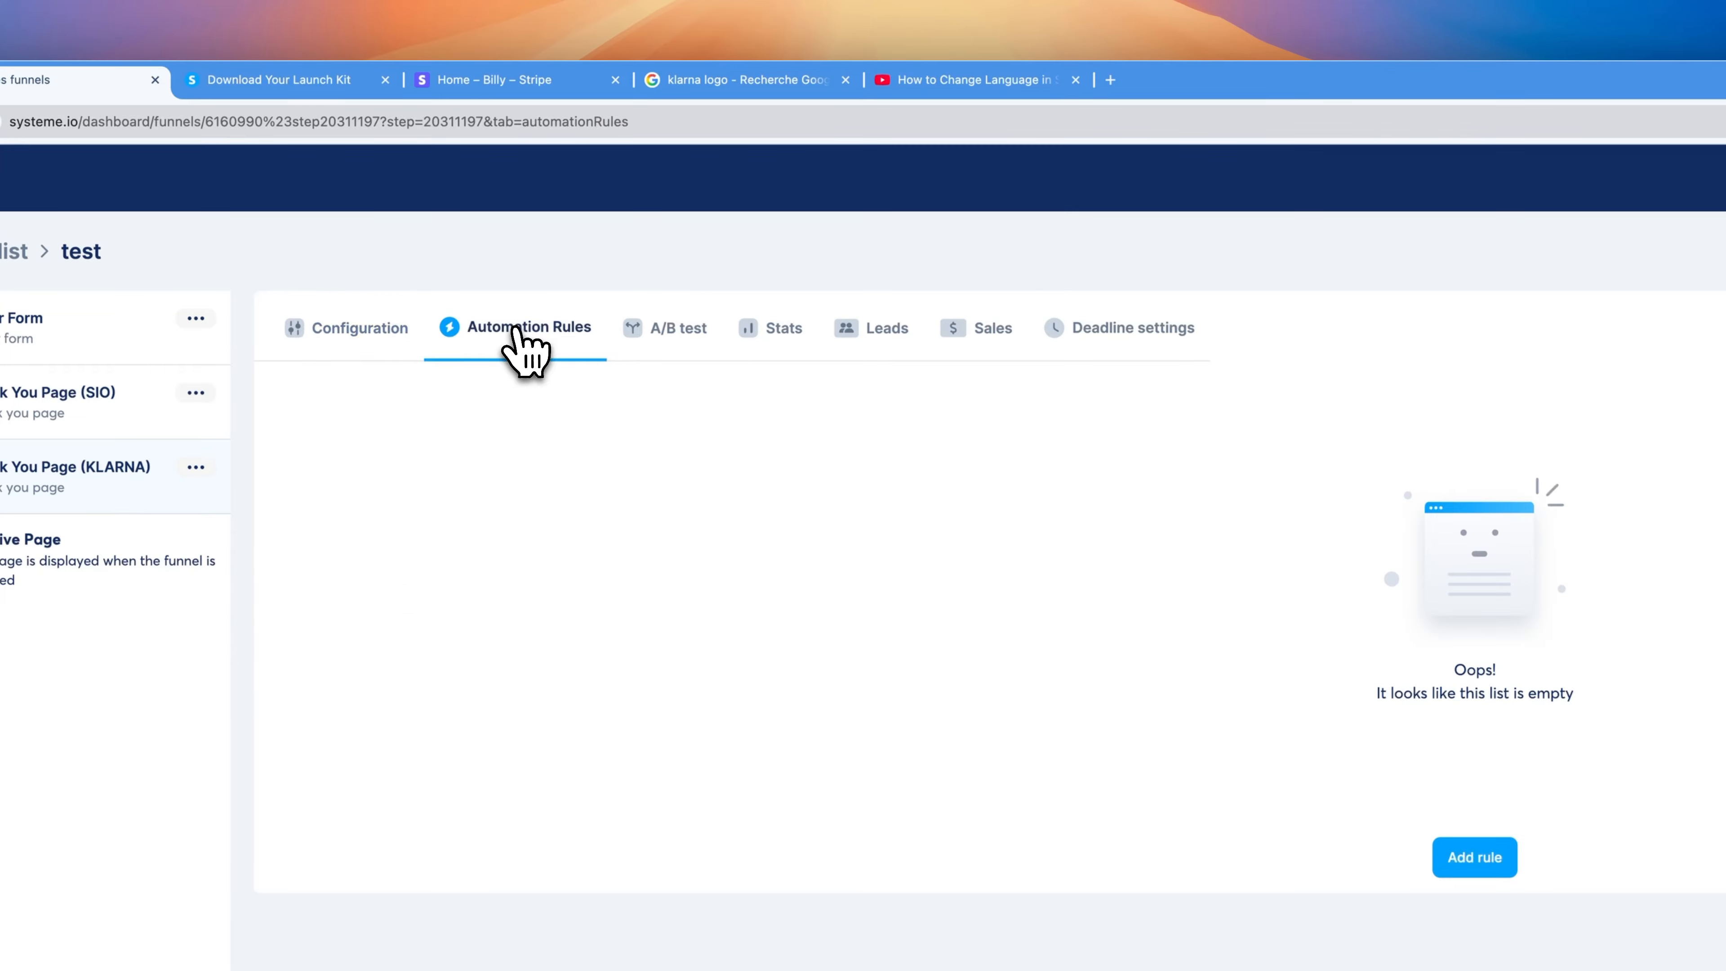
pyautogui.click(1473, 858)
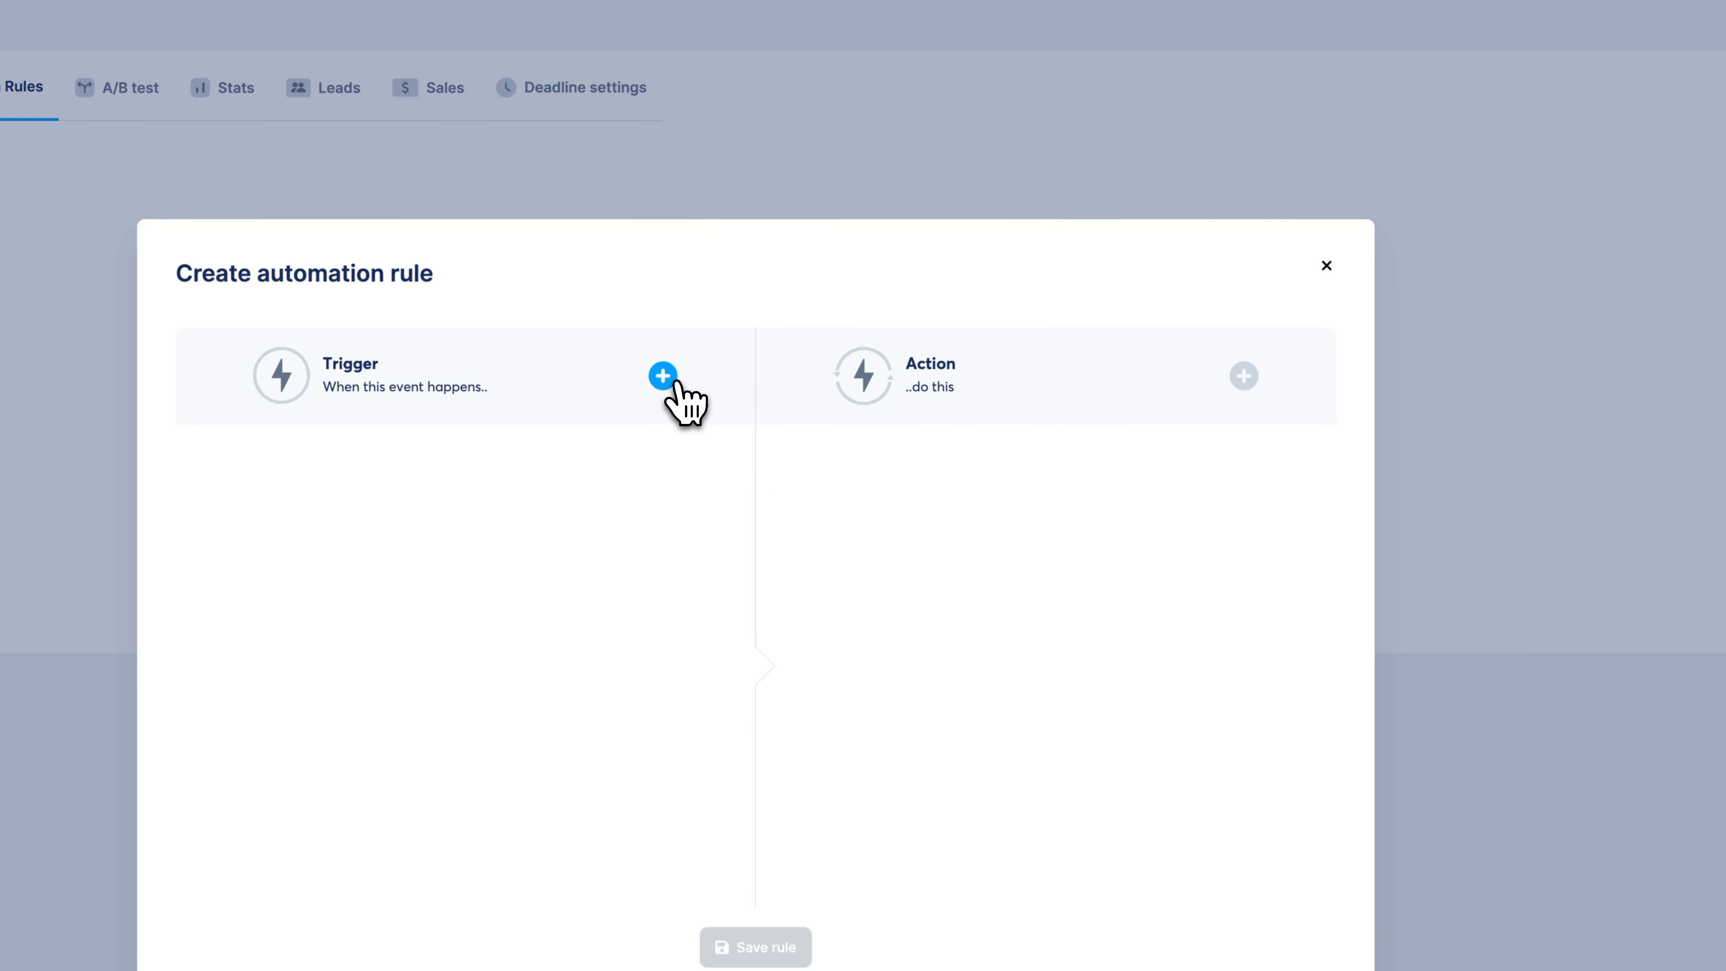
pyautogui.click(663, 377)
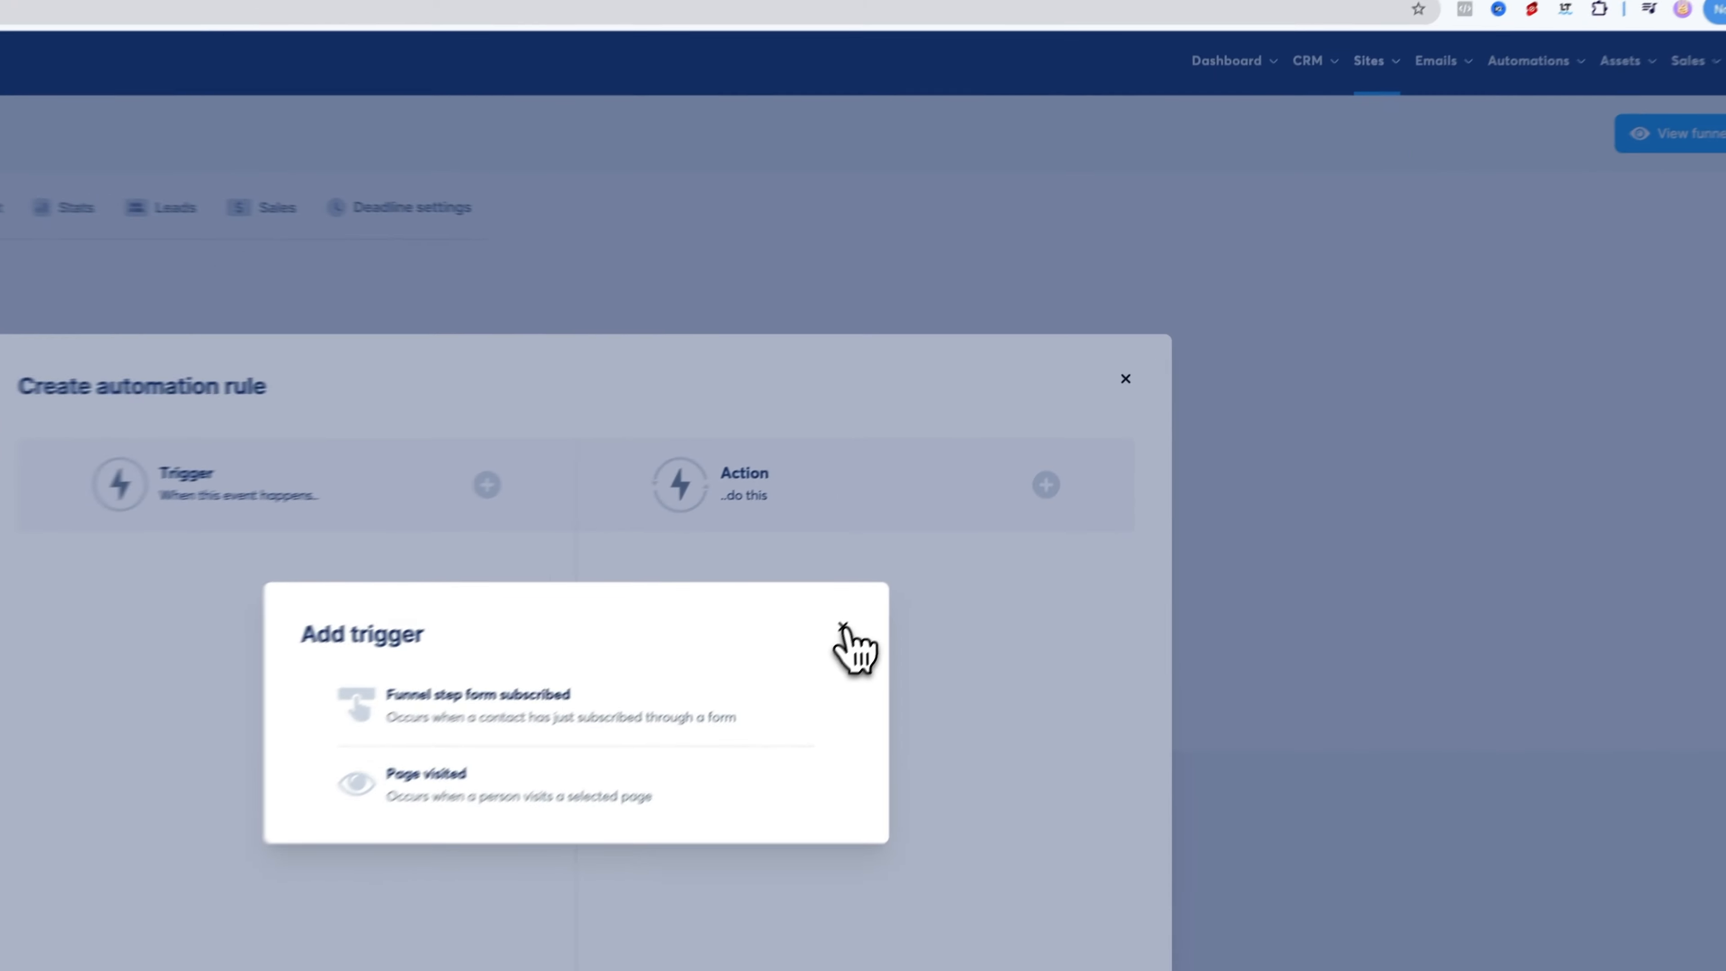
pyautogui.click(1001, 463)
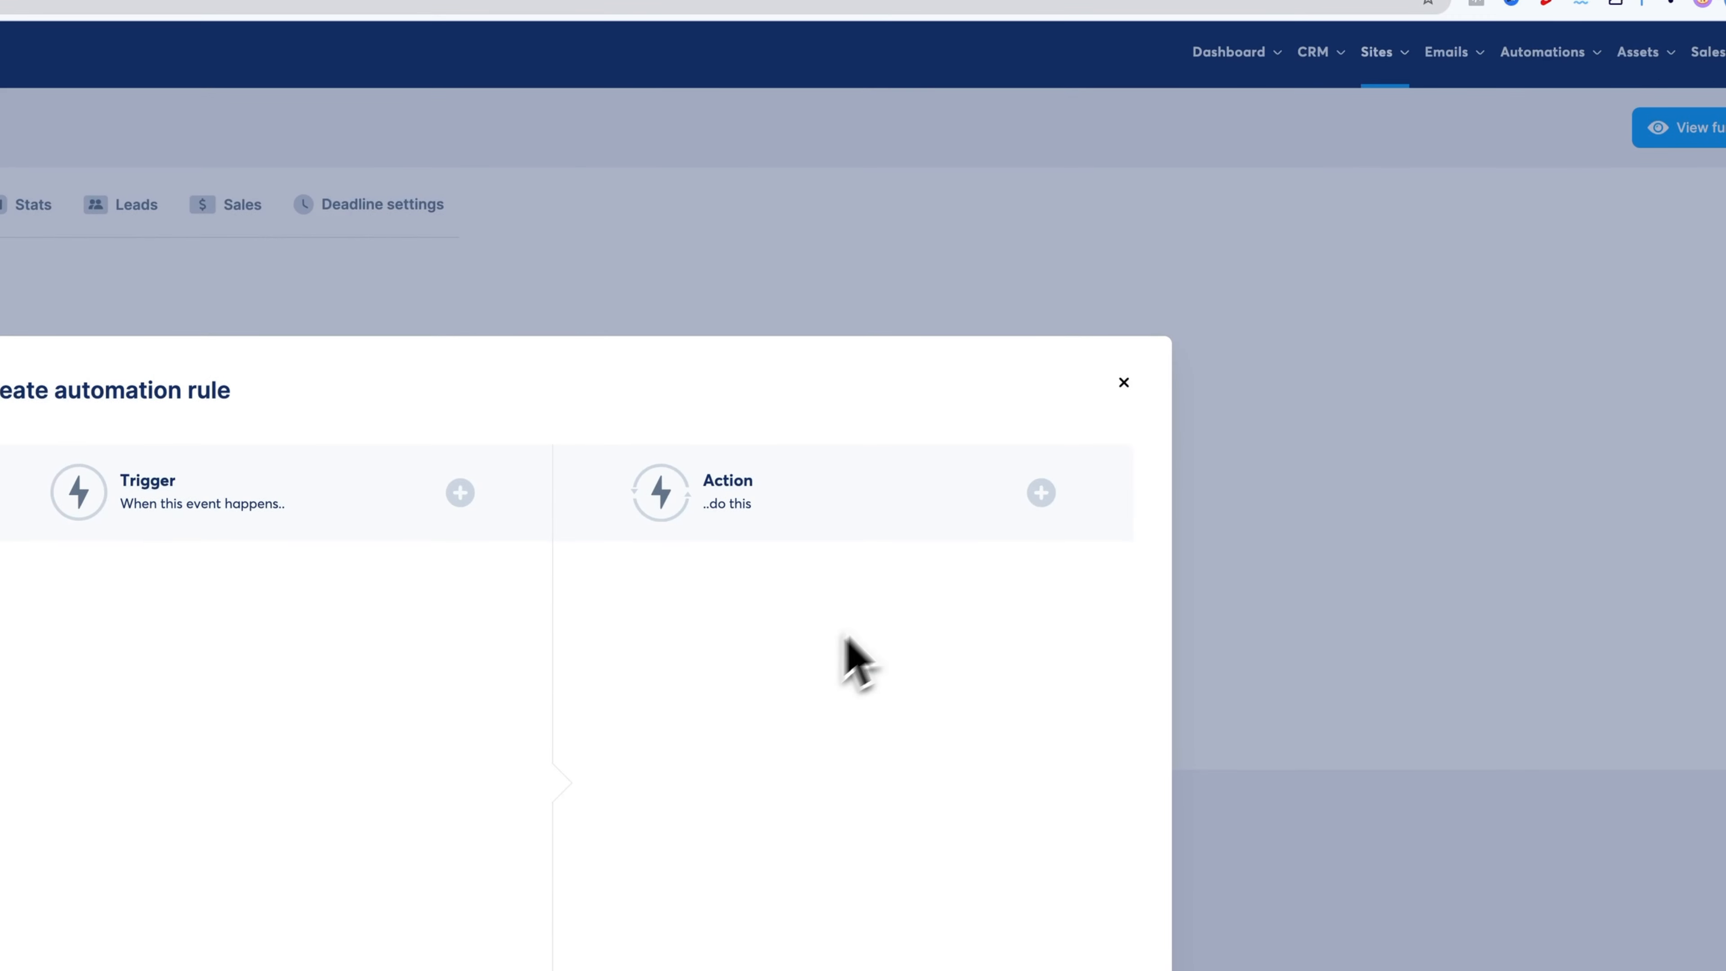
pyautogui.click(1123, 383)
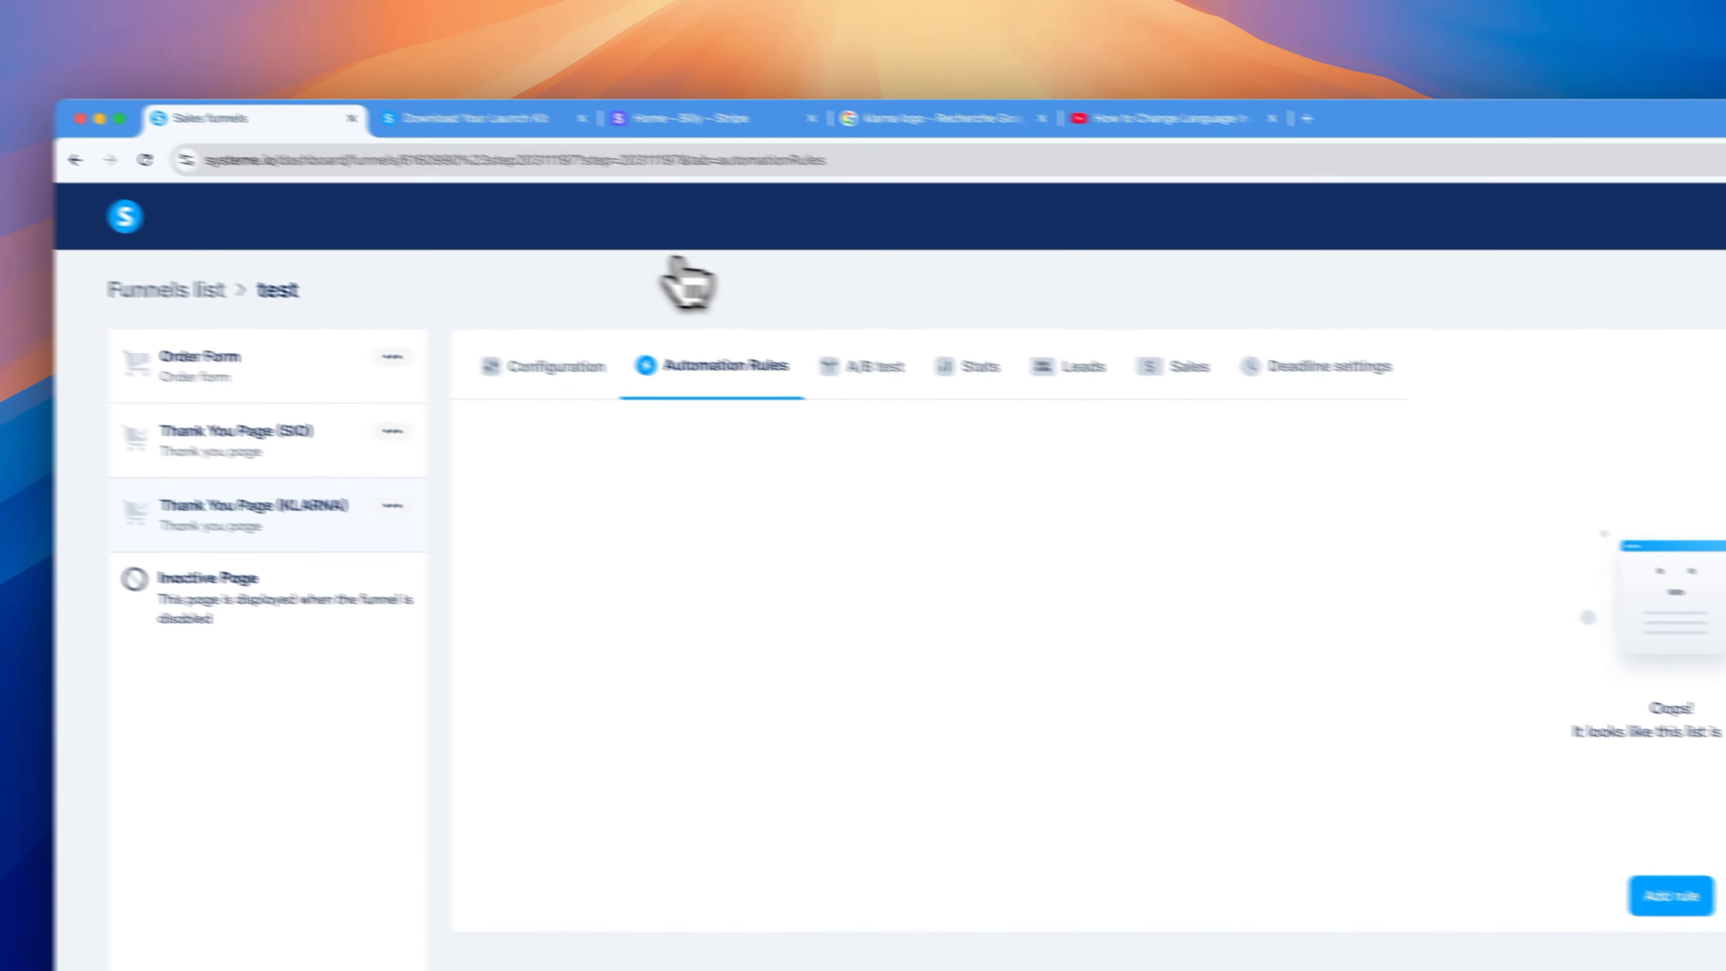
# - Copy the URL of the "Thank You Page (KLARNA)" step from its configuration
pyautogui.click(335, 551)
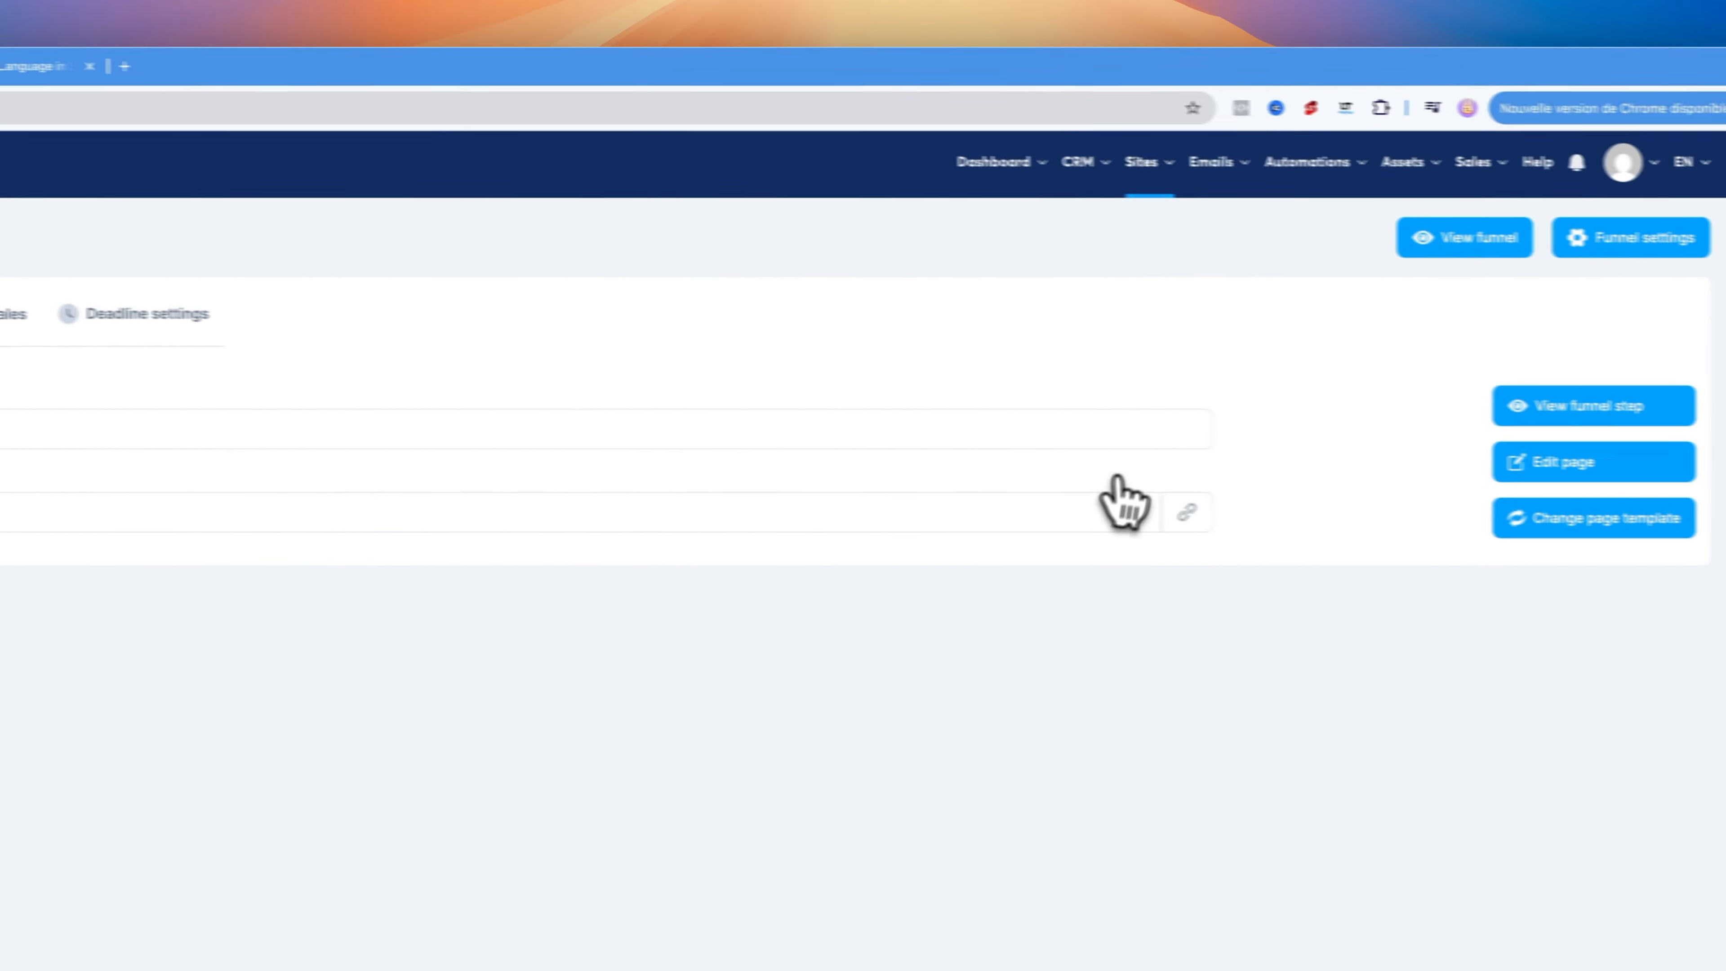
pyautogui.click(1162, 513)
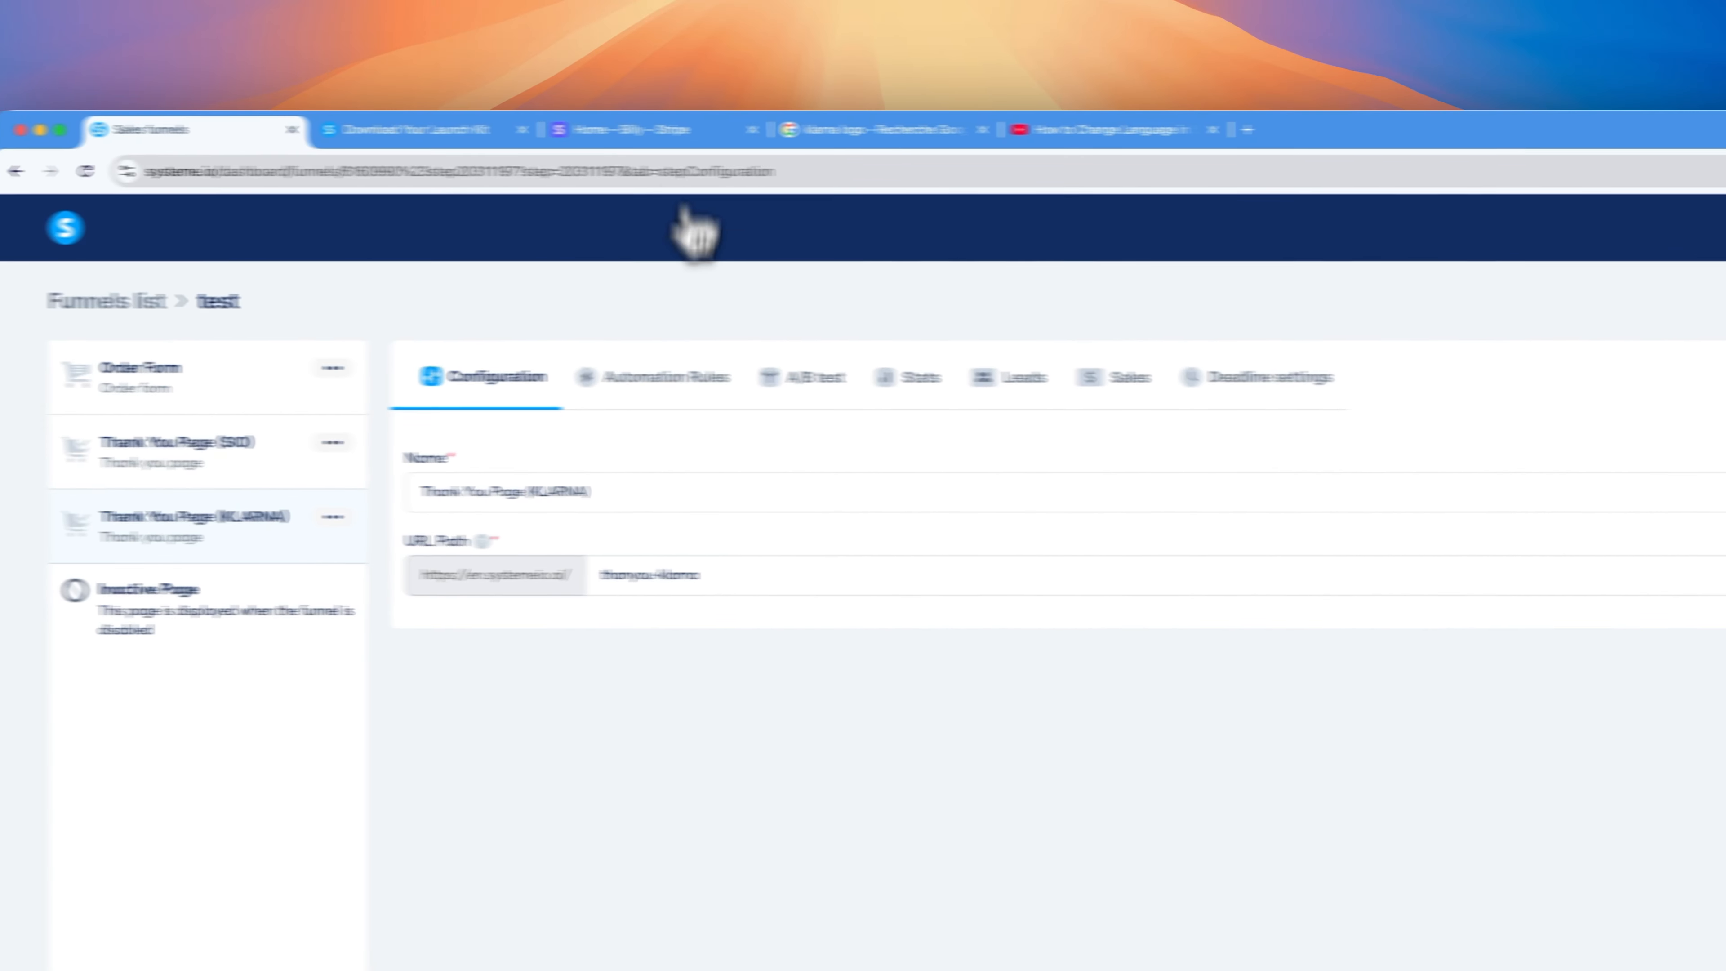
# - Switch to the Stripe dashboard and open the Default Systeme.io configuration in the payment method settings
pyautogui.click(719, 130)
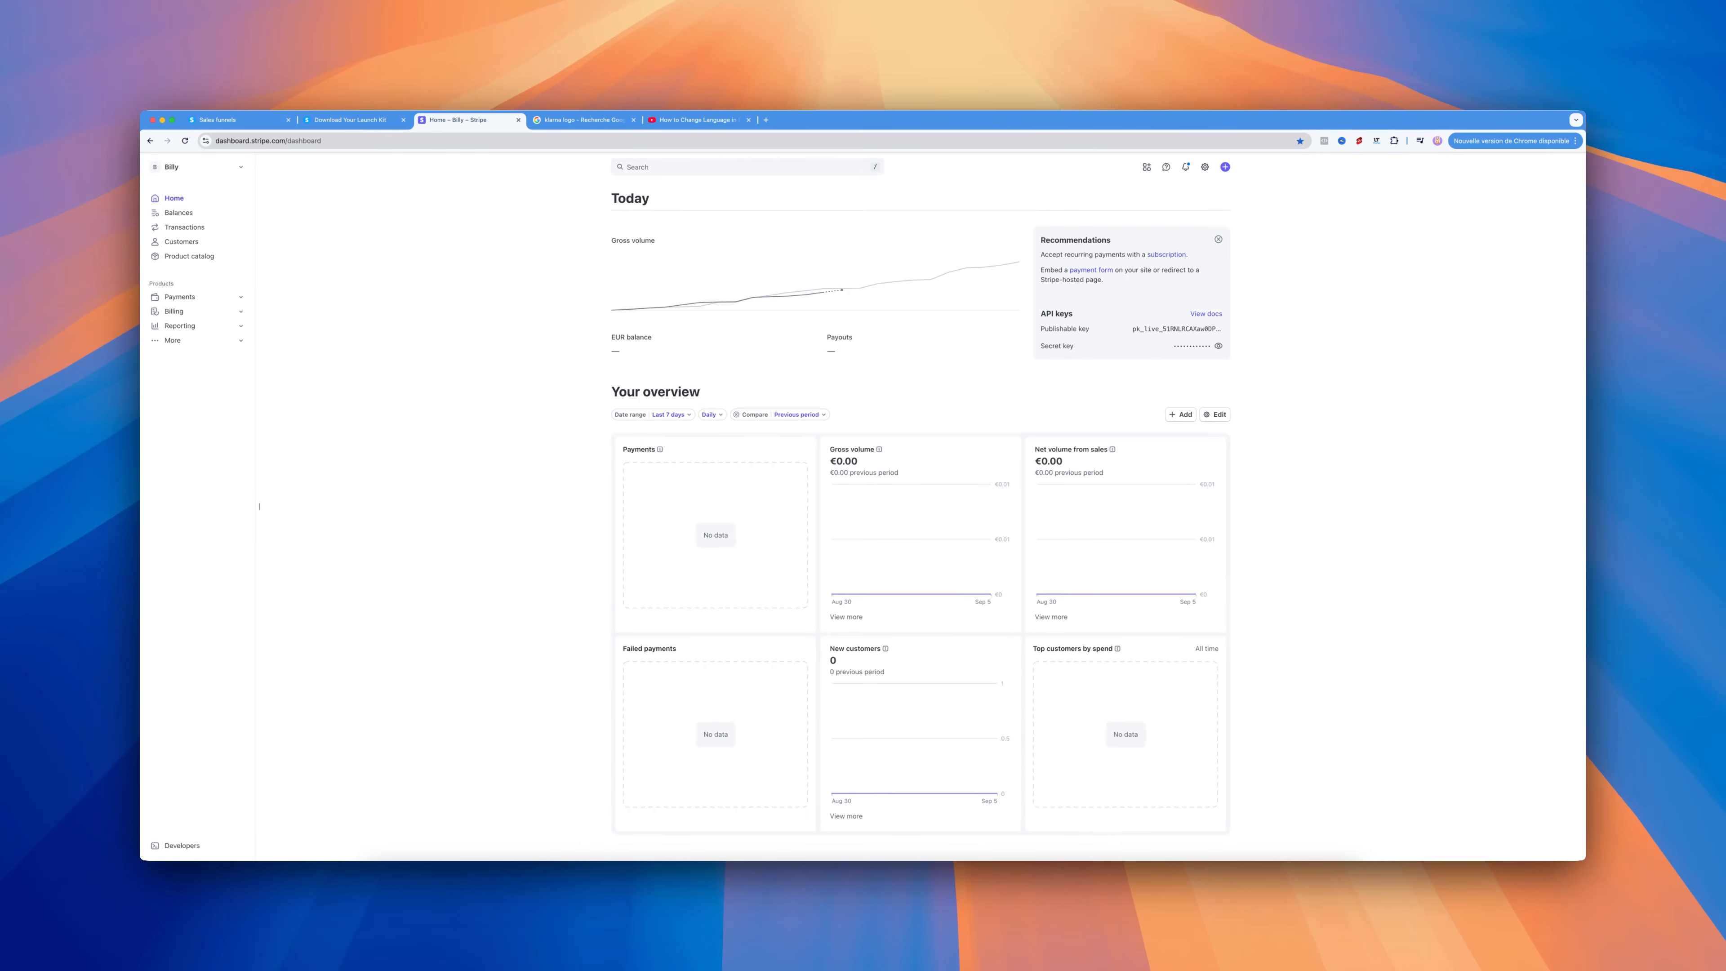
pyautogui.write('/')
pyautogui.write('pay')
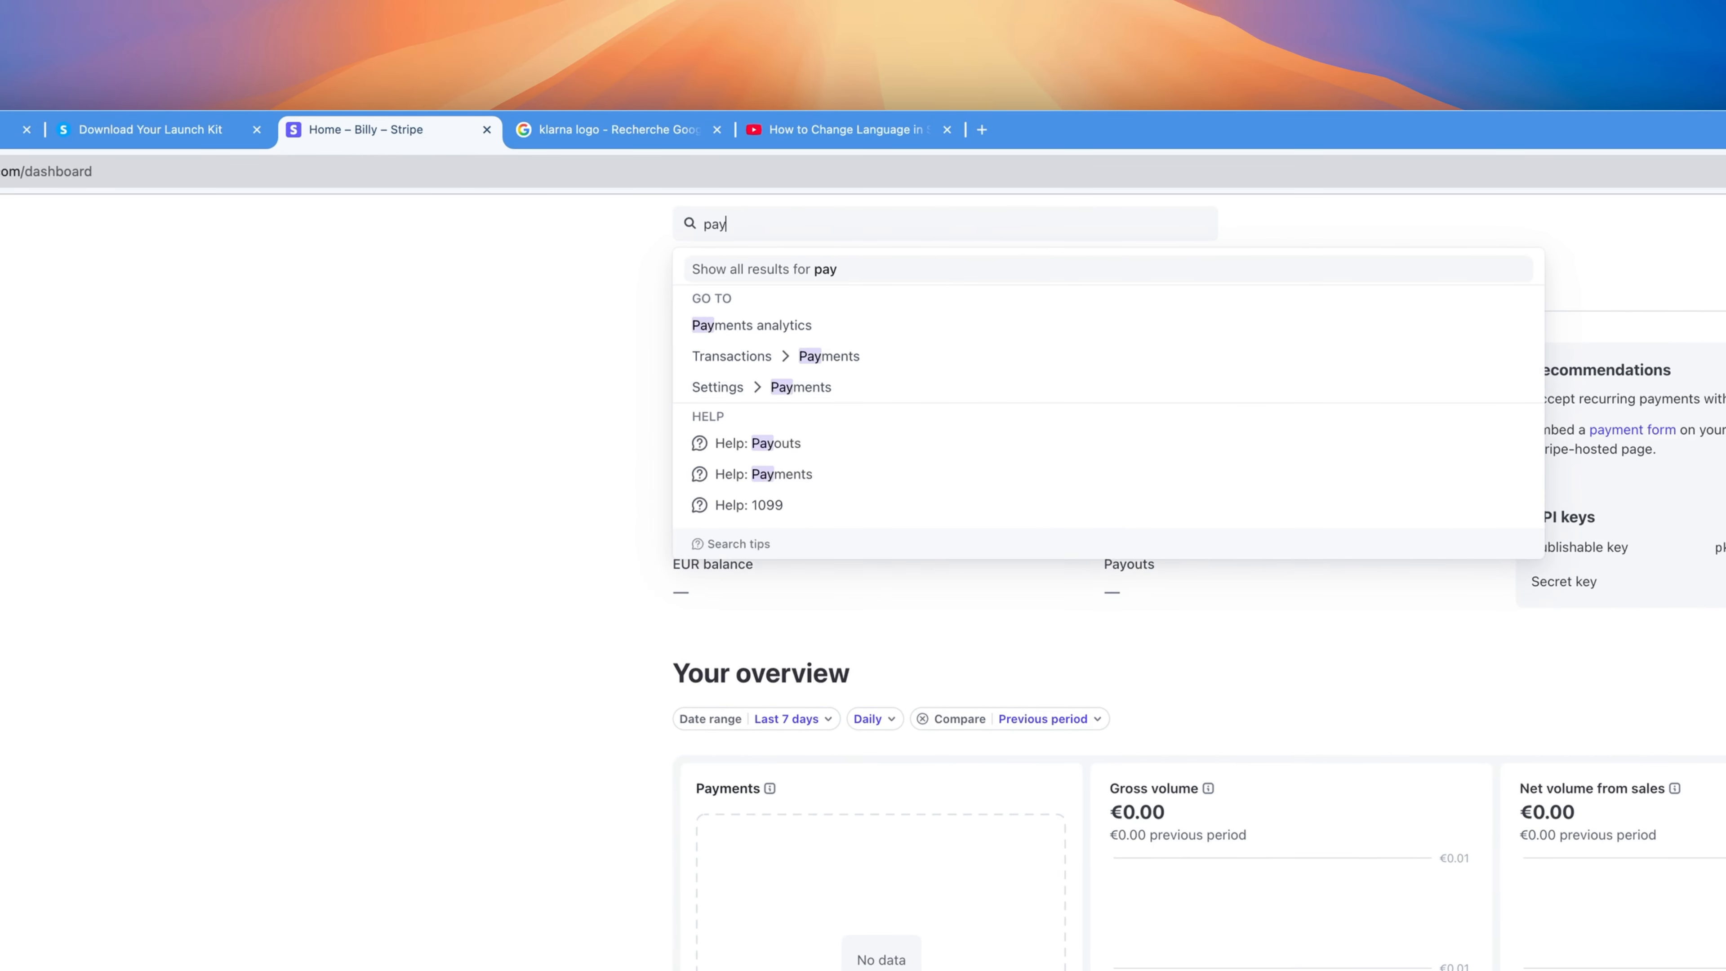
pyautogui.click(783, 386)
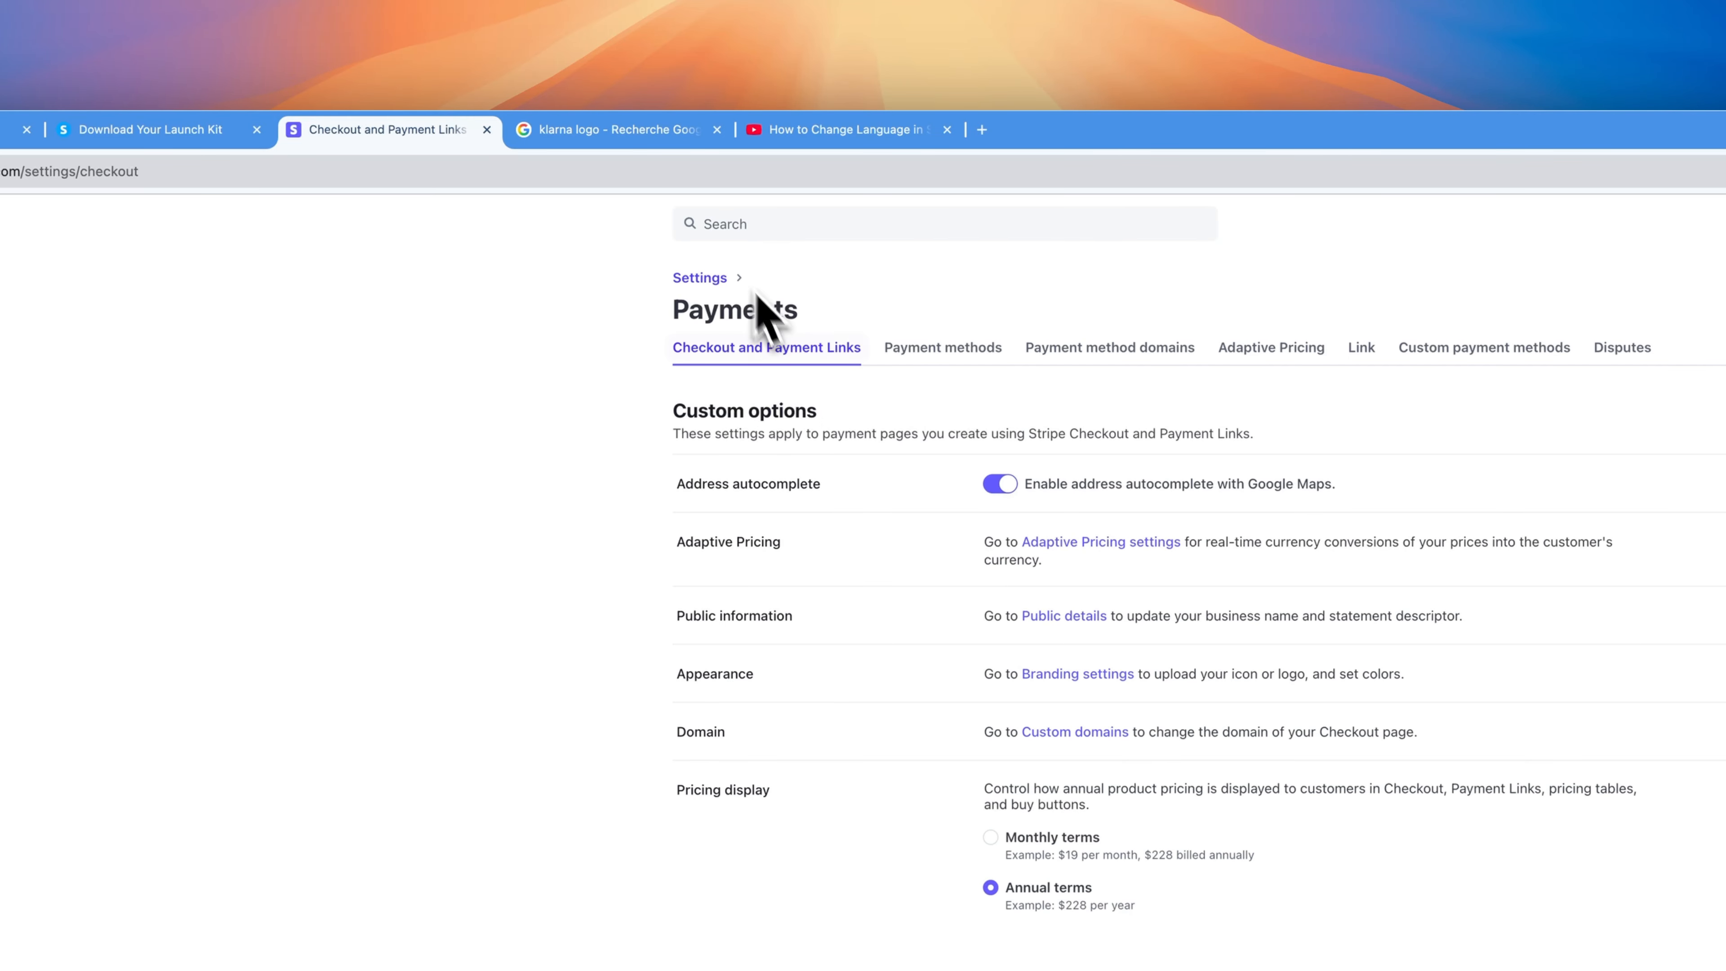
pyautogui.click(701, 278)
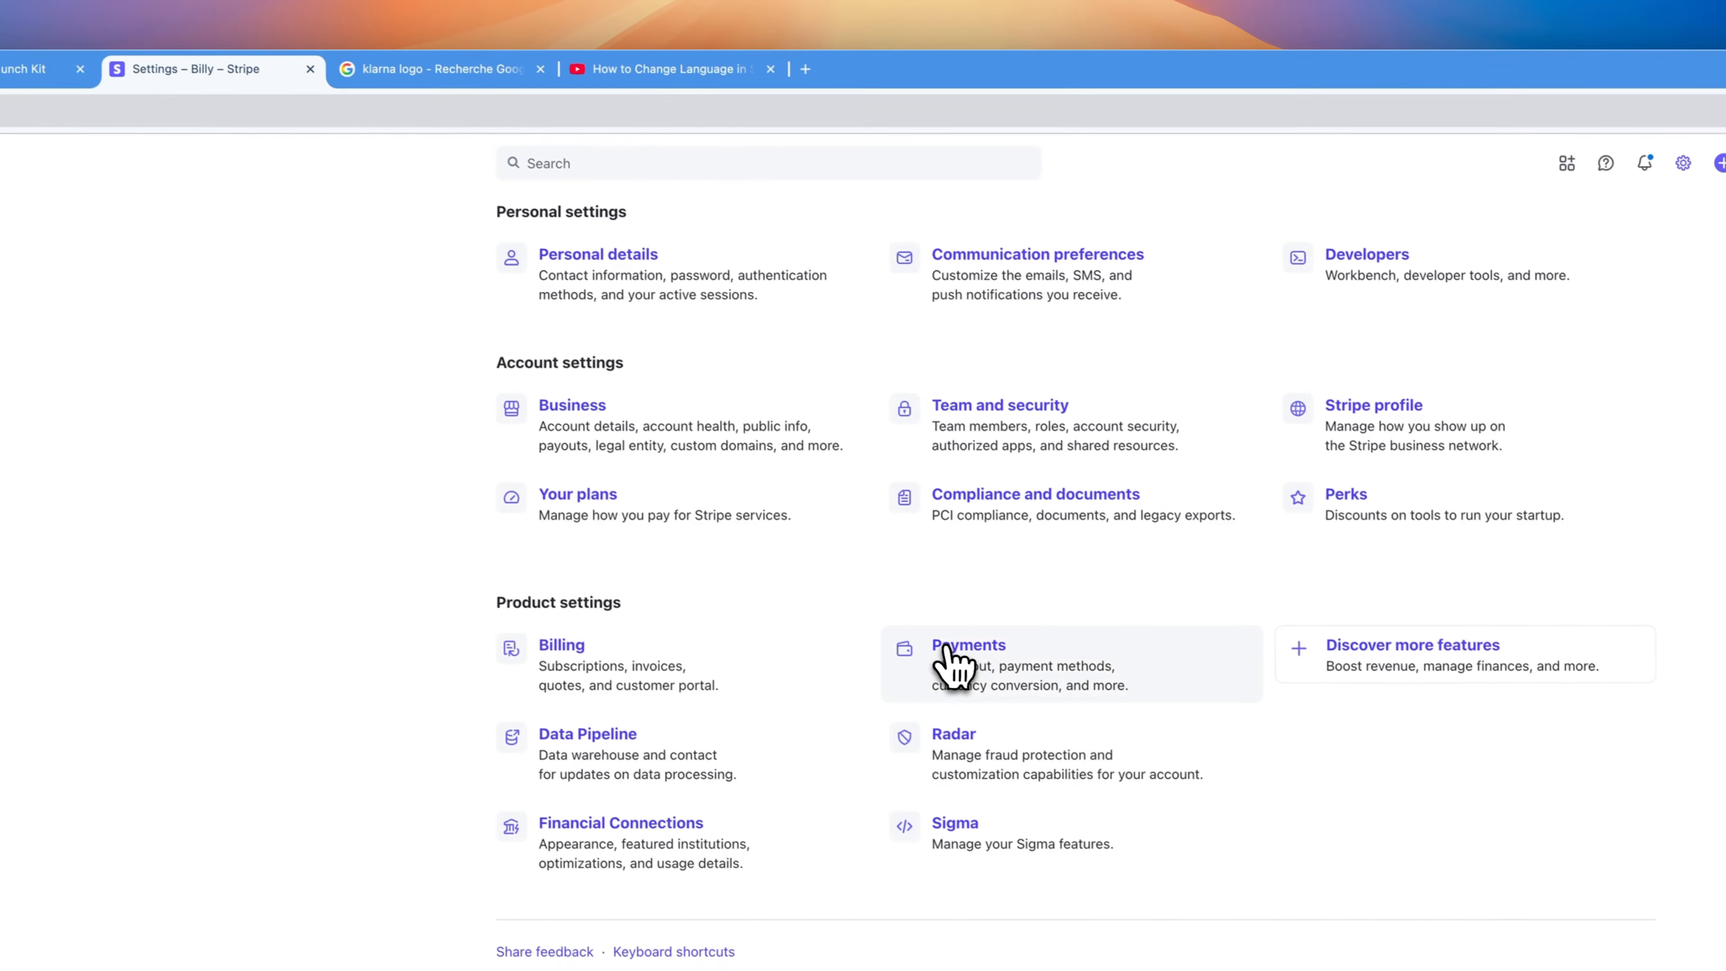
pyautogui.click(946, 649)
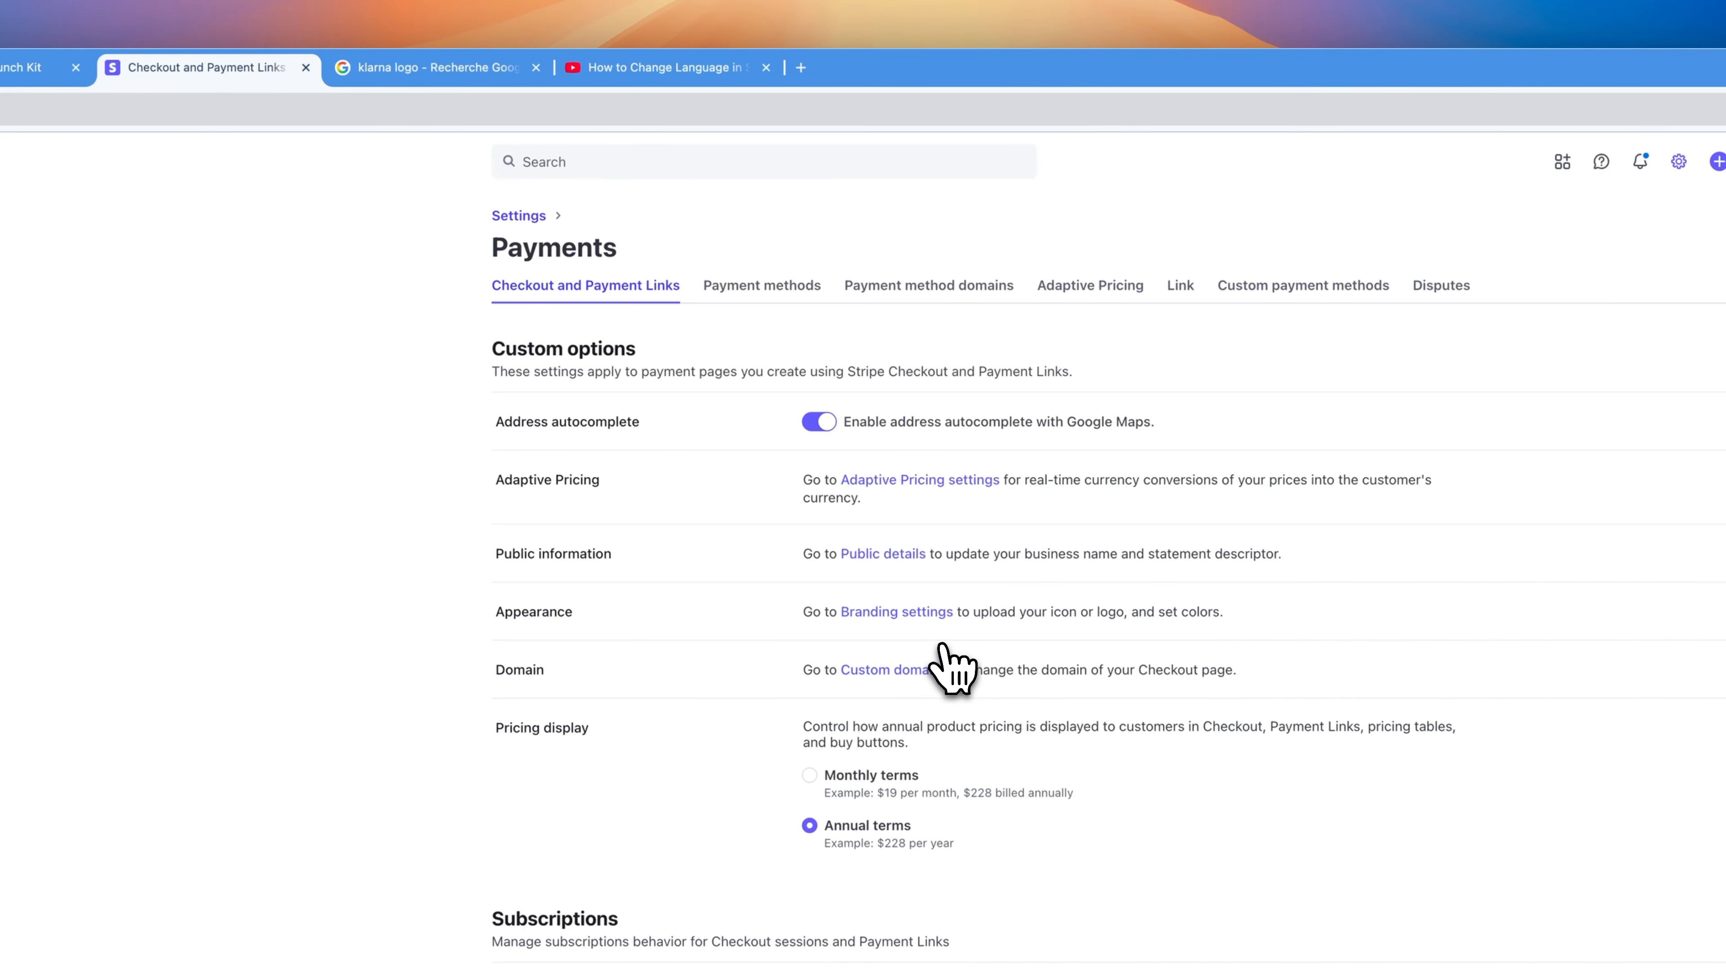
pyautogui.click(751, 289)
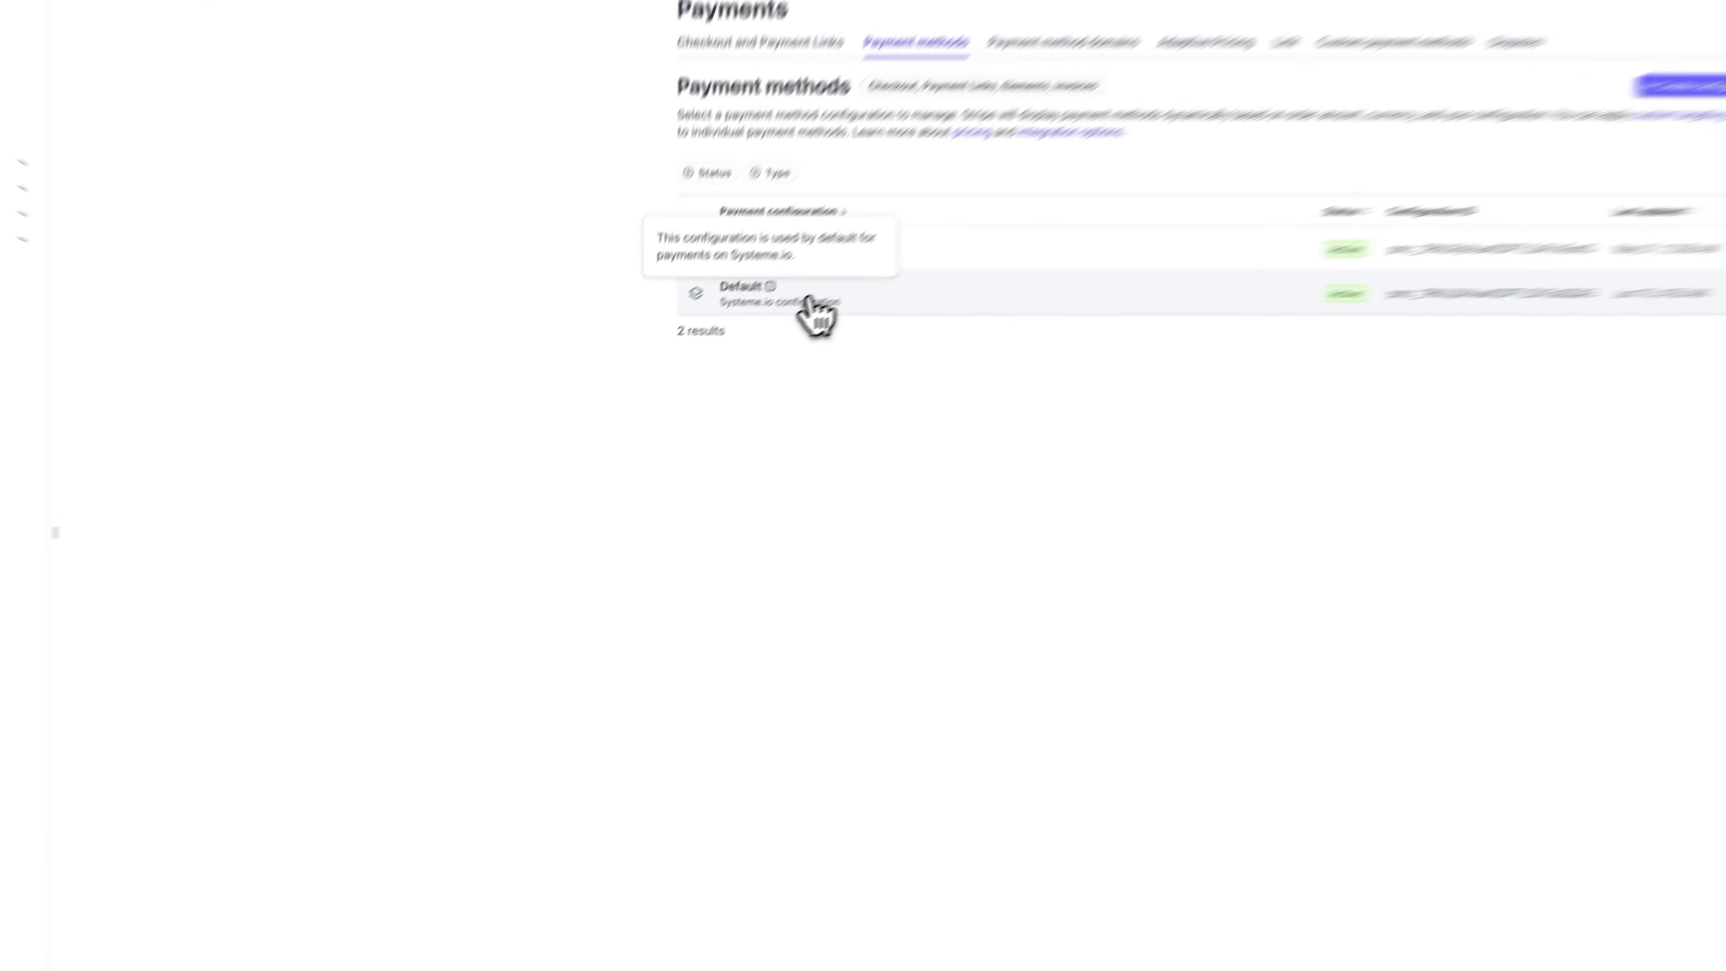
pyautogui.click(673, 373)
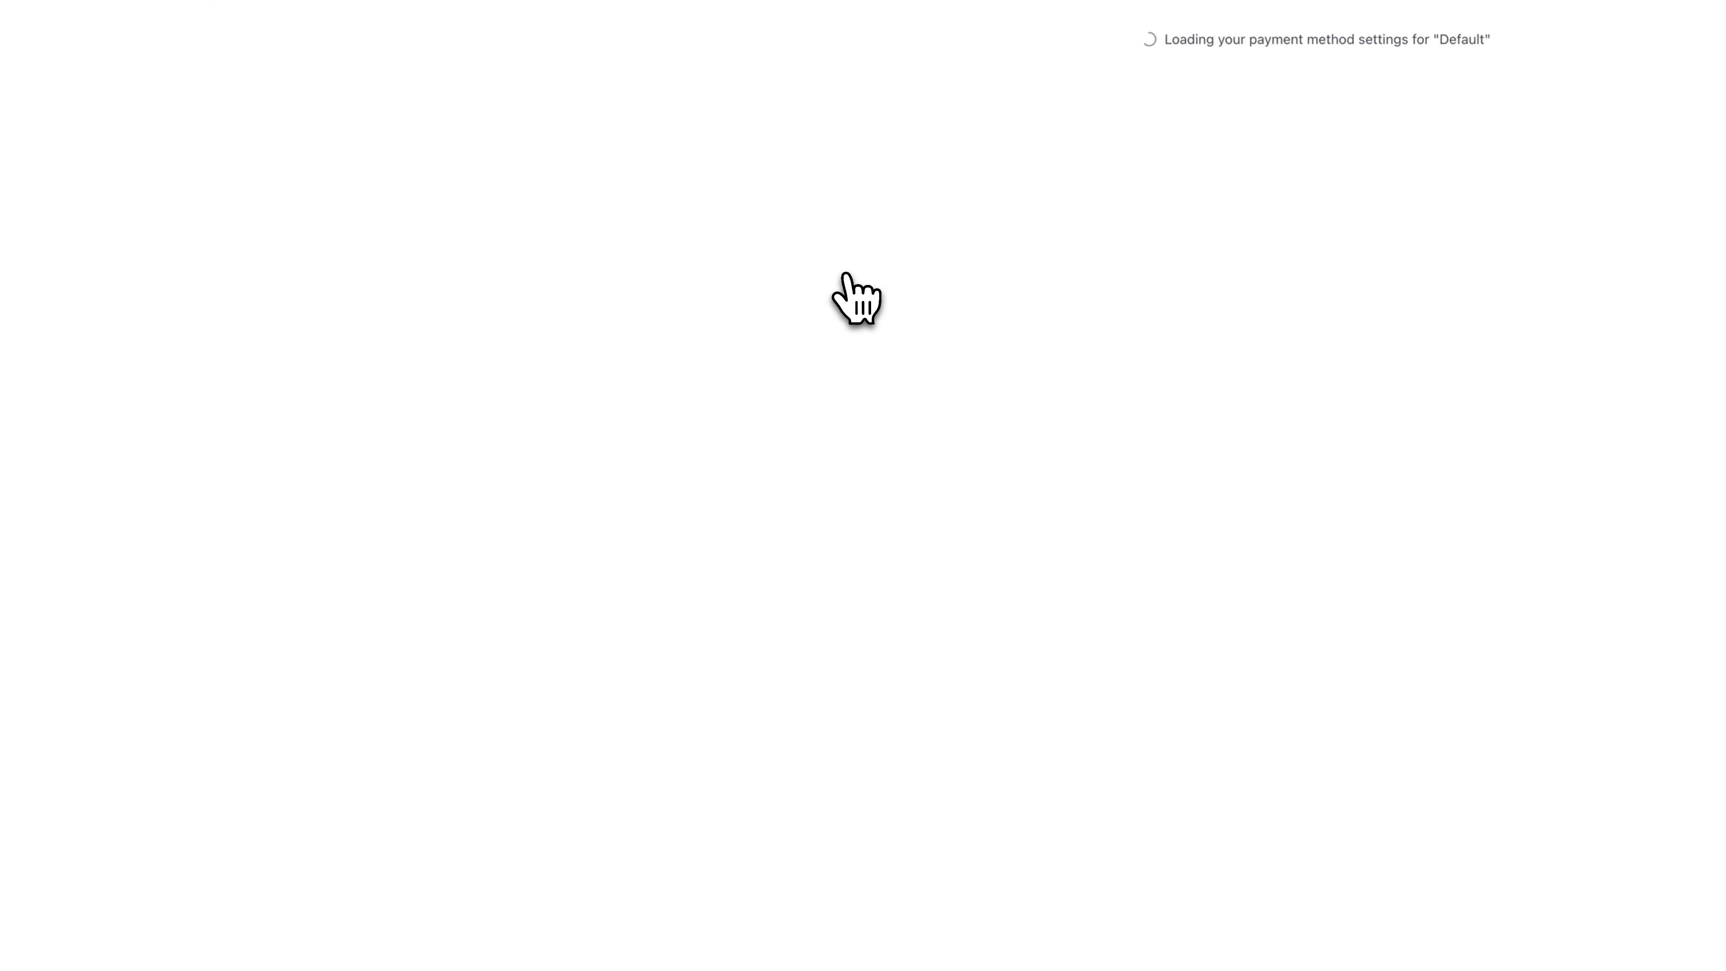
# - Turn on ACH Direct Debit in the Default payment method configuration
pyautogui.scroll(-10, 897, 713)
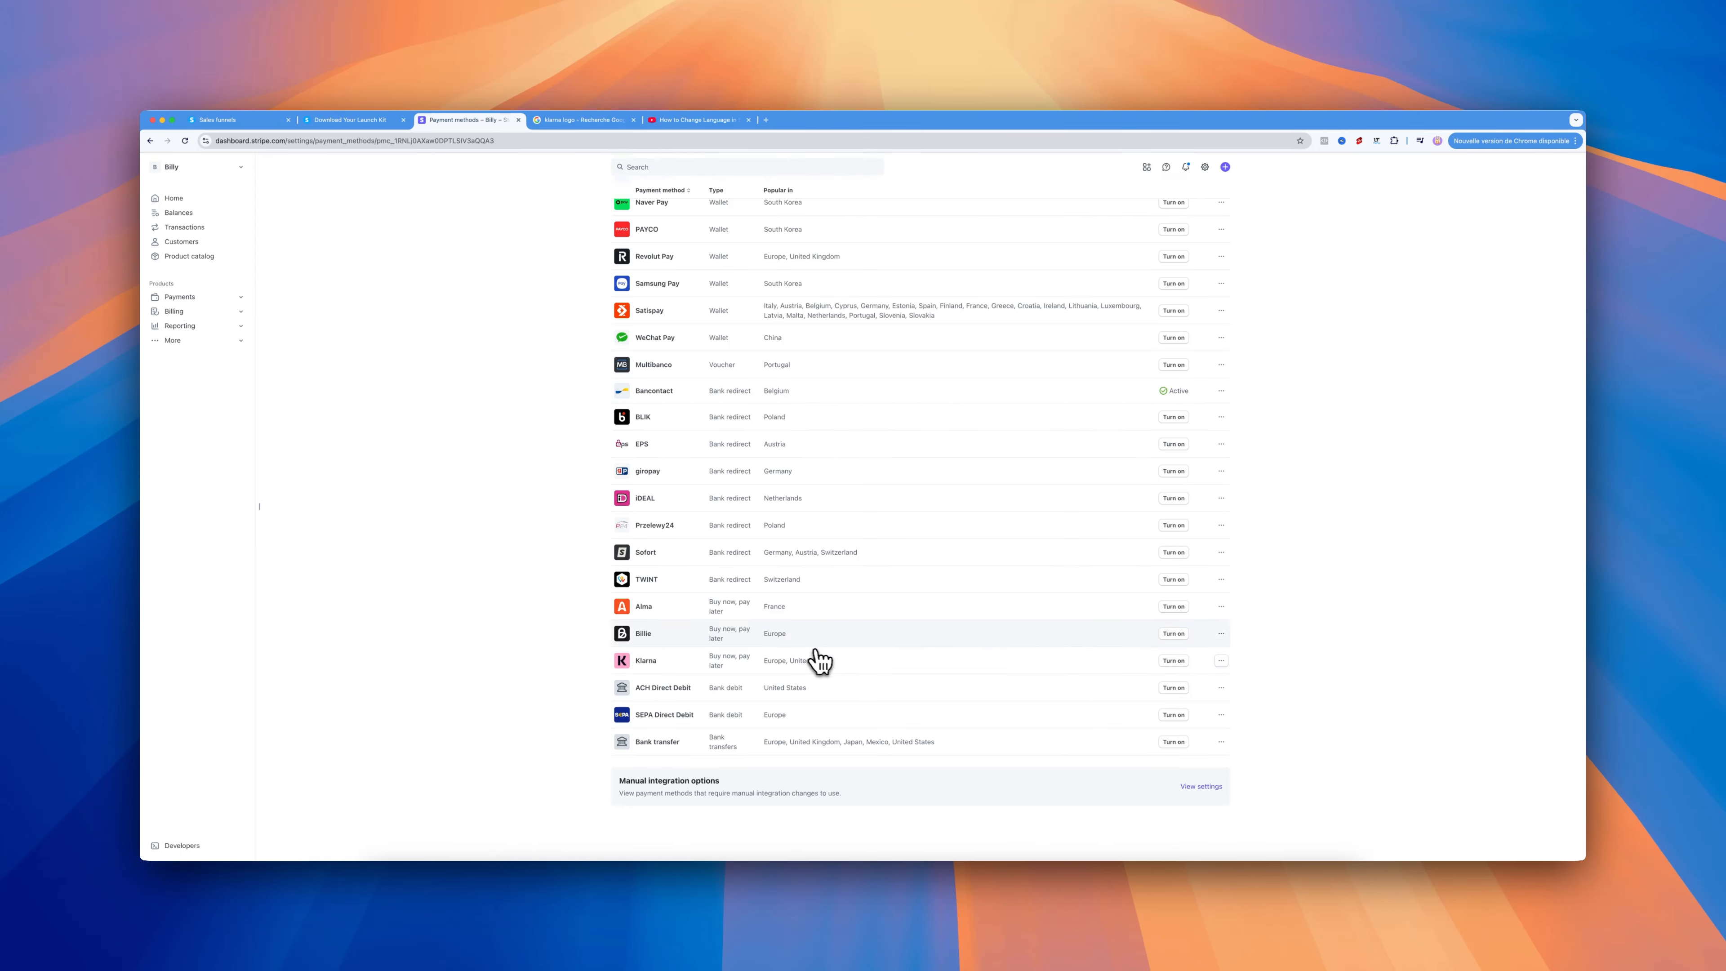
pyautogui.scroll(3, 775, 479)
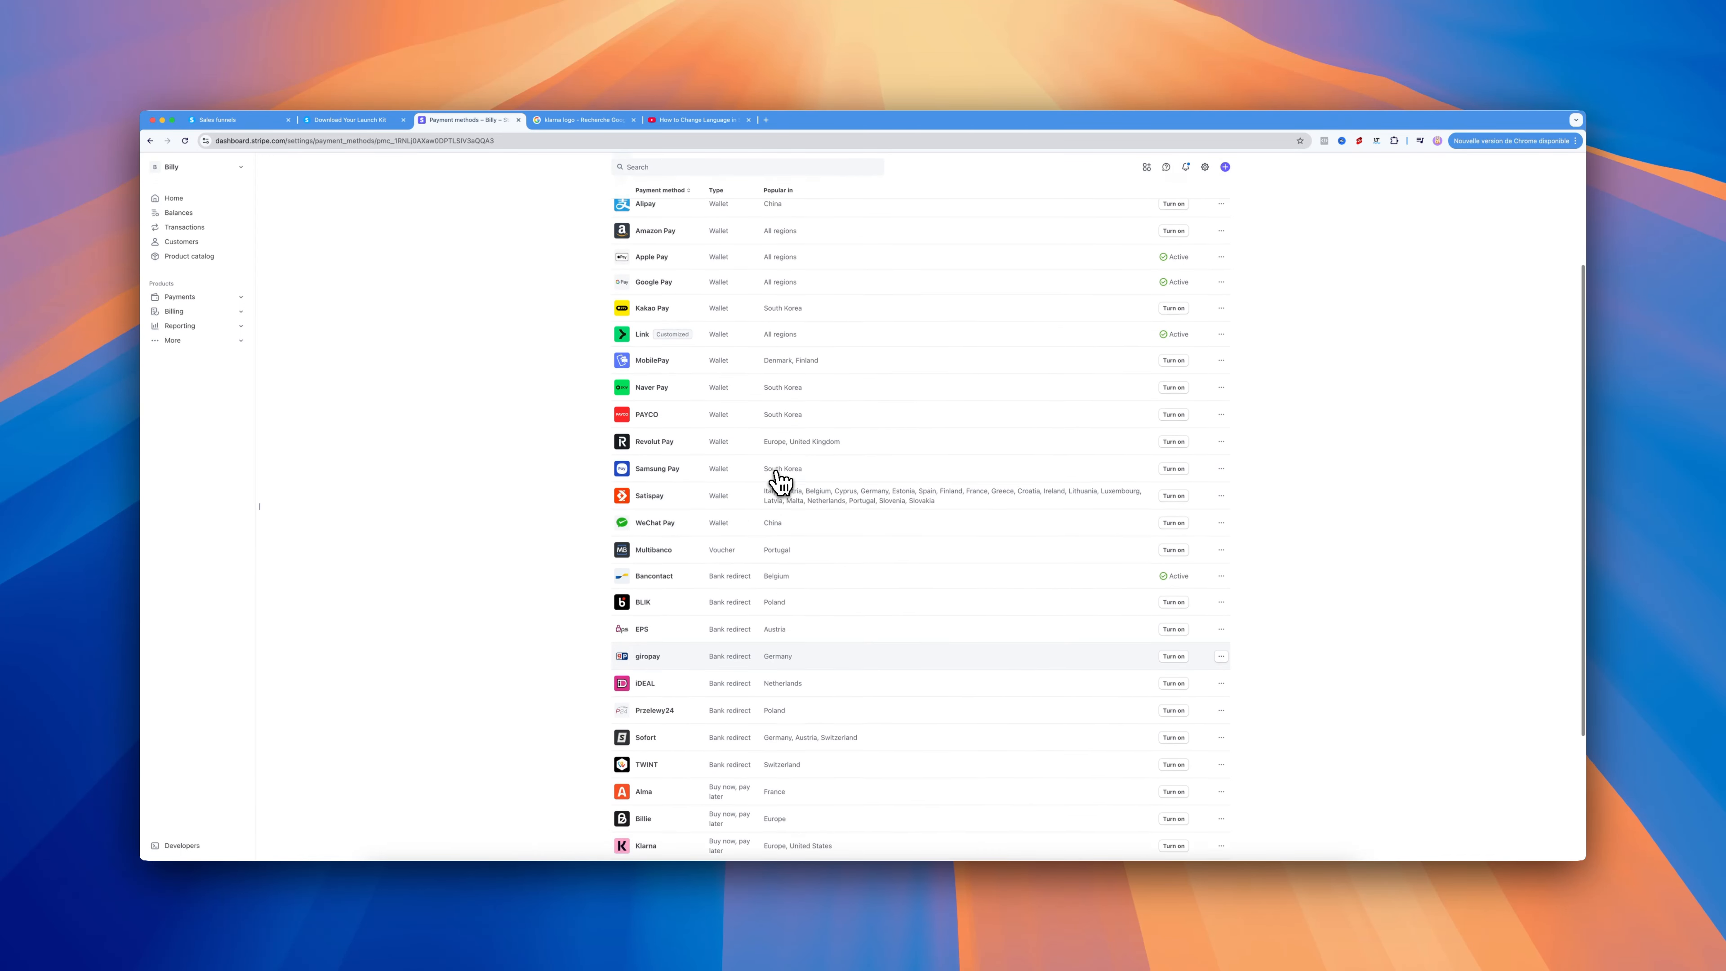
pyautogui.scroll(-3, 780, 483)
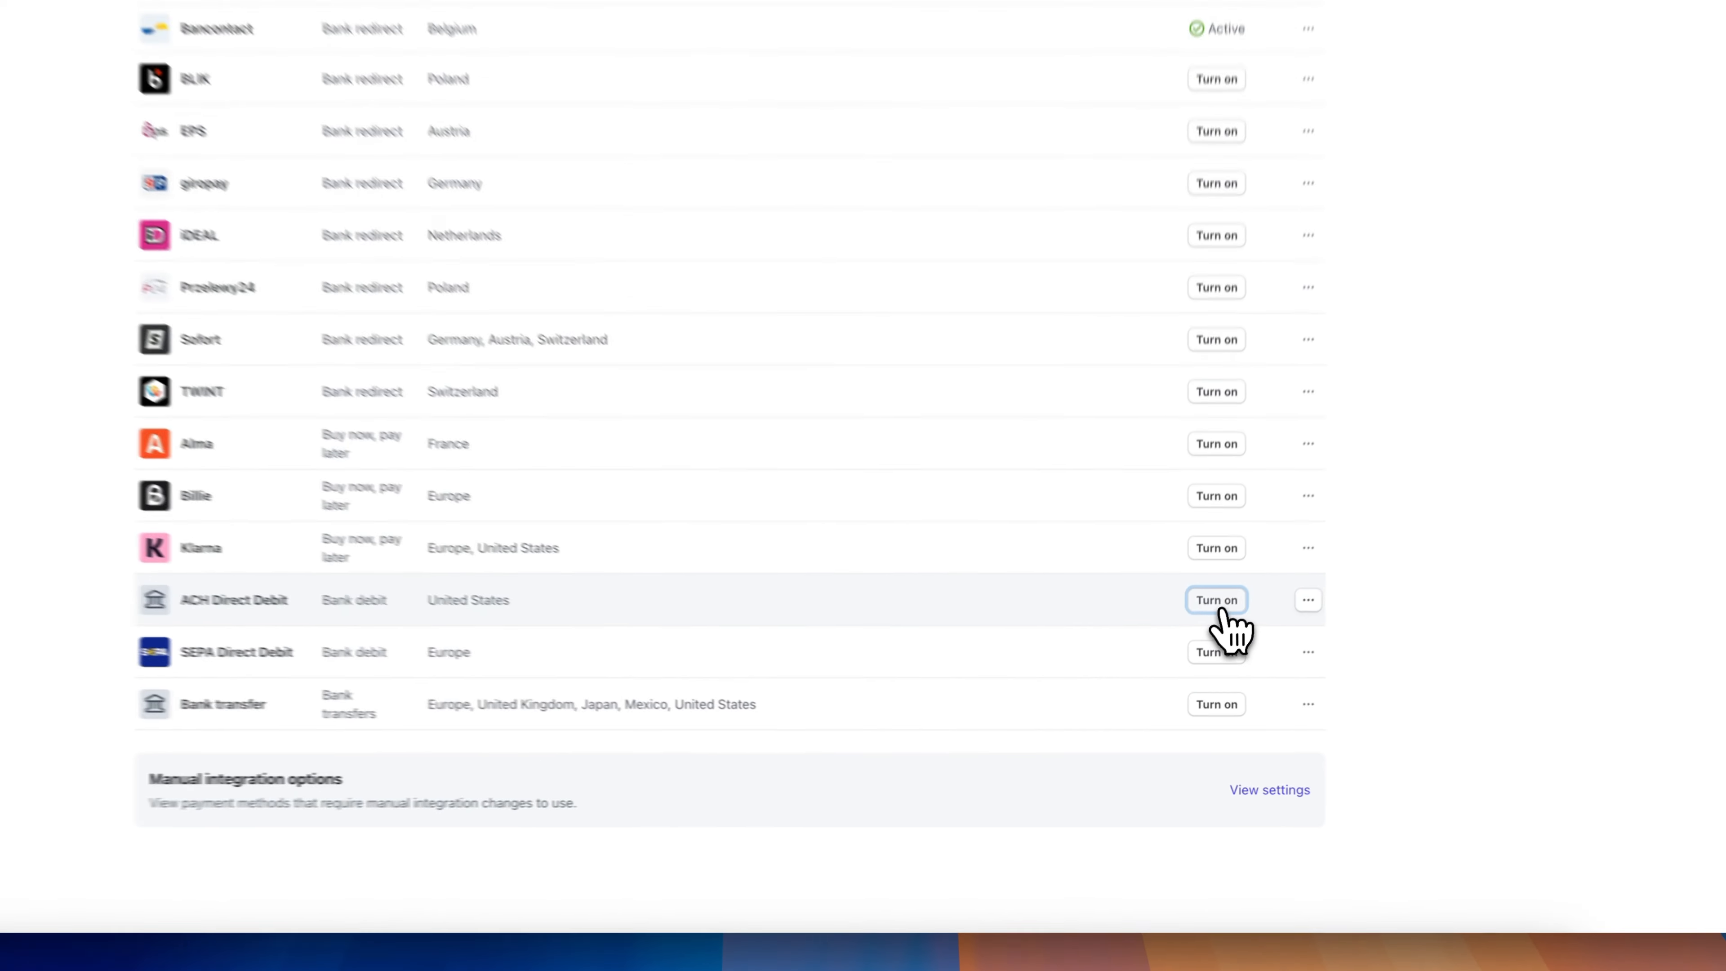
pyautogui.click(1168, 688)
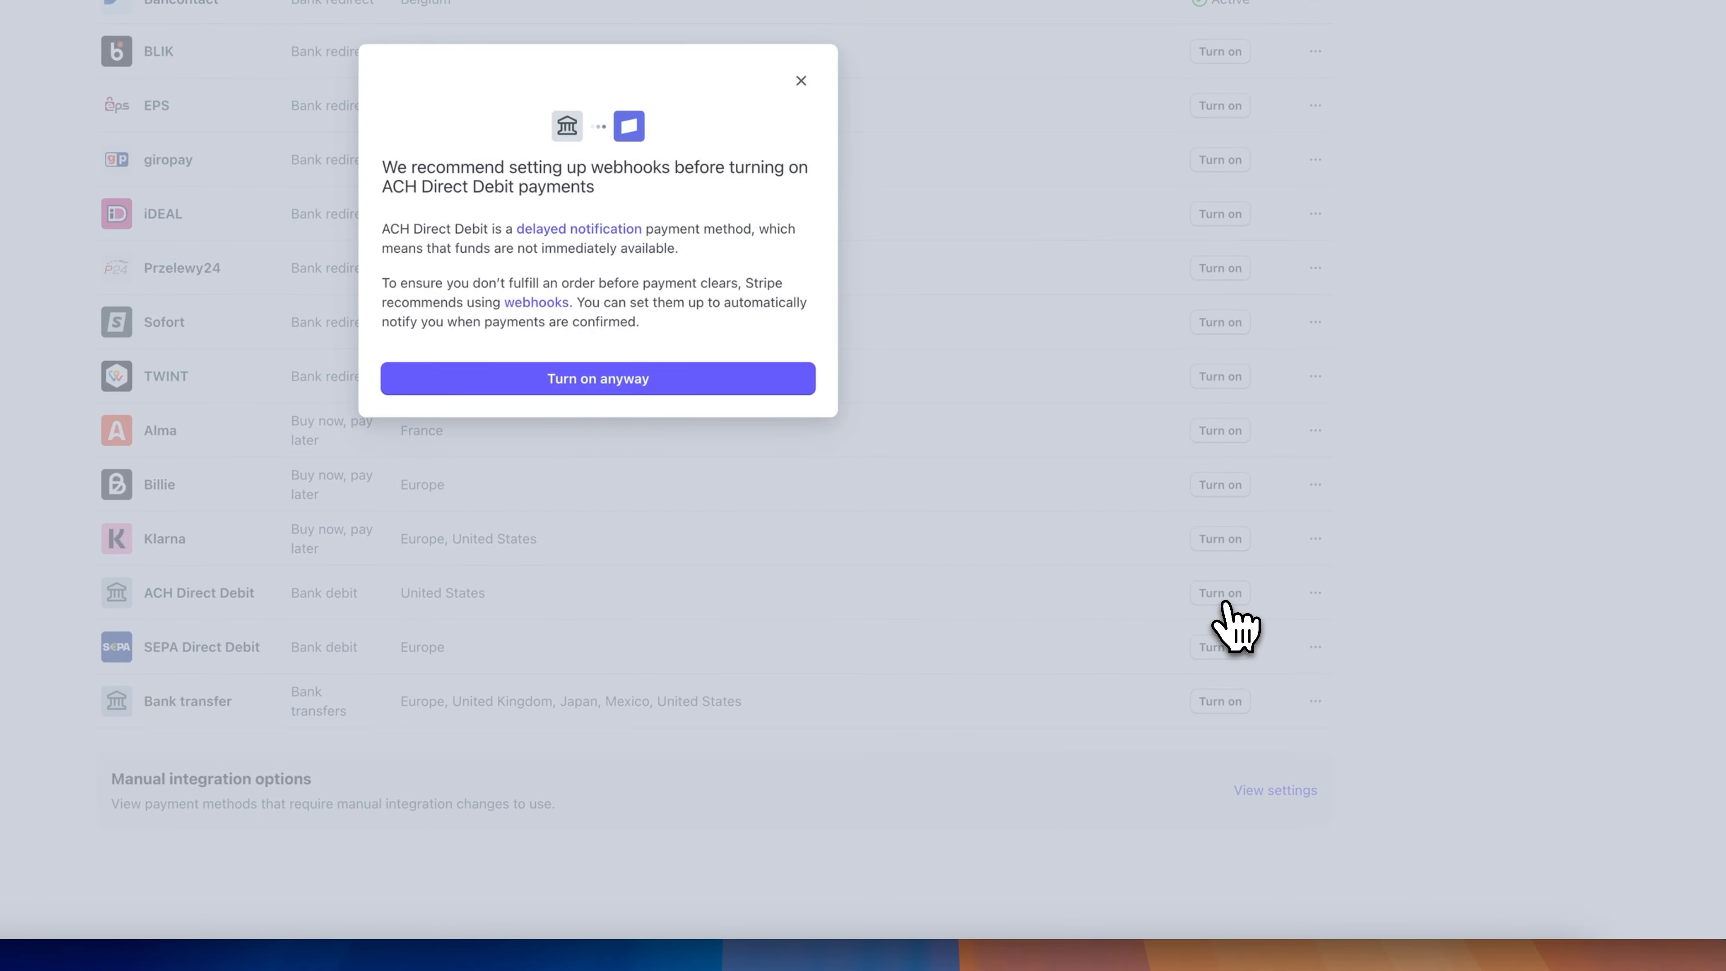
pyautogui.click(554, 393)
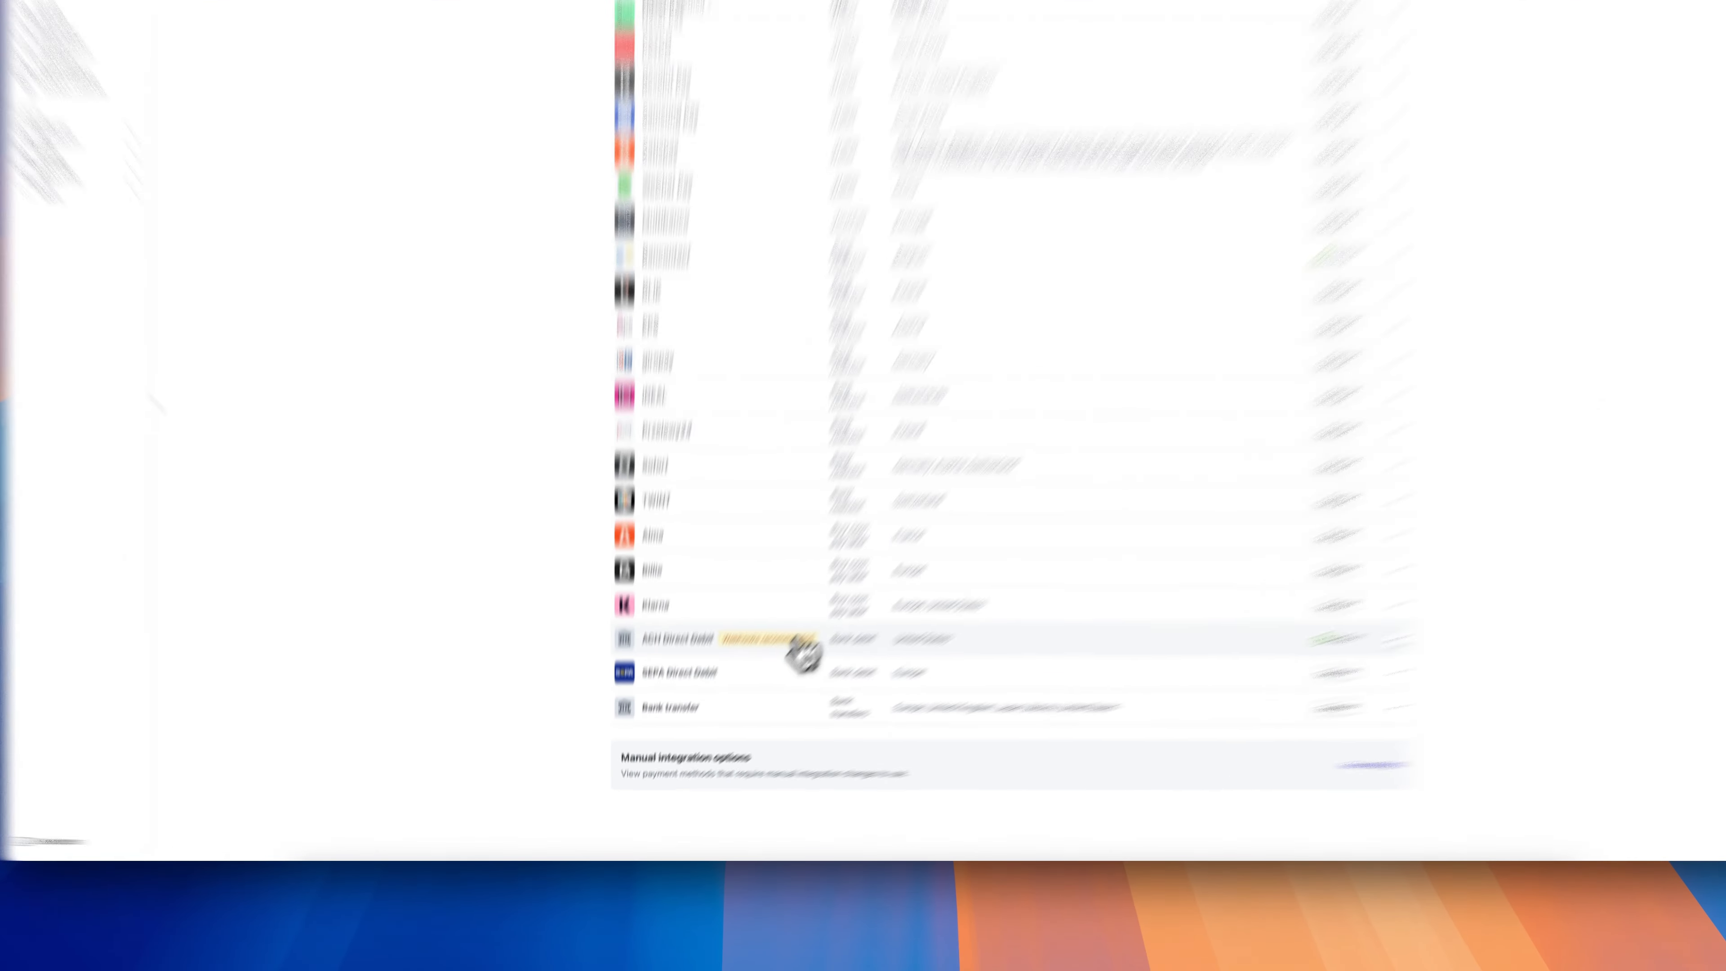
# - Turn off ACH Direct Debit and turn on Klarna in the Default payment method configuration
pyautogui.moveTo(731, 690)
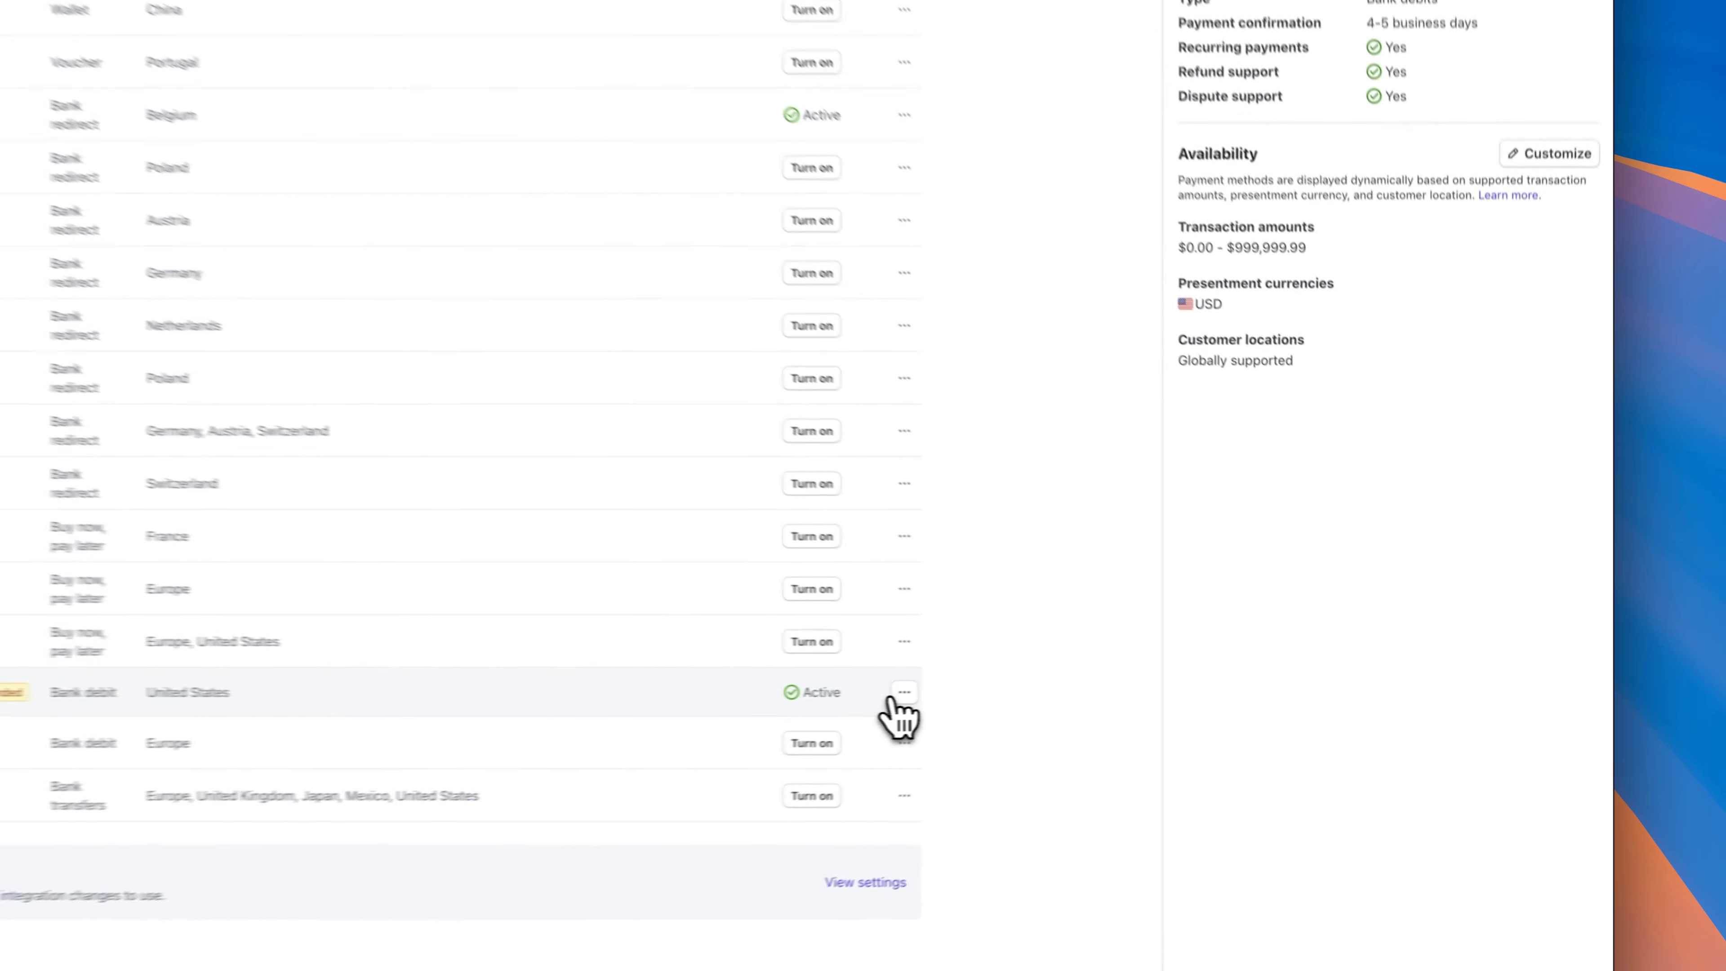
pyautogui.click(697, 517)
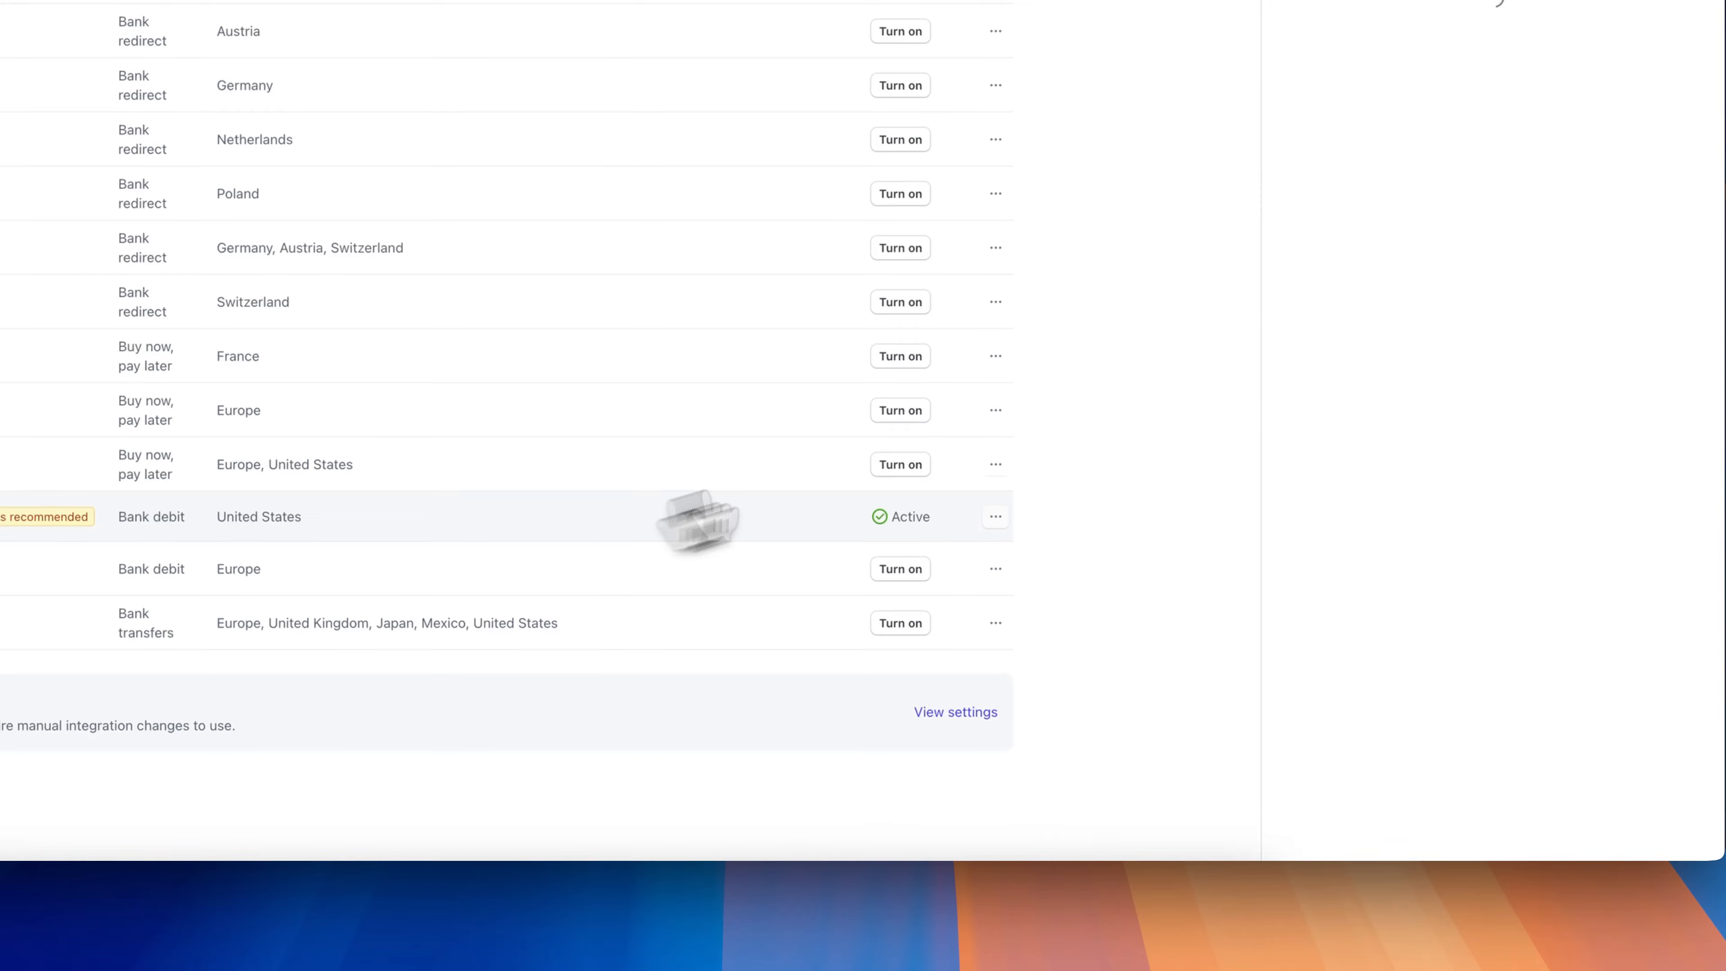
pyautogui.click(1384, 365)
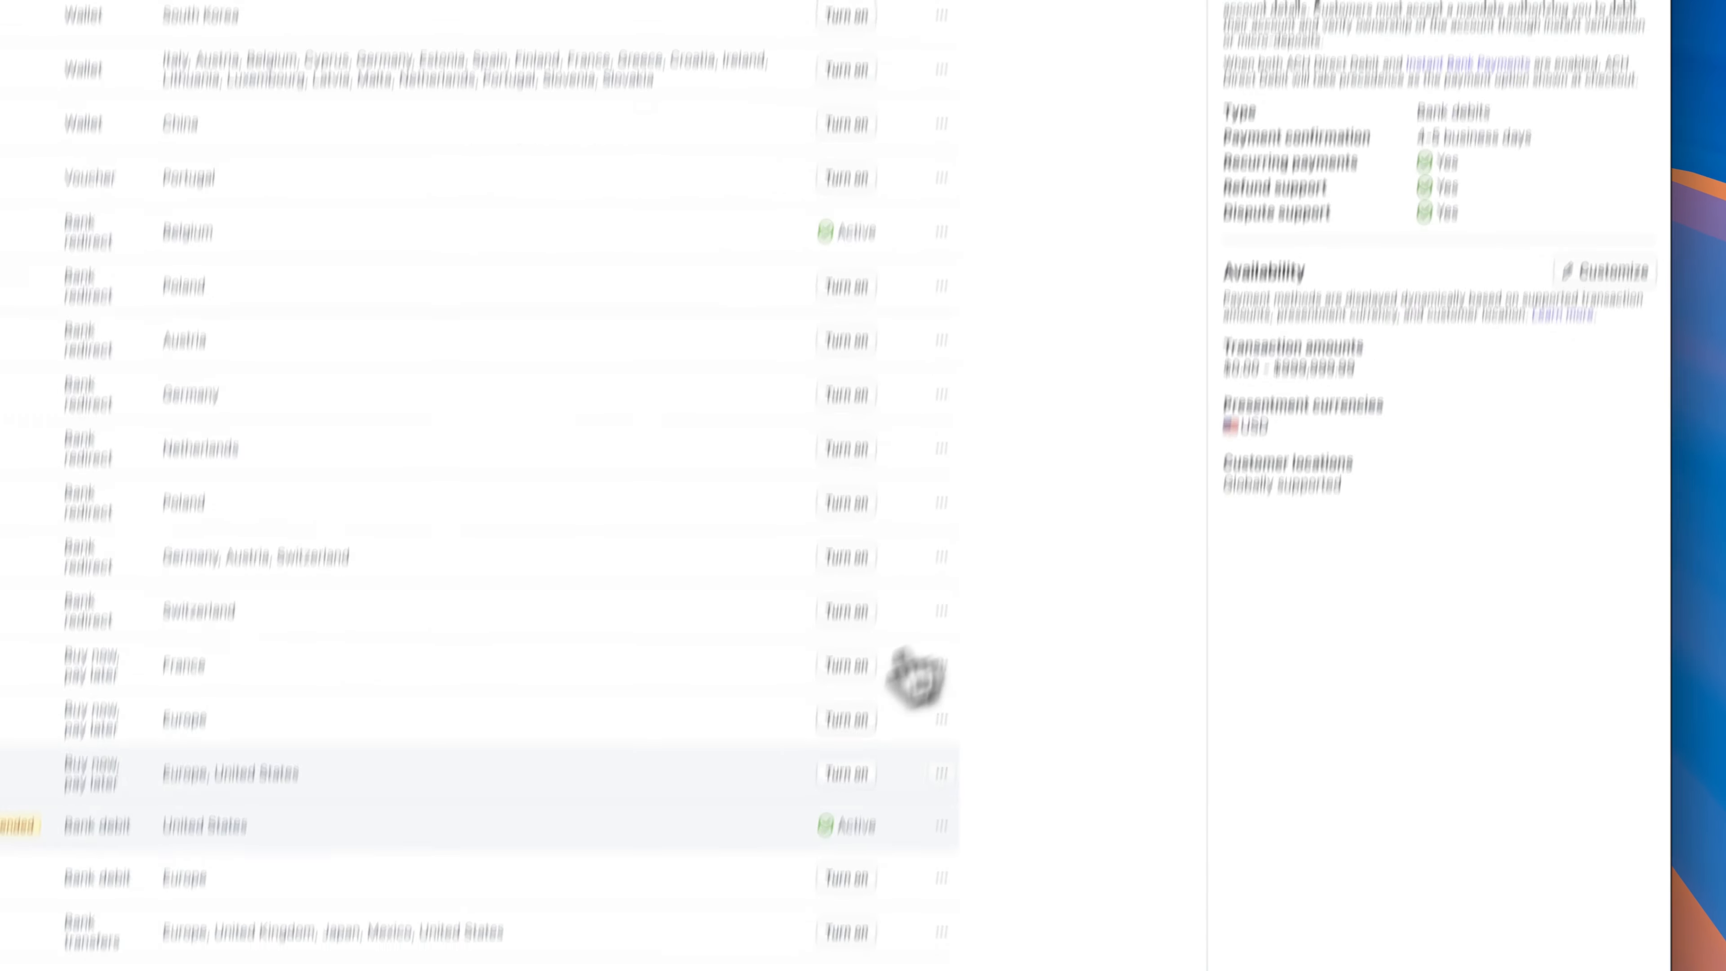
pyautogui.click(858, 690)
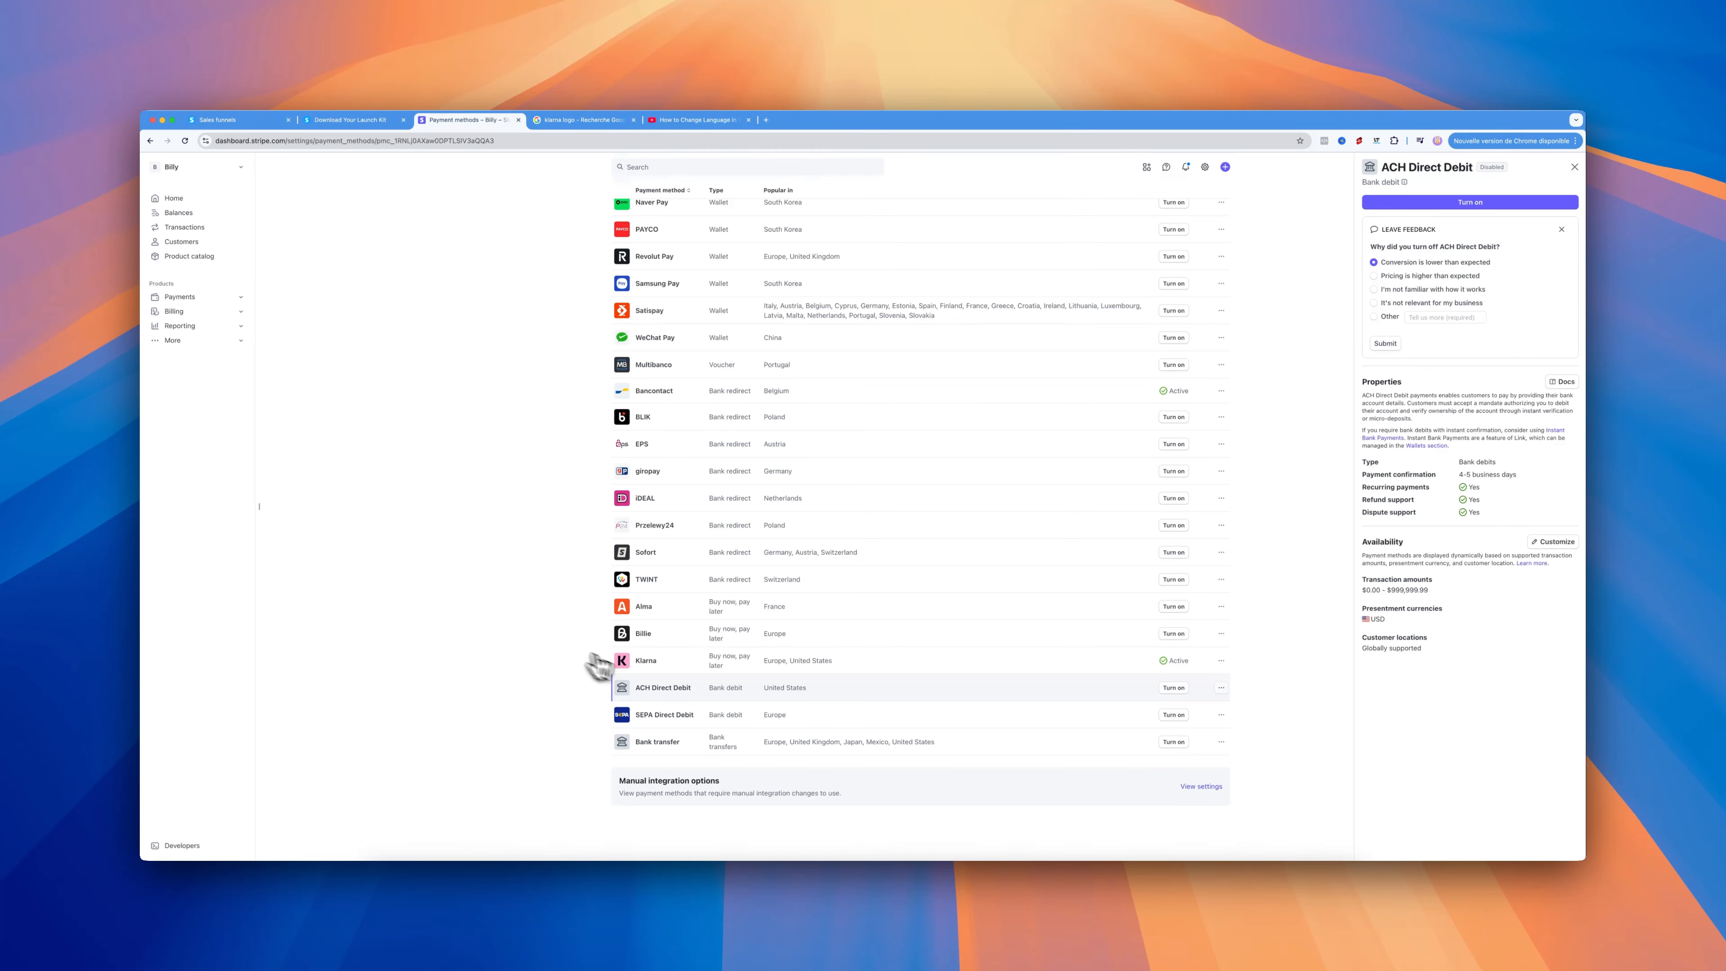
# - Open the product catalog and start a new product named "Coaching"
pyautogui.scroll(10, 1194, 667)
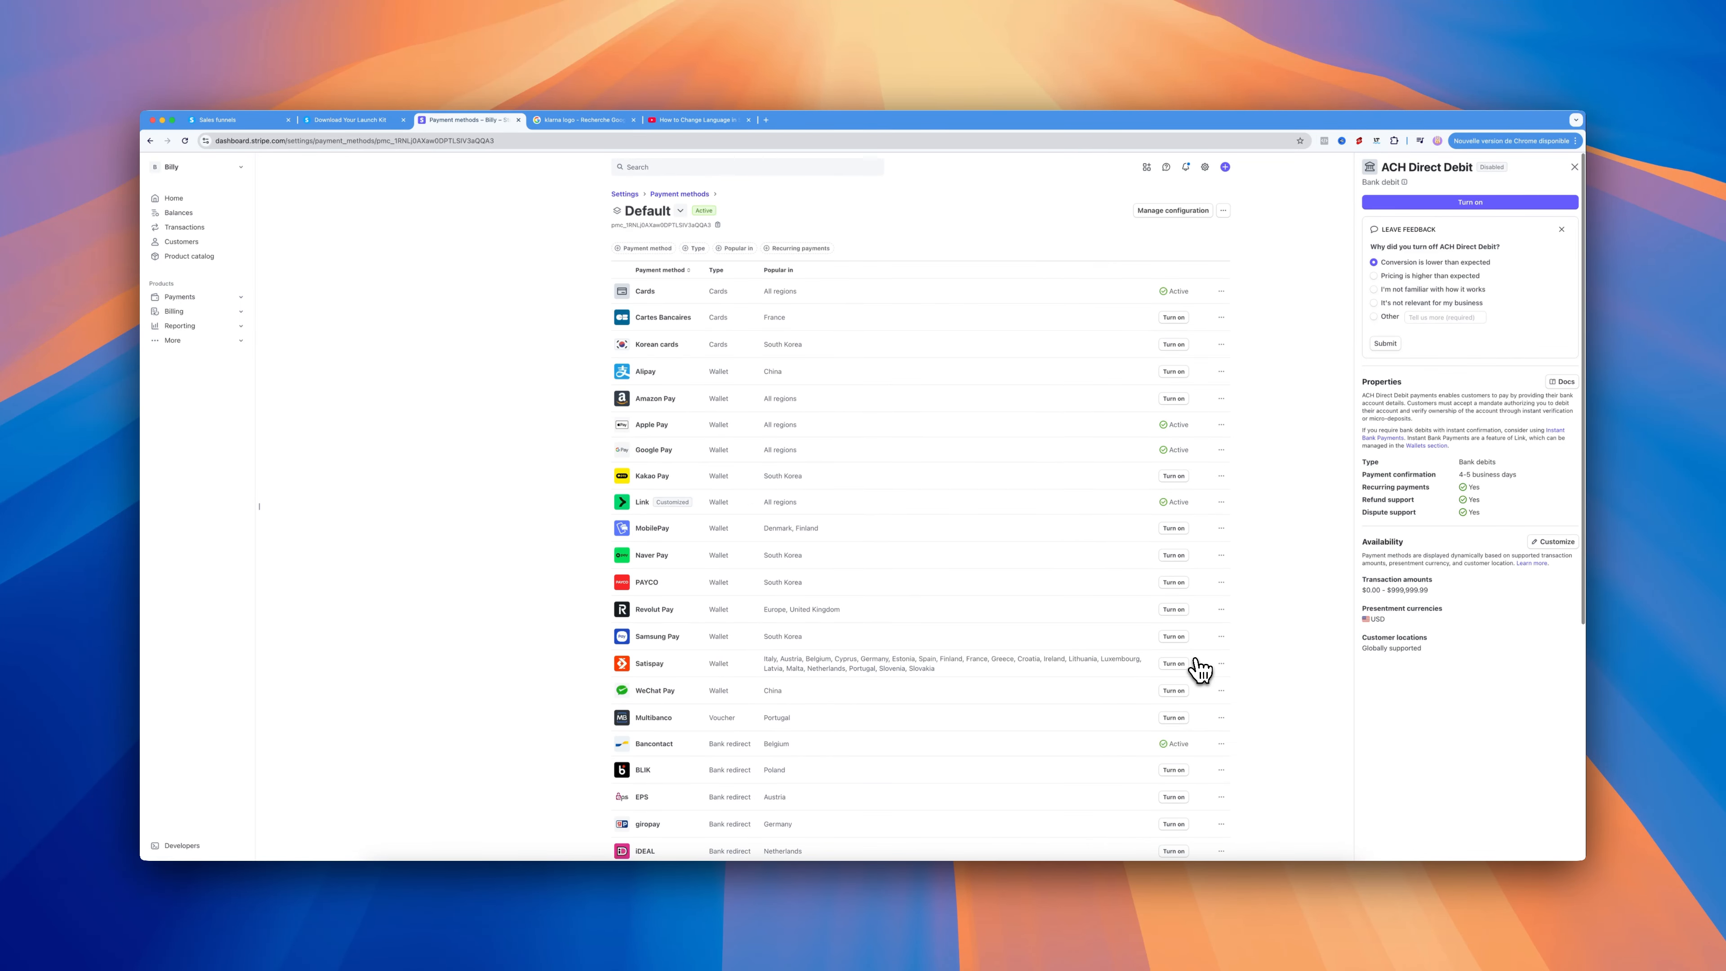
pyautogui.click(194, 255)
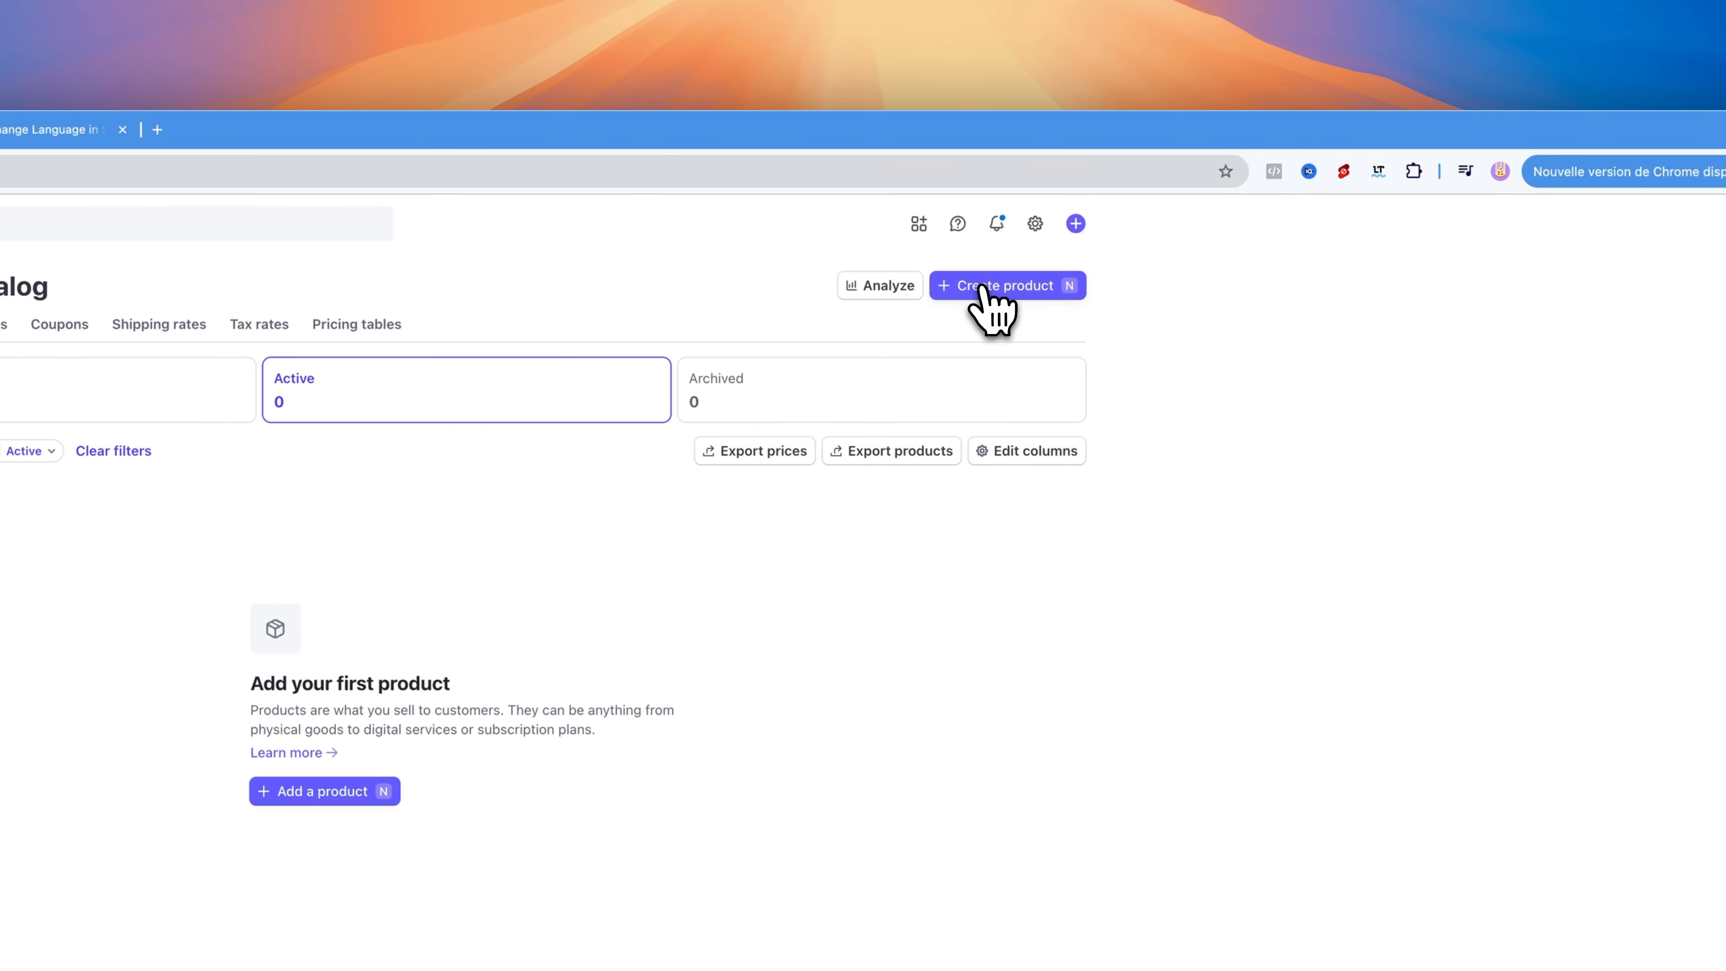
pyautogui.click(983, 288)
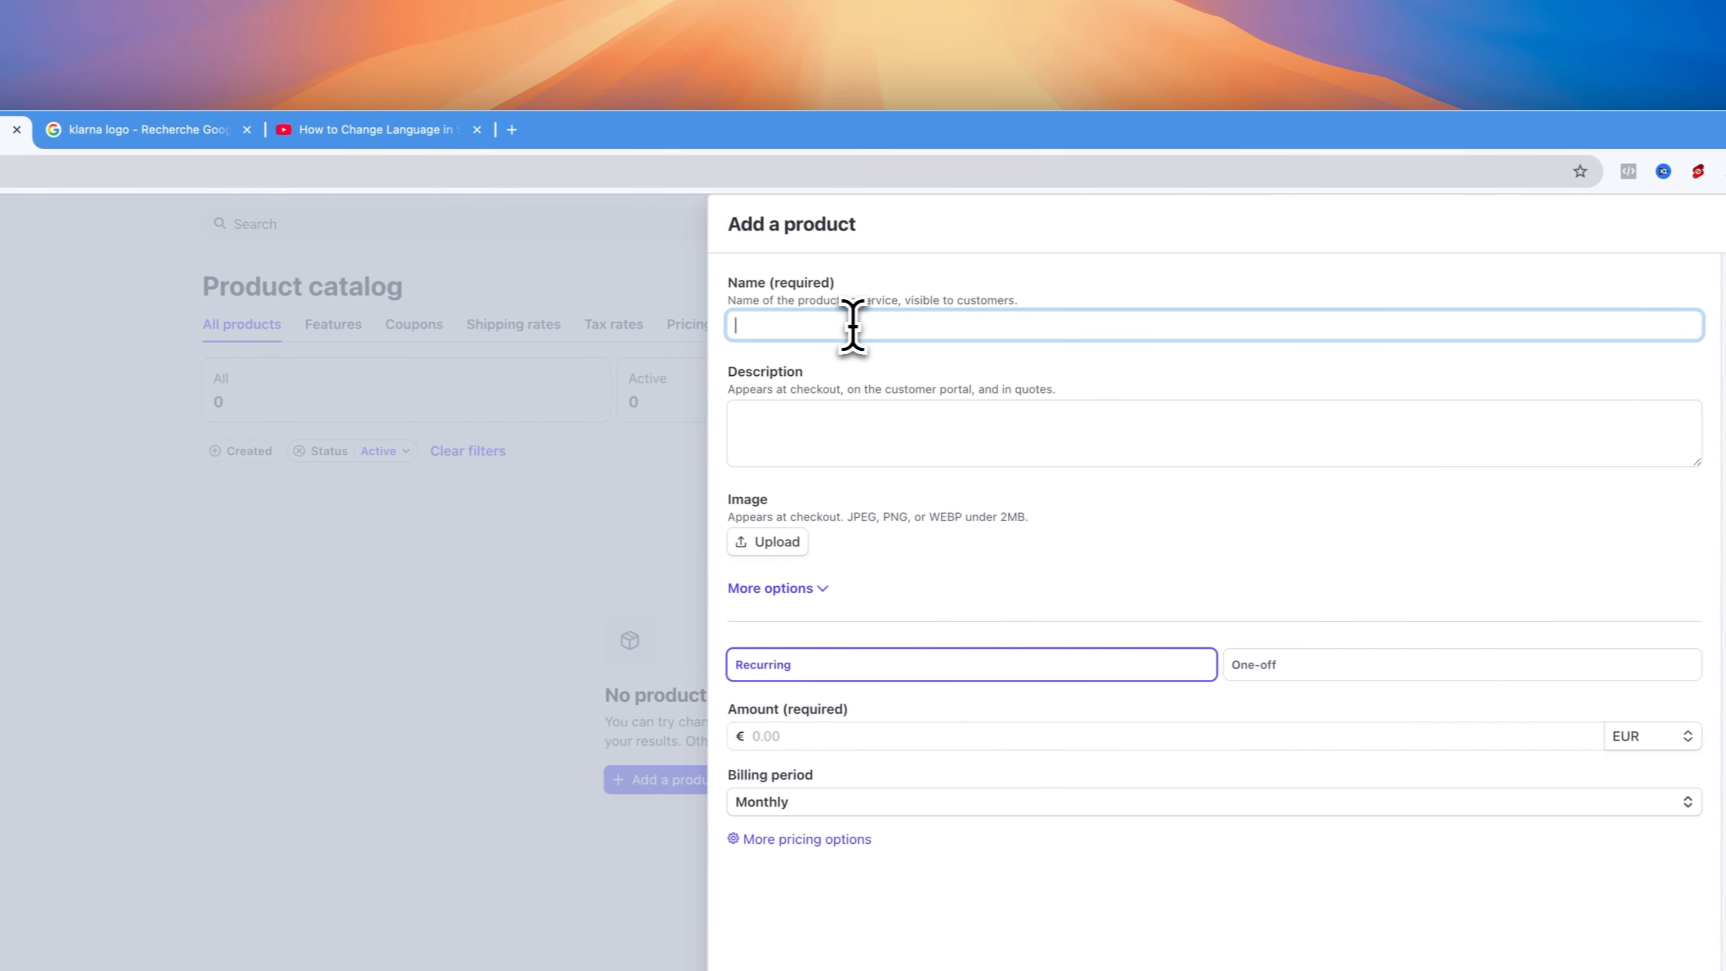
pyautogui.write('Coachi')
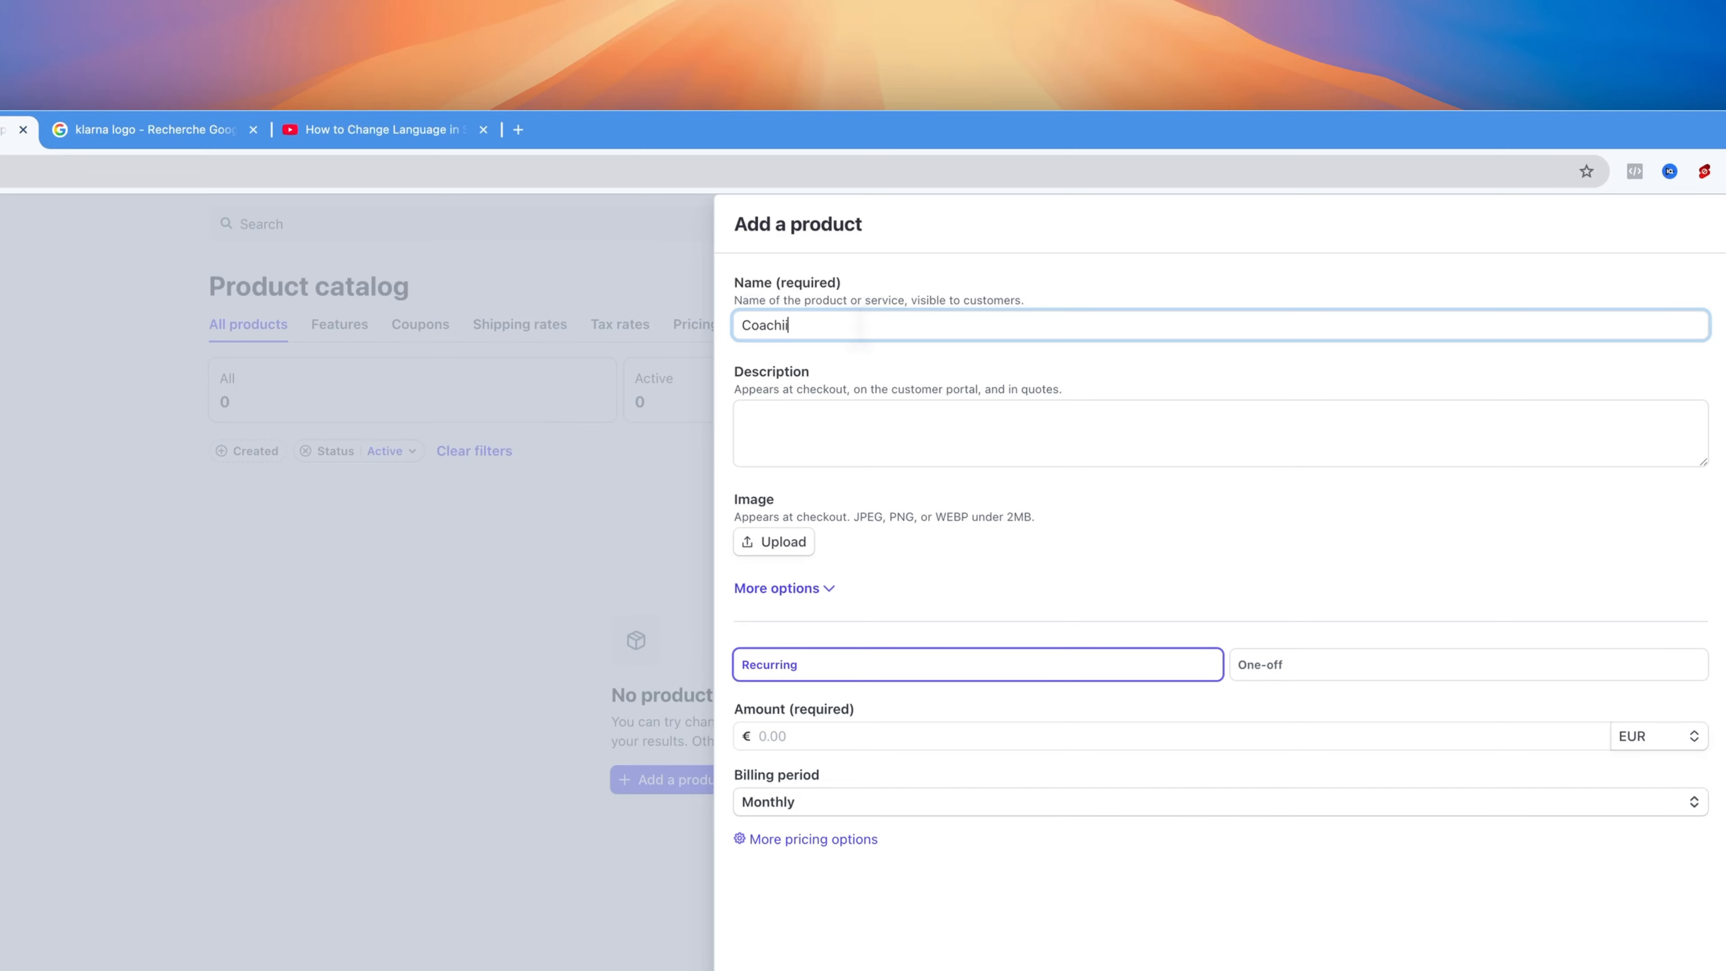
pyautogui.write('n')
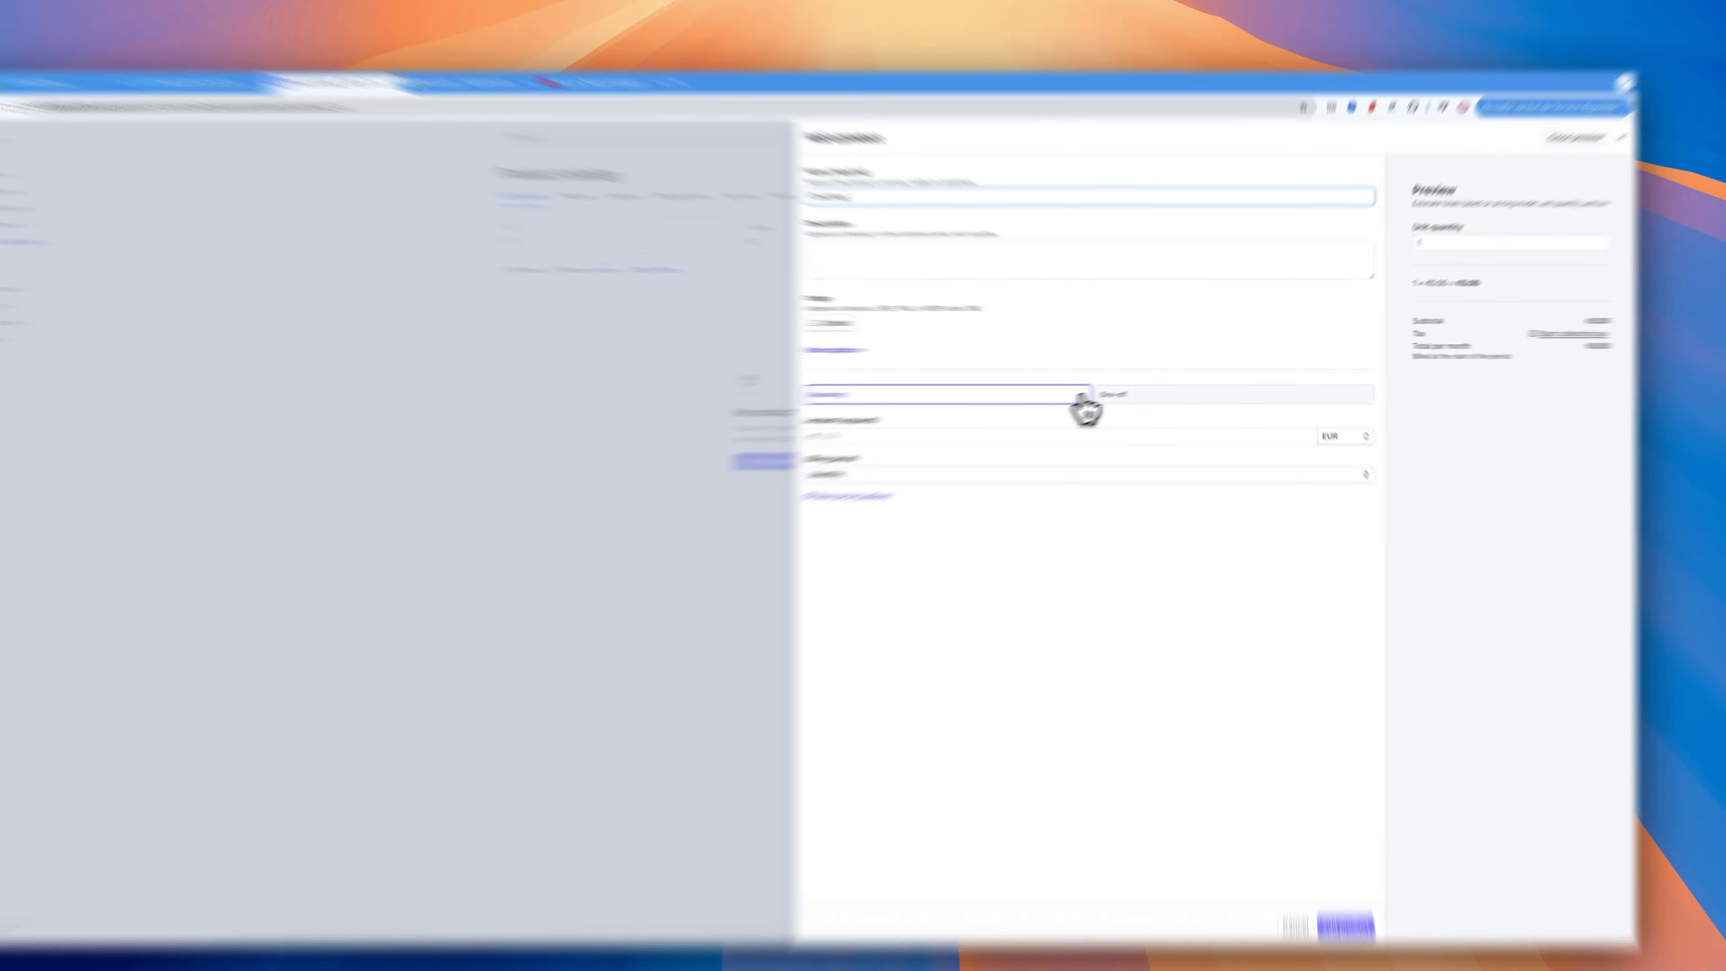
# - Set the Coaching product to a one-off price of 1,000.00 USD and add it to the catalog
pyautogui.click(1139, 387)
pyautogui.click(910, 422)
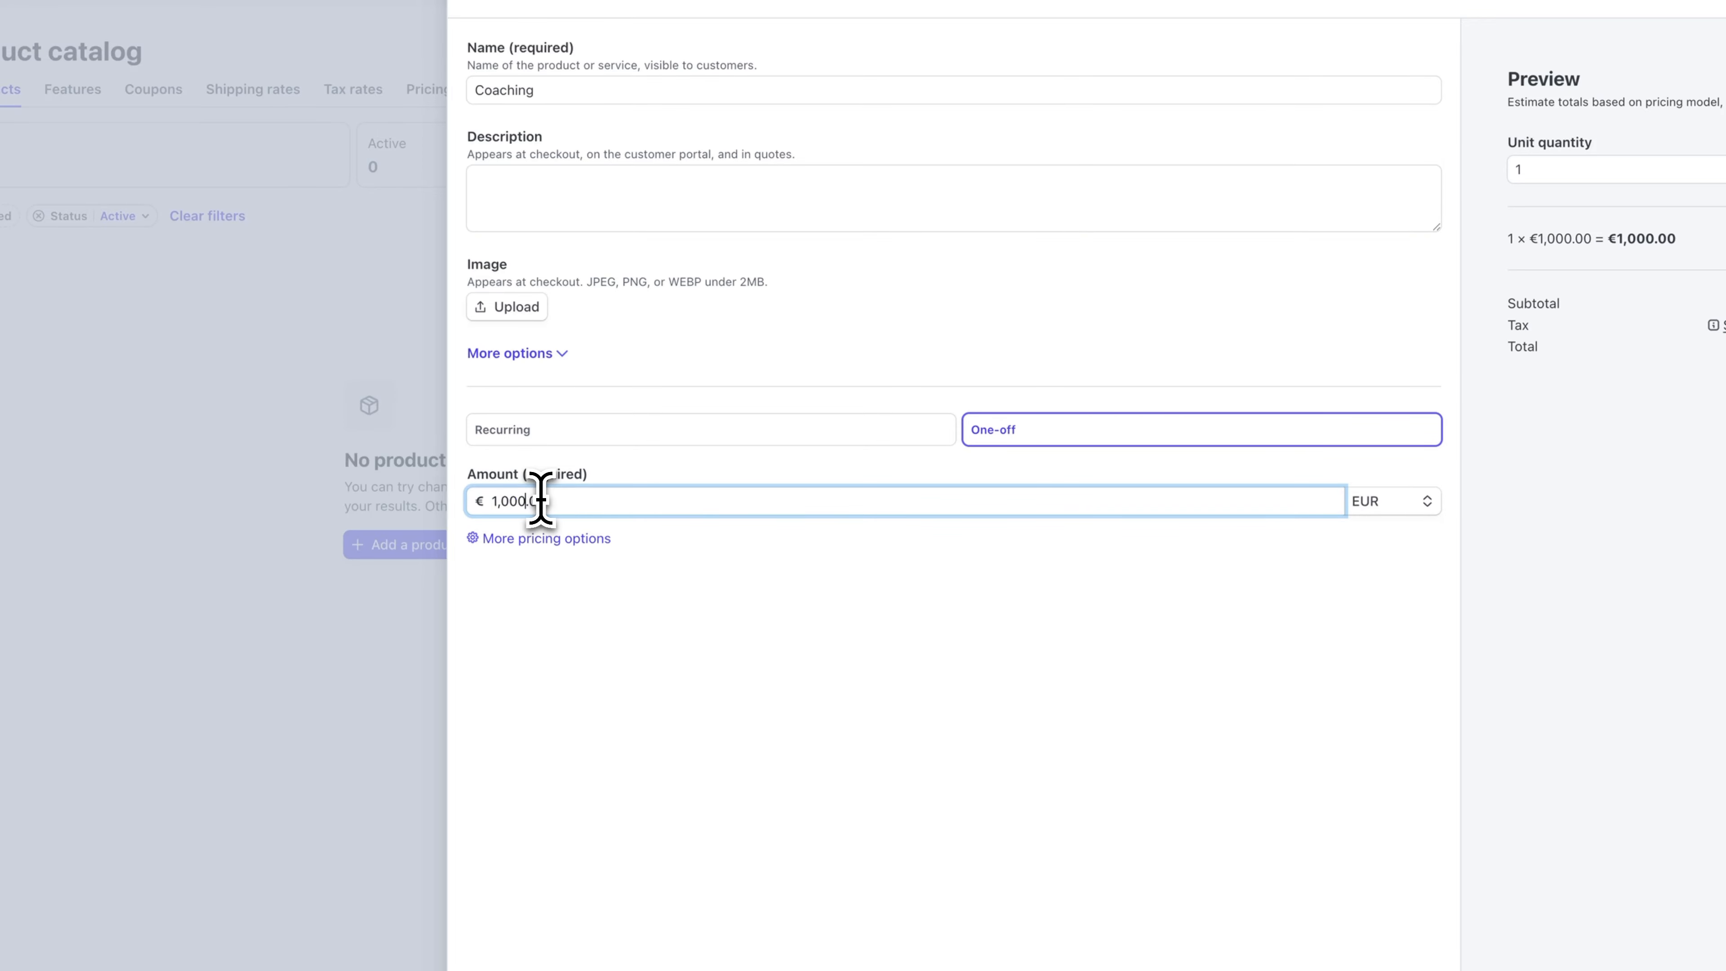
pyautogui.click(1426, 501)
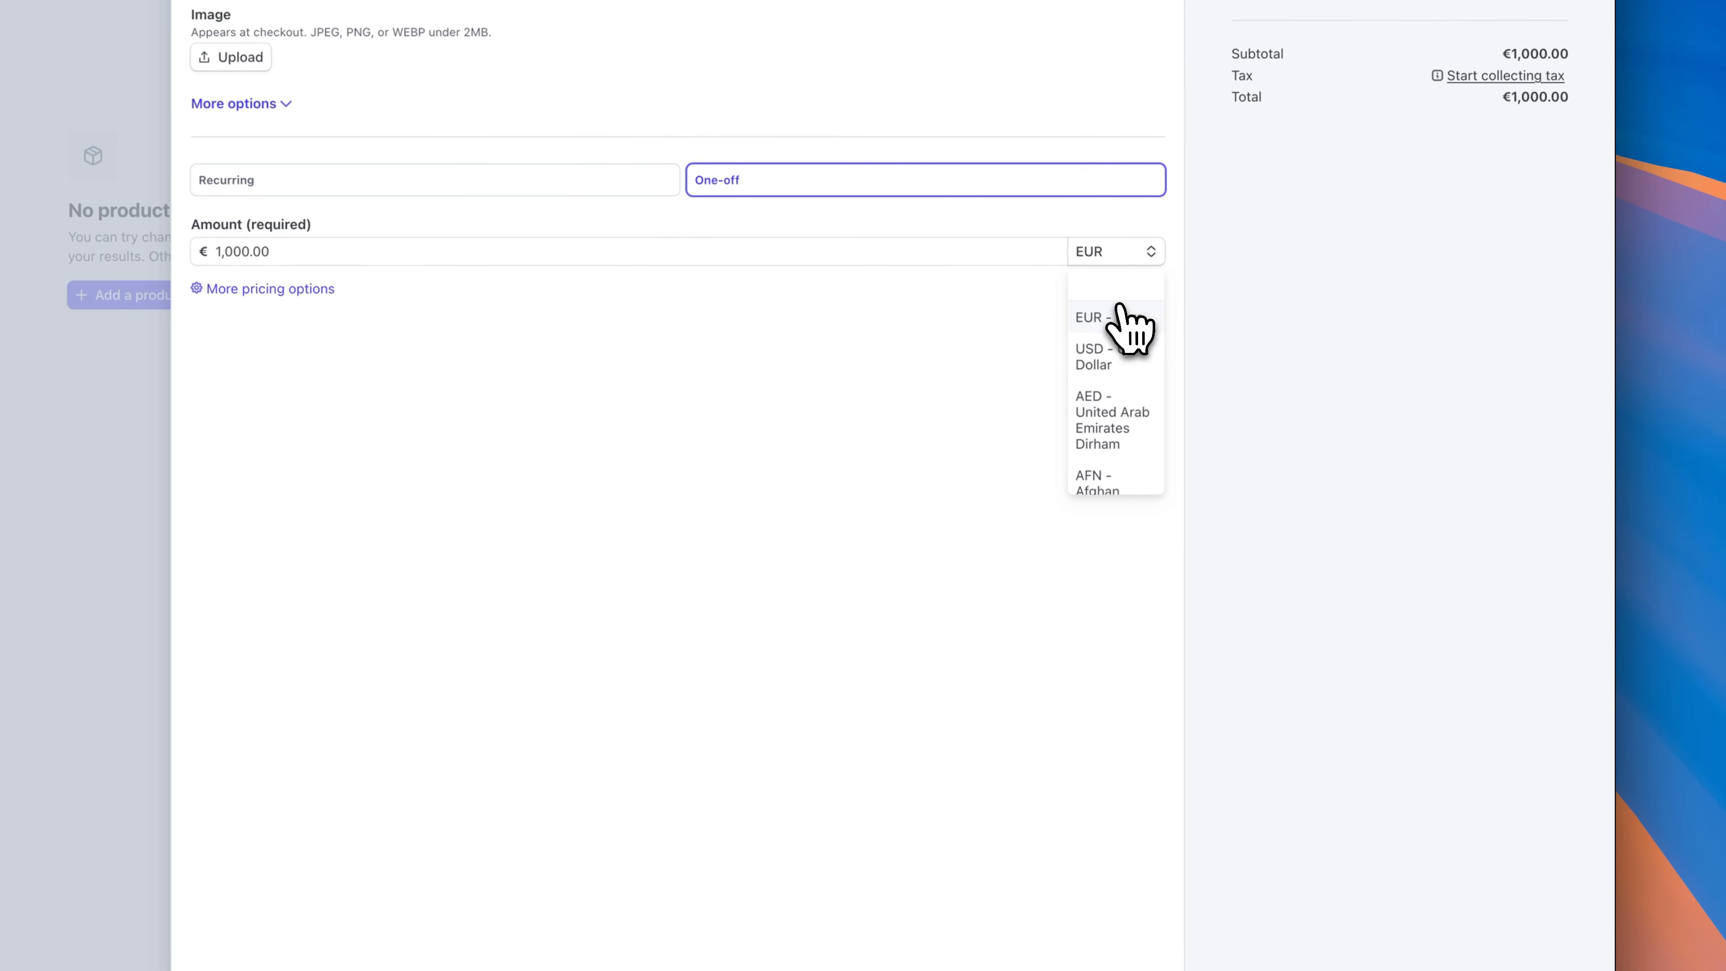
pyautogui.click(1108, 359)
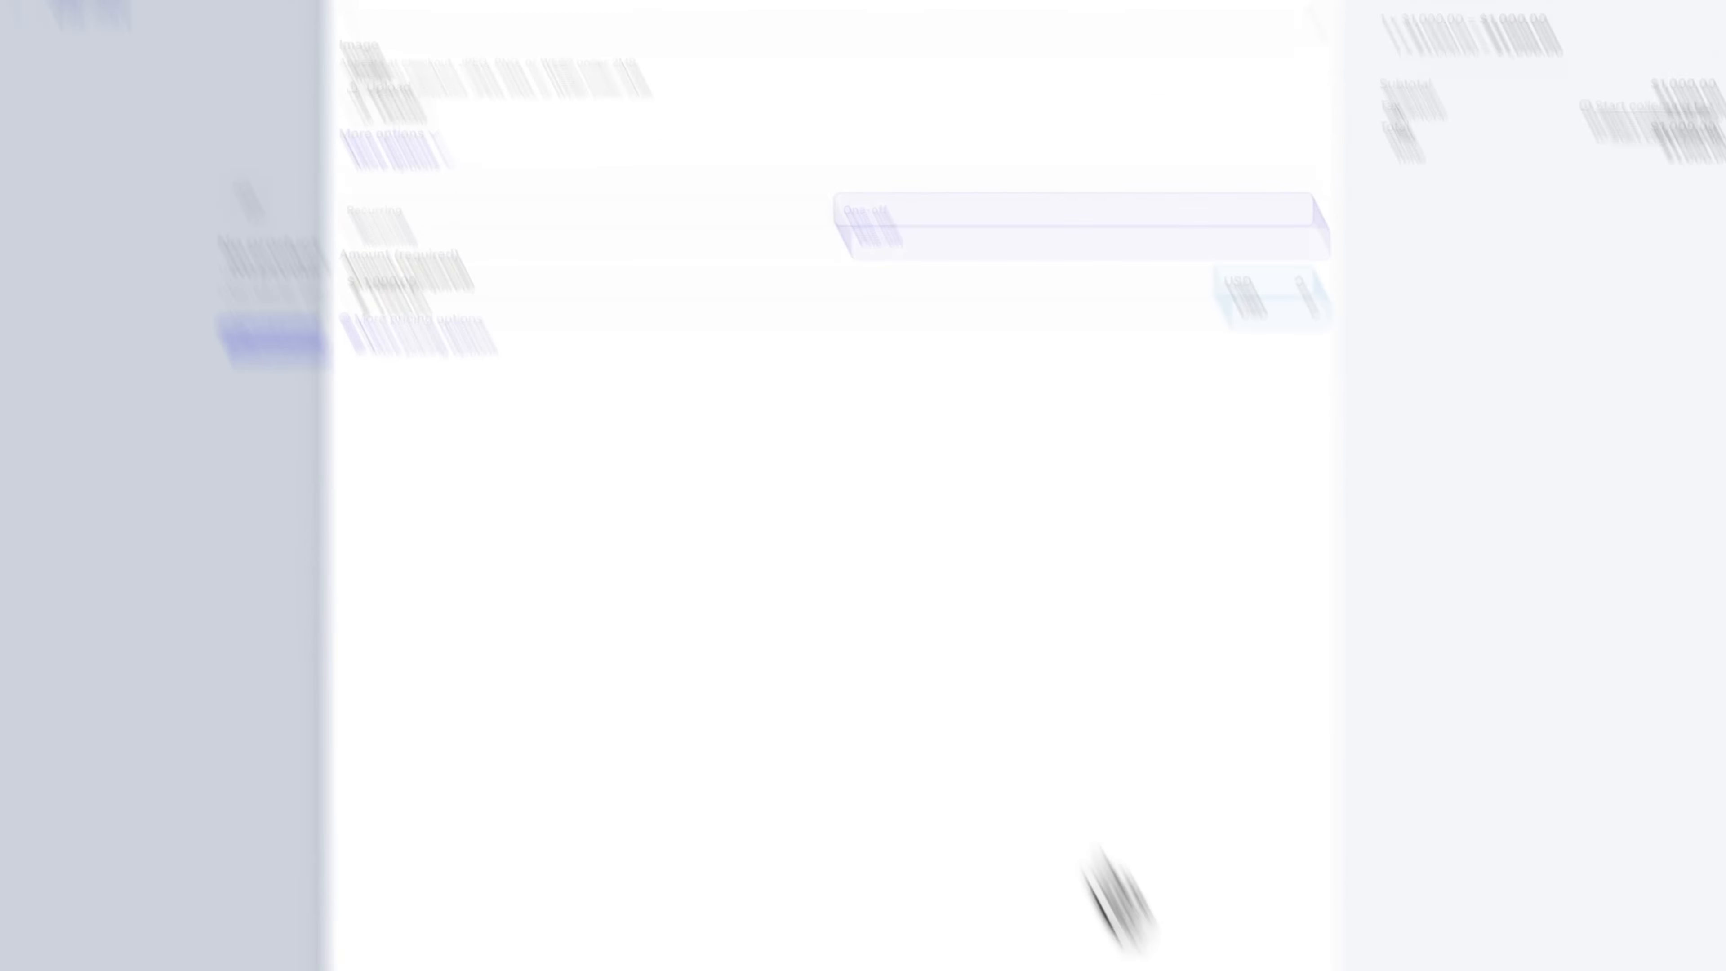
pyautogui.click(1118, 831)
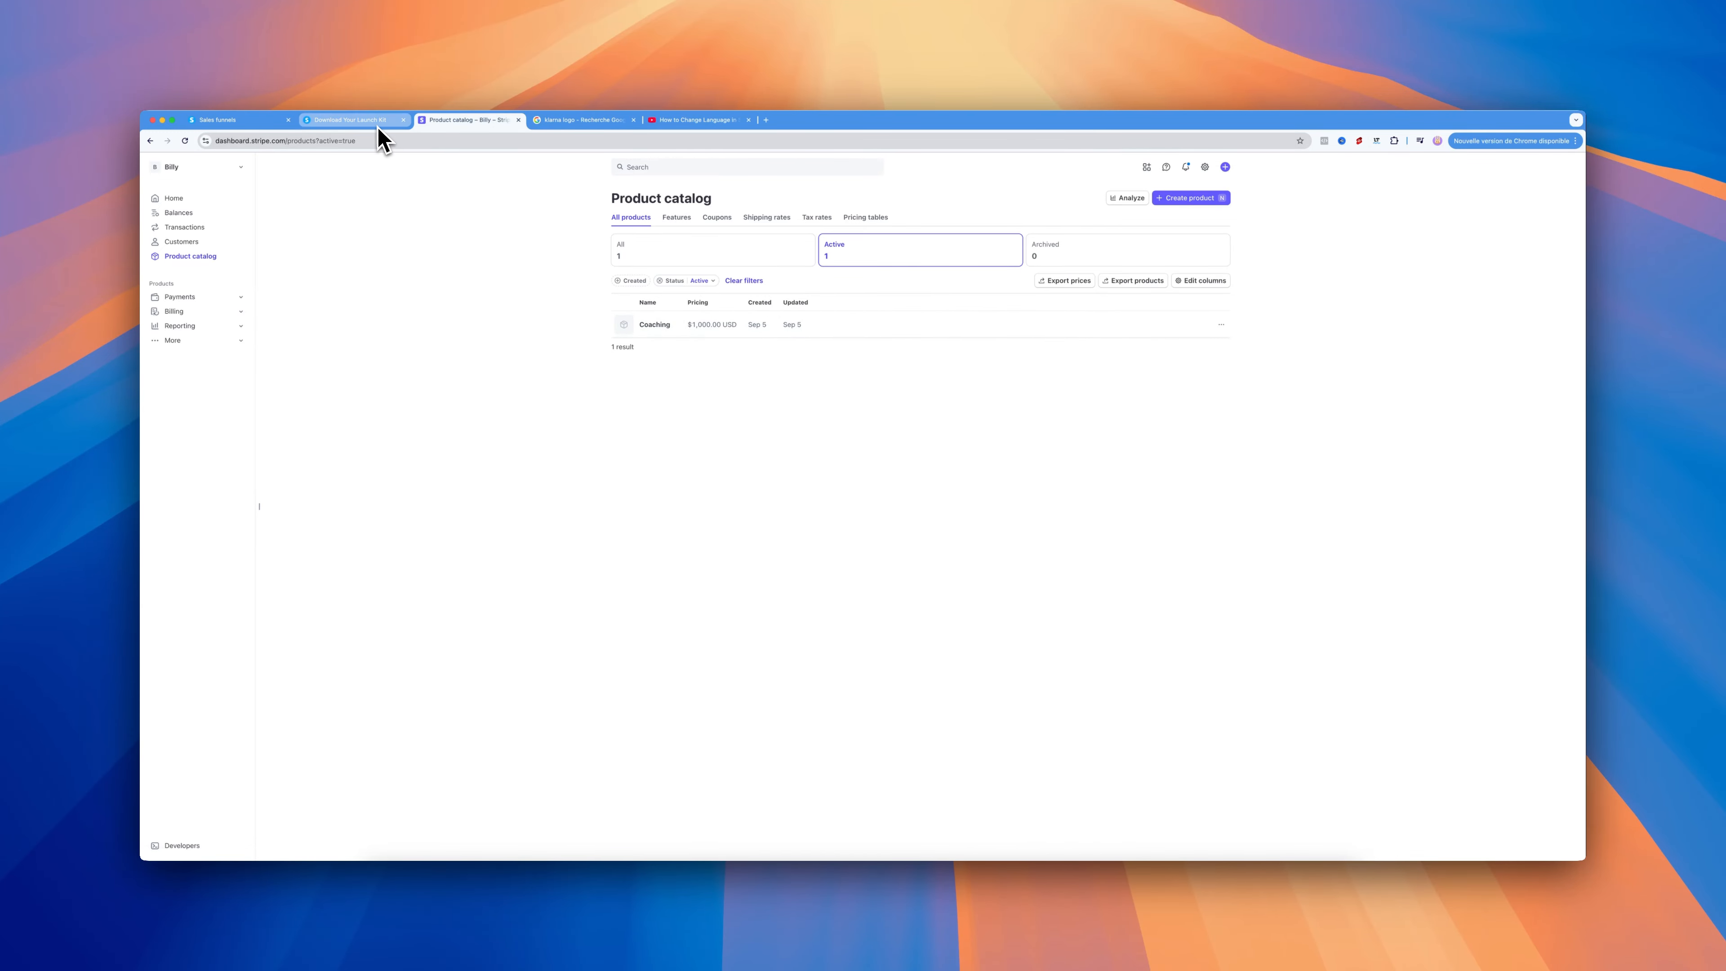
# - Start a new Stripe payment link for the $1,000.00 USD Coaching product and expand its advanced options
pyautogui.click(250, 122)
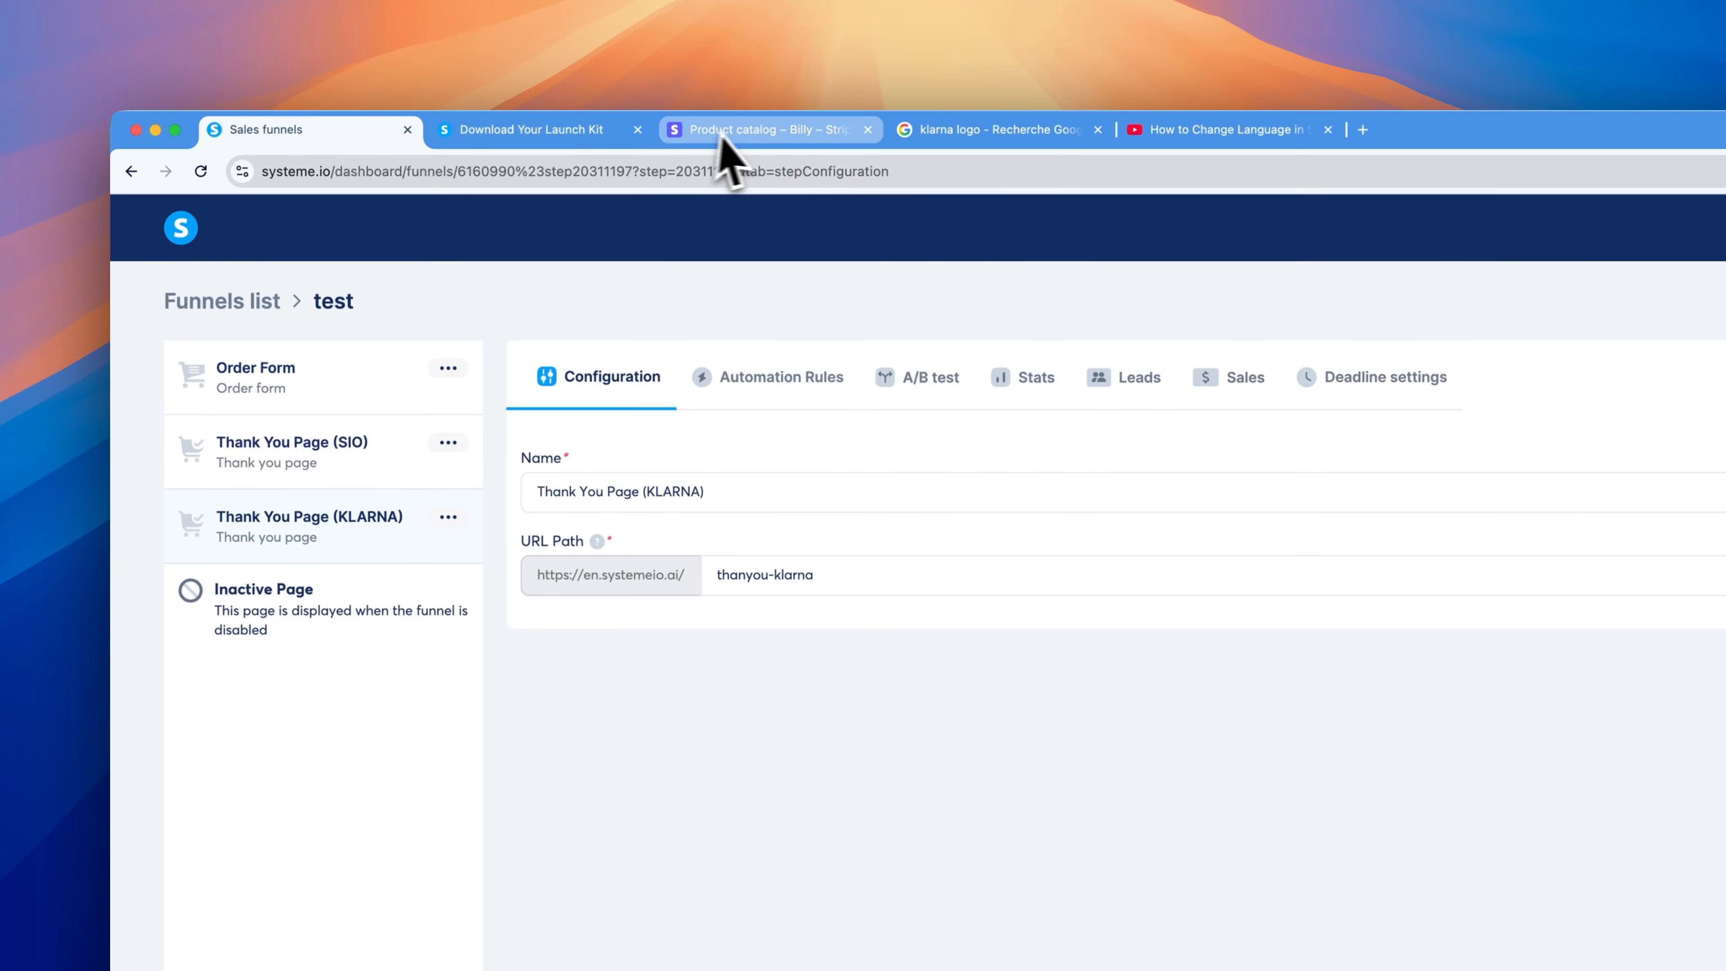
pyautogui.click(454, 123)
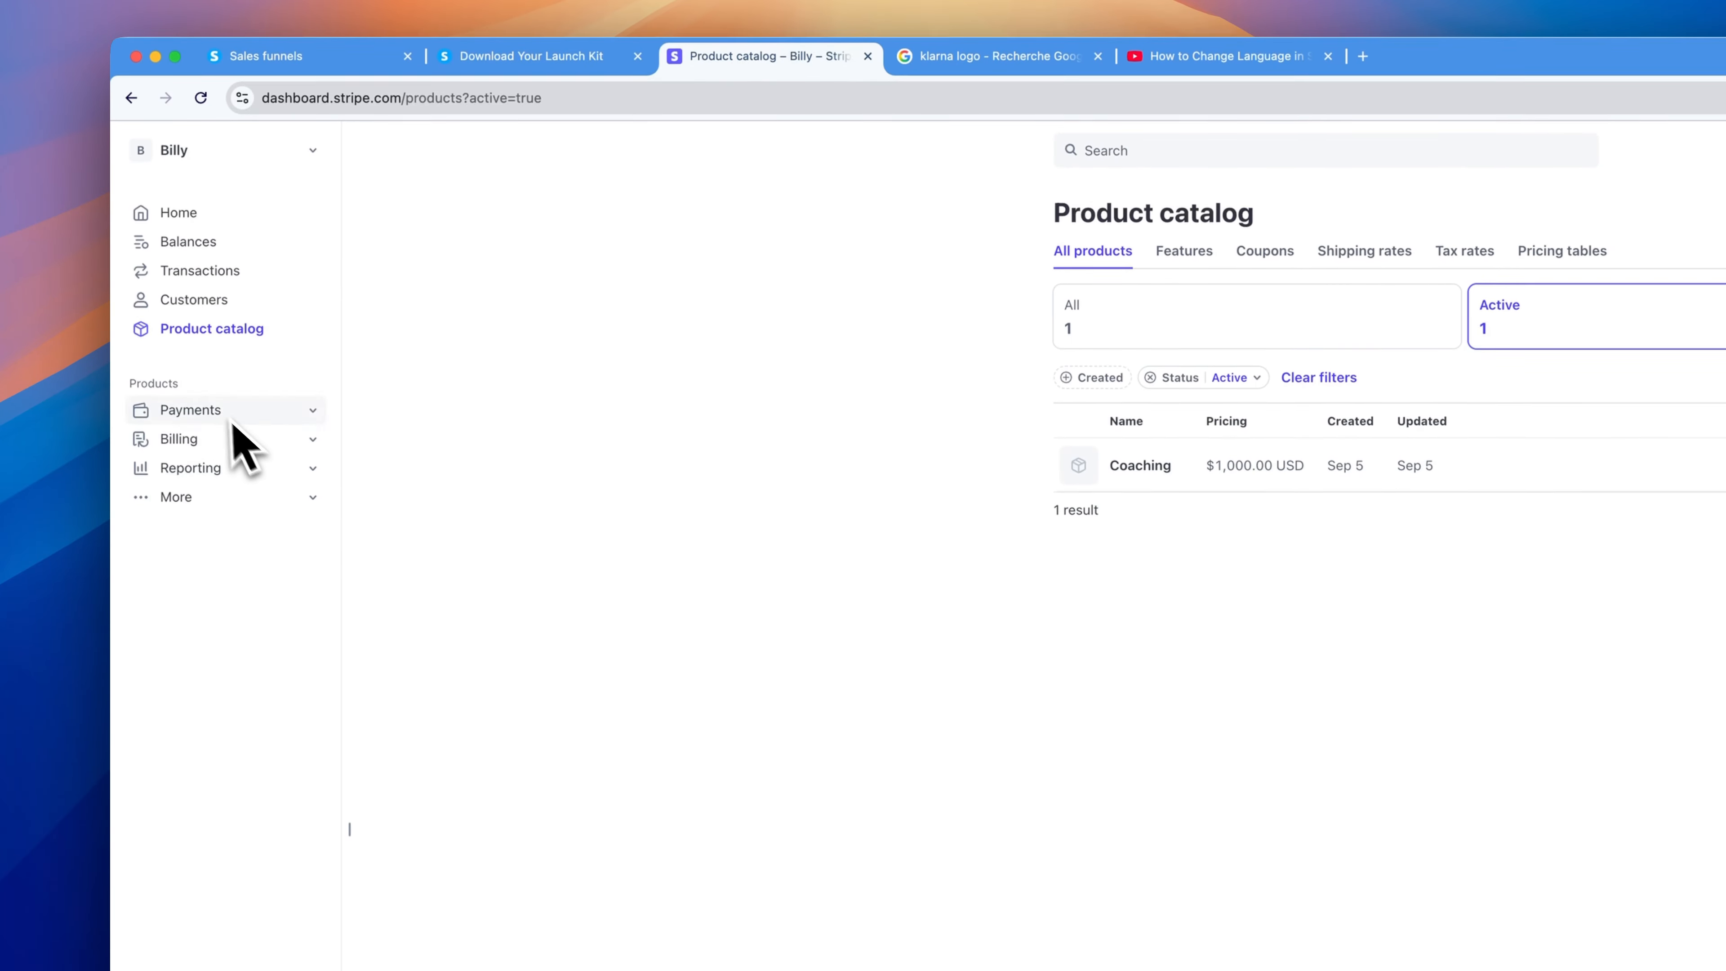
pyautogui.click(312, 411)
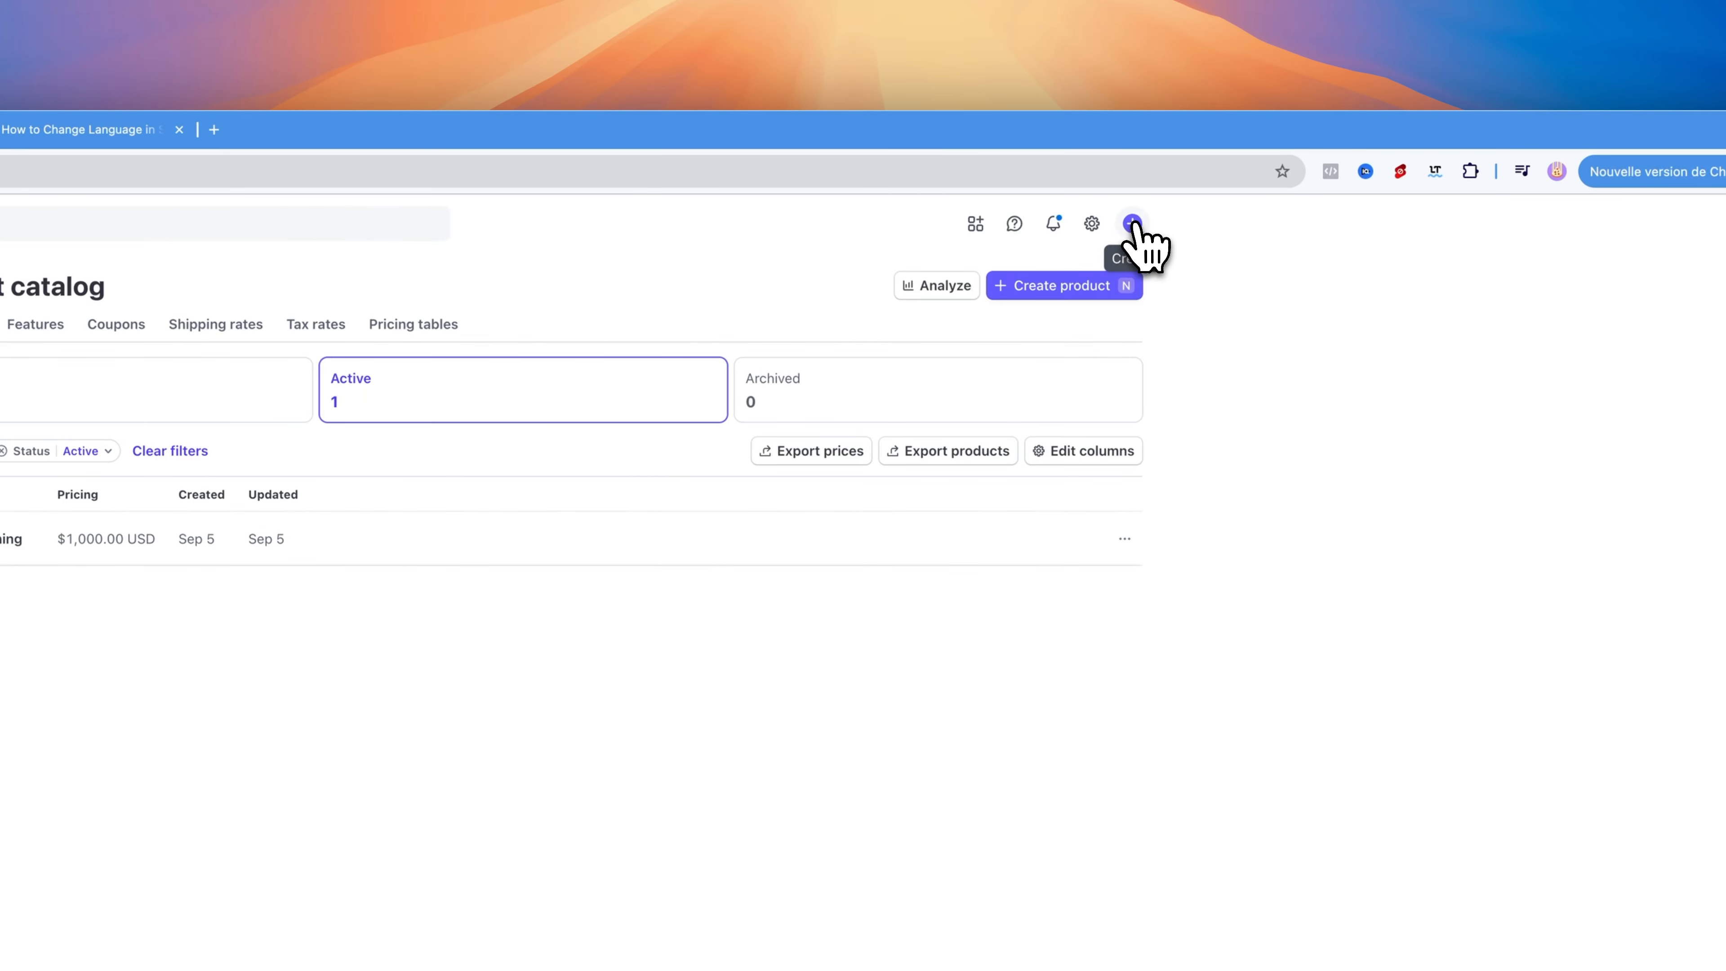
pyautogui.click(1134, 227)
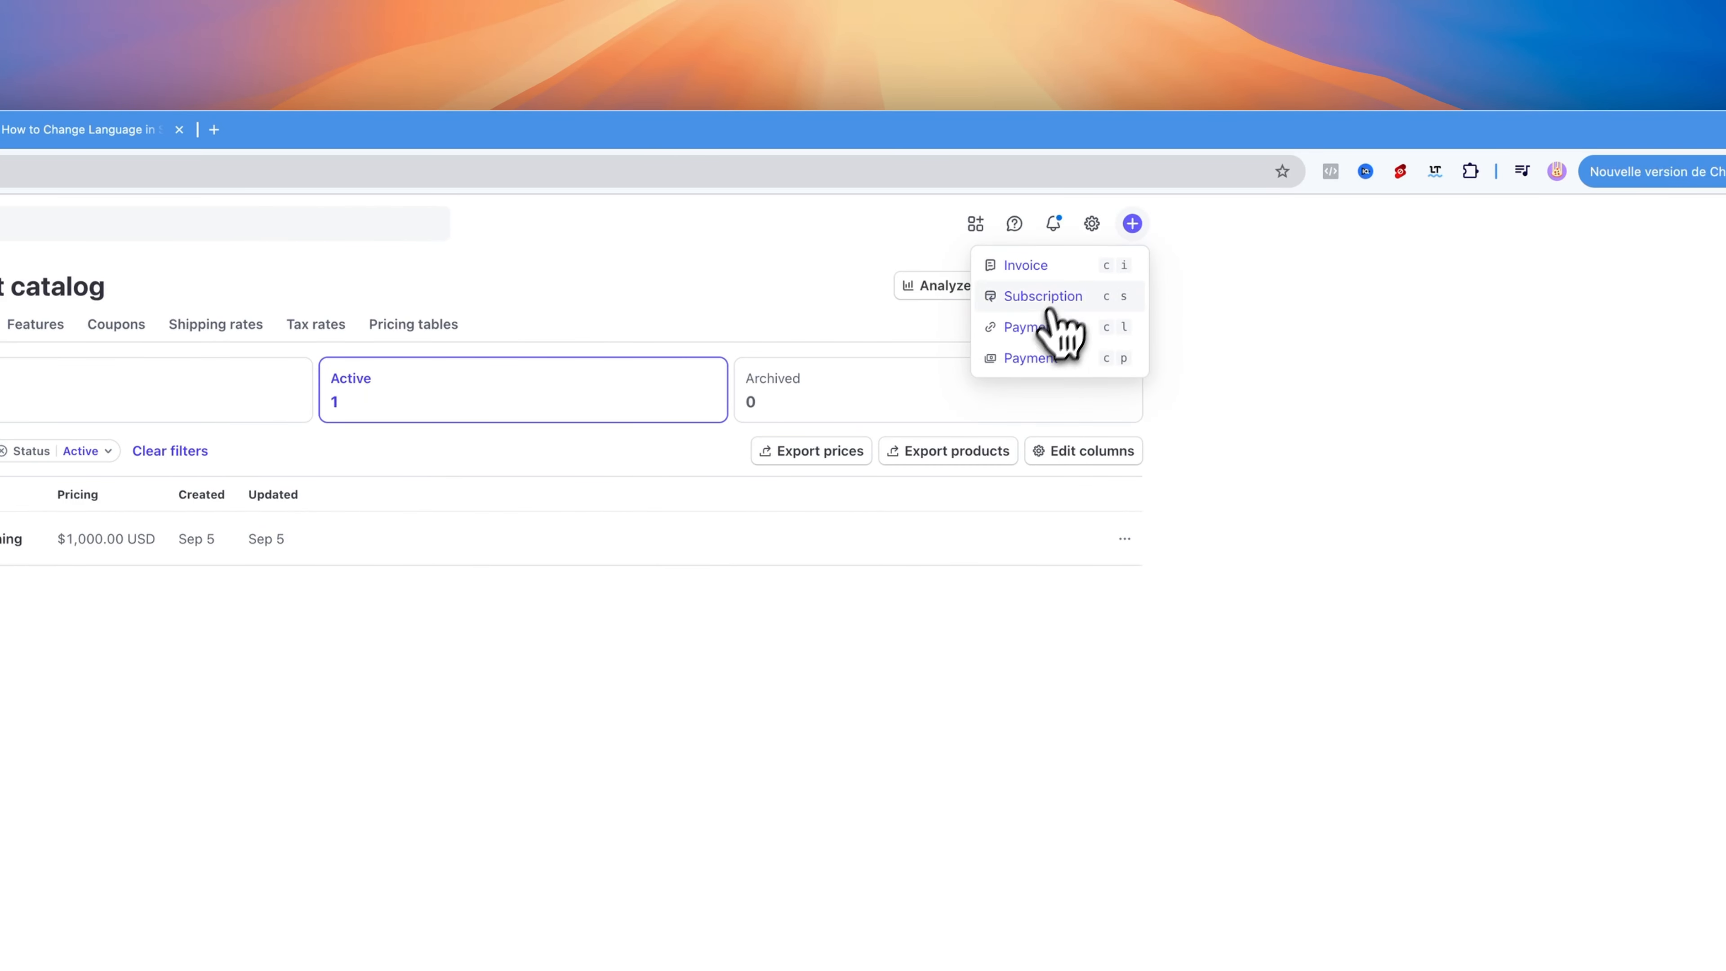
pyautogui.click(1041, 325)
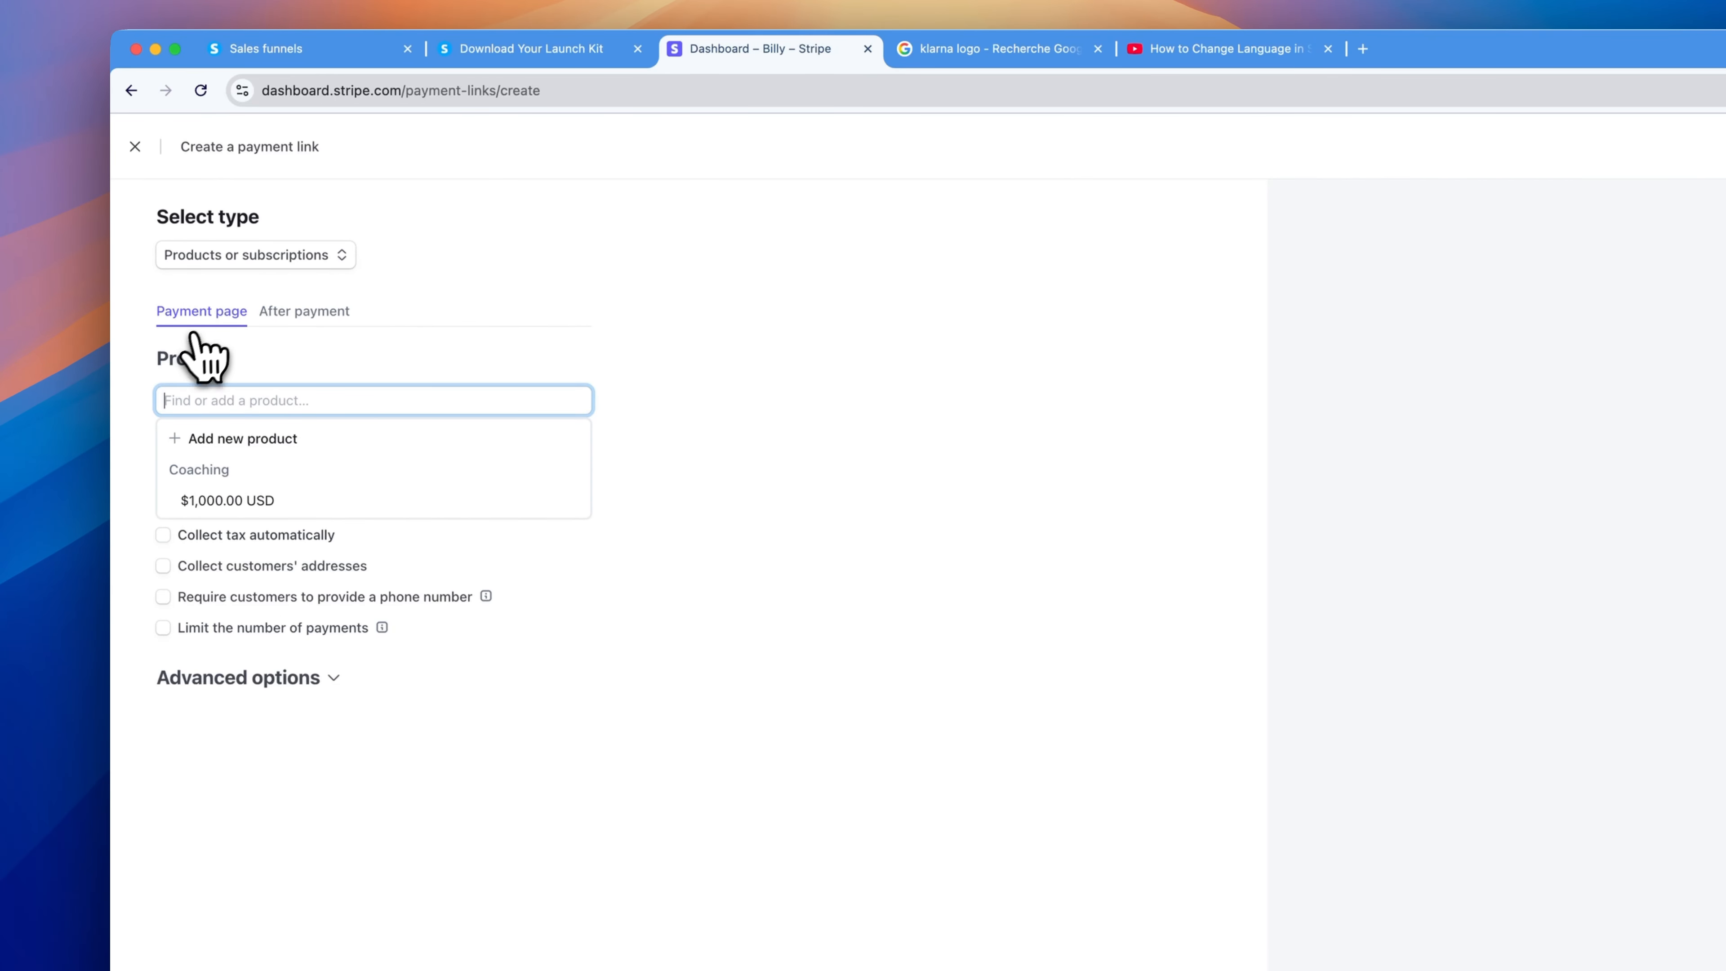
pyautogui.click(234, 503)
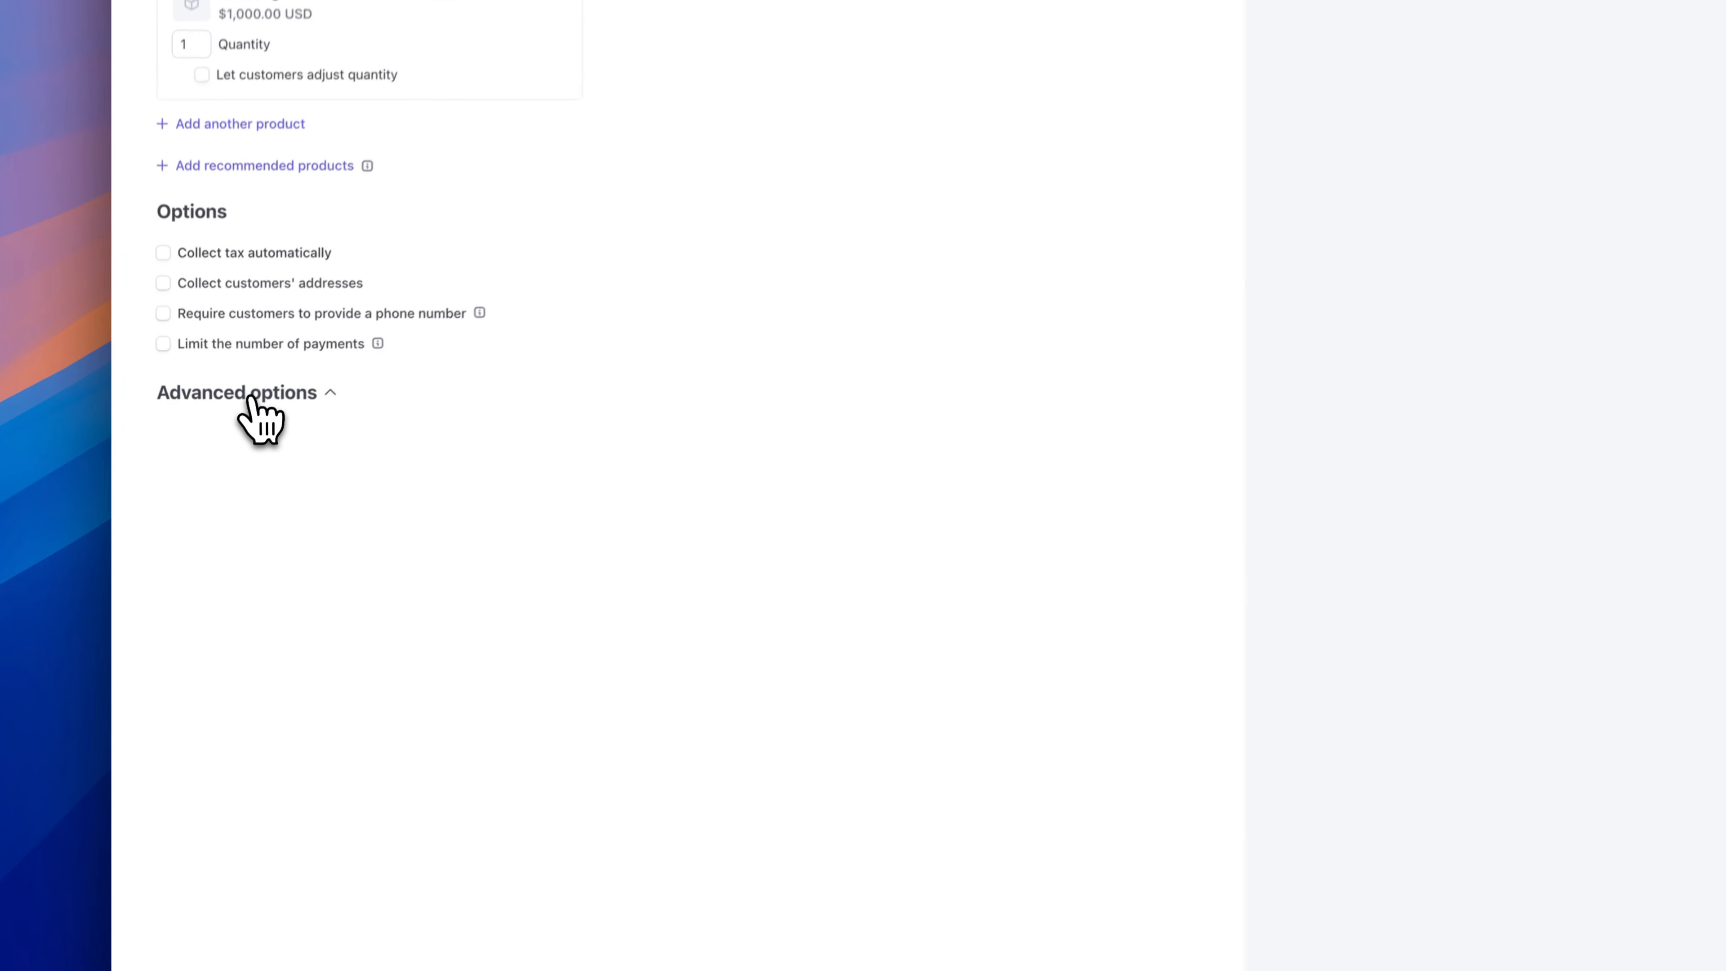
pyautogui.click(212, 511)
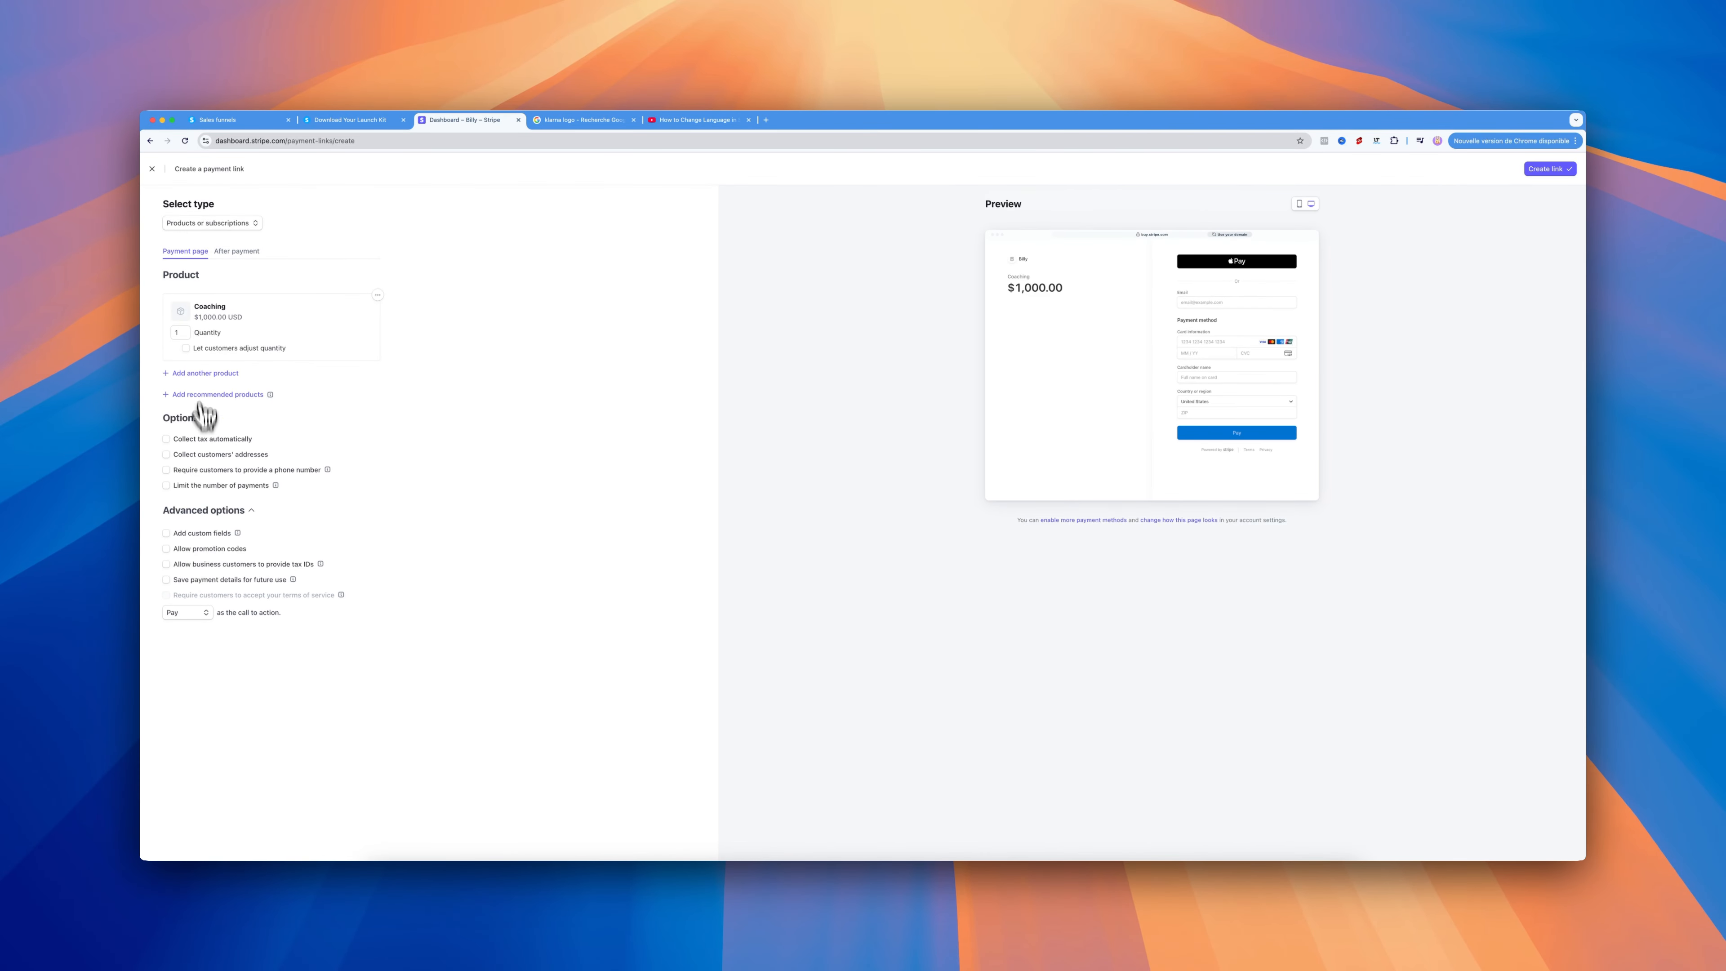
pyautogui.click(237, 253)
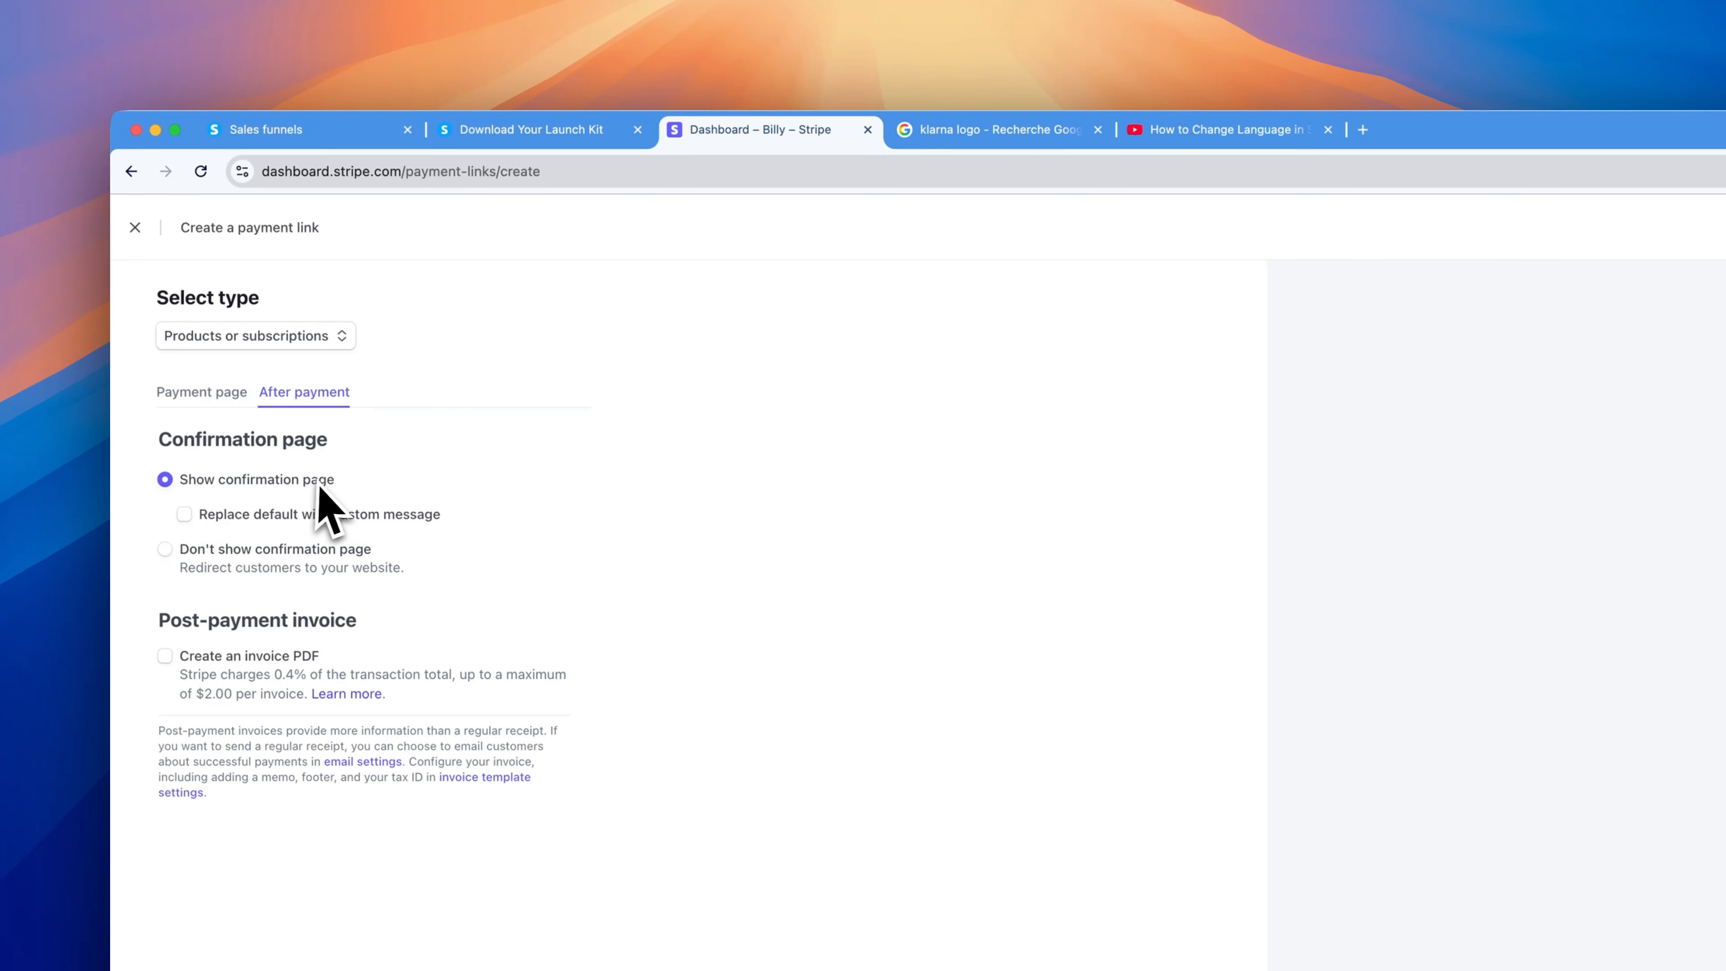
pyautogui.click(199, 552)
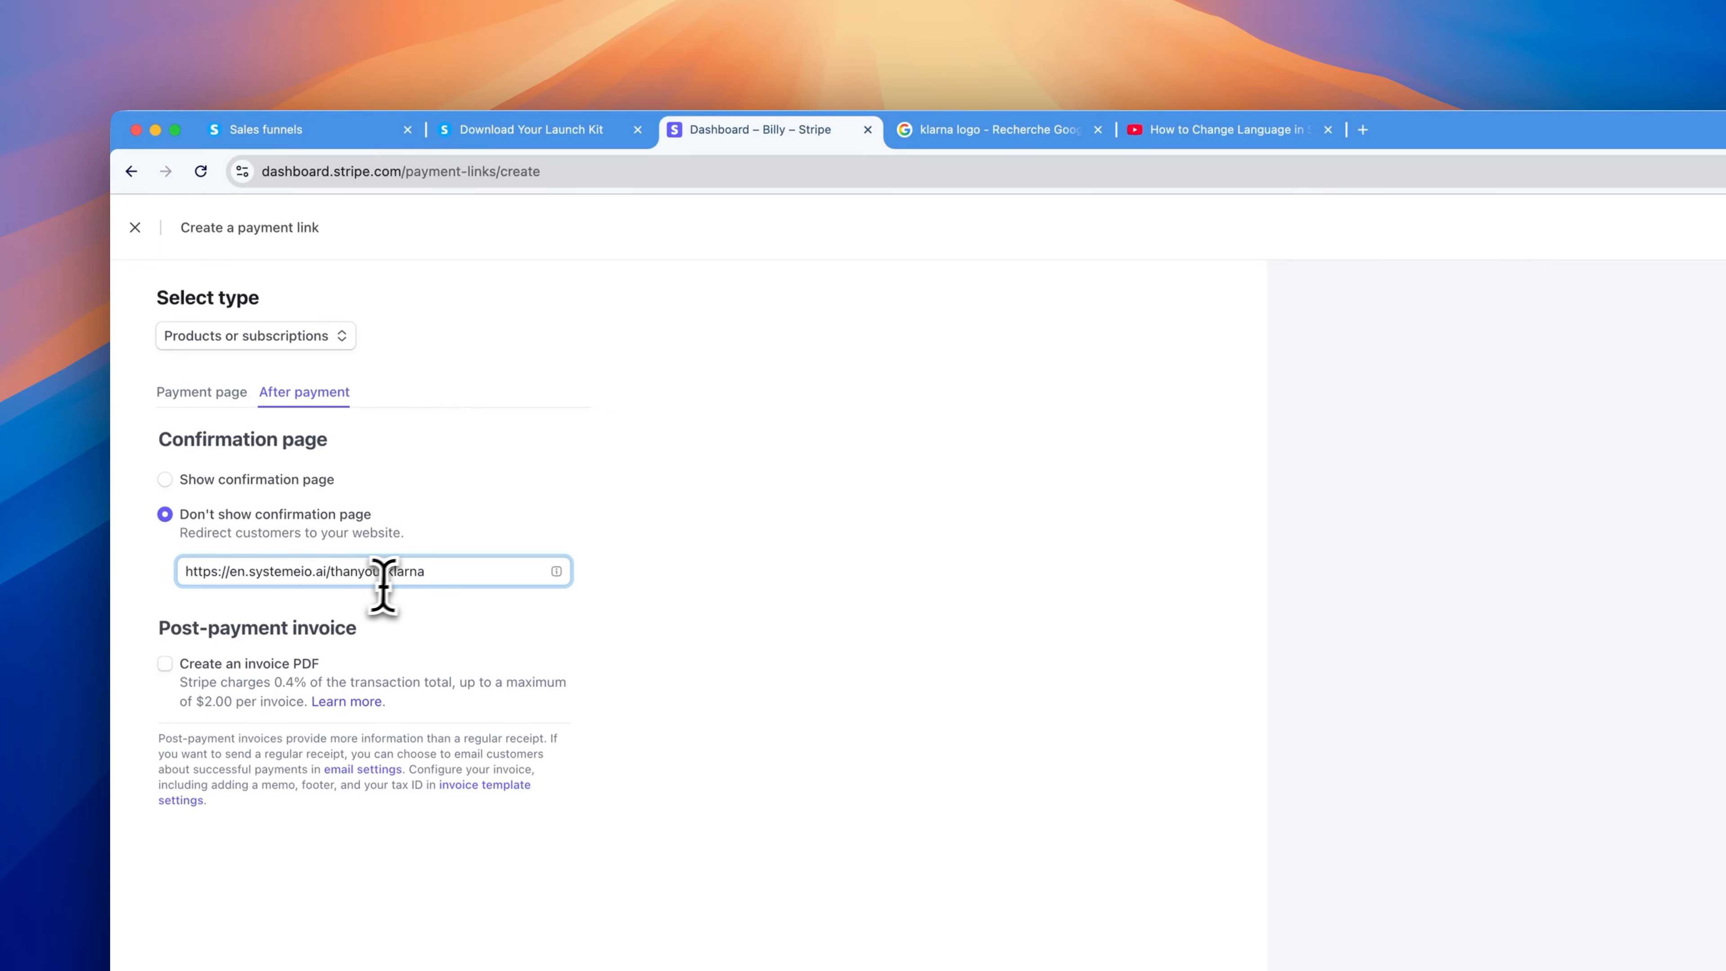
pyautogui.click(376, 139)
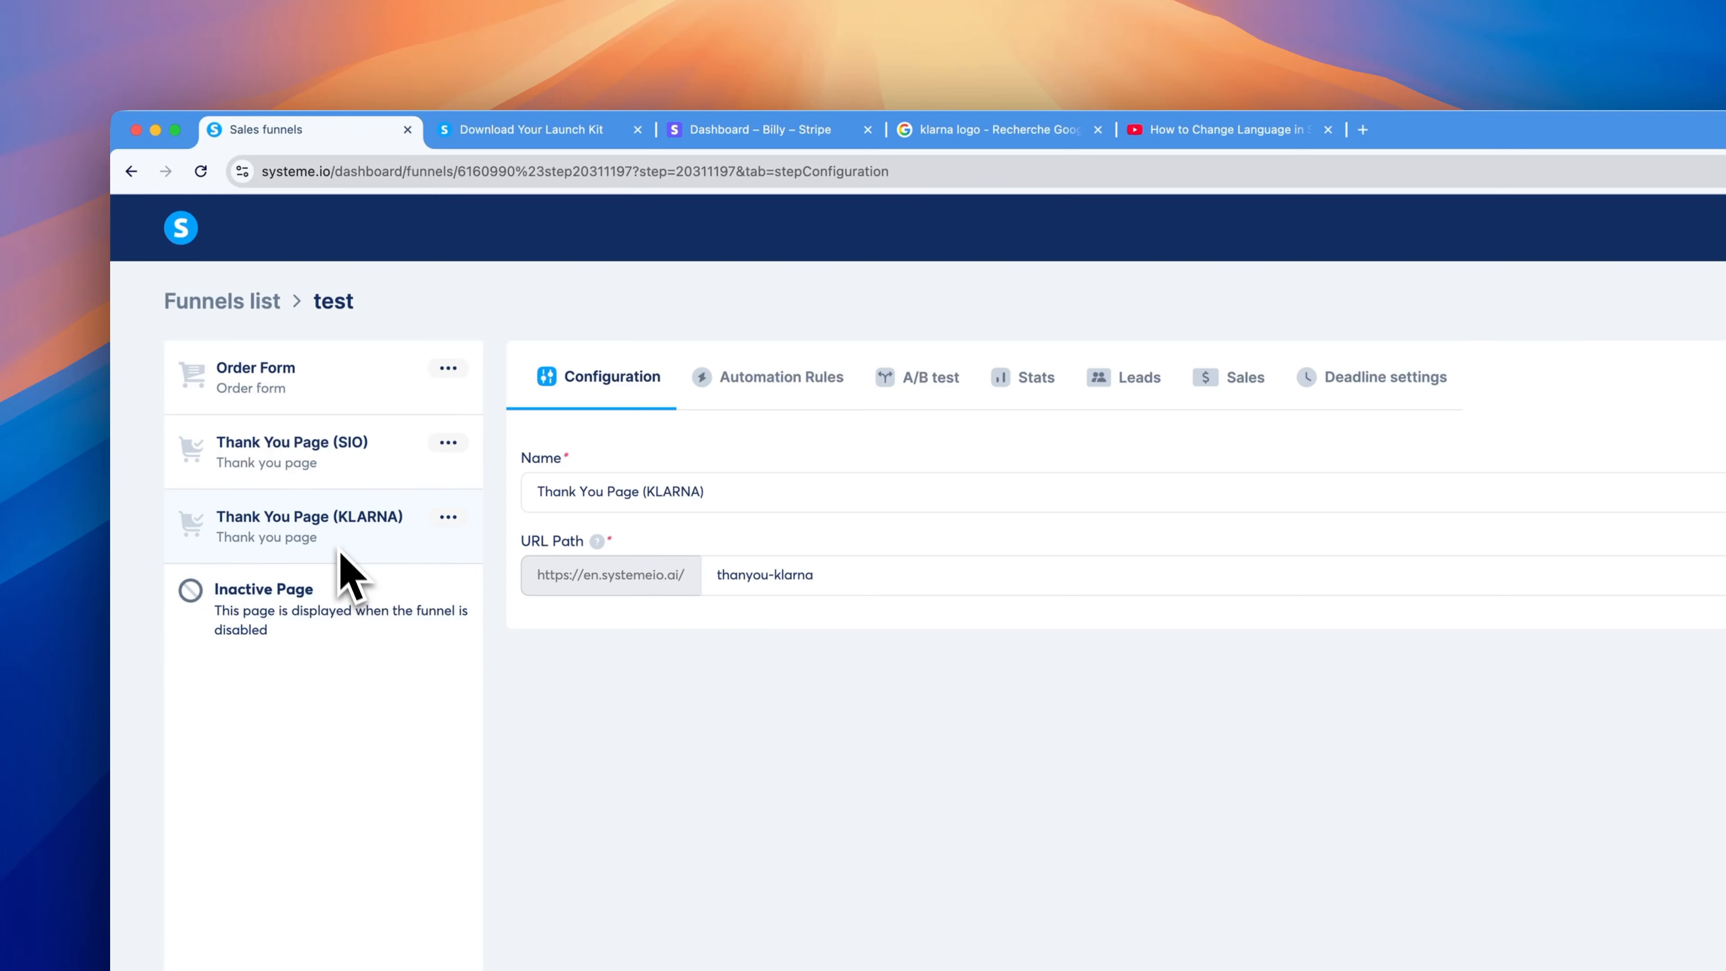
pyautogui.click(748, 136)
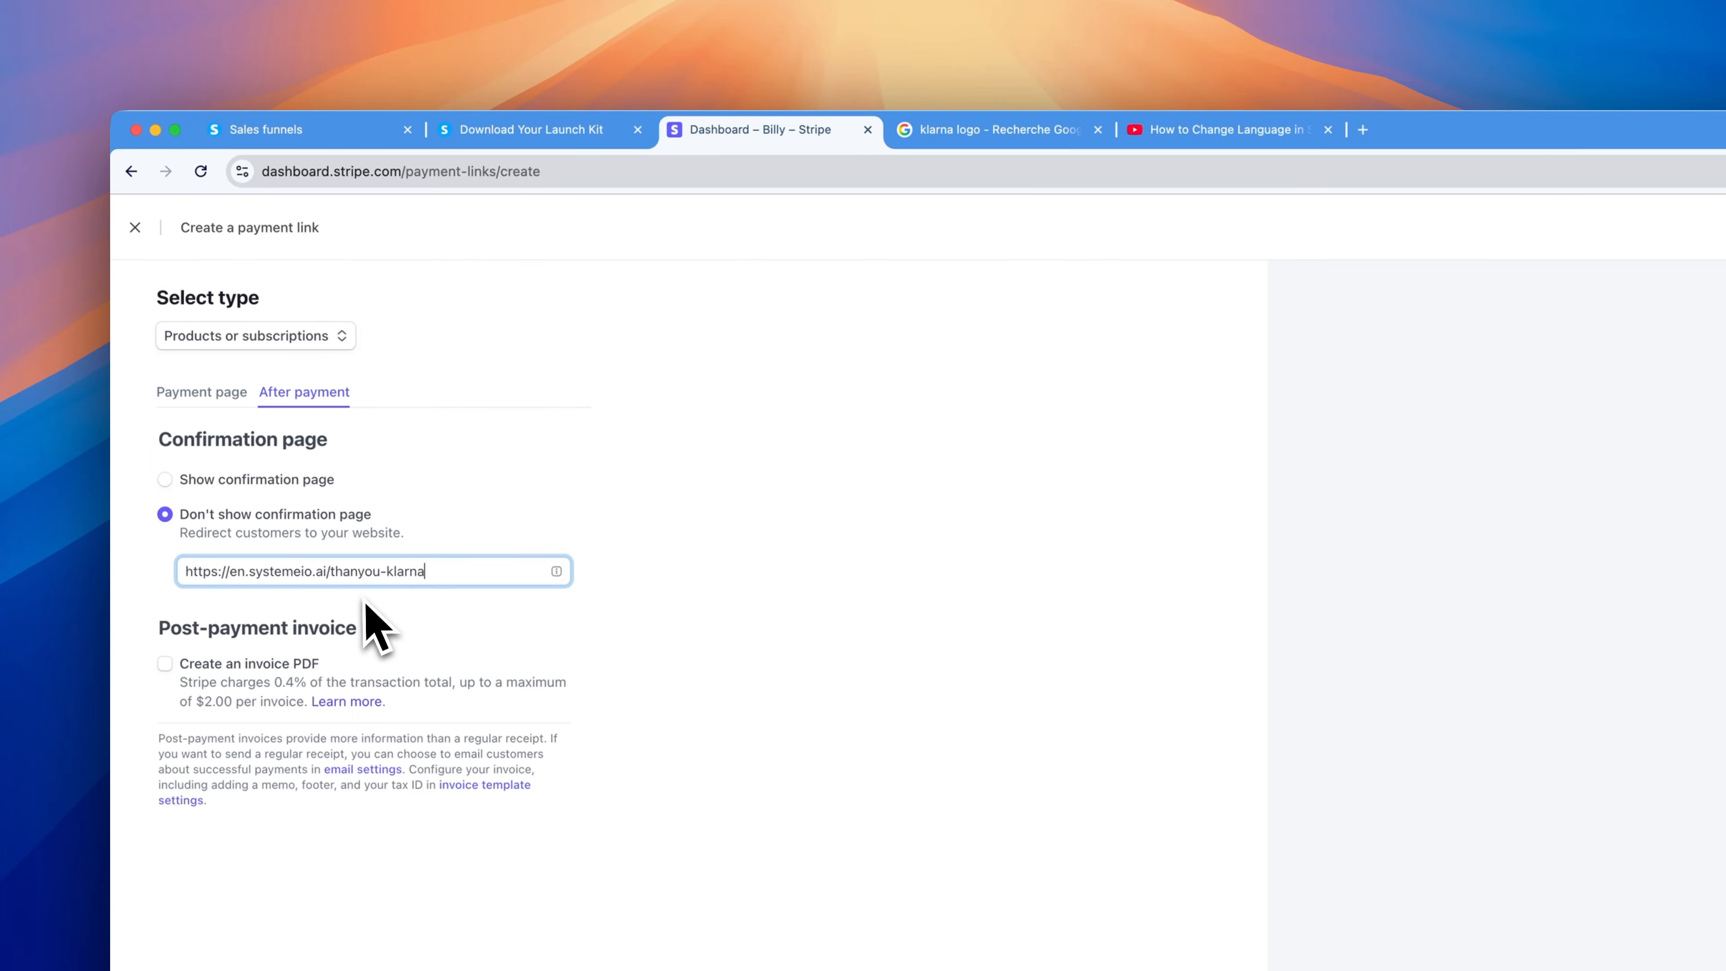
pyautogui.click(1539, 230)
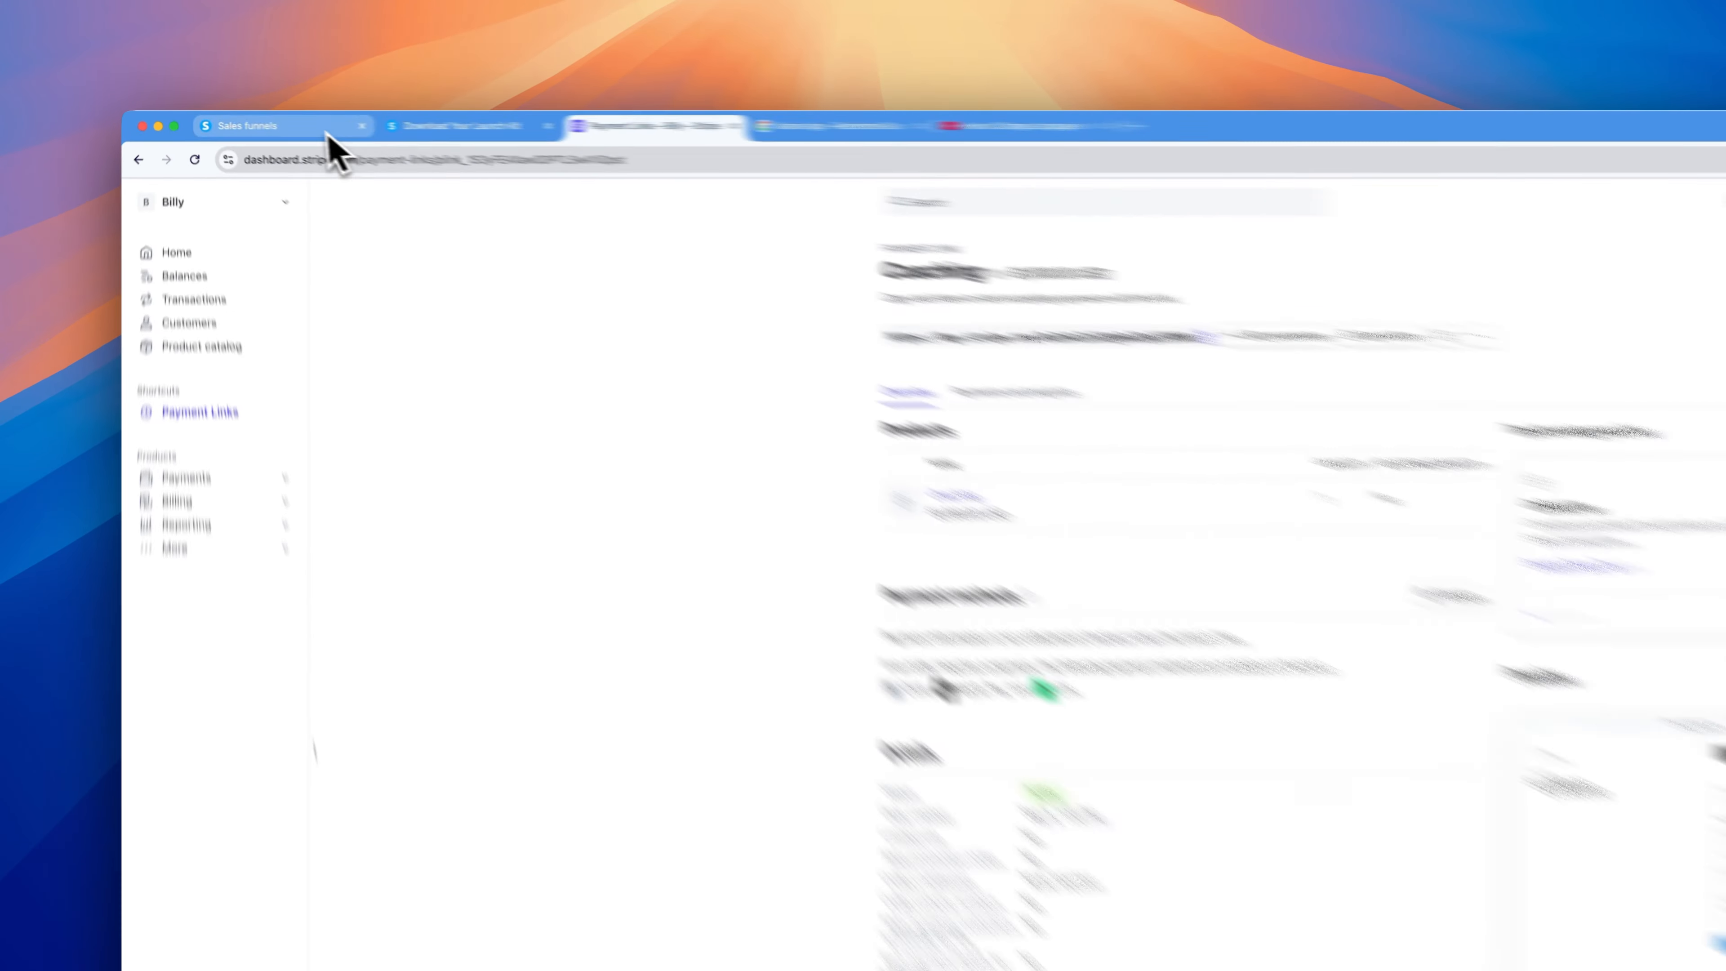
# - Switch to the systeme.io funnel, open the Order Form page in the editor, and check the Klarna logo image results in Google
pyautogui.click(264, 122)
pyautogui.click(289, 401)
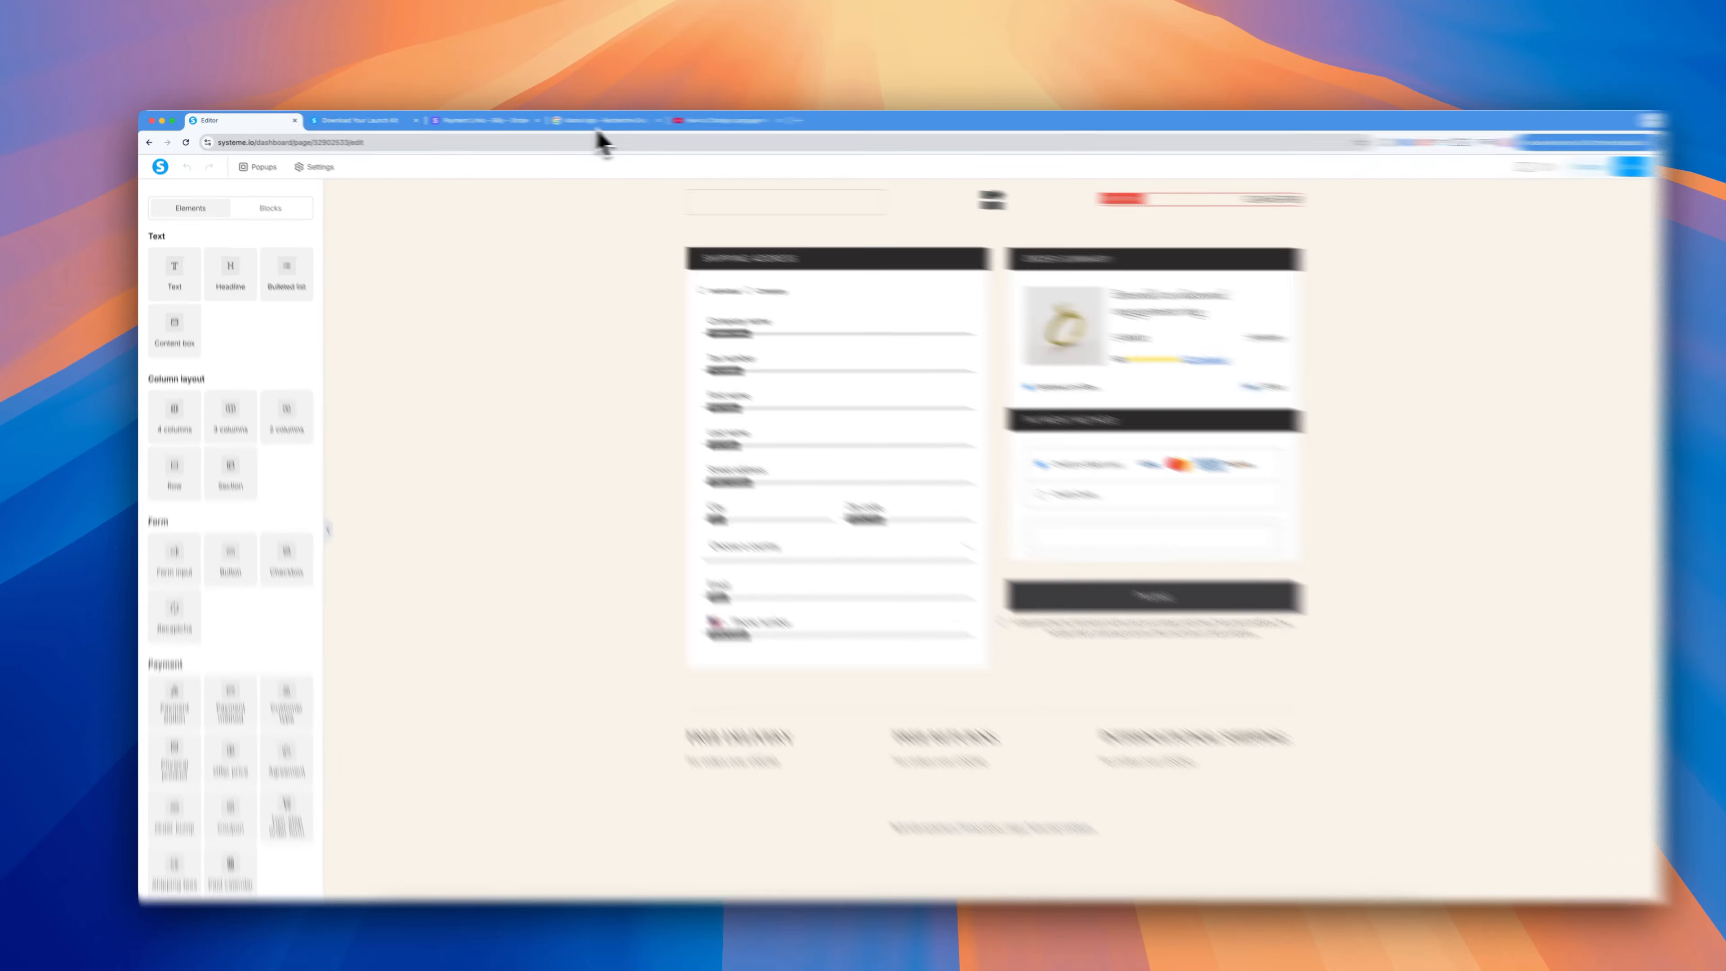
pyautogui.click(601, 122)
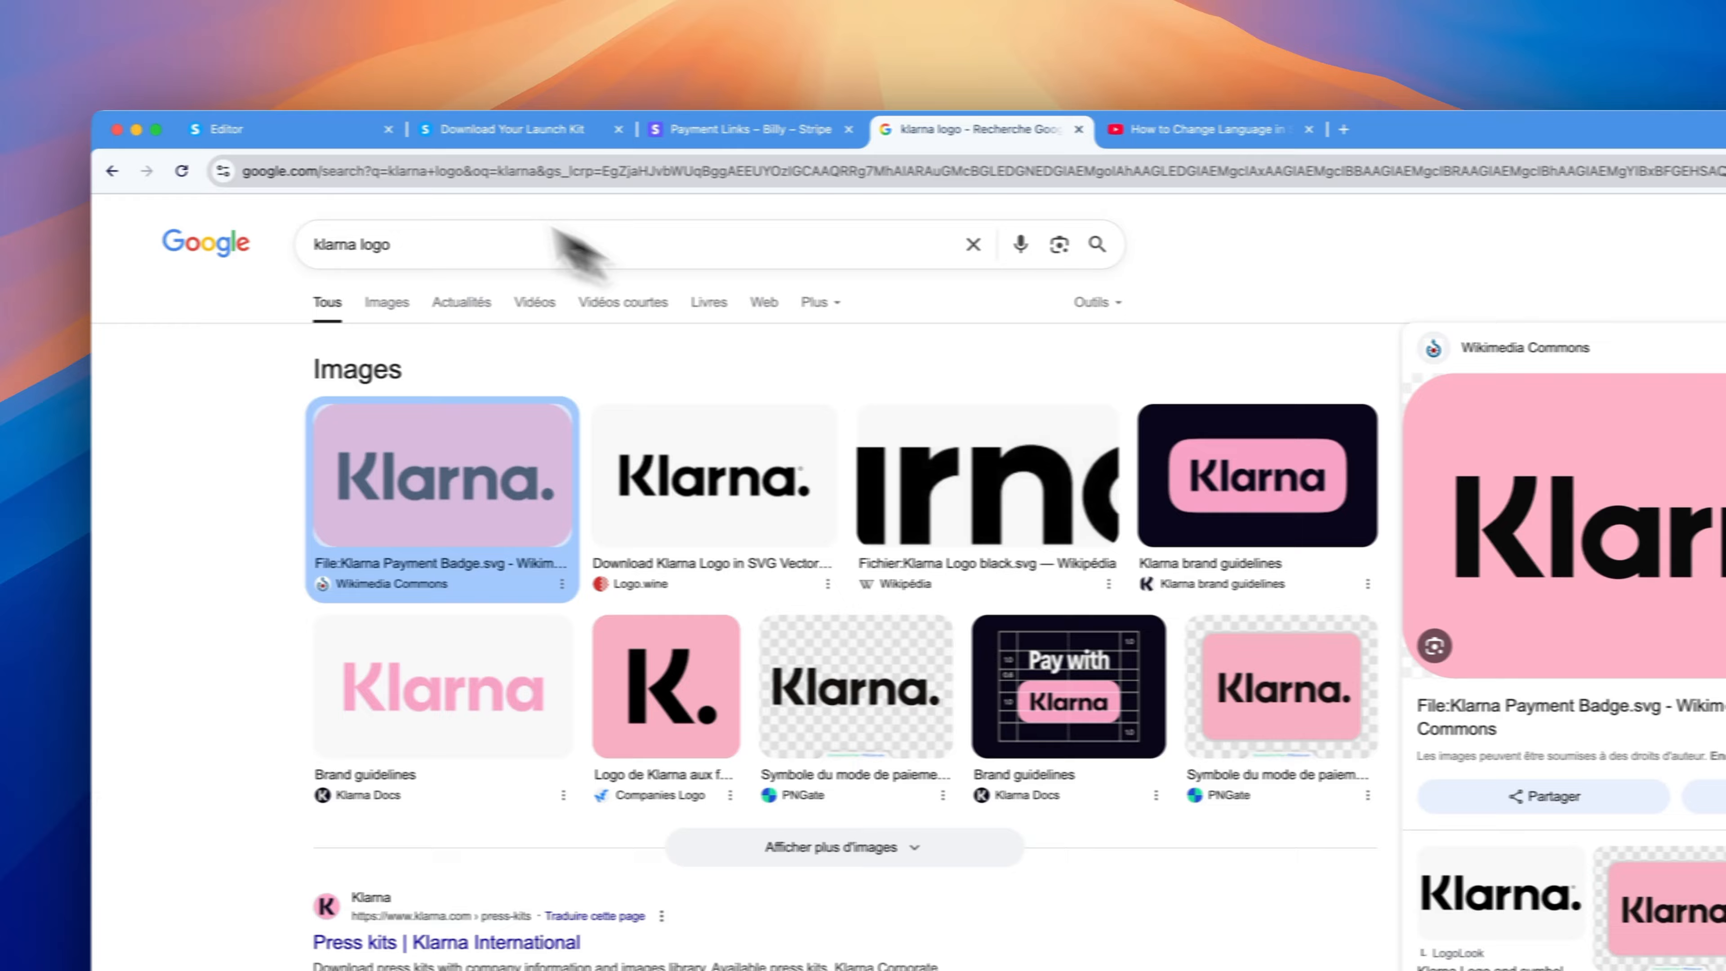
pyautogui.click(340, 136)
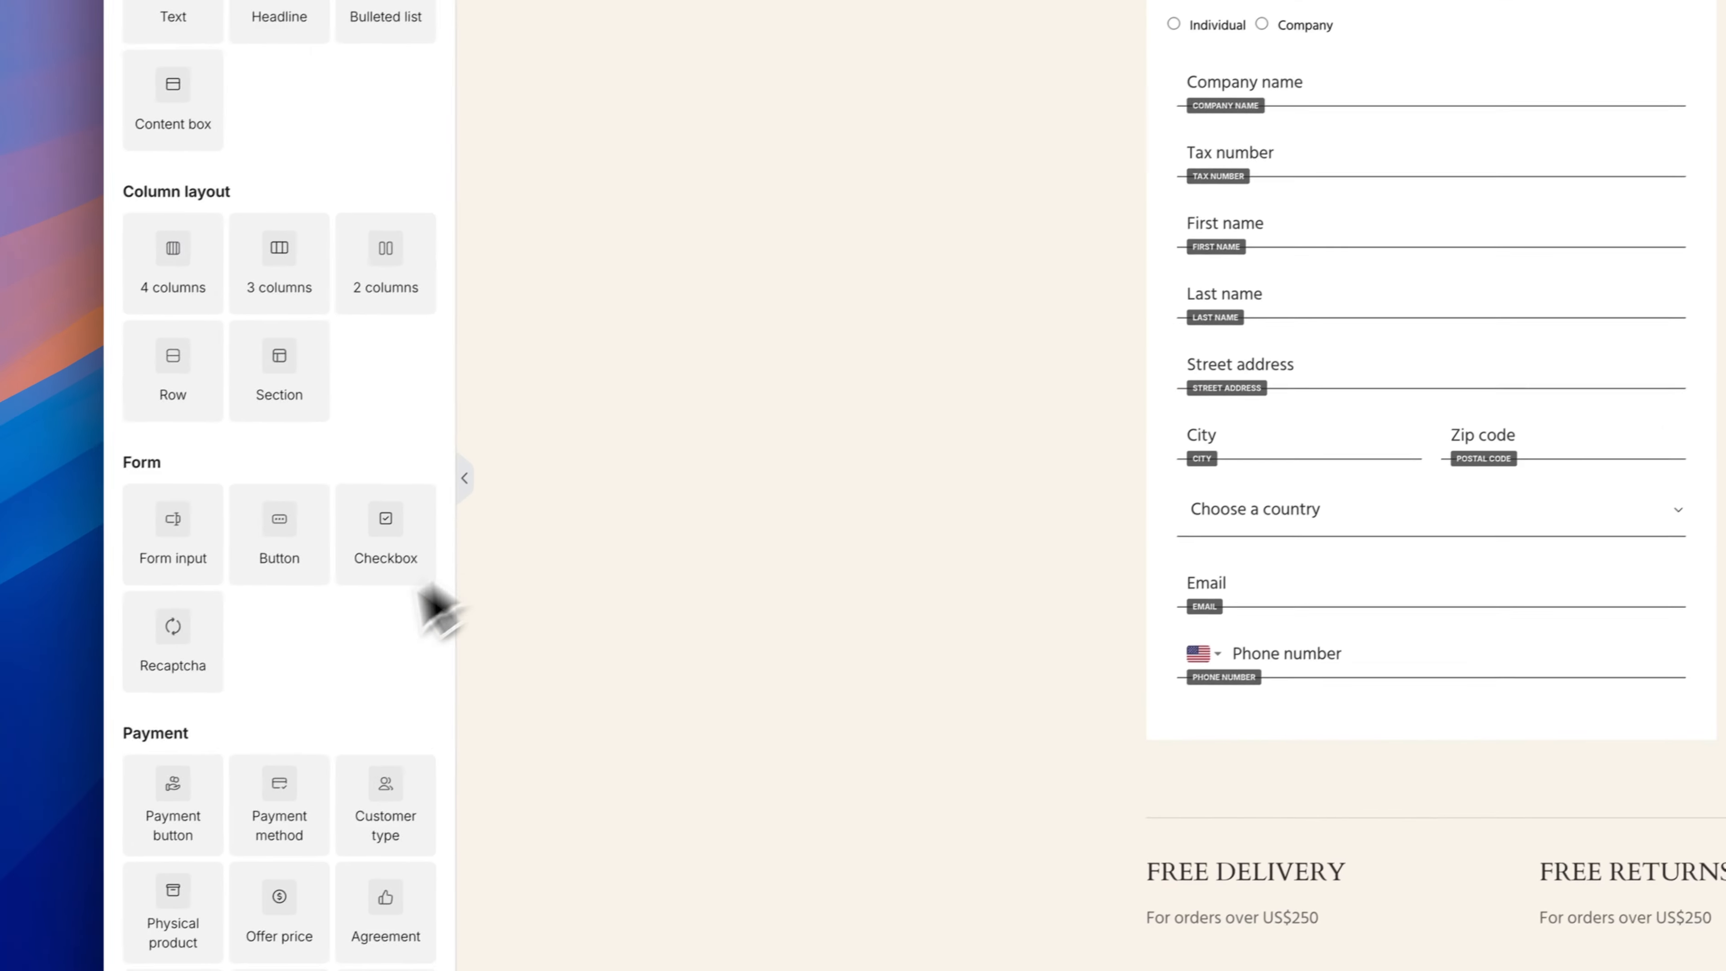
# - Add an image element below the credit card options in the order form's Payment Method section
pyautogui.scroll(-4, 354, 663)
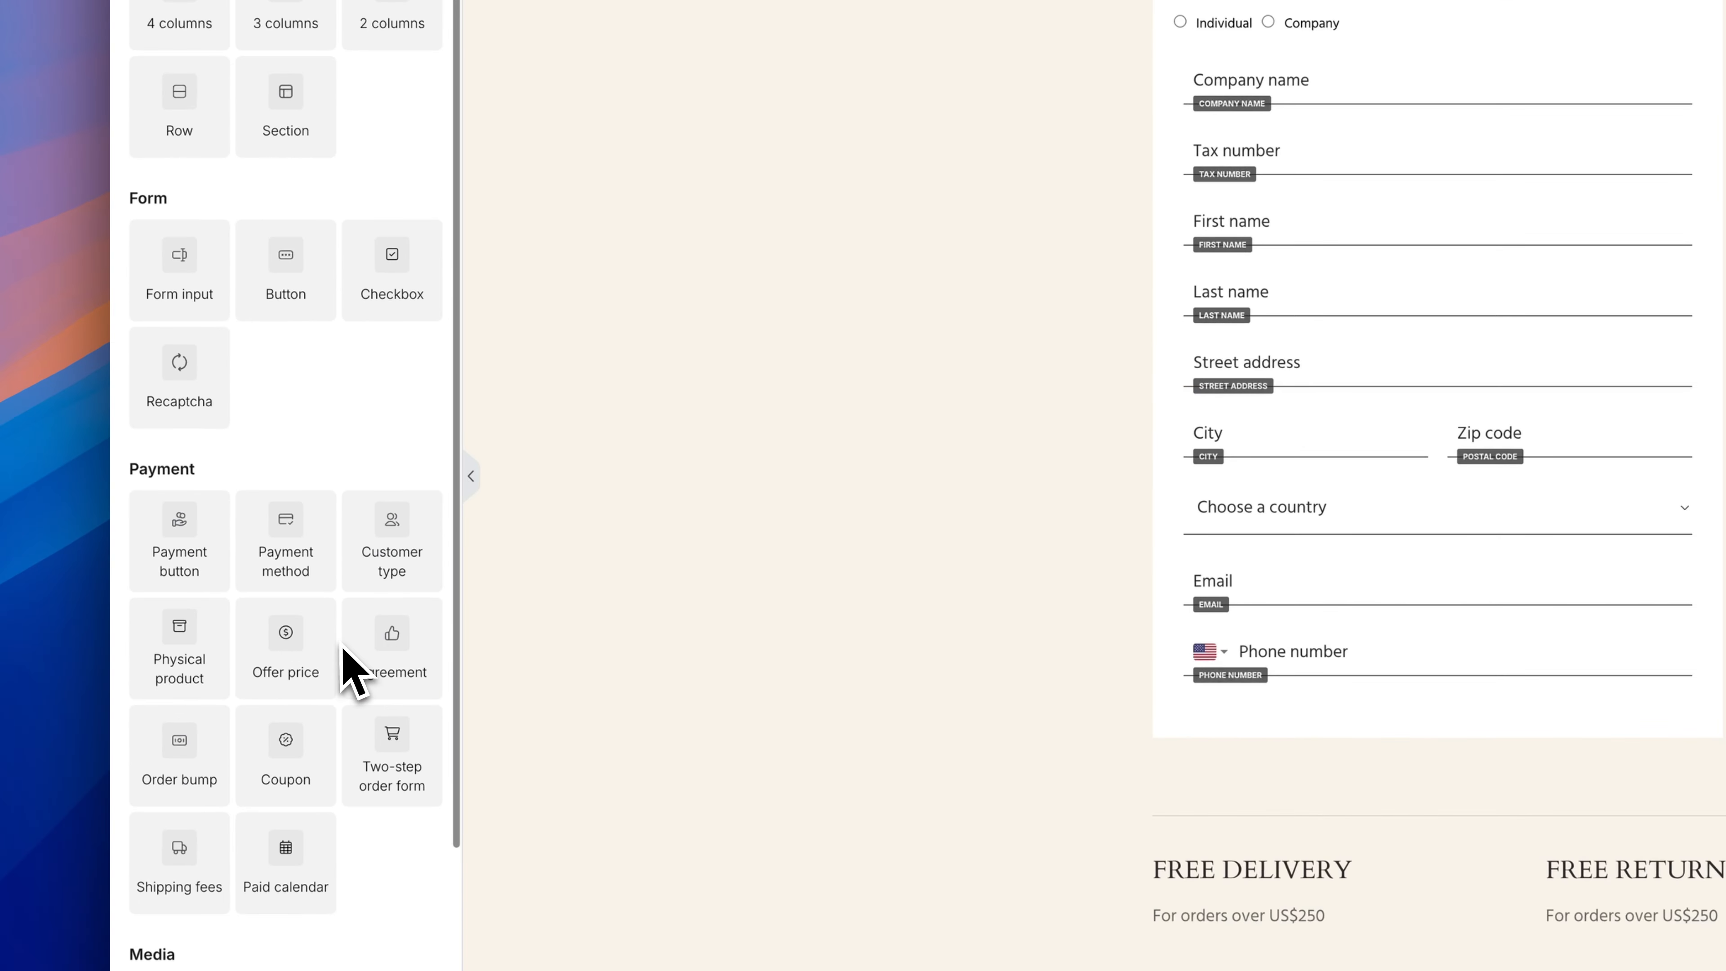
pyautogui.scroll(-2, 272, 680)
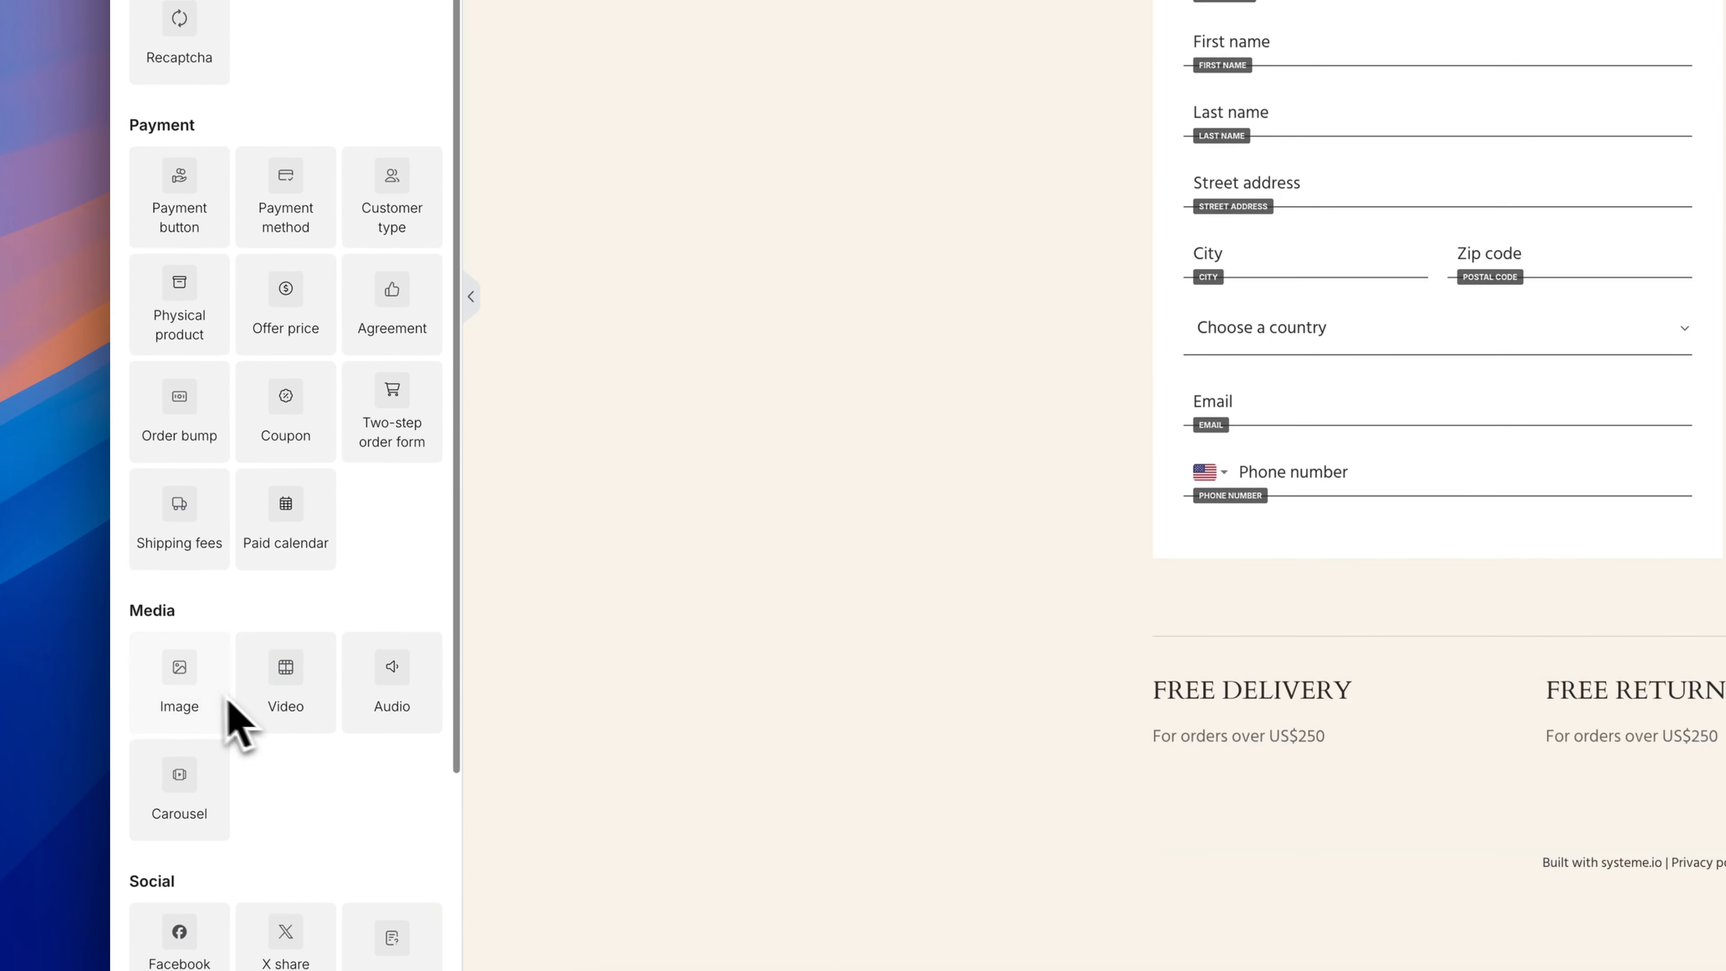
pyautogui.moveTo(206, 697); pyautogui.dragTo(1129, 551)
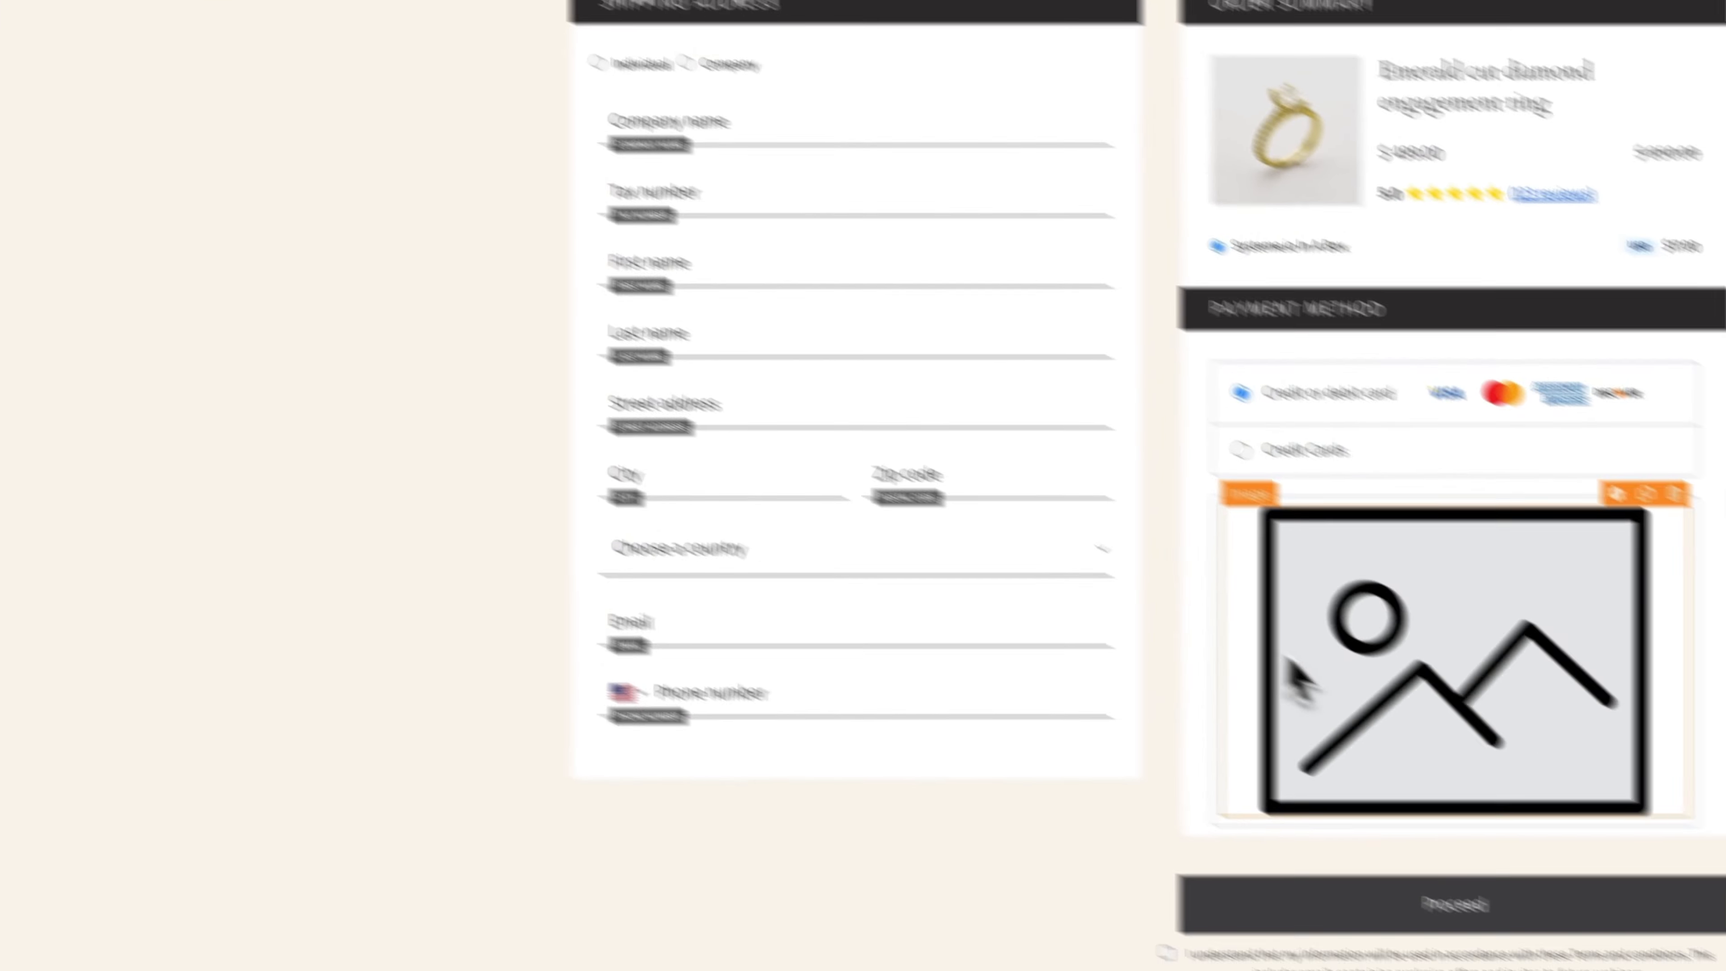
# - Upload Klarna_Payment_Badge.svg from the downloads folder into the new image element and reduce the image size
pyautogui.click(1287, 658)
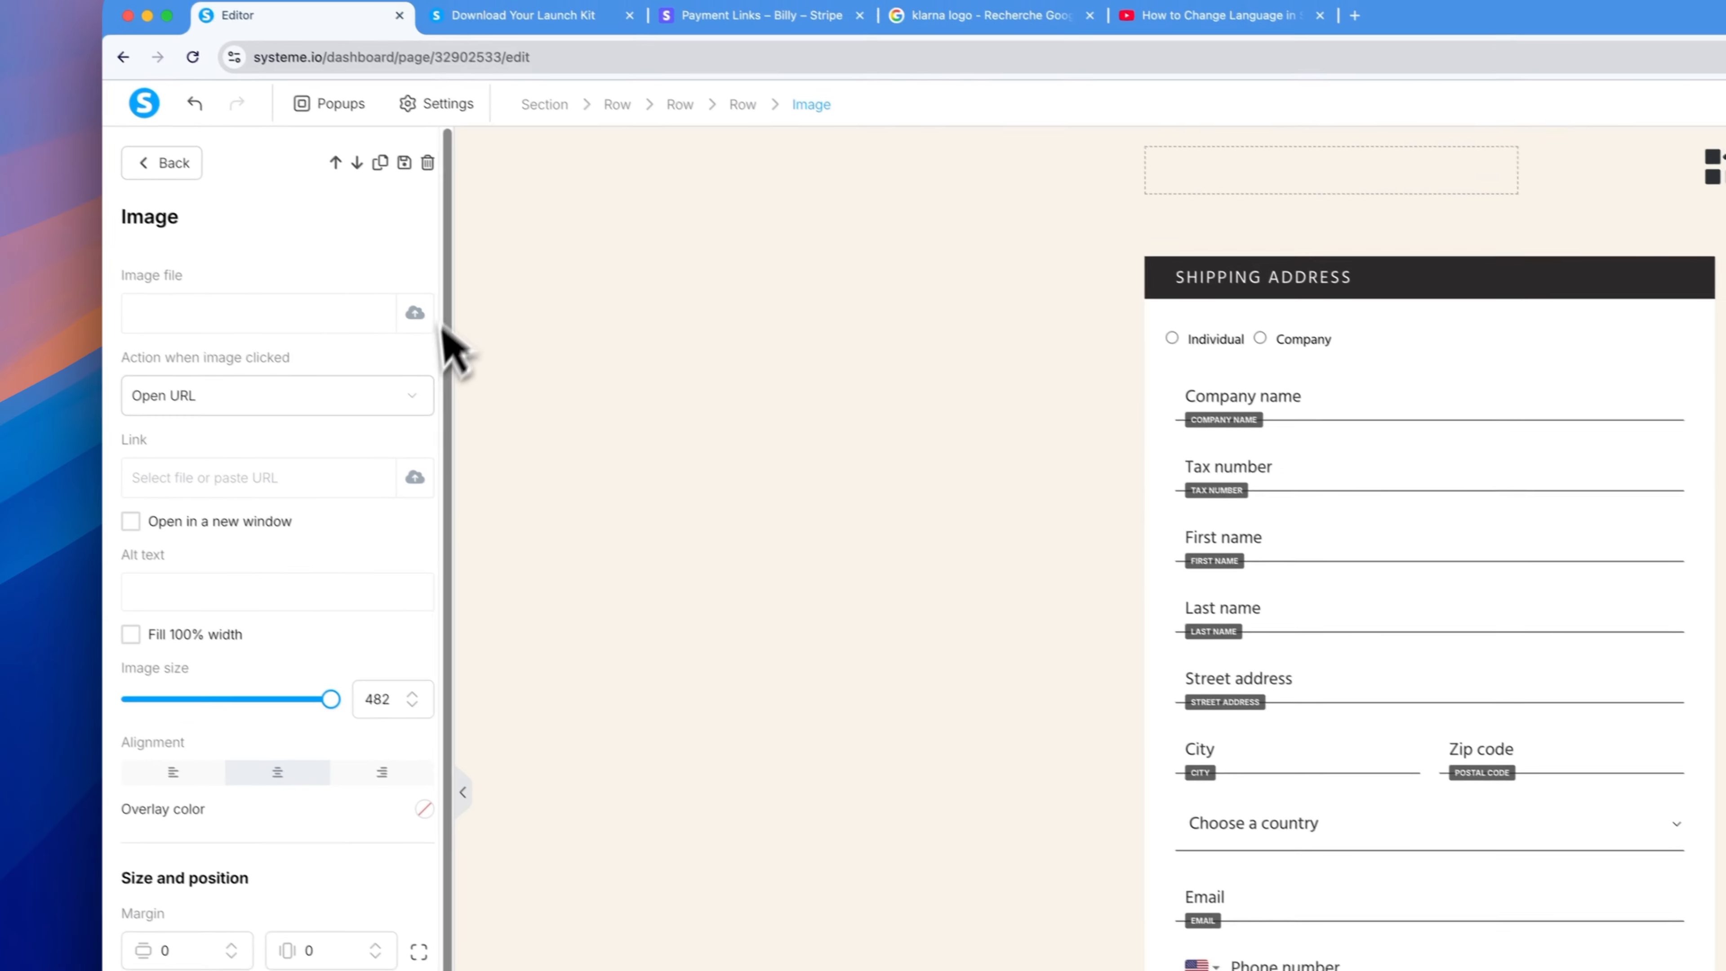
pyautogui.click(423, 317)
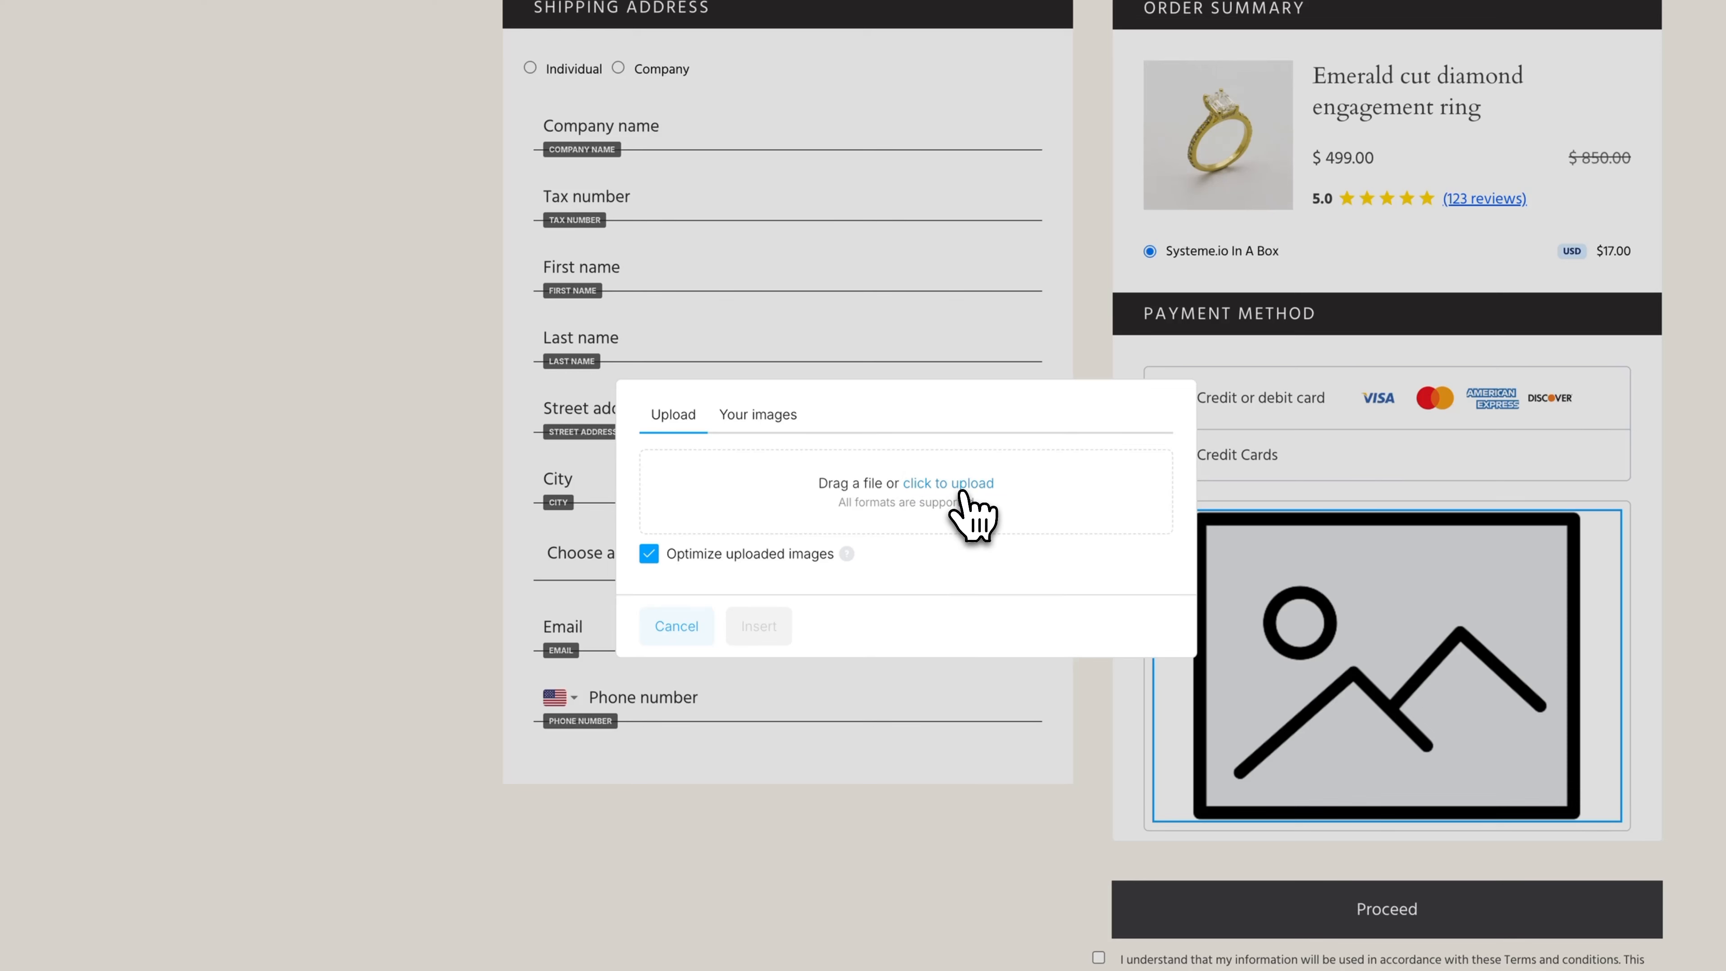
pyautogui.click(781, 416)
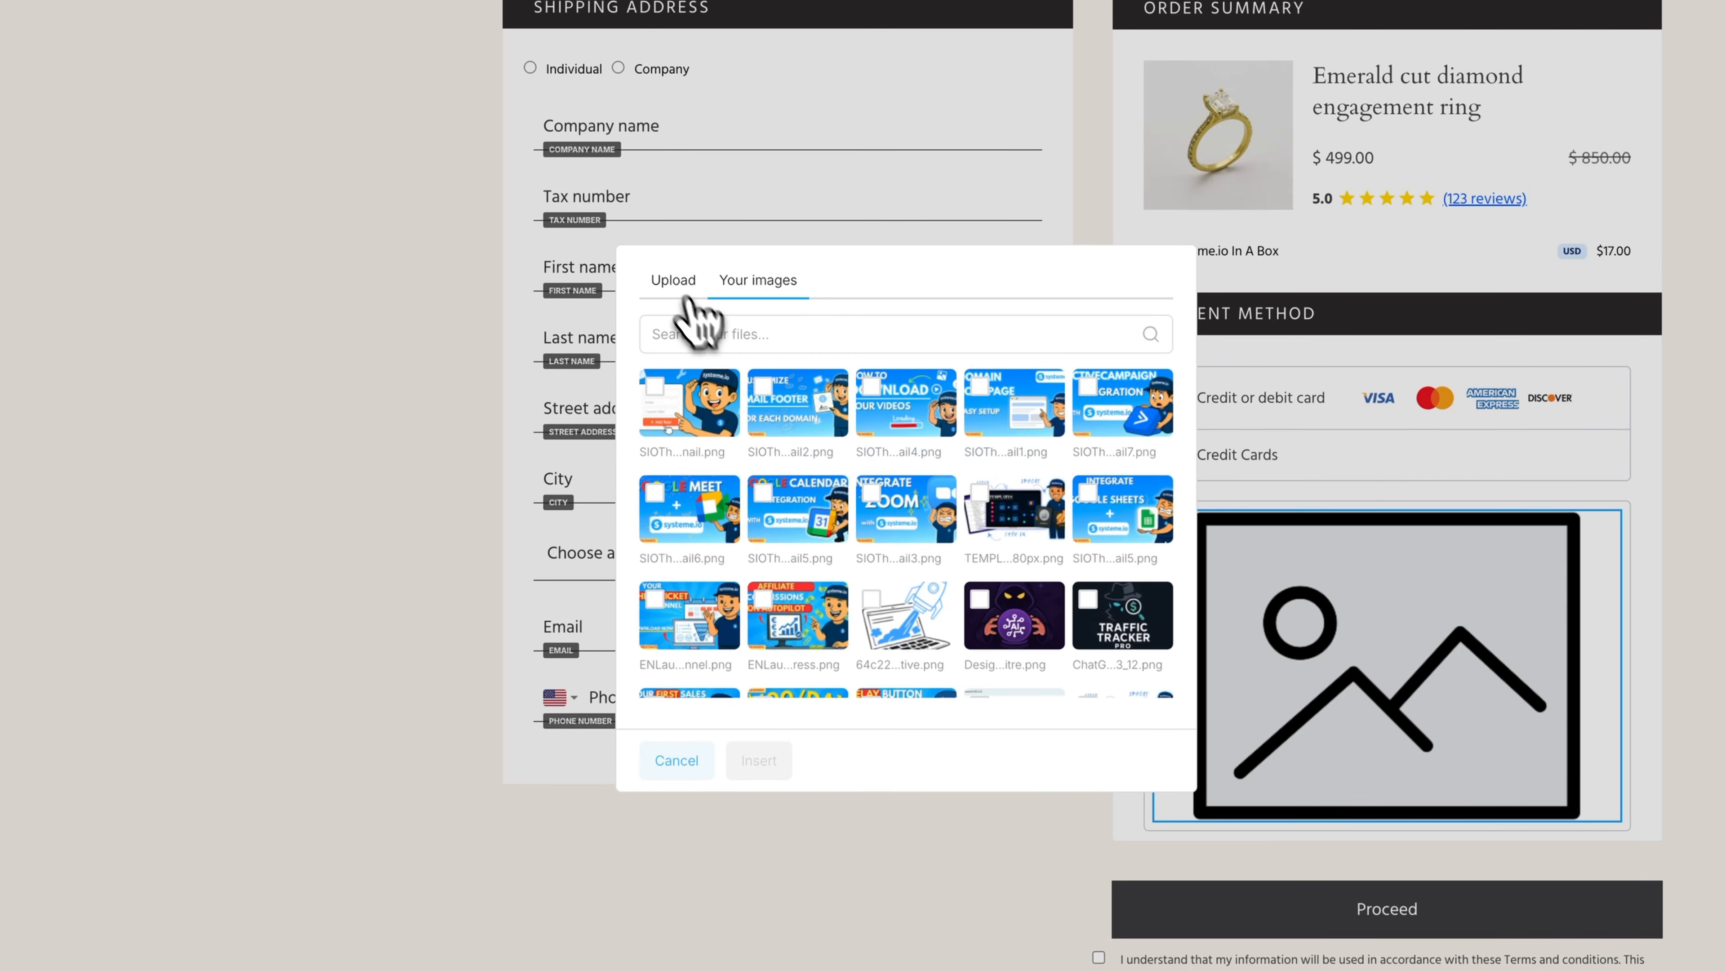
pyautogui.click(672, 280)
pyautogui.click(917, 484)
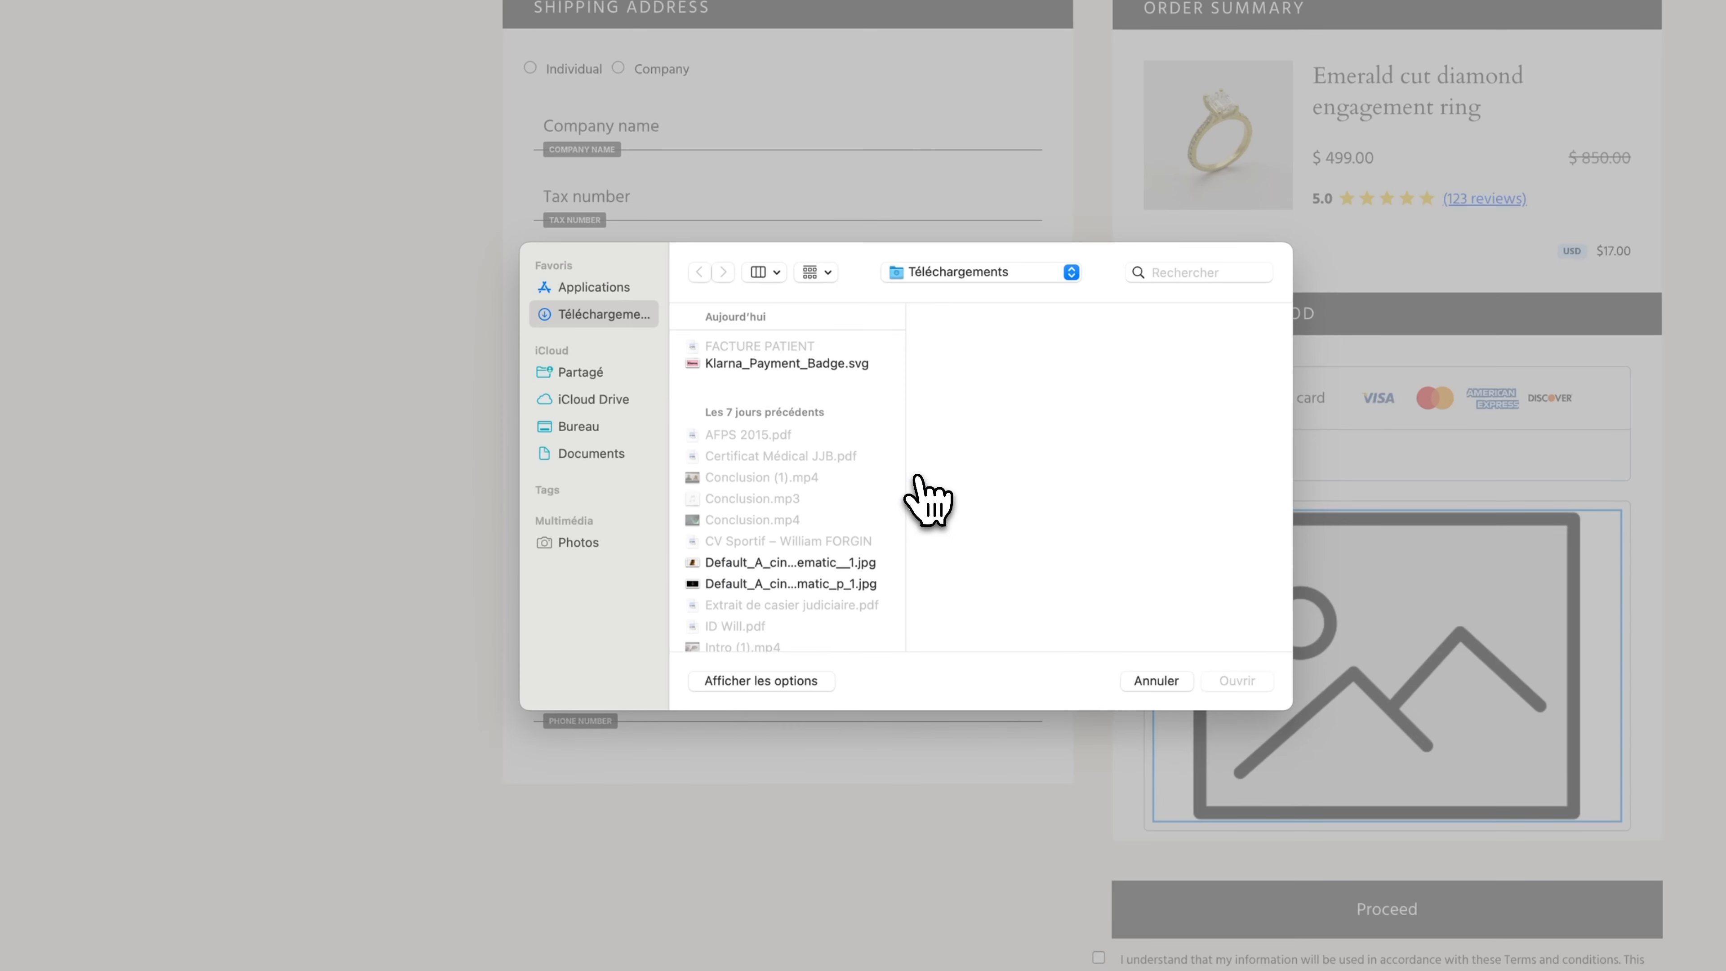
pyautogui.click(809, 371)
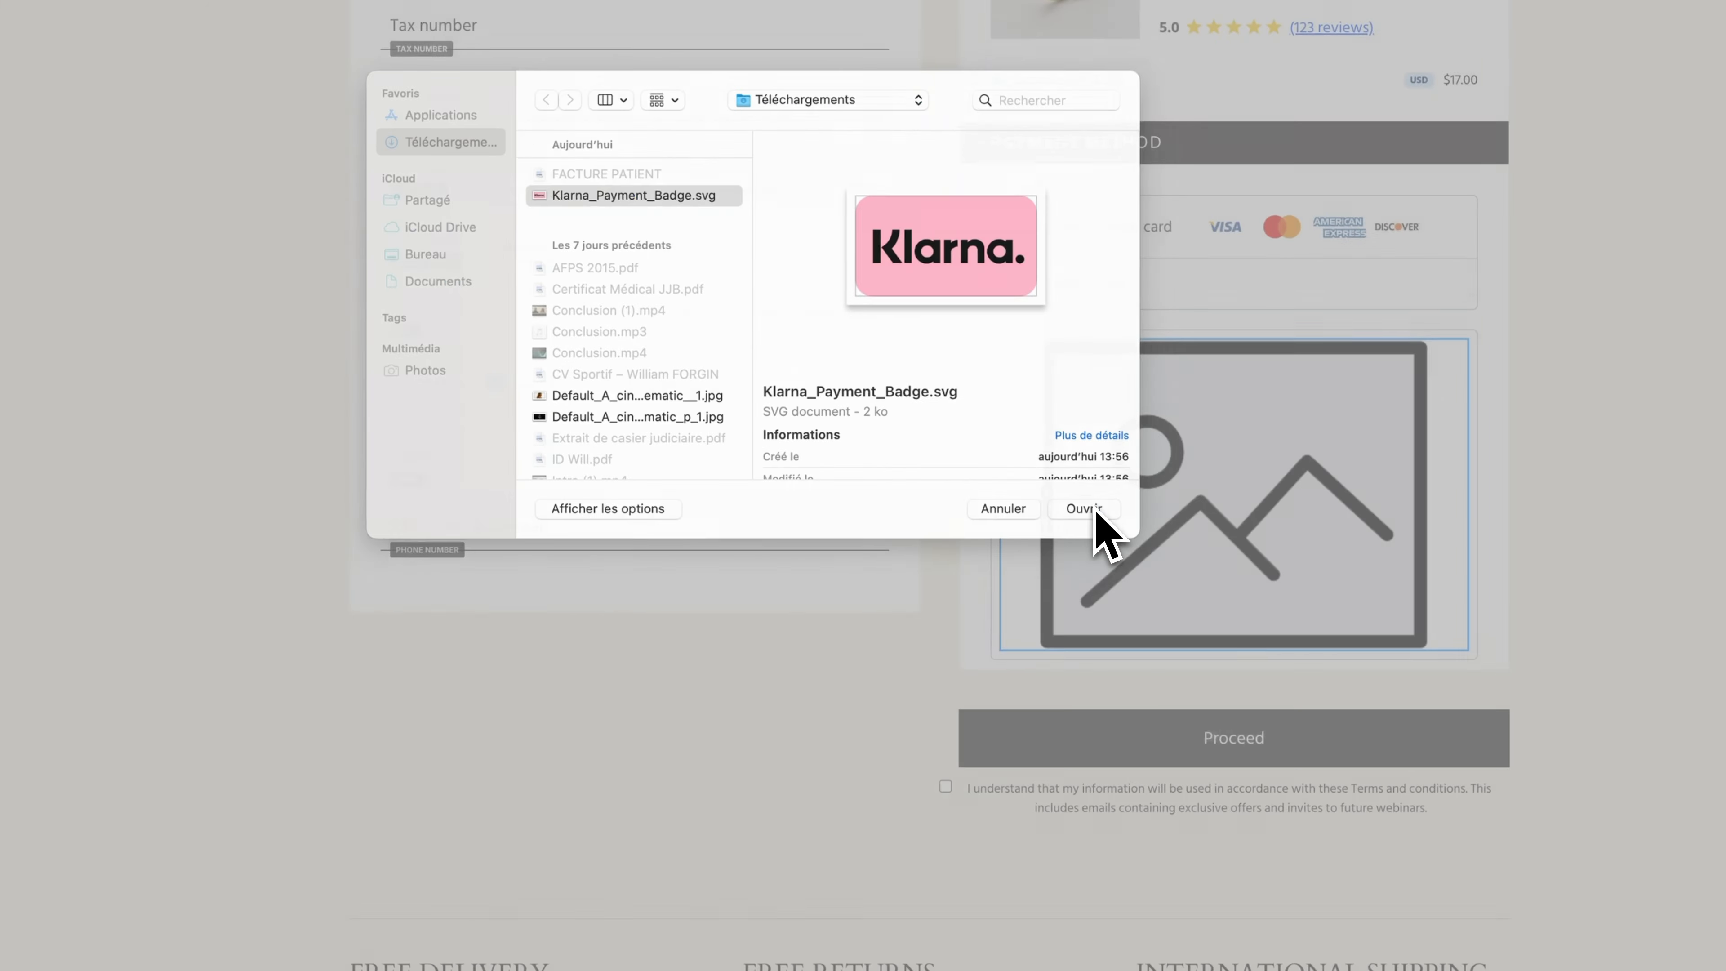
pyautogui.click(1137, 569)
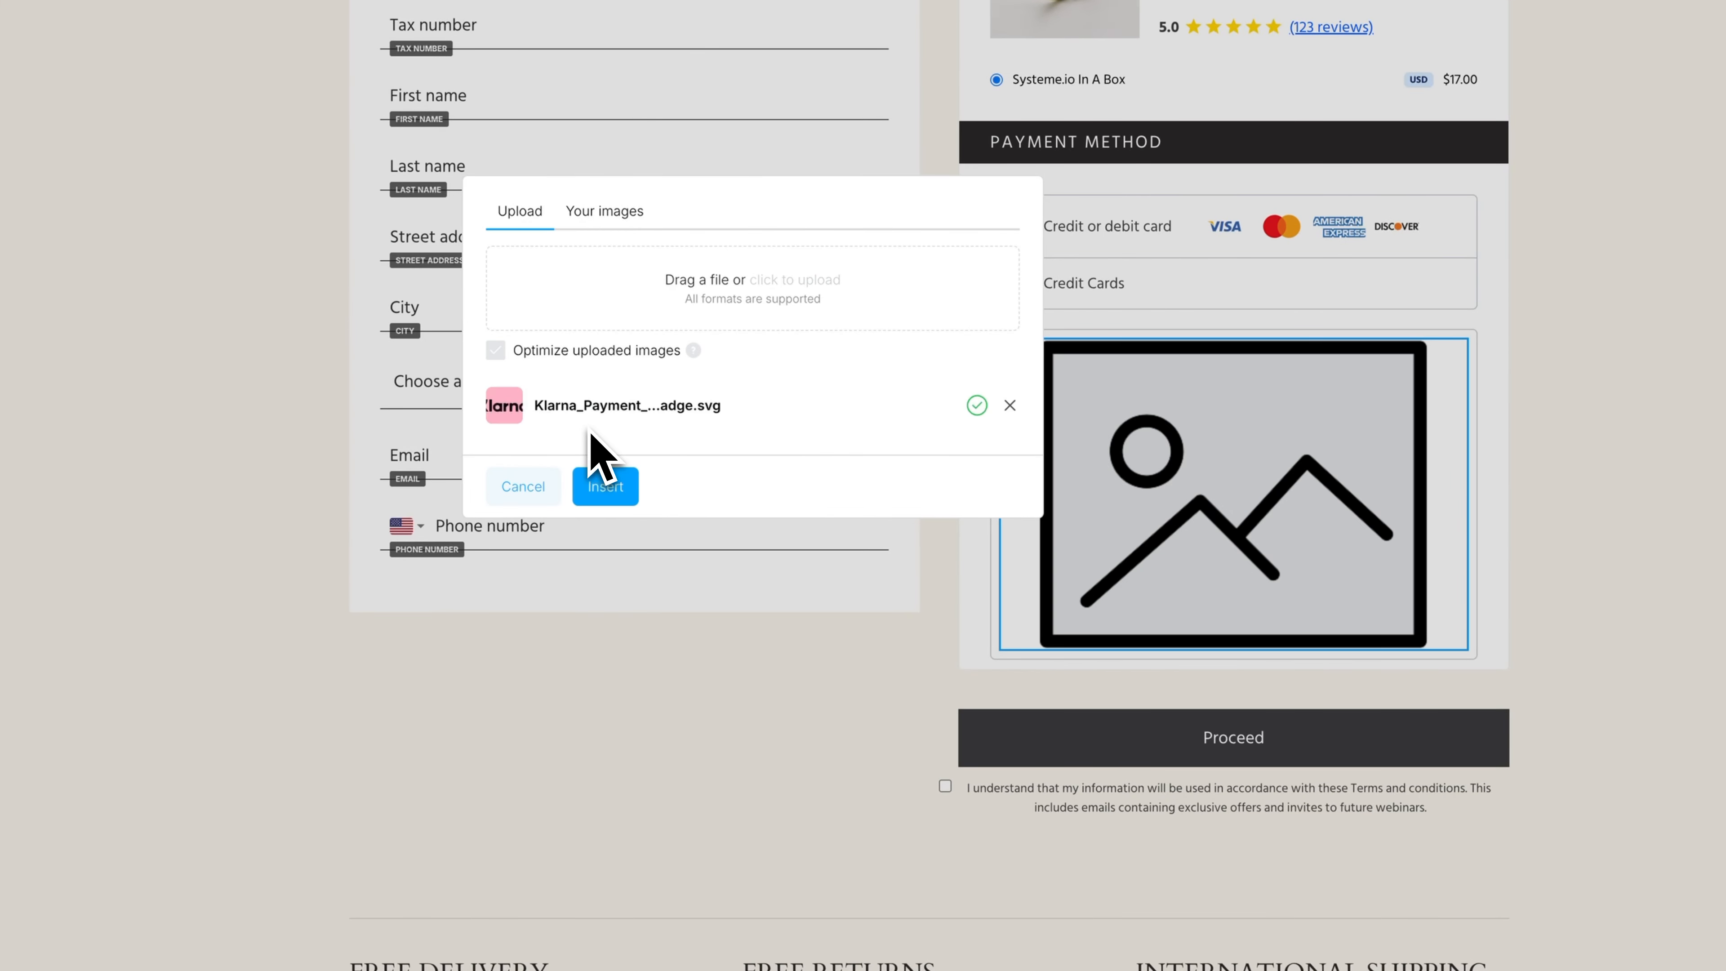
pyautogui.click(602, 488)
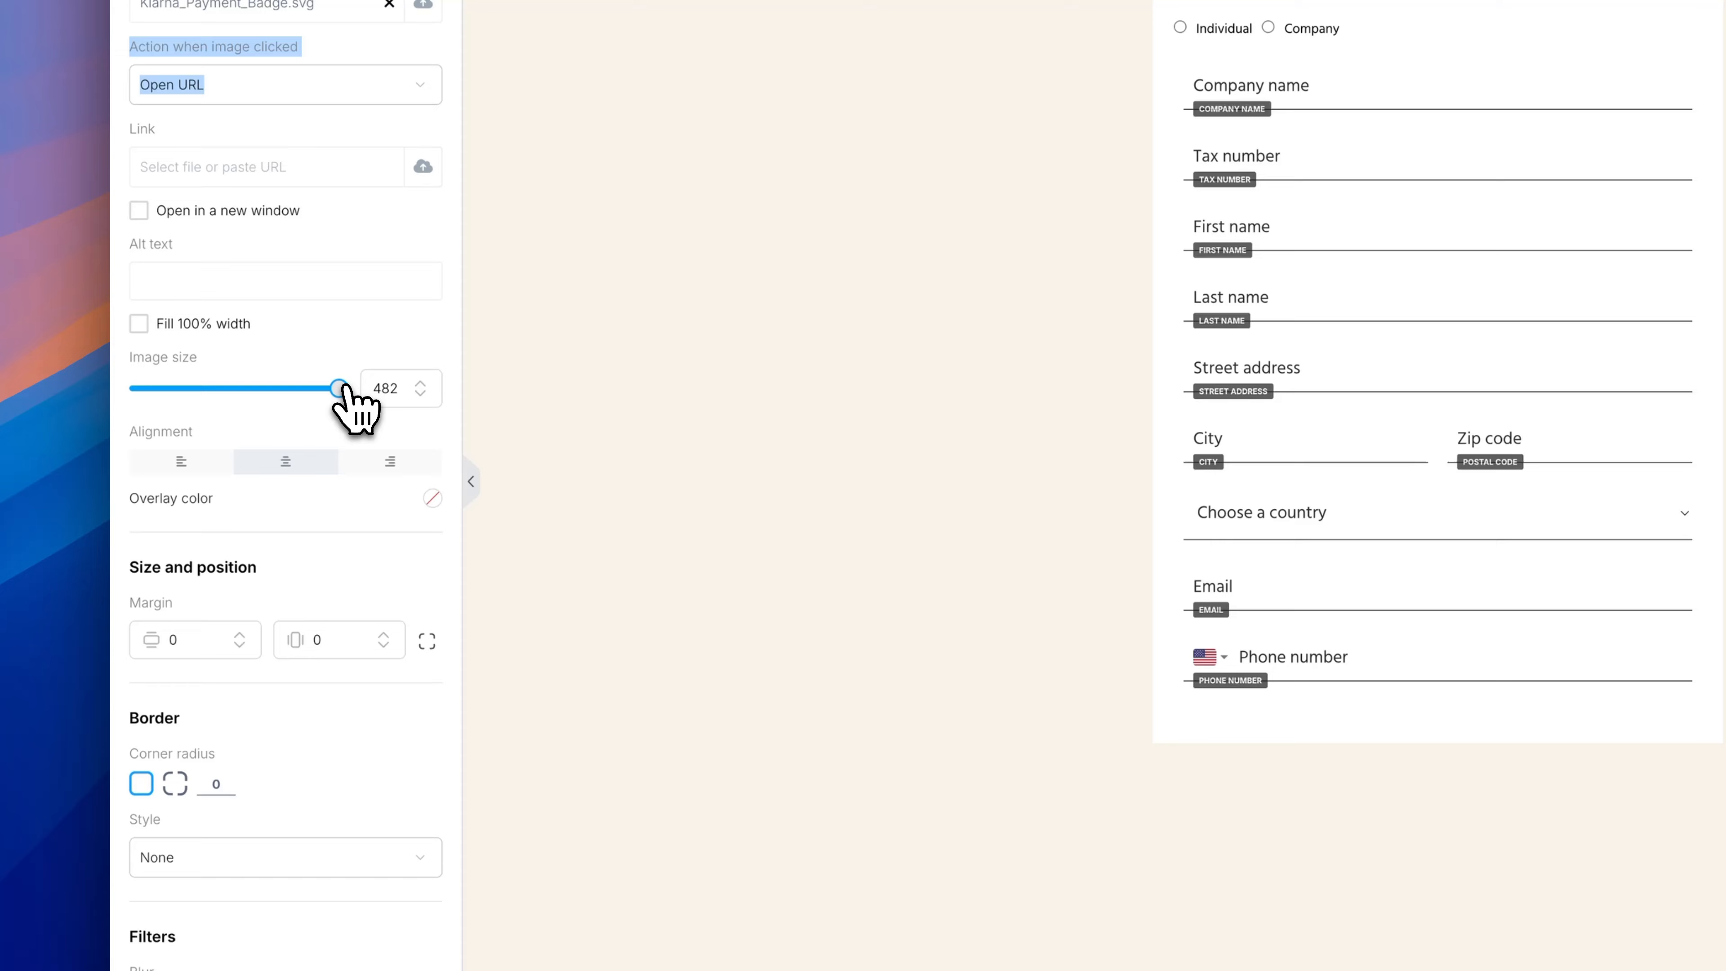
pyautogui.moveTo(114, 356); pyautogui.dragTo(28, 356)
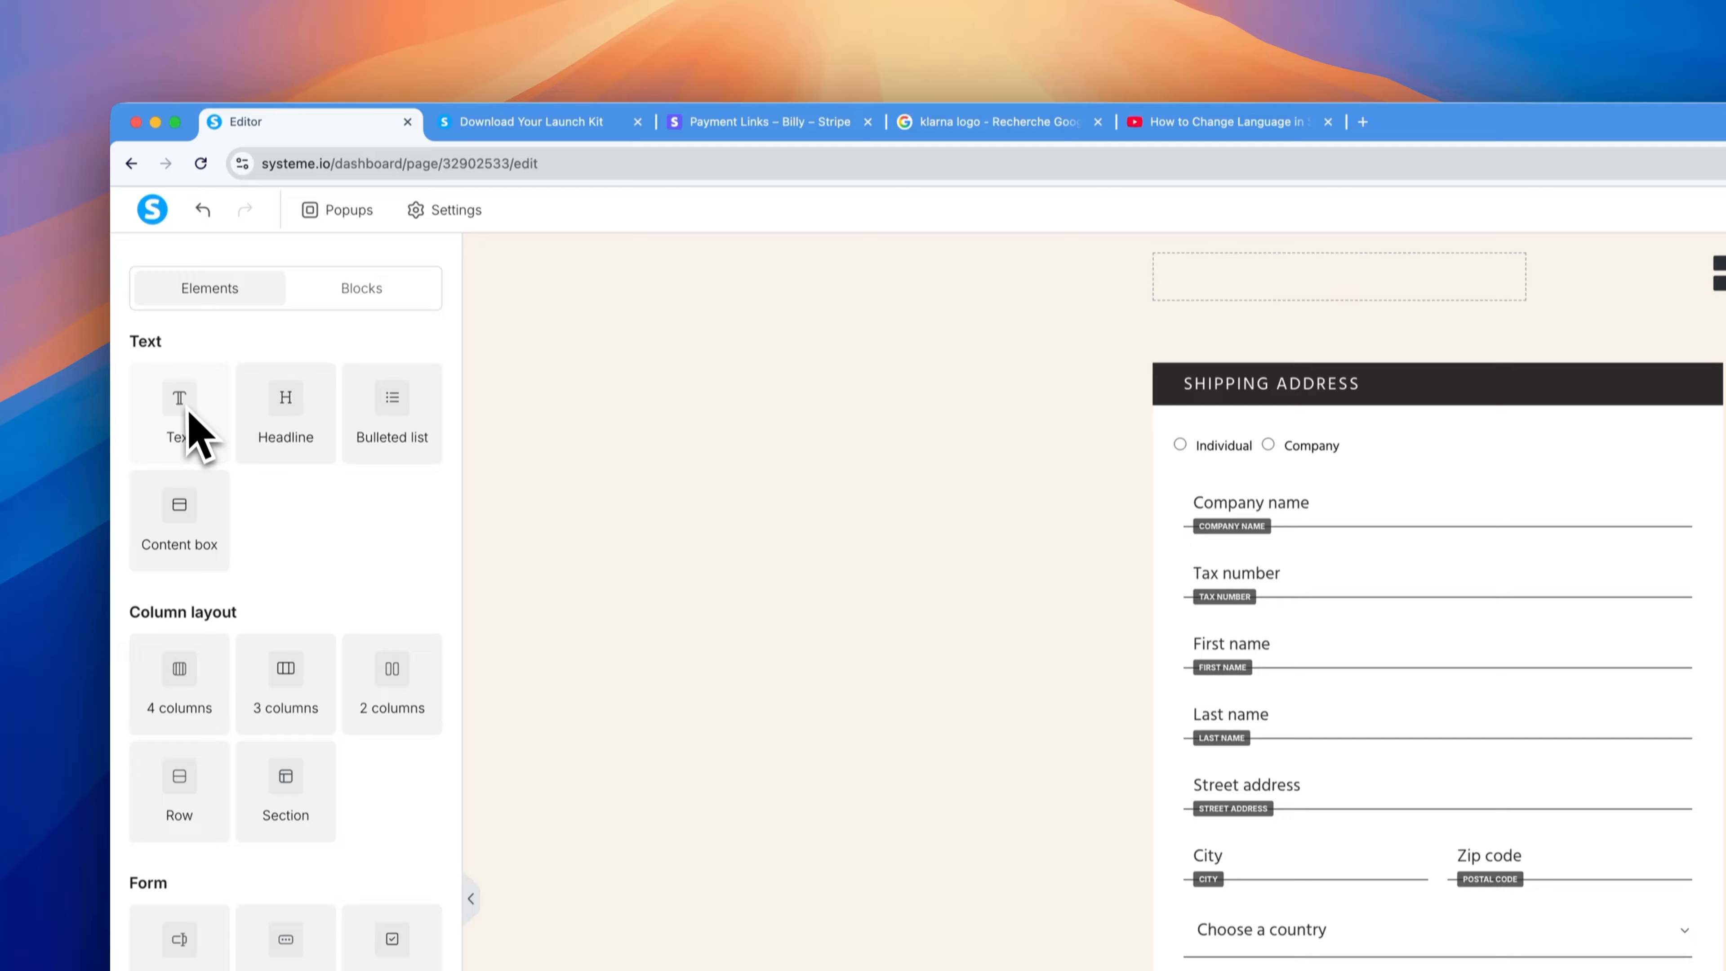
# - Add a headline above the Klarna image in the Payment Method section and set its text to "Pay With Klarna"
pyautogui.moveTo(285, 196); pyautogui.dragTo(914, 479)
pyautogui.click(857, 484)
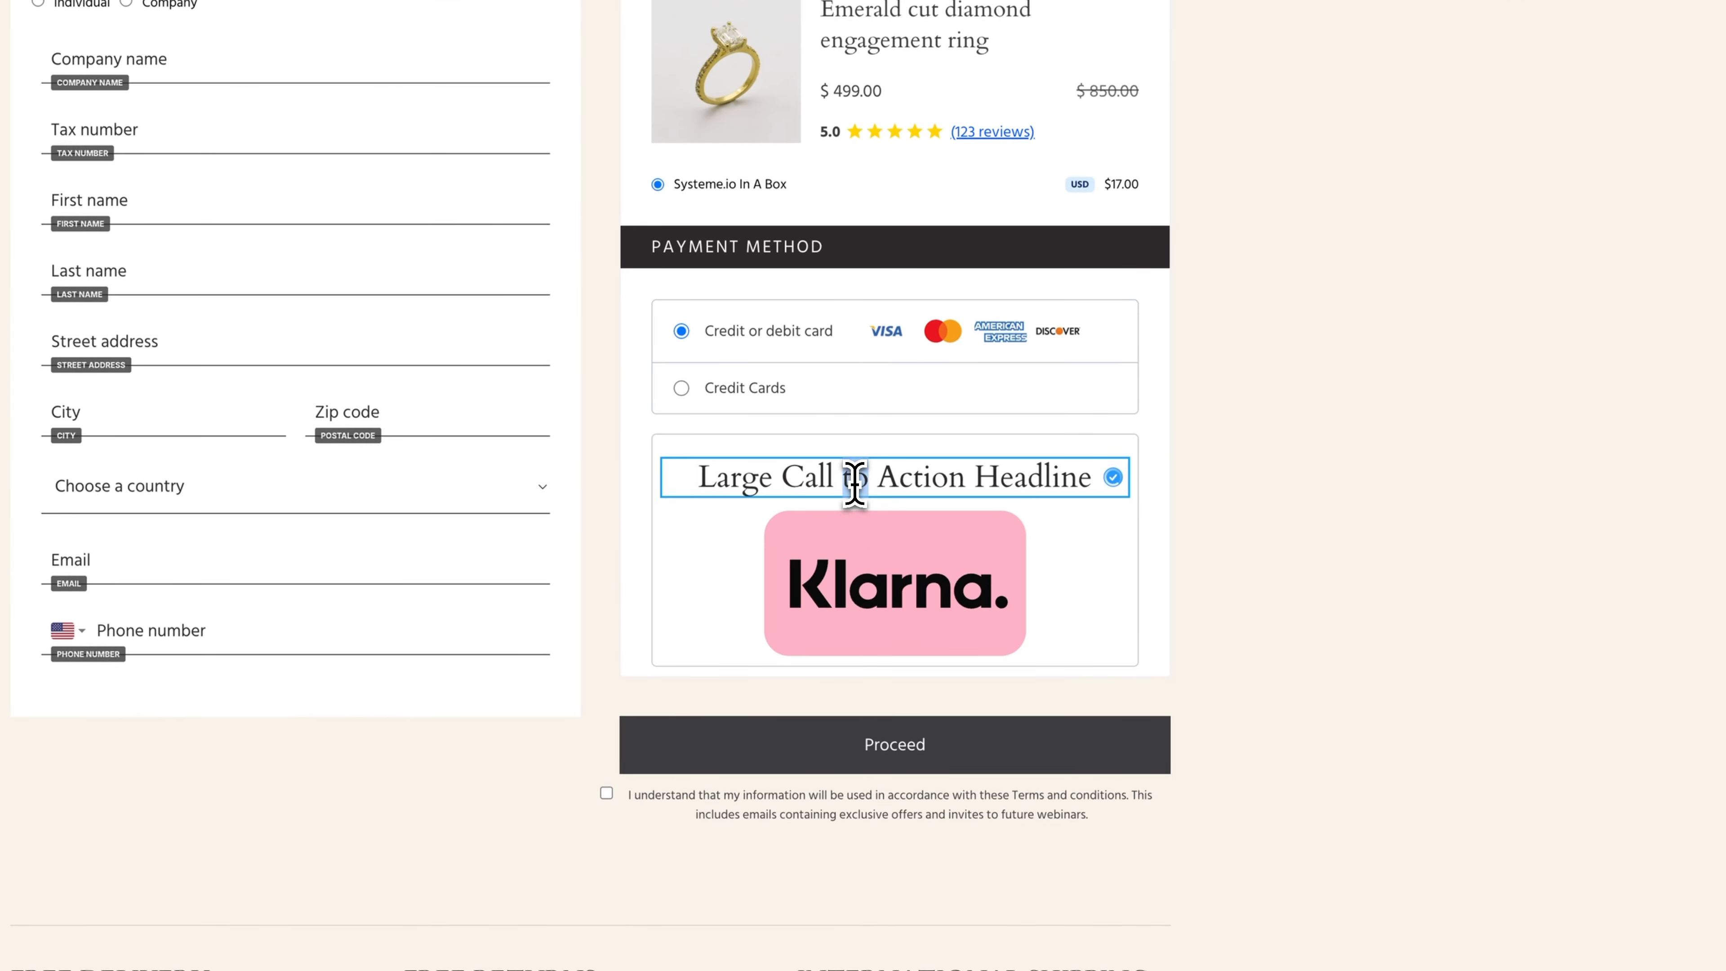
pyautogui.tripleClick(854, 484)
pyautogui.write('Pay With Klarna')
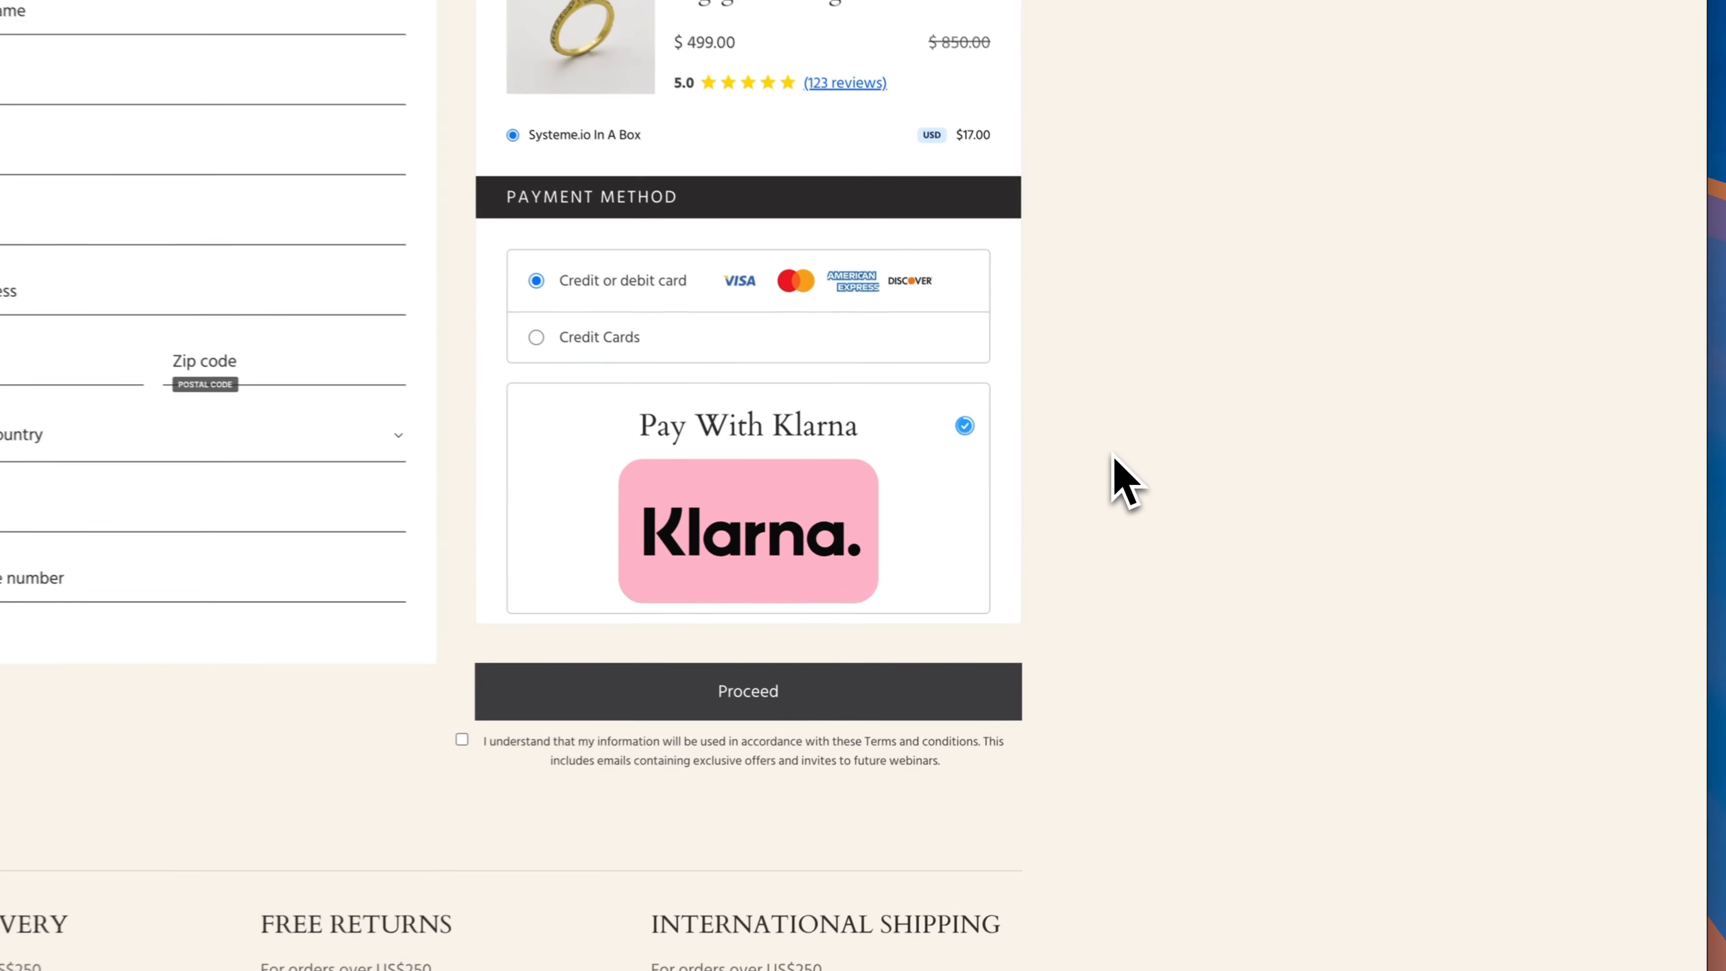
# - Copy the Coaching payment link's URL from Stripe and set it as the Klarna image's link in the systeme.io editor
pyautogui.click(1091, 576)
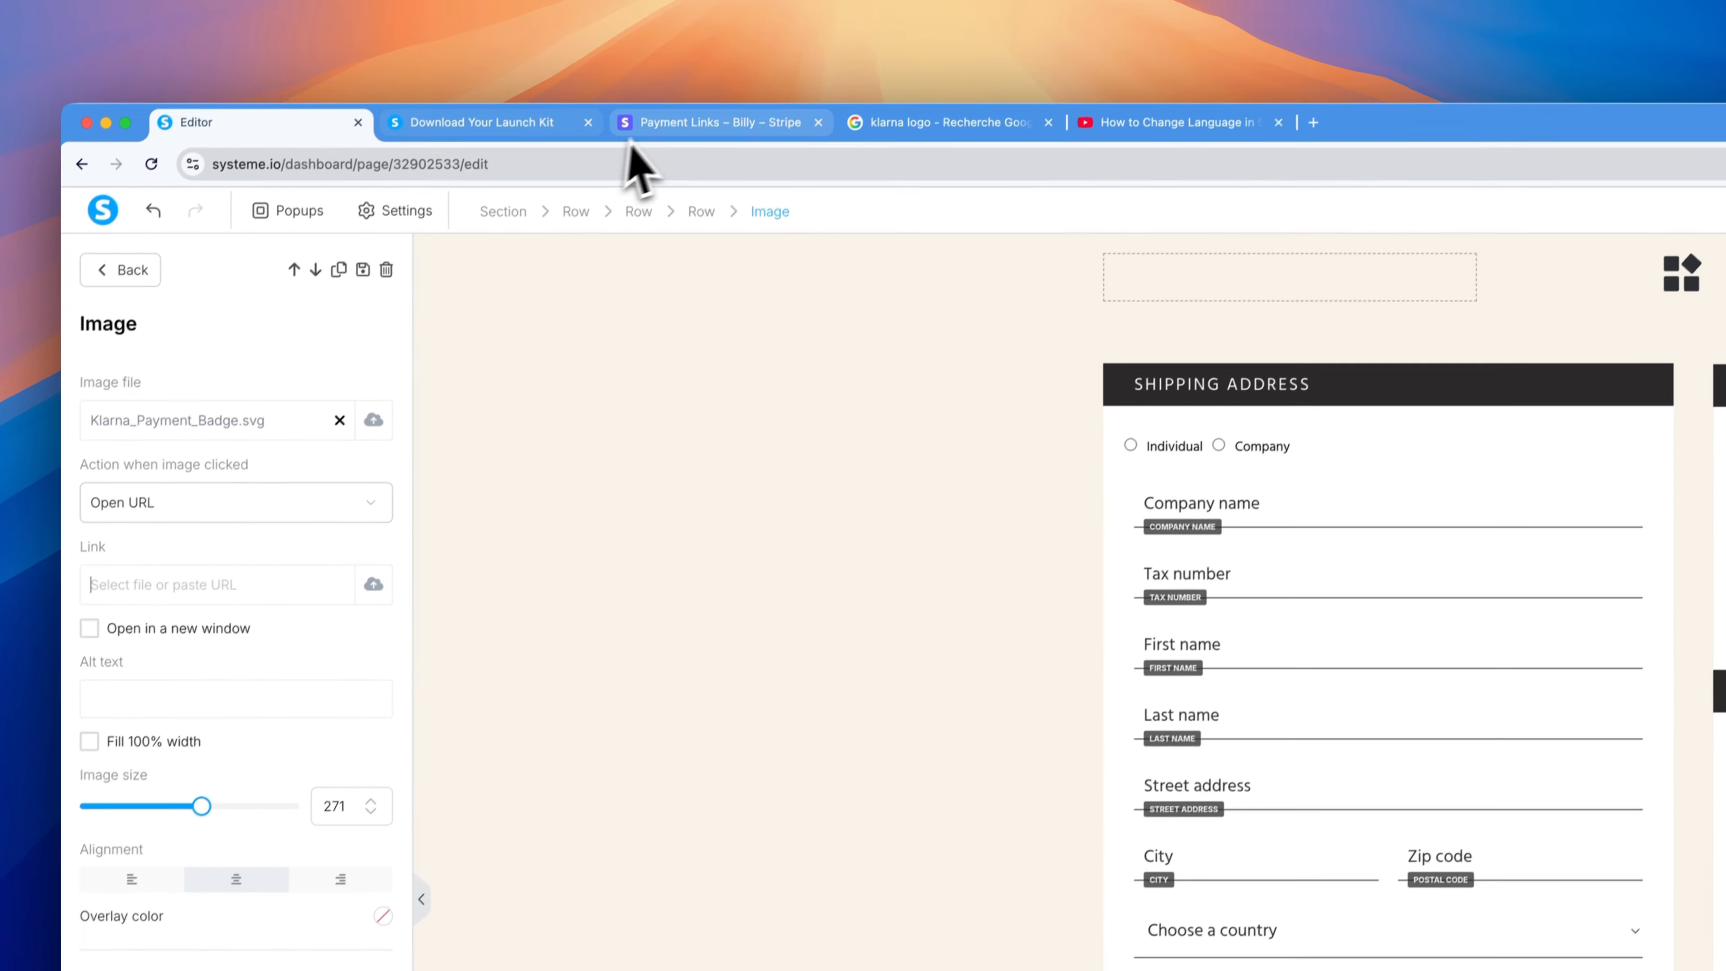
pyautogui.click(700, 19)
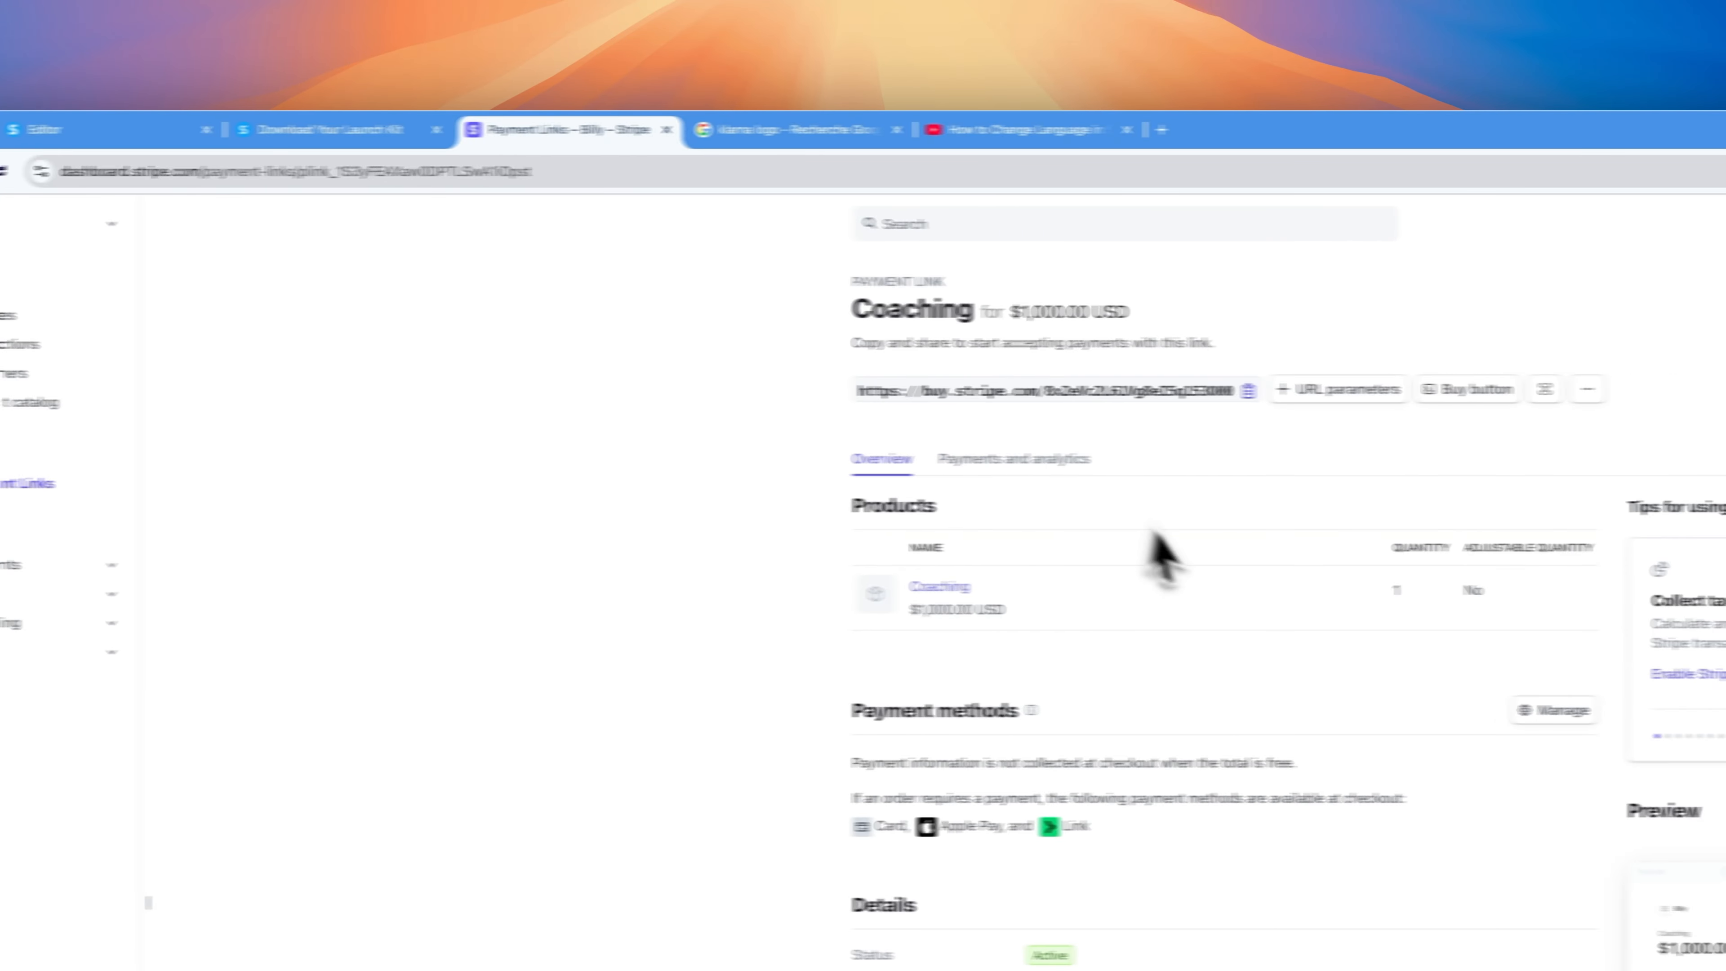
pyautogui.click(1194, 390)
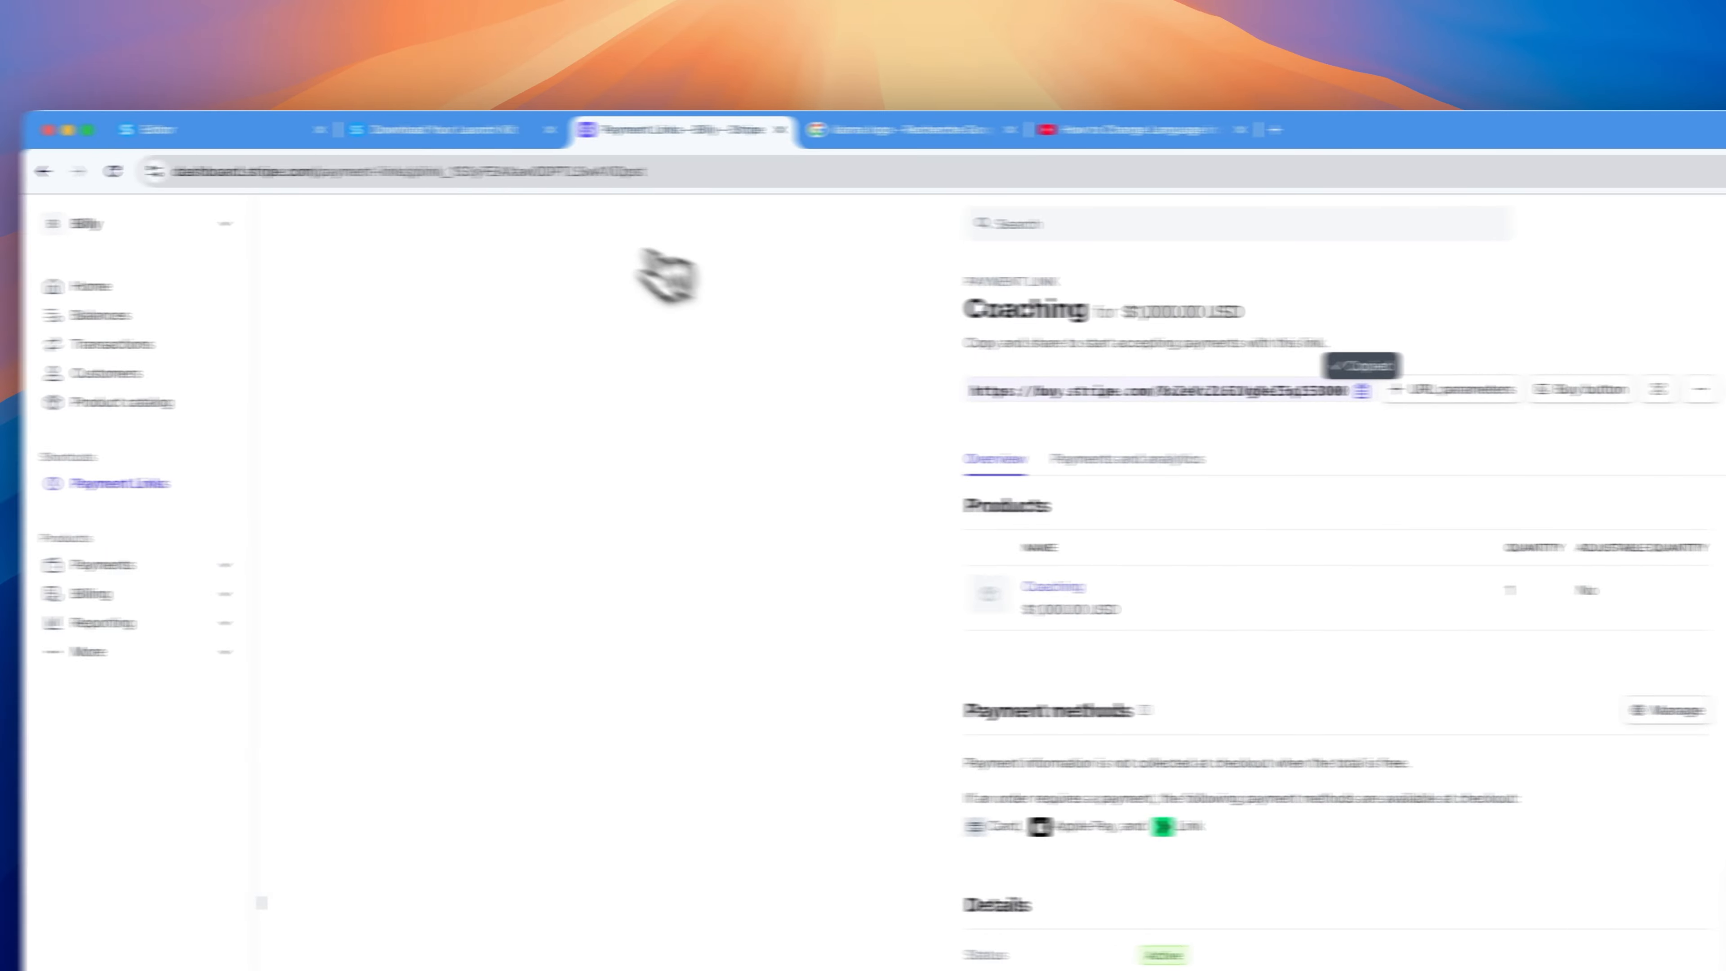
pyautogui.click(343, 140)
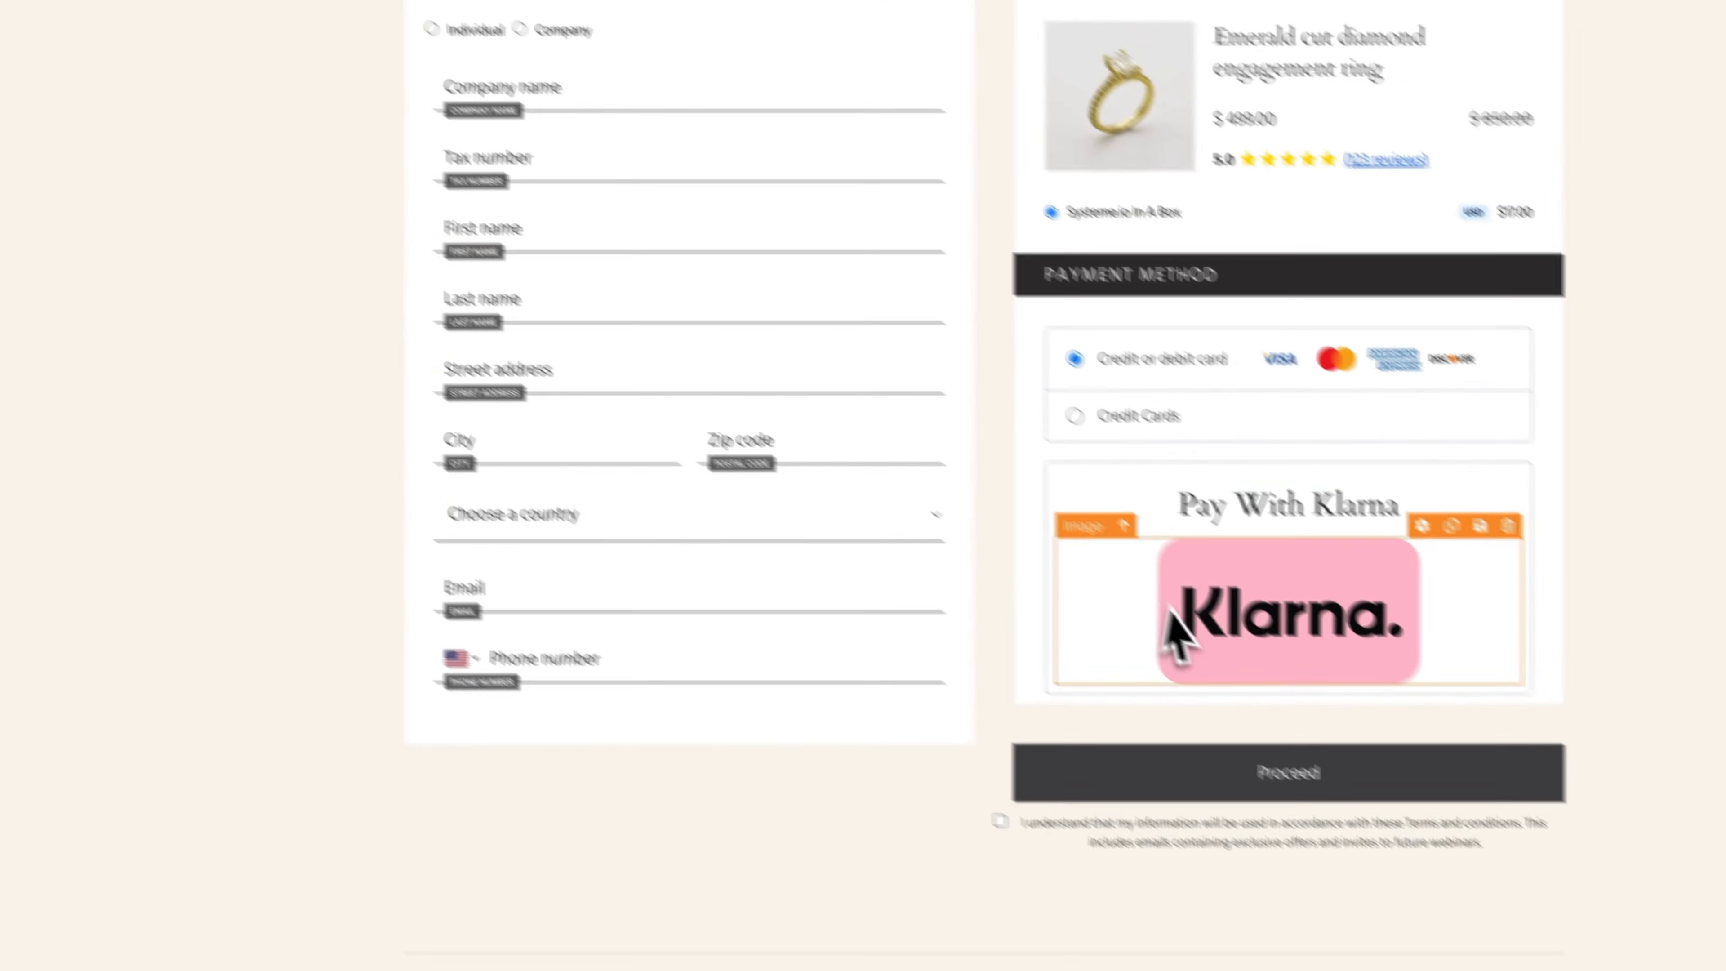
pyautogui.click(852, 565)
pyautogui.click(244, 277)
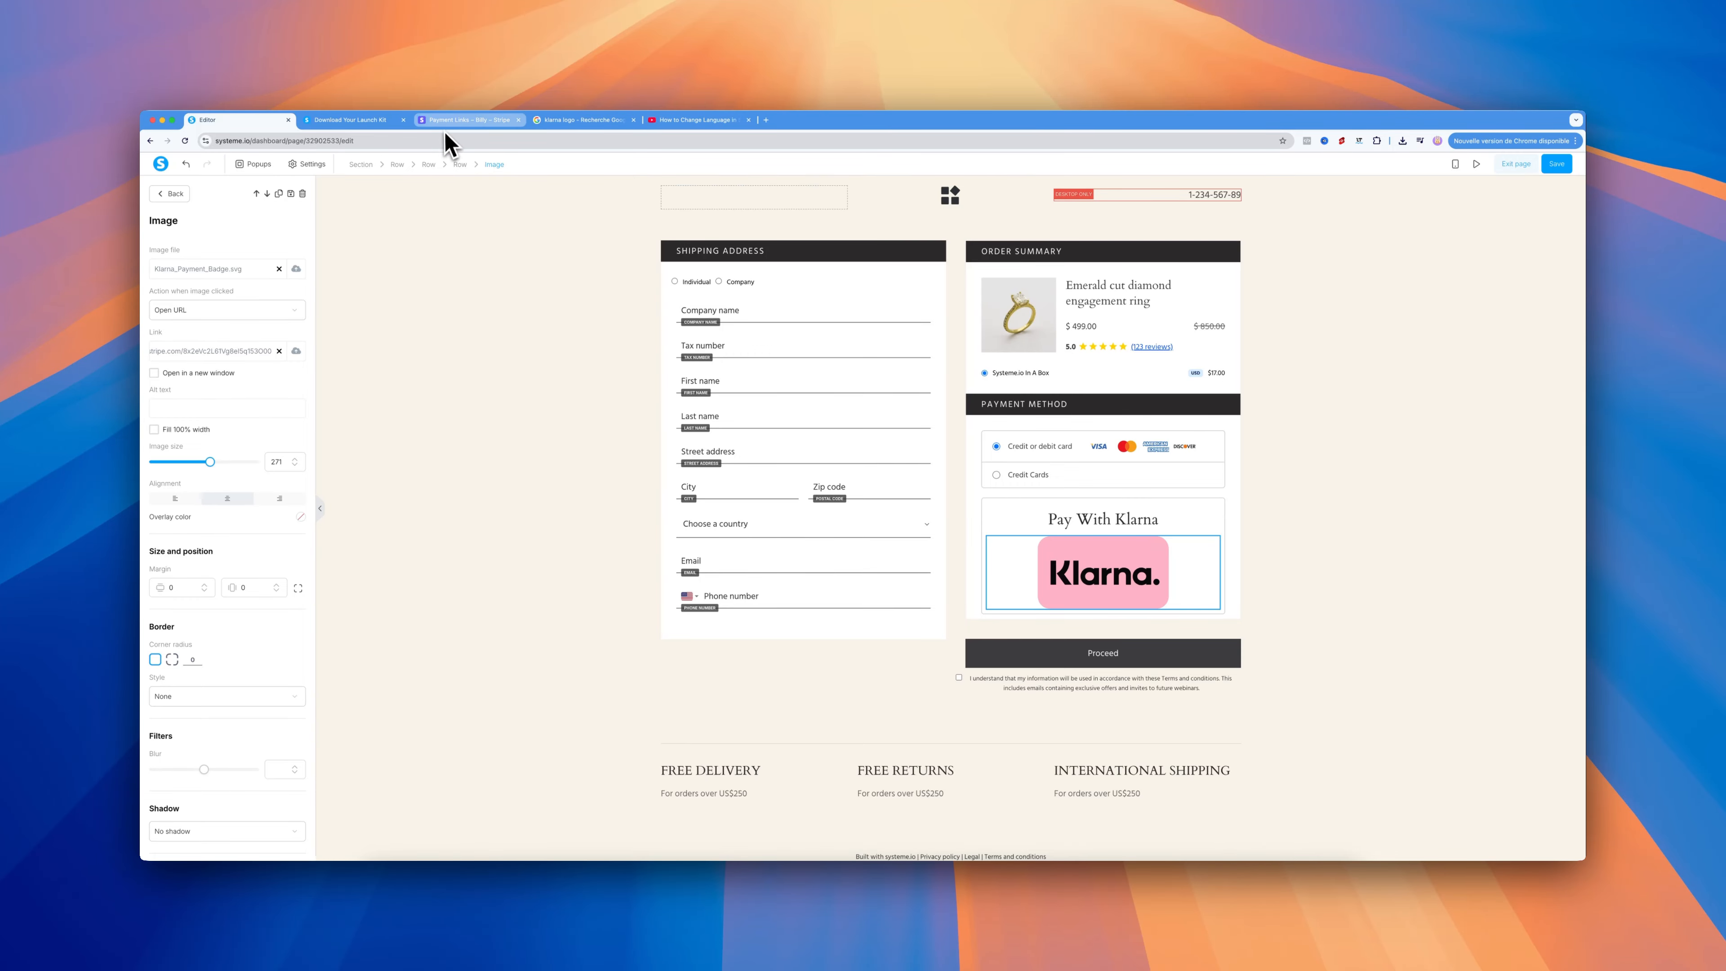
# - Open the Coaching payment link's buy button settings in Stripe, hide the supported payment methods, and set the button text to "Pay With Klarna"
pyautogui.click(454, 121)
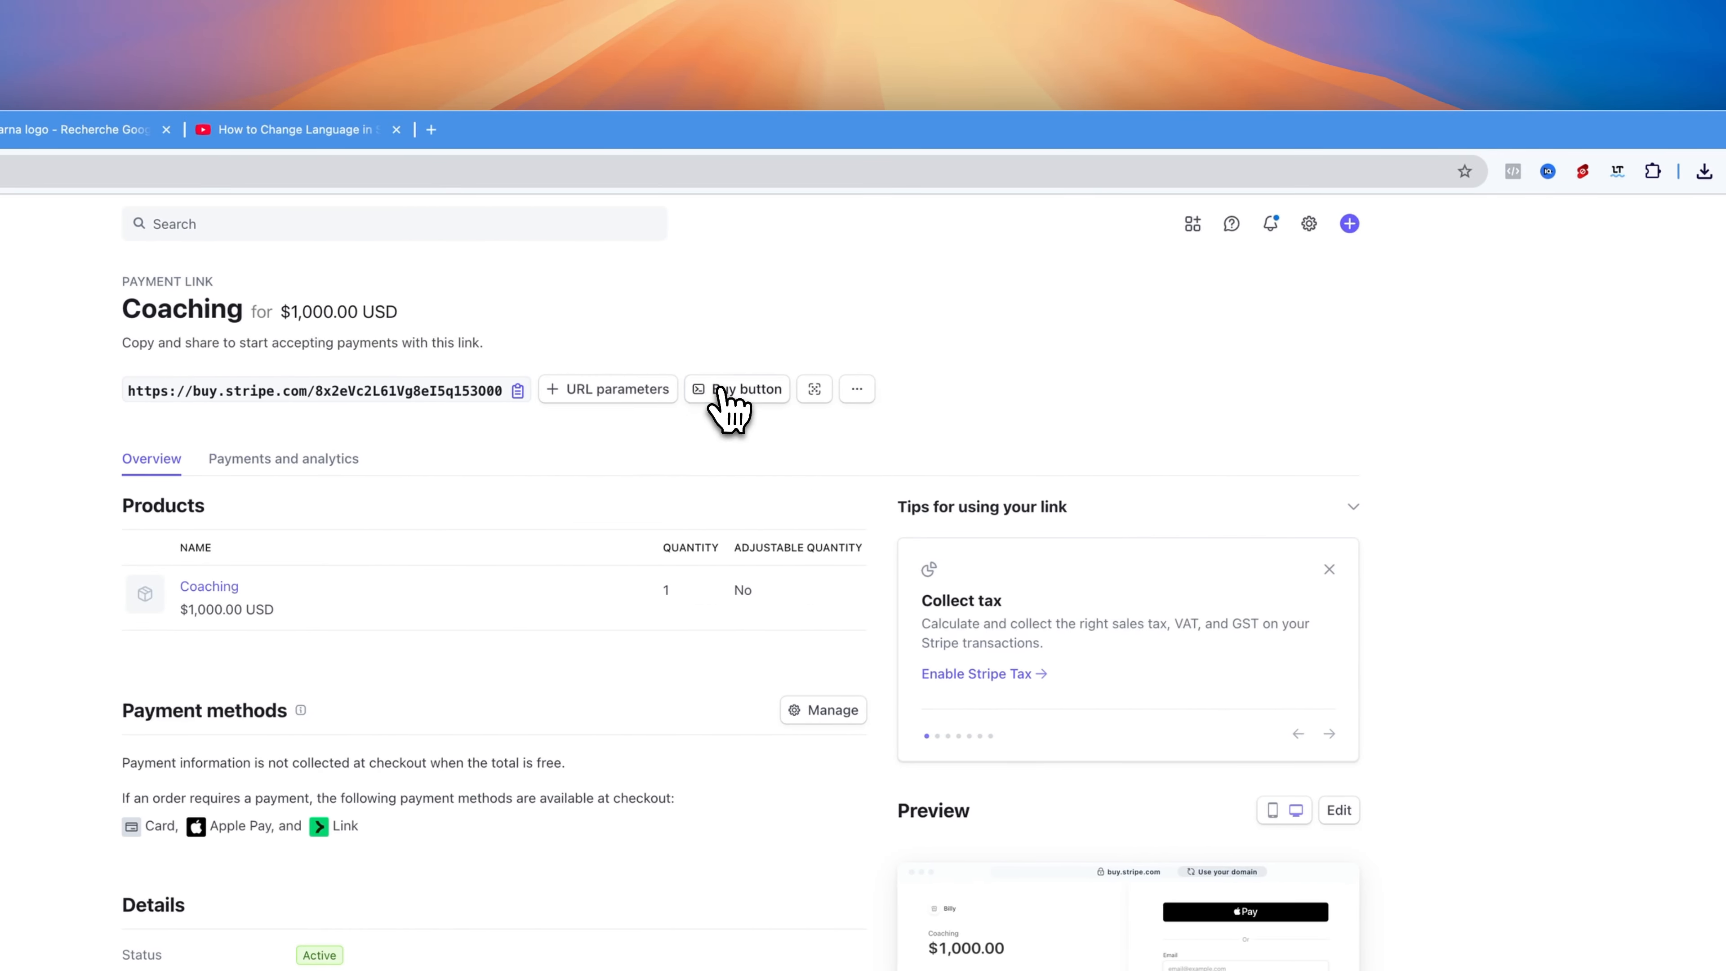
pyautogui.click(727, 394)
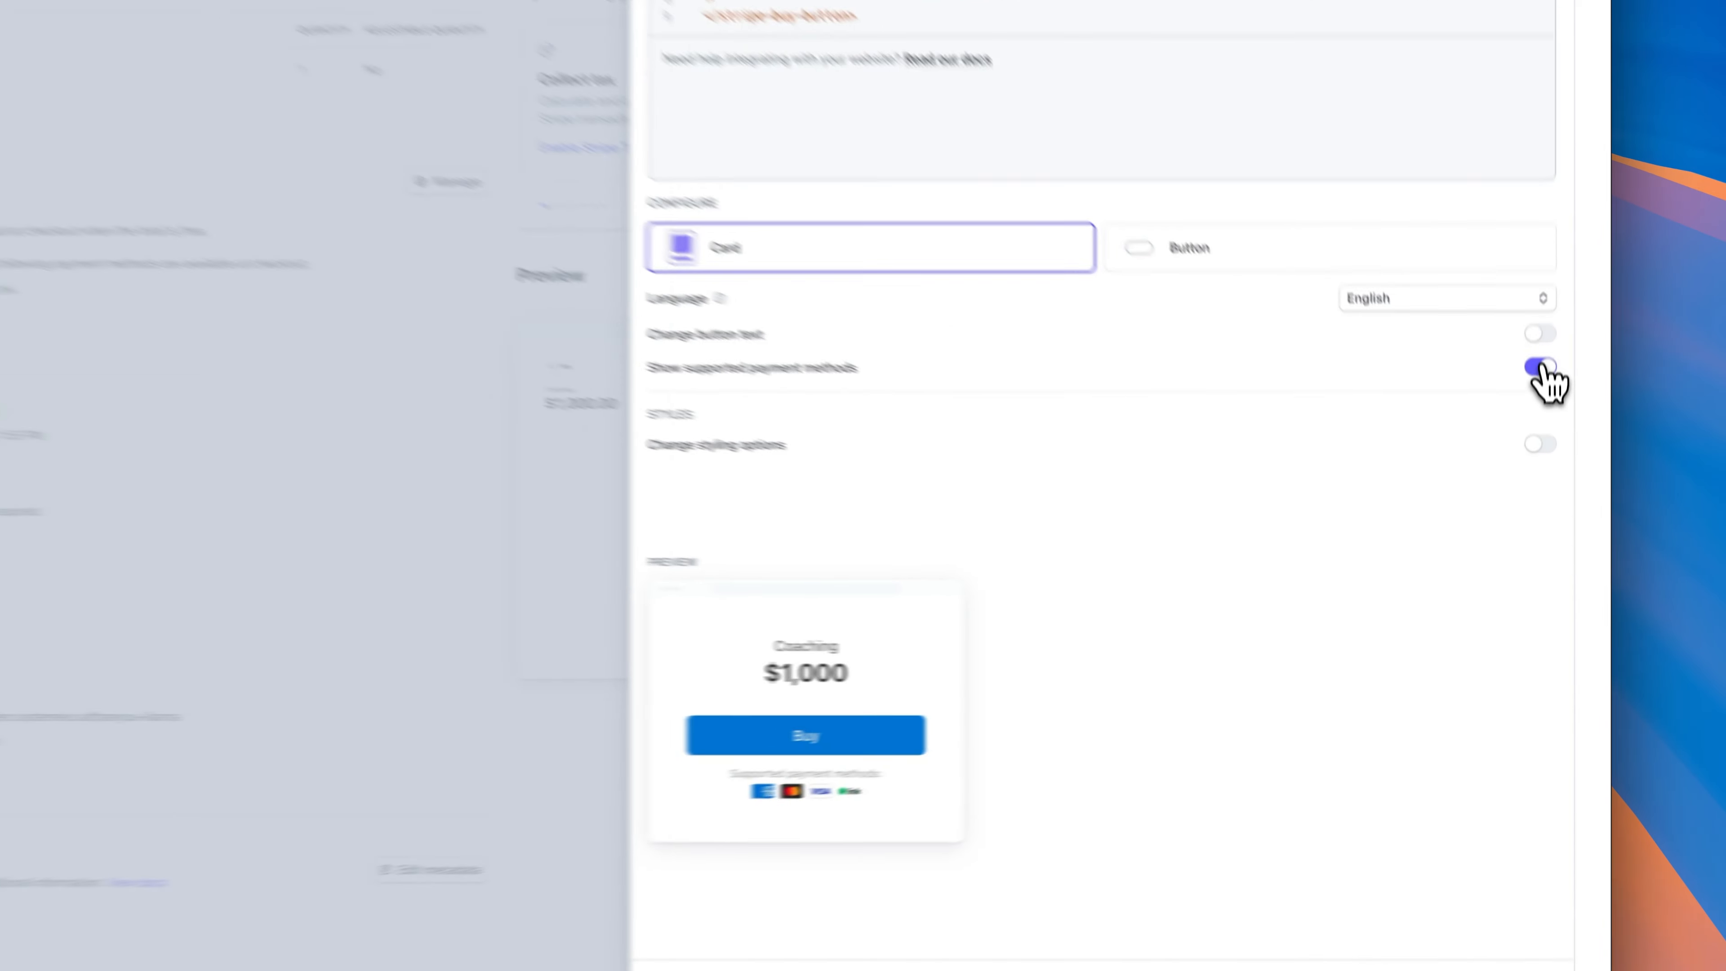
pyautogui.click(1547, 510)
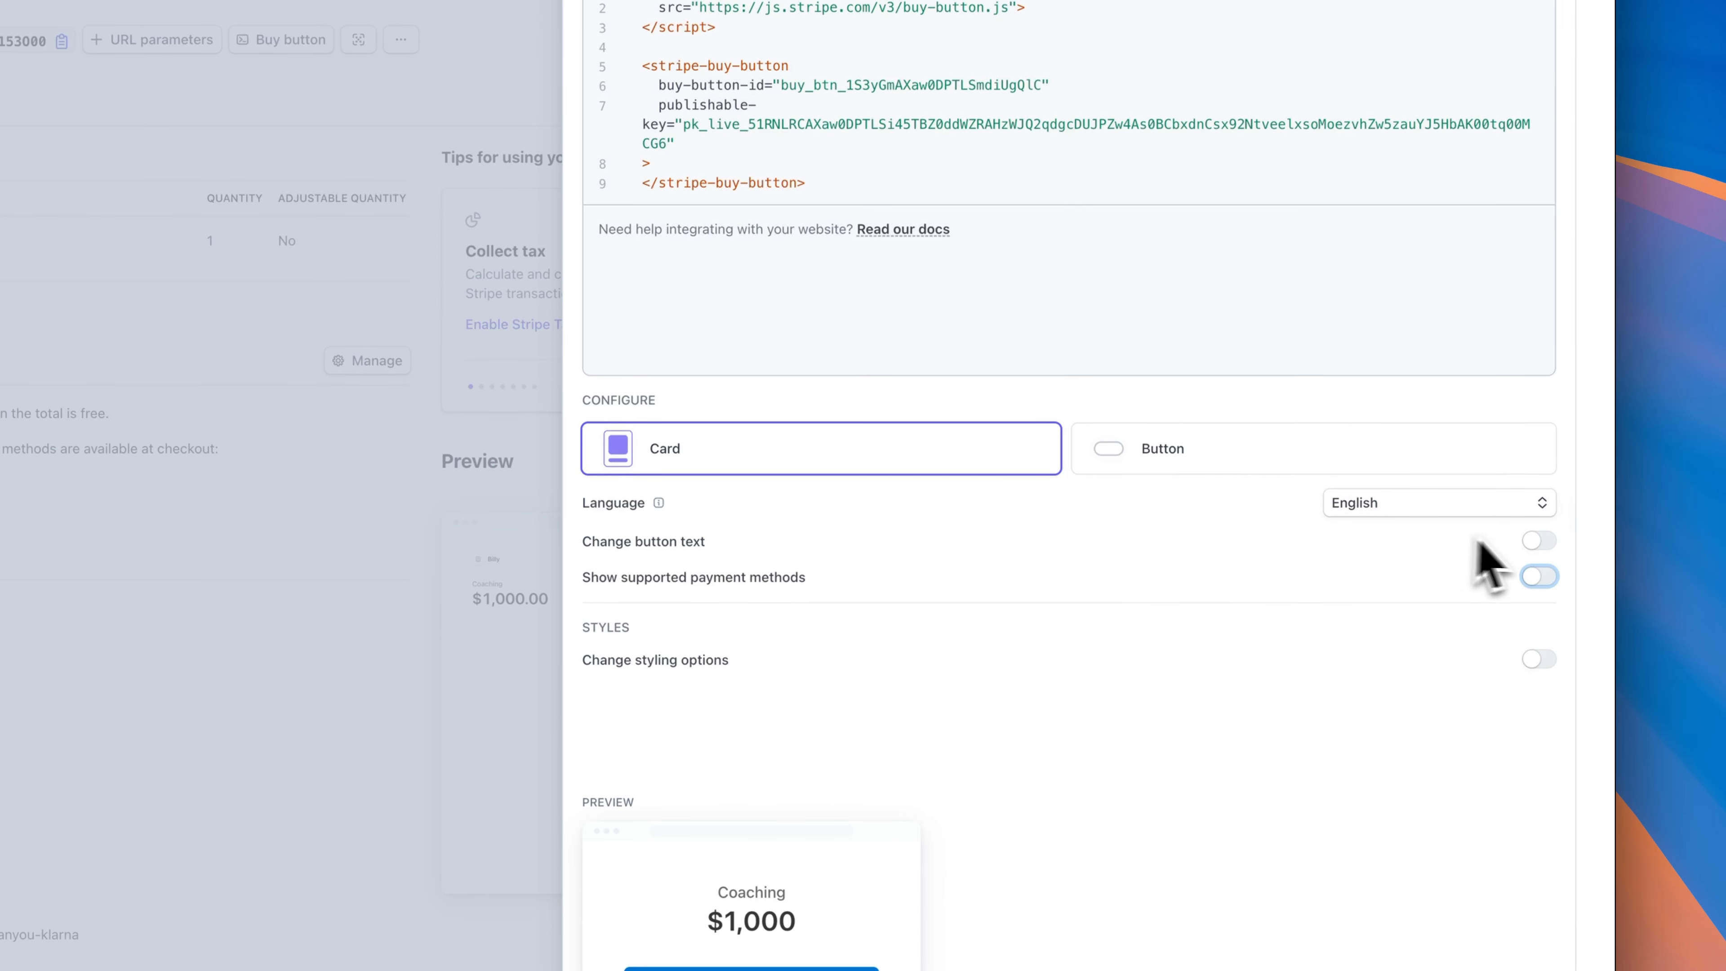
pyautogui.scroll(-2, 1502, 530)
pyautogui.click(1540, 440)
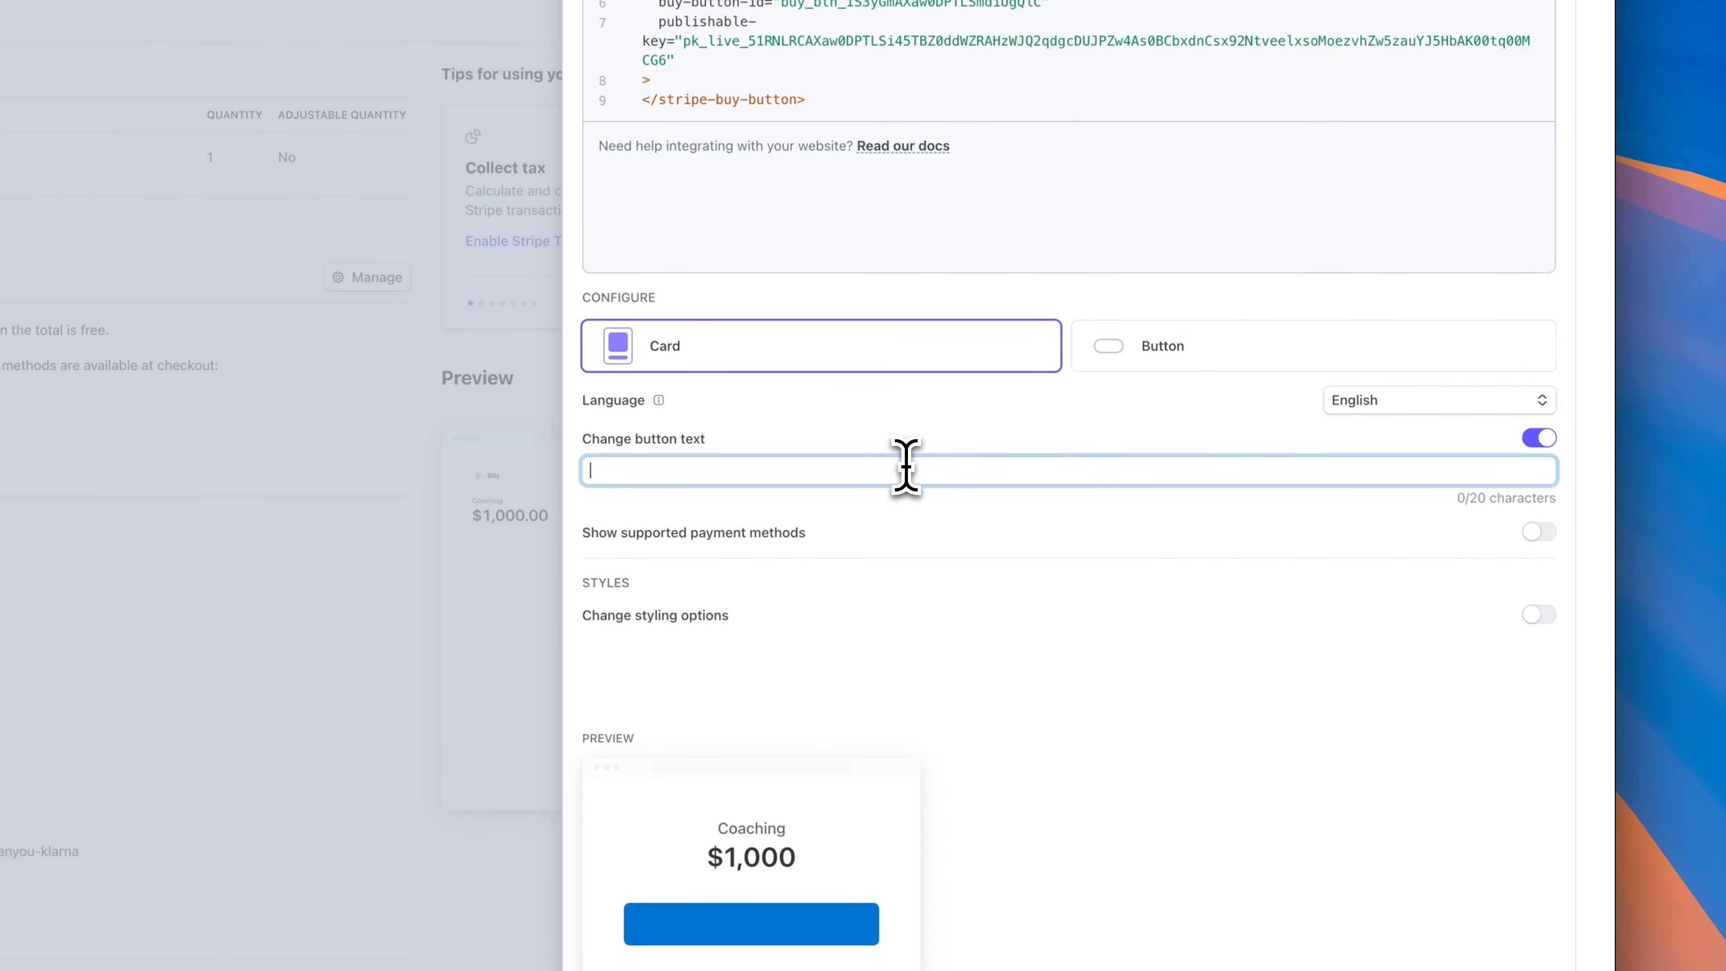
pyautogui.write('Pay ')
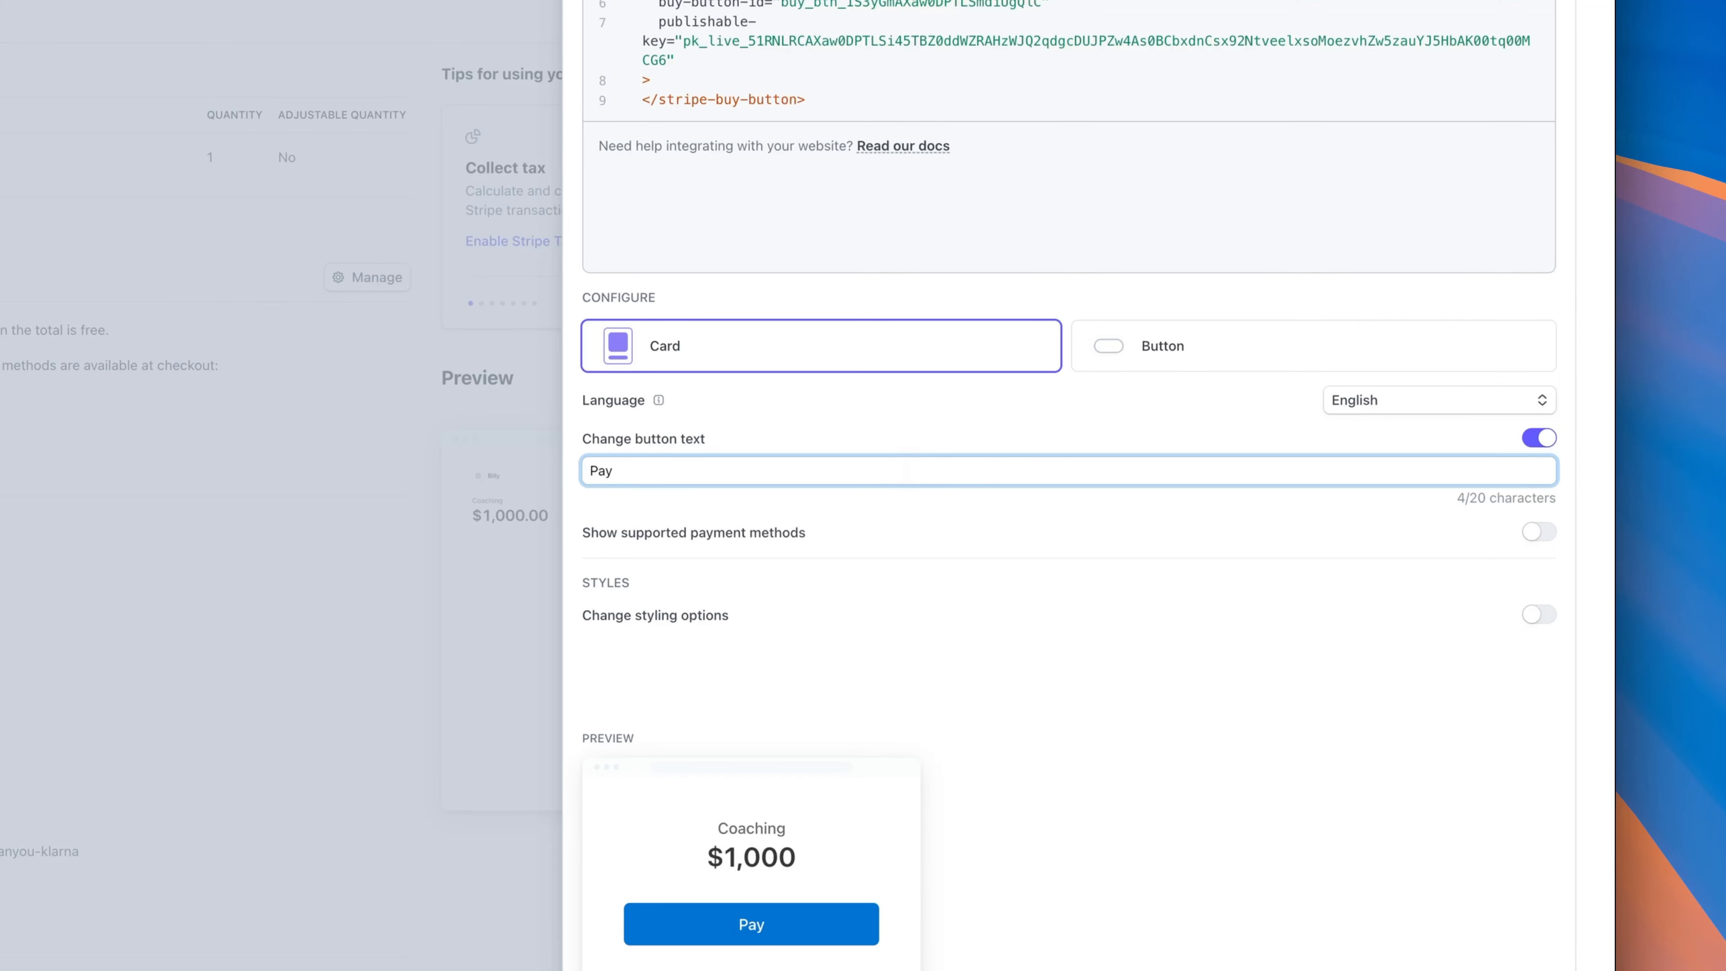
pyautogui.write('With Klarna')
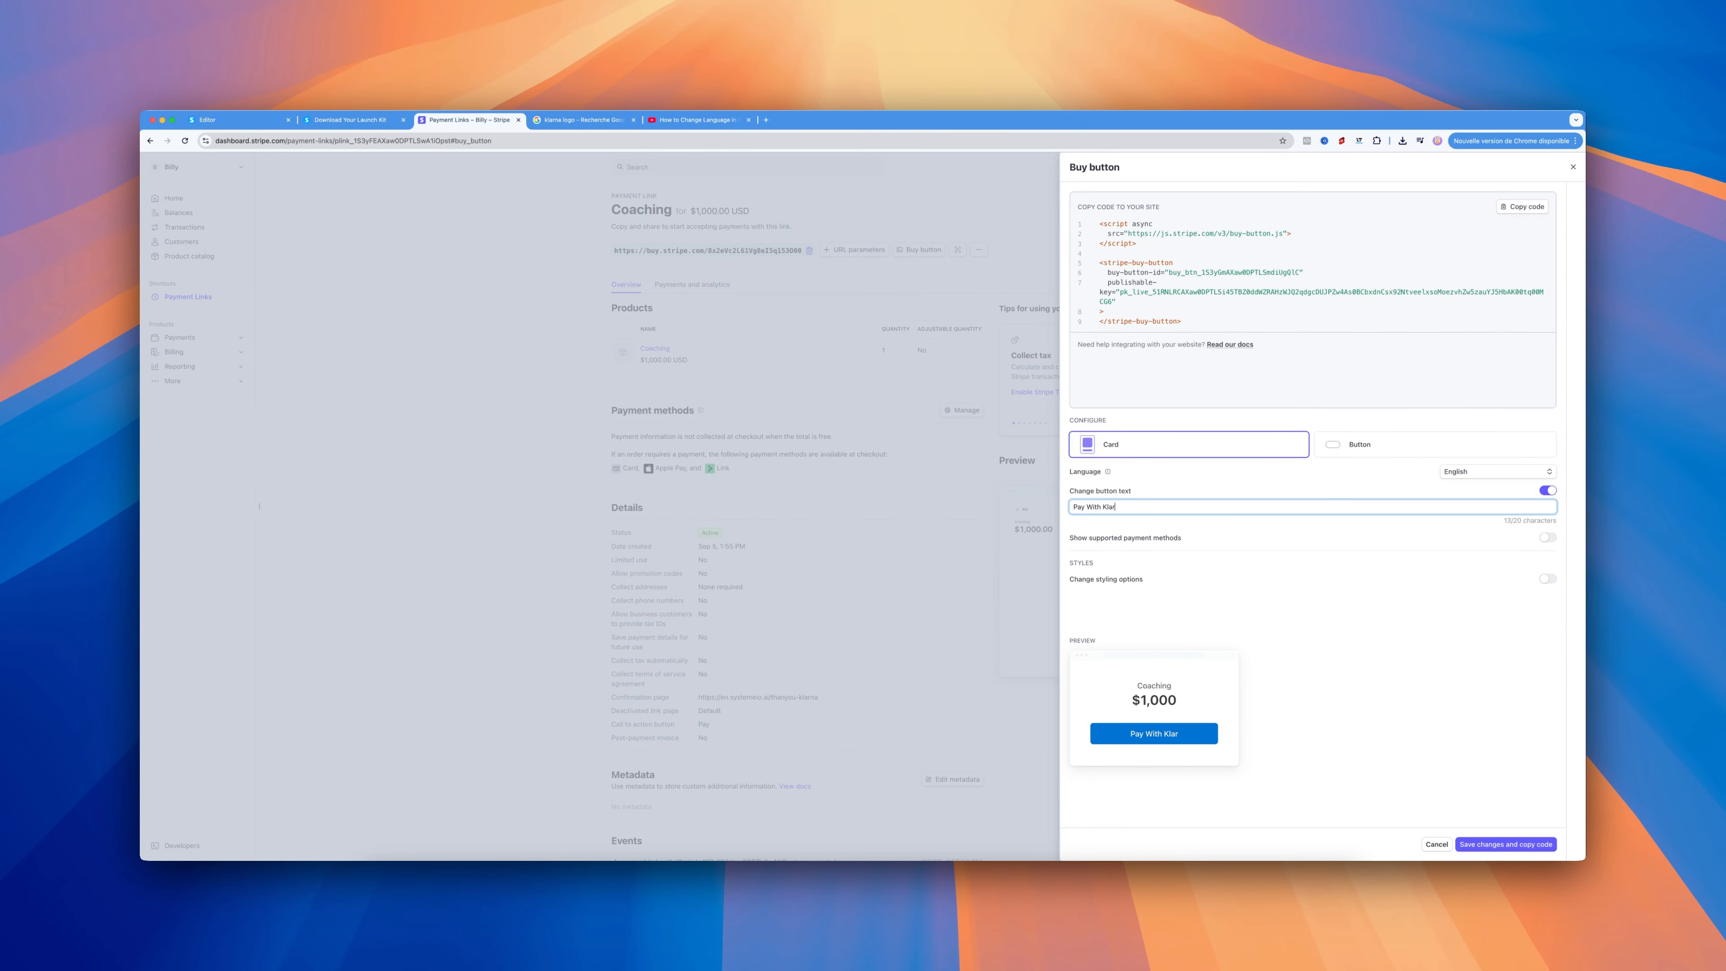
# - Switch the buy button layout to Button, enable the styling options, and set the button color to pink #f547b5
pyautogui.click(1427, 446)
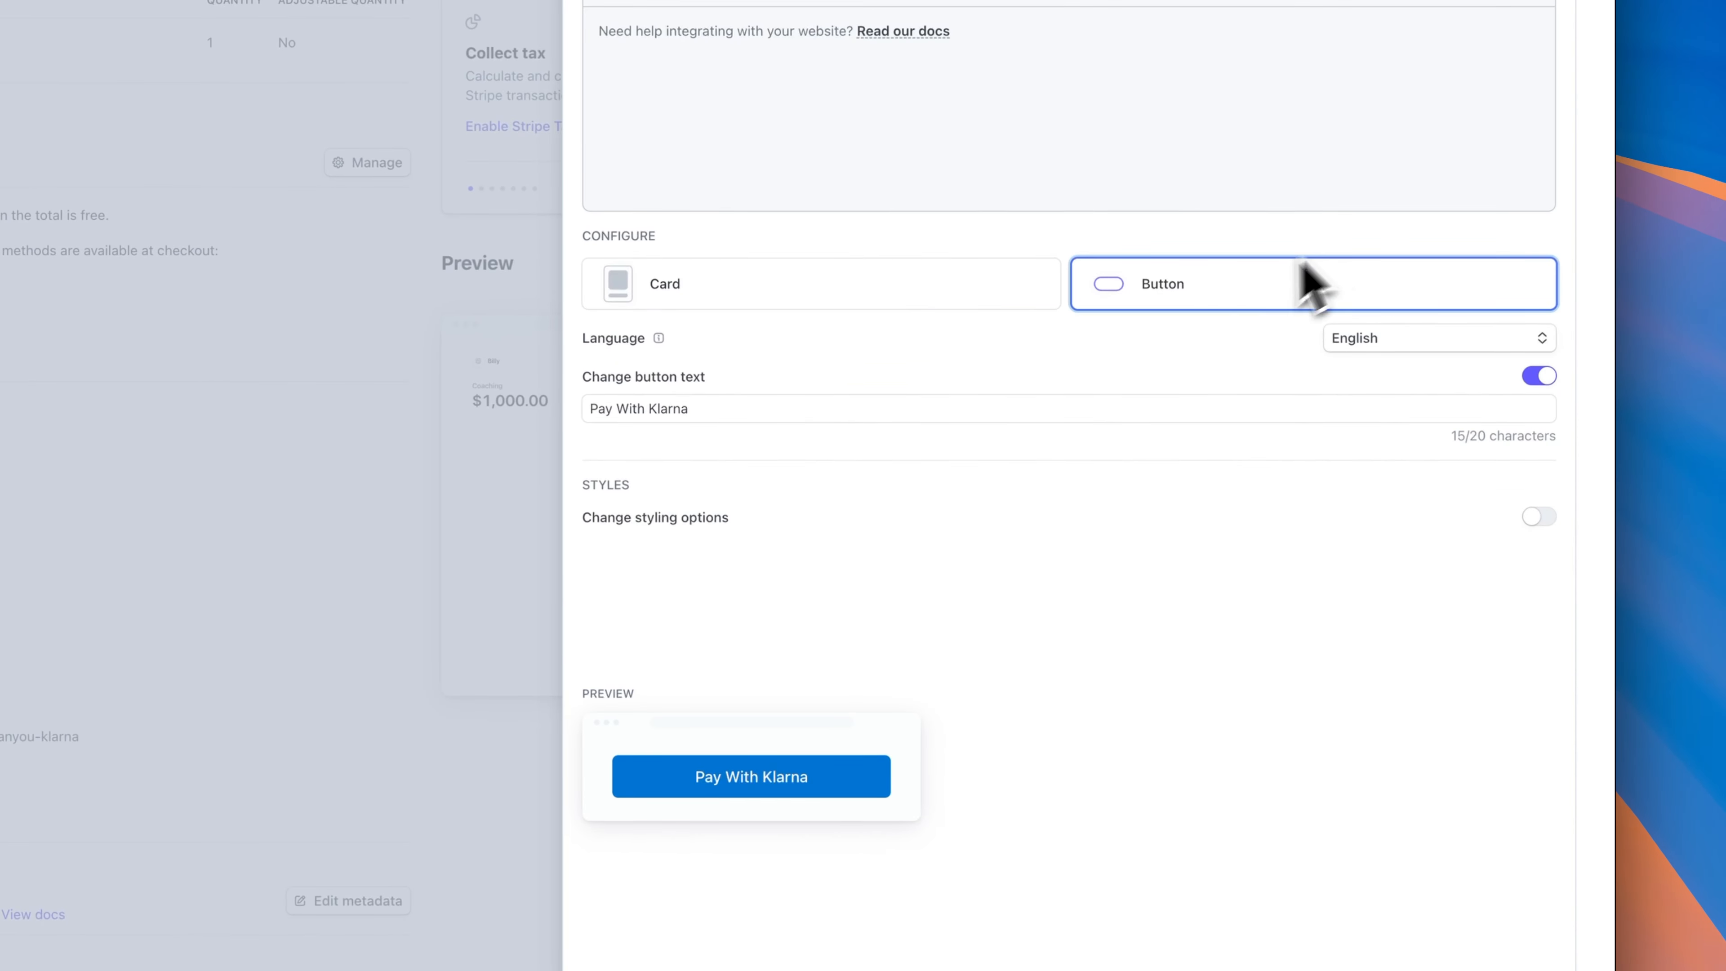
pyautogui.click(1538, 517)
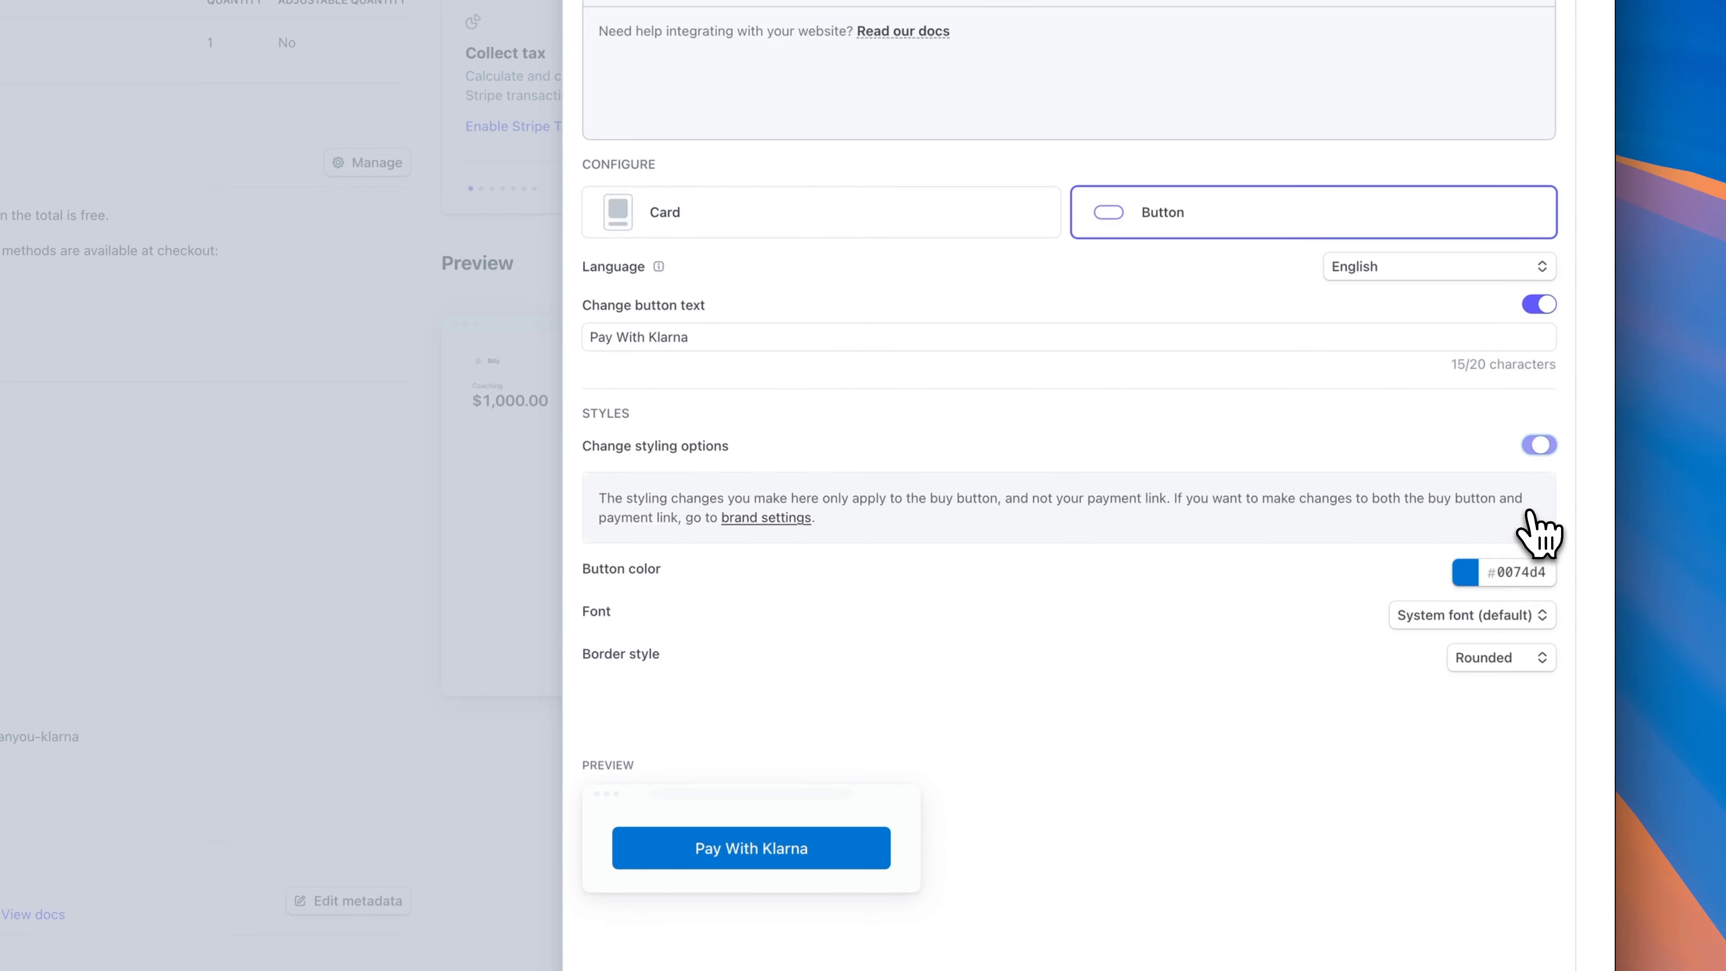
pyautogui.click(1464, 575)
pyautogui.click(1373, 741)
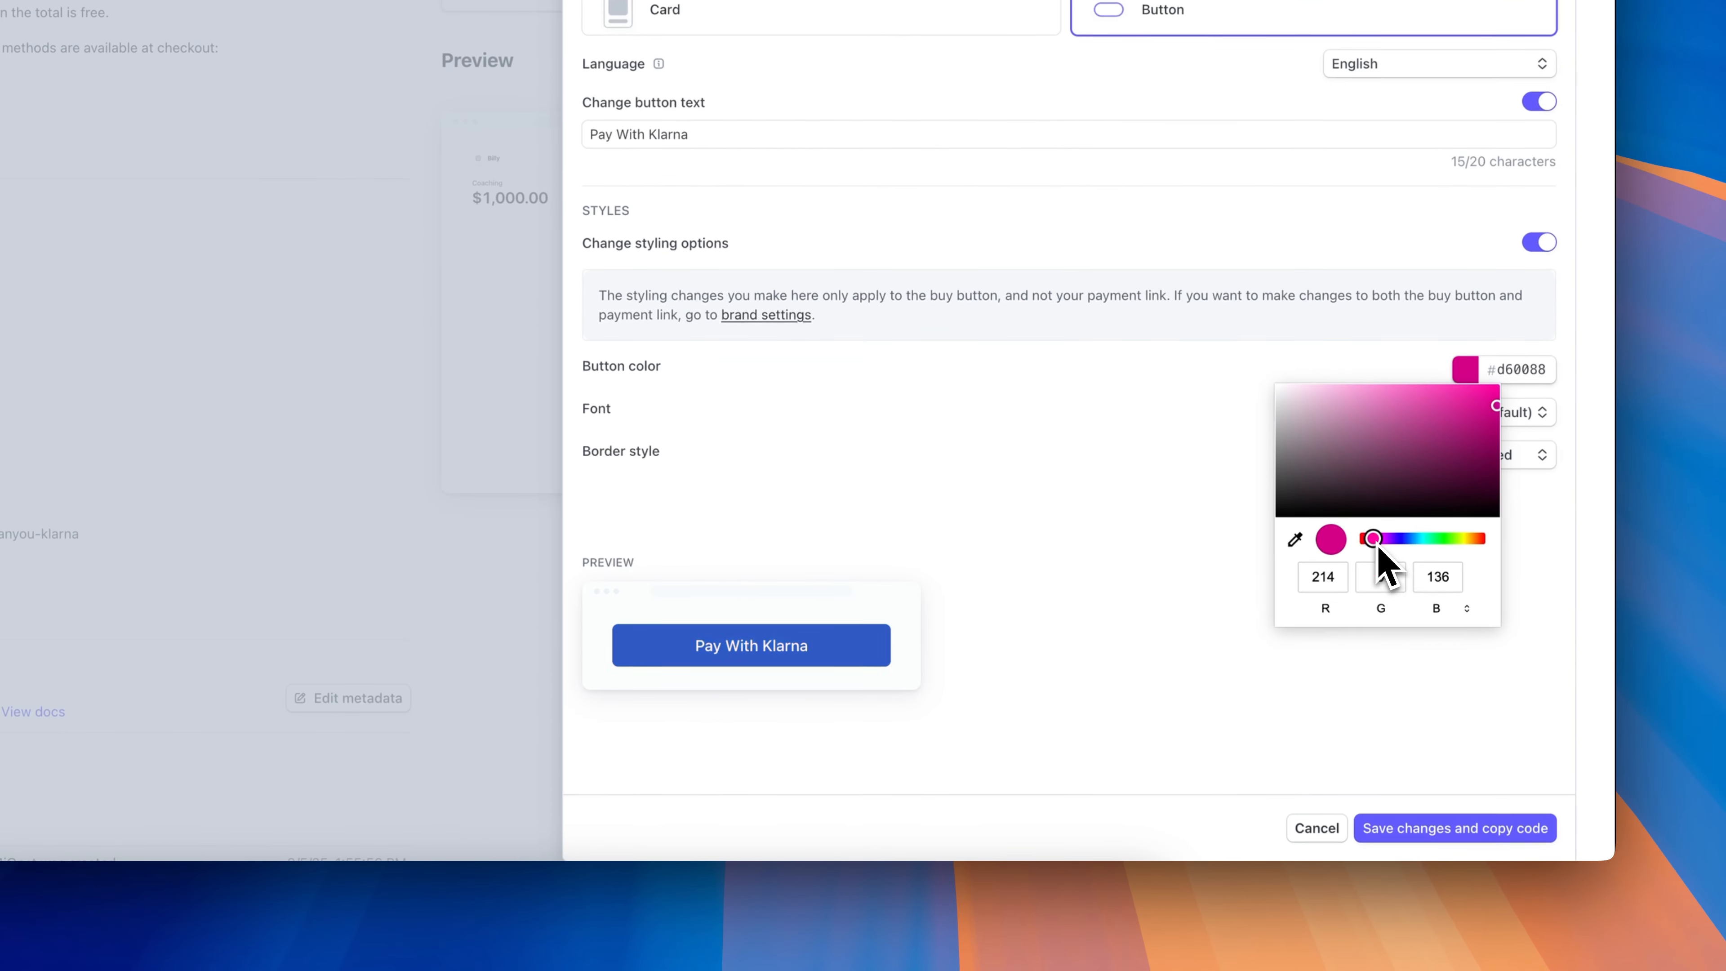
pyautogui.click(1434, 390)
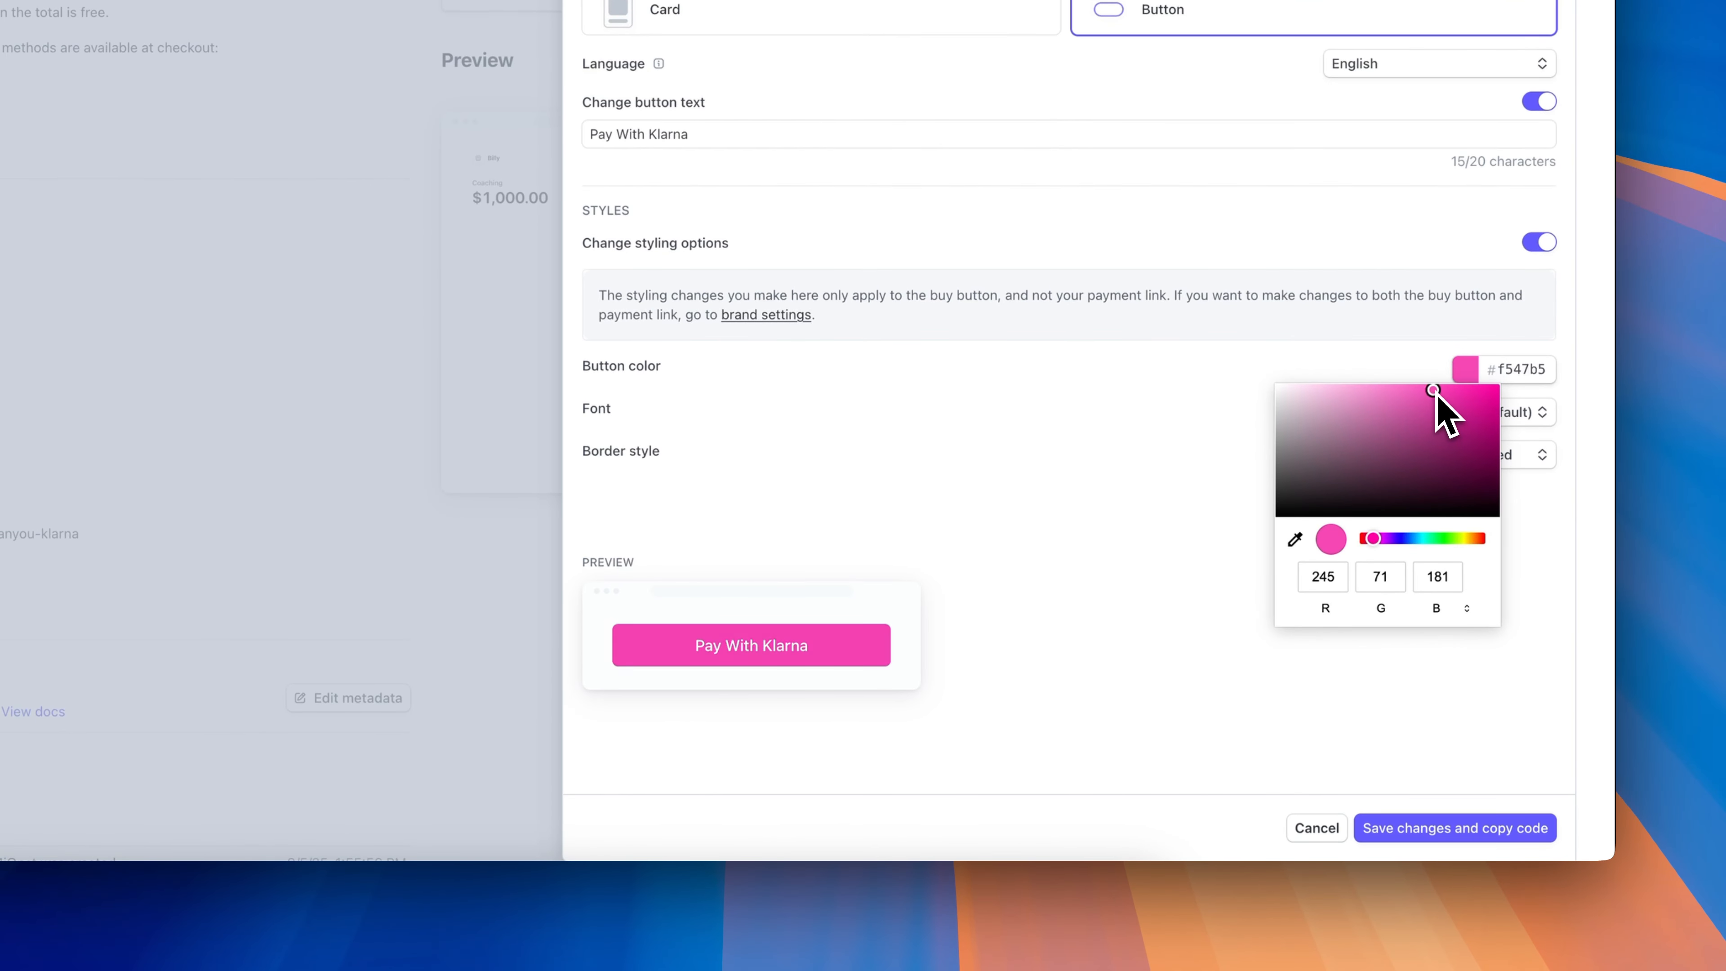
pyautogui.click(1383, 694)
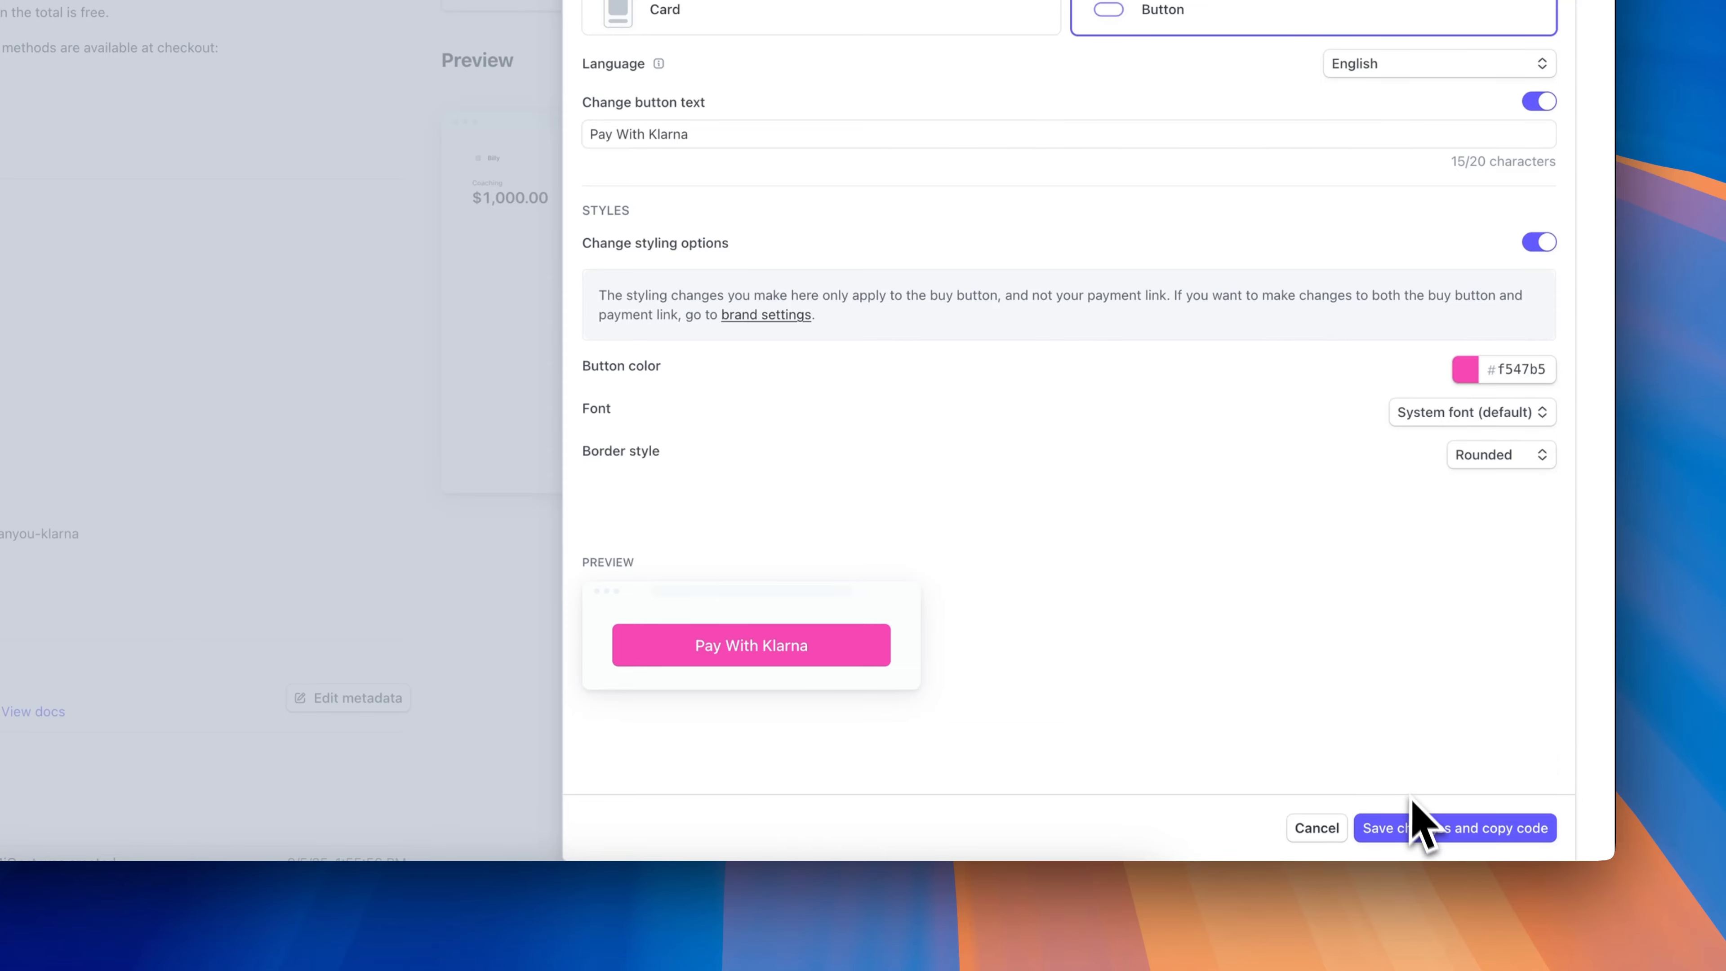
# - Save the buy button changes and copy its embed code
pyautogui.click(1424, 828)
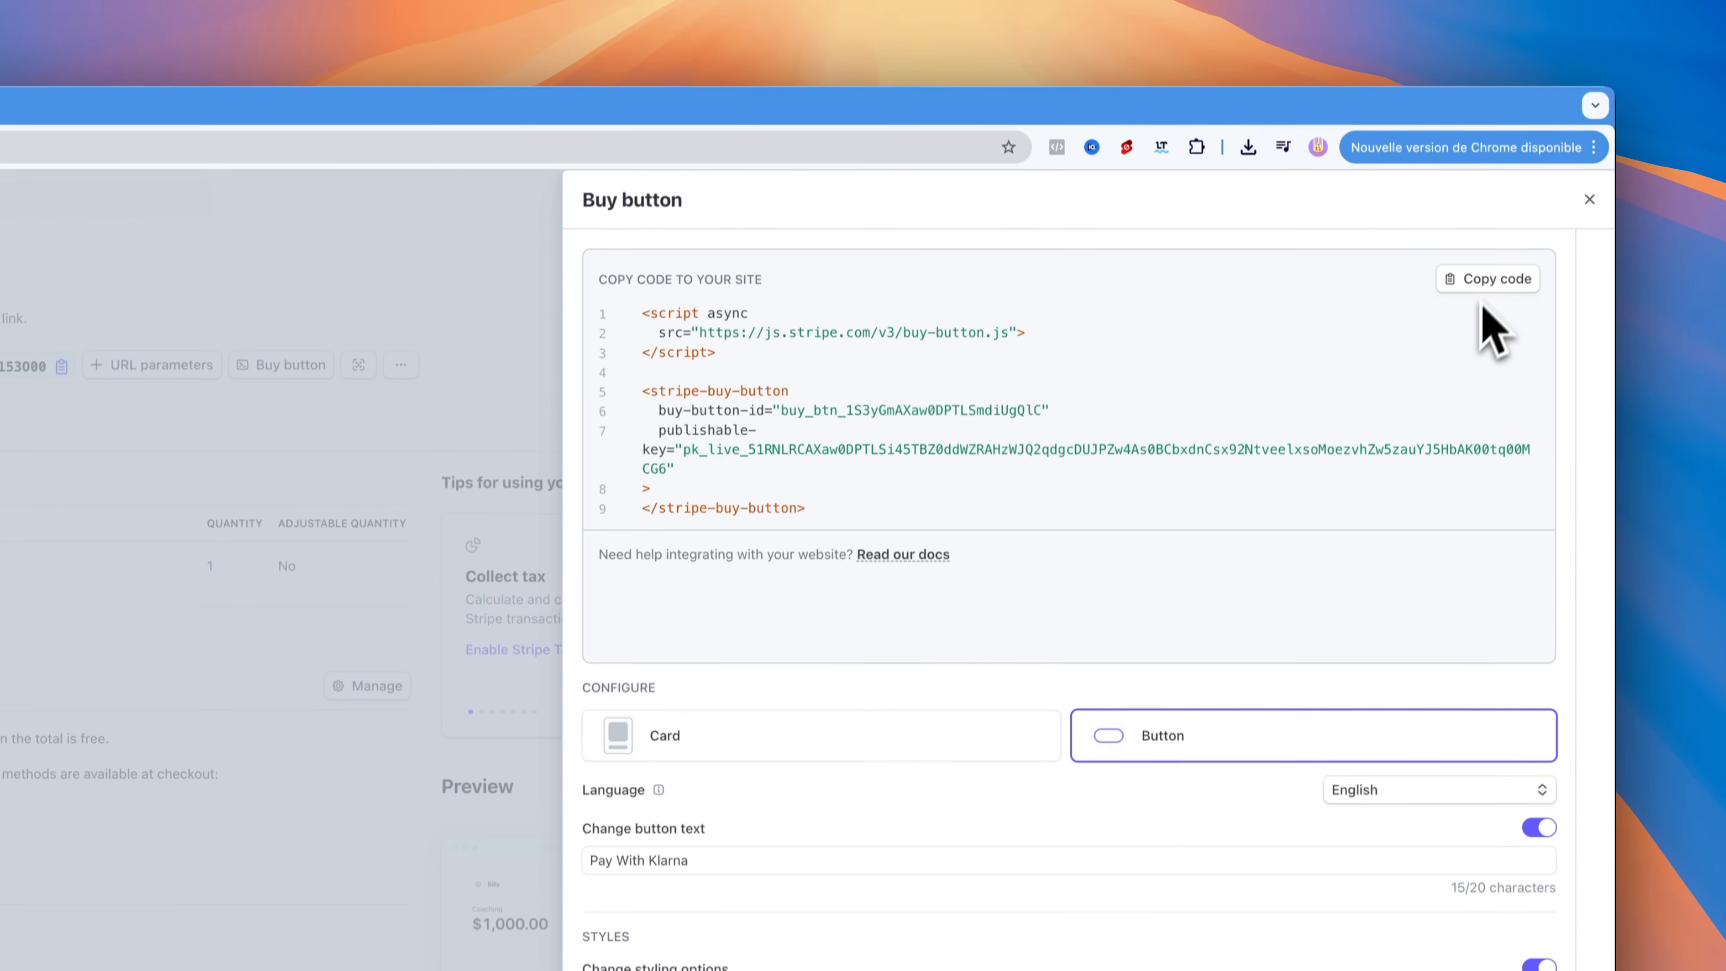
pyautogui.click(1495, 289)
pyautogui.click(1456, 845)
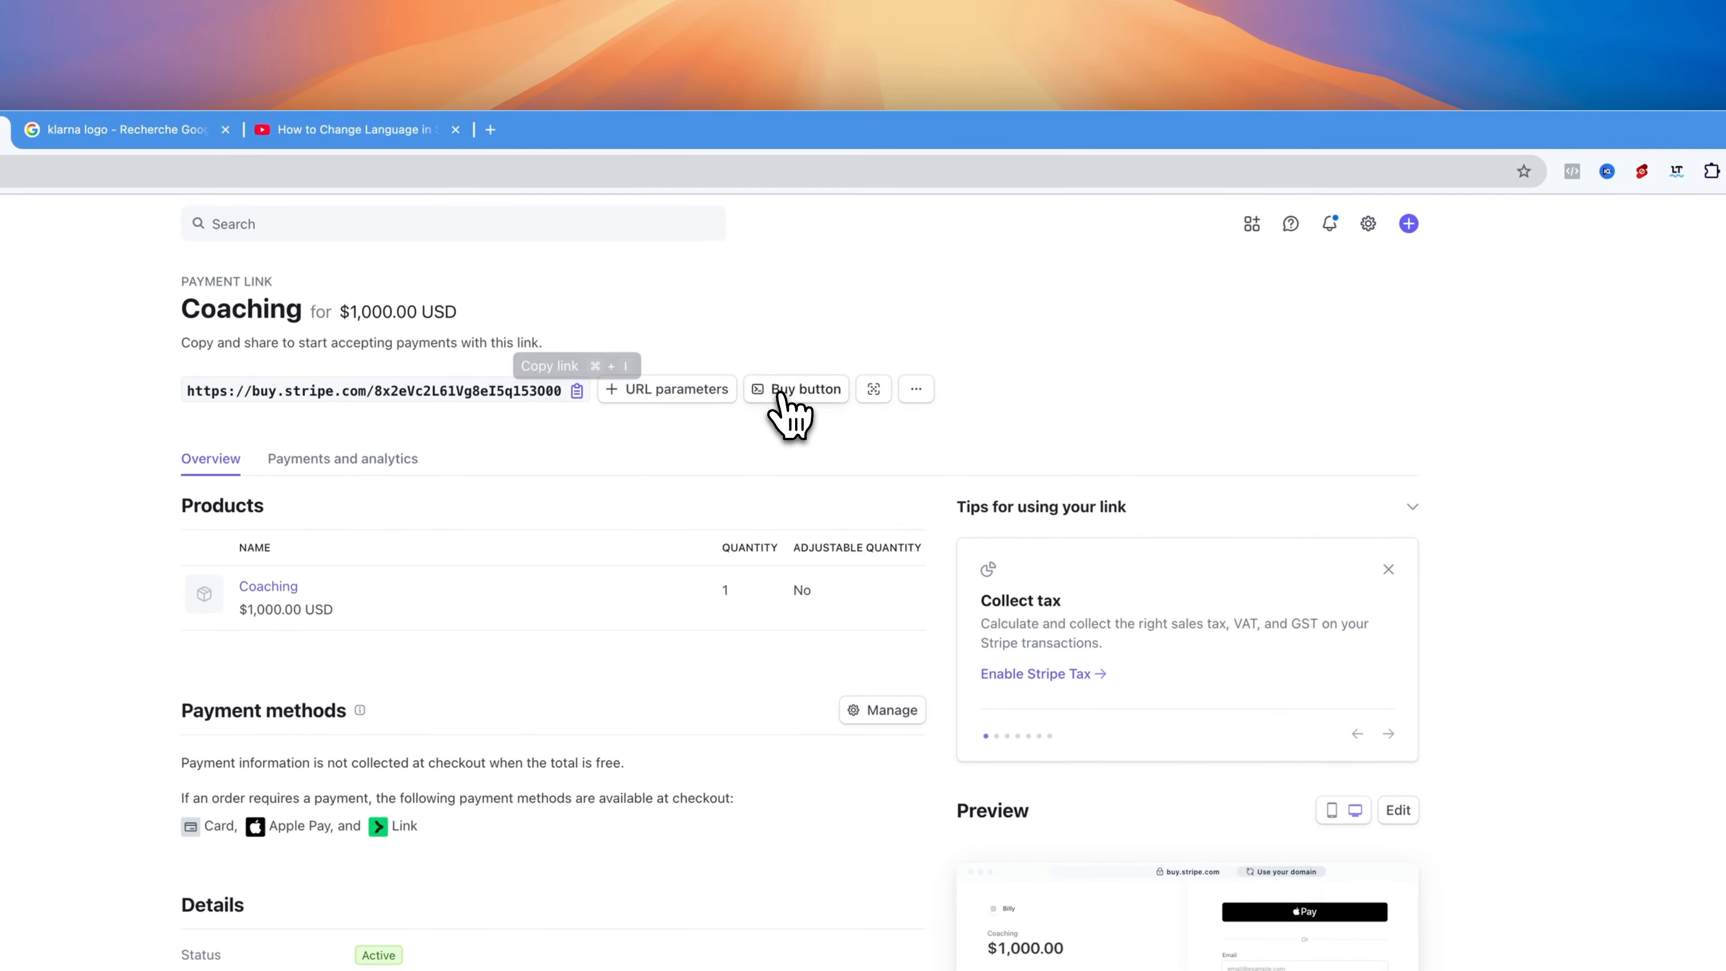
pyautogui.click(784, 388)
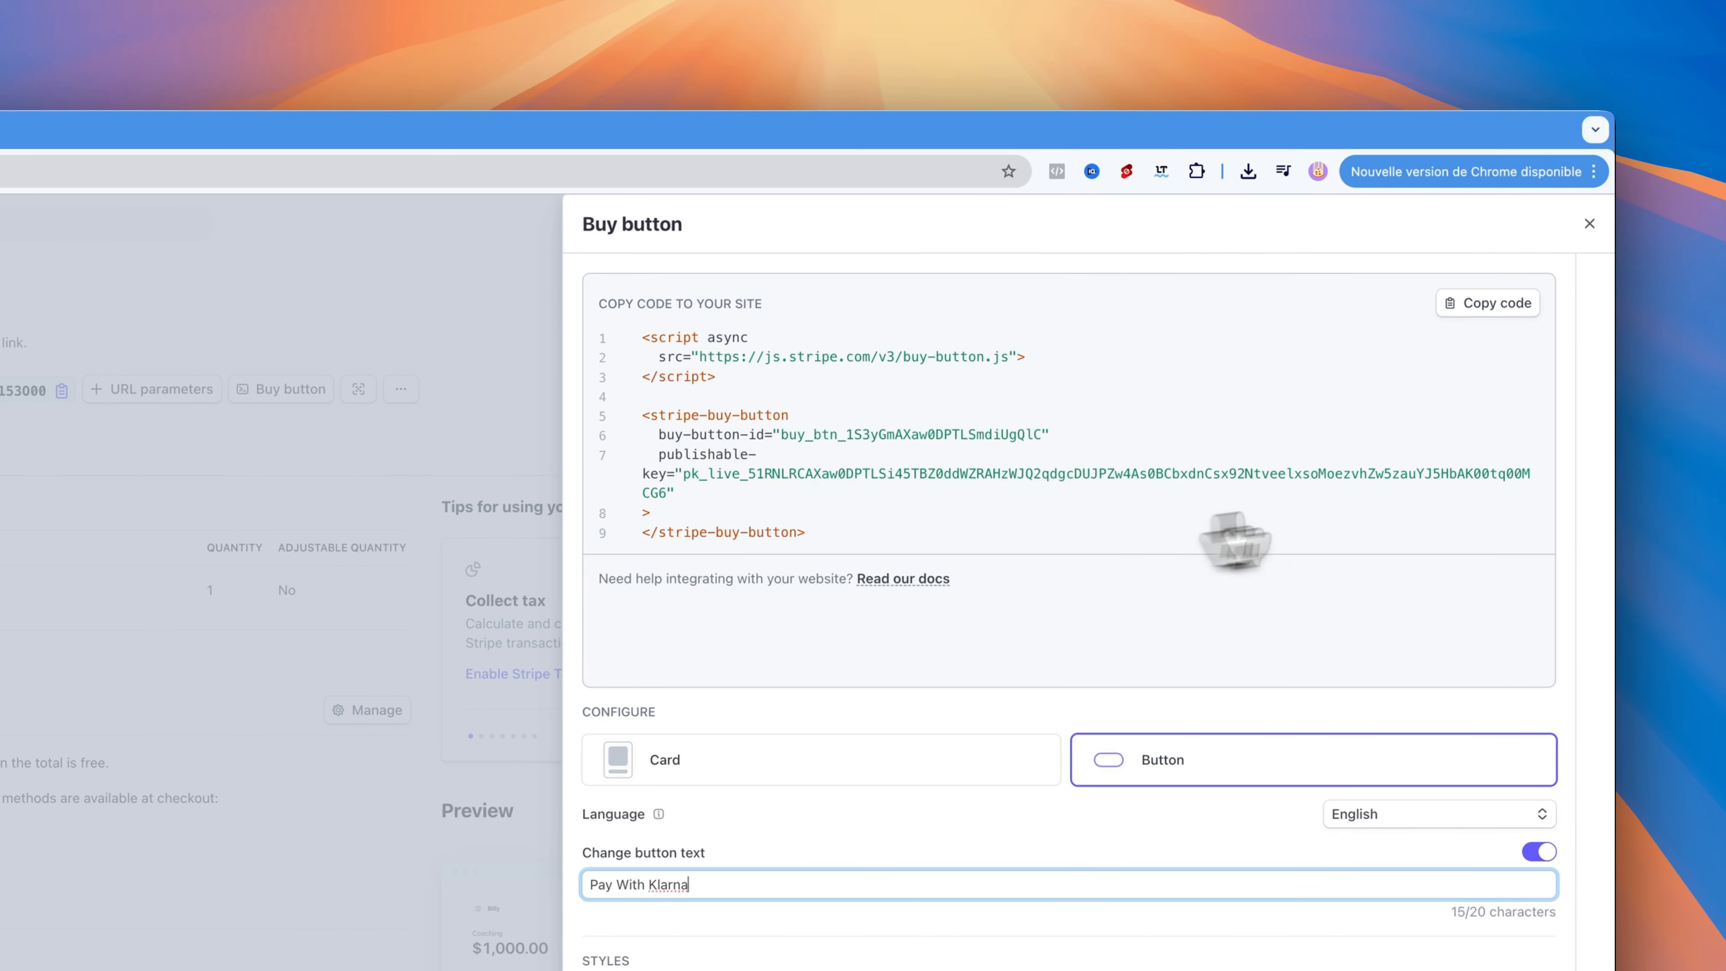
pyautogui.click(1488, 307)
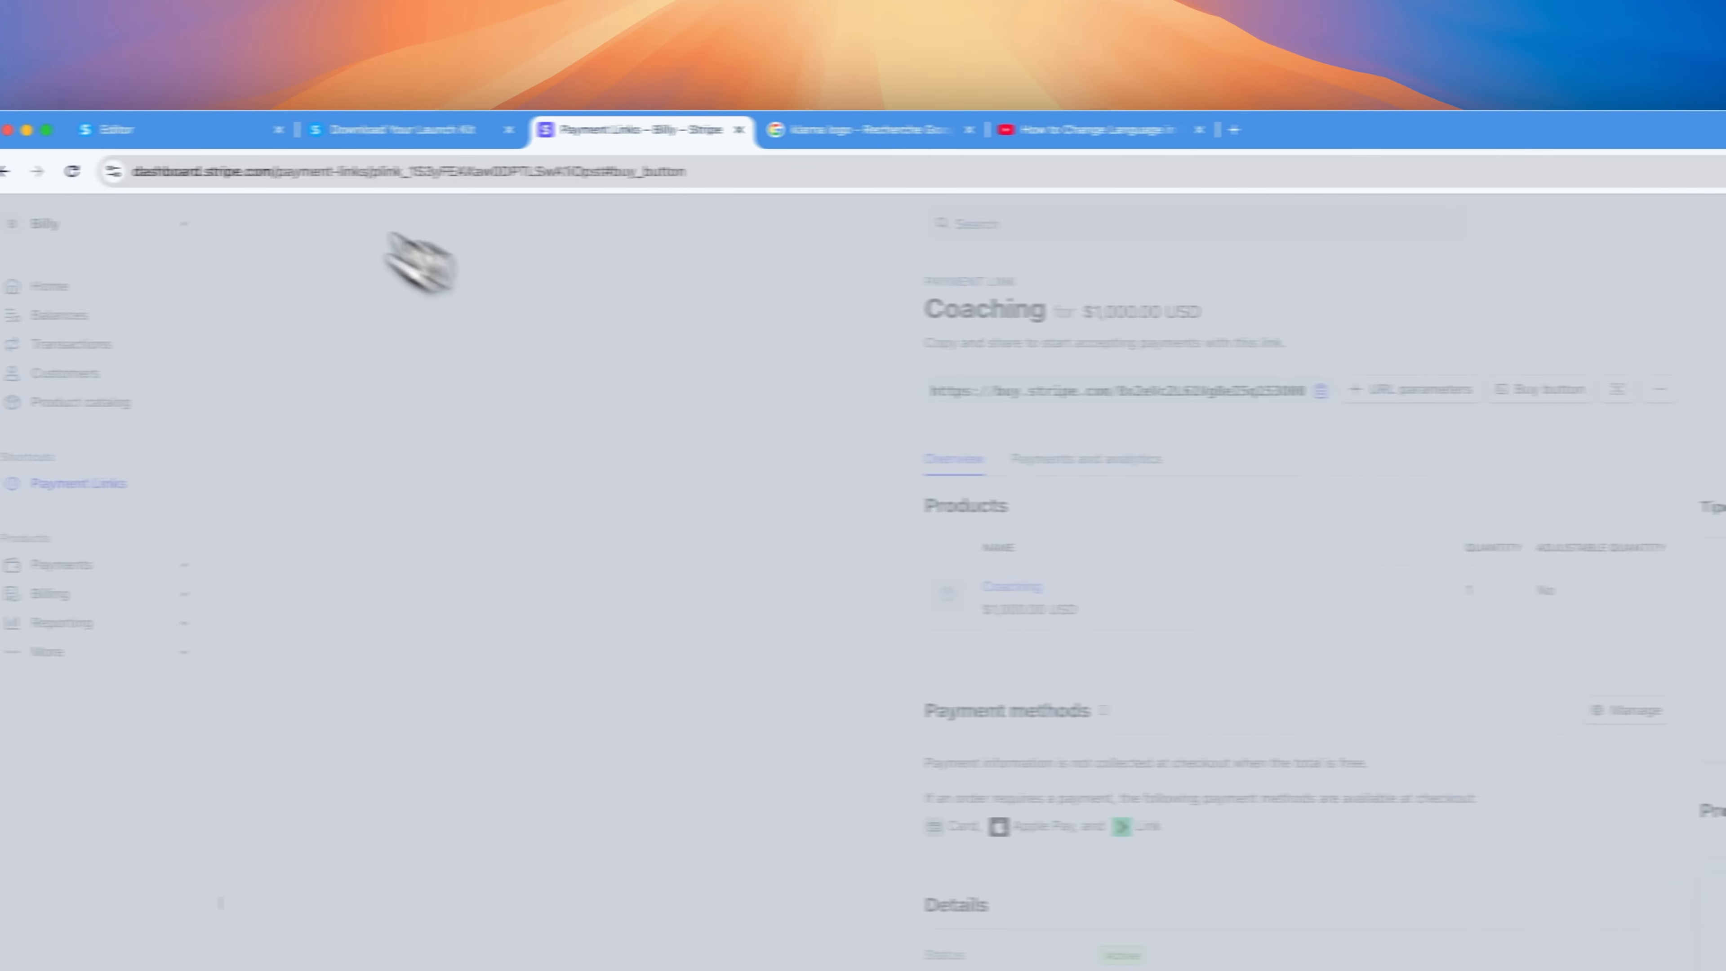
# - Switch to the systeme.io editor and delete the "Pay With Klarna" headline and the Klarna image from the Payment Method section
pyautogui.click(292, 131)
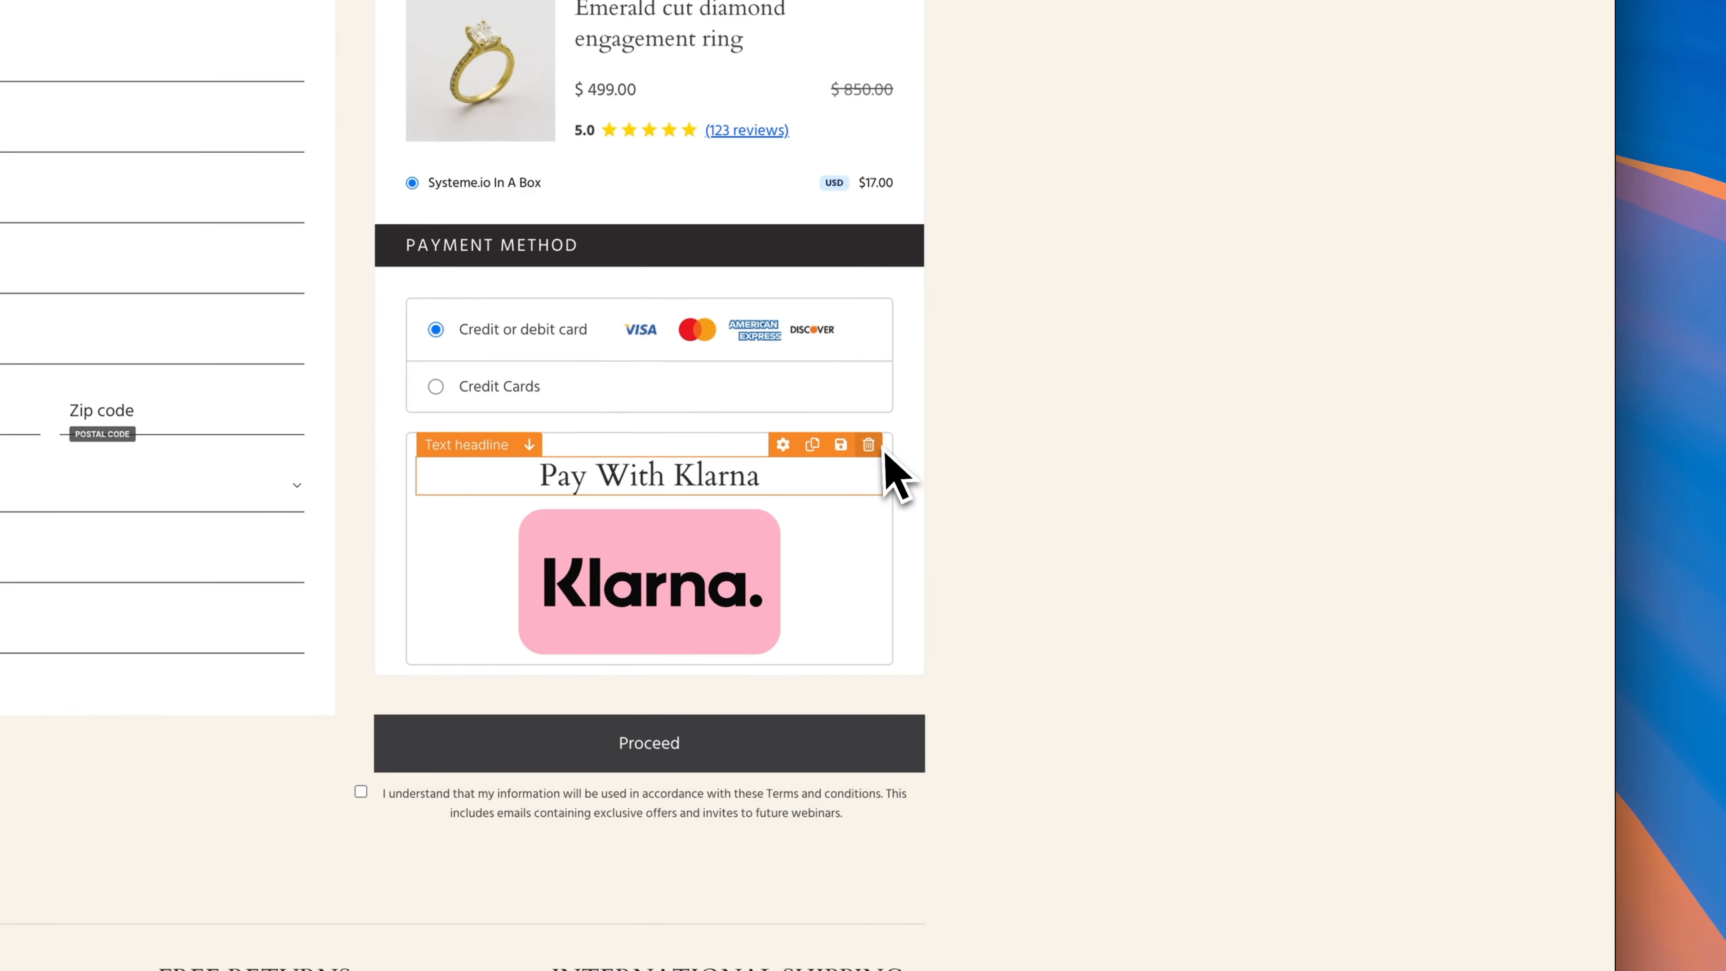
pyautogui.click(881, 446)
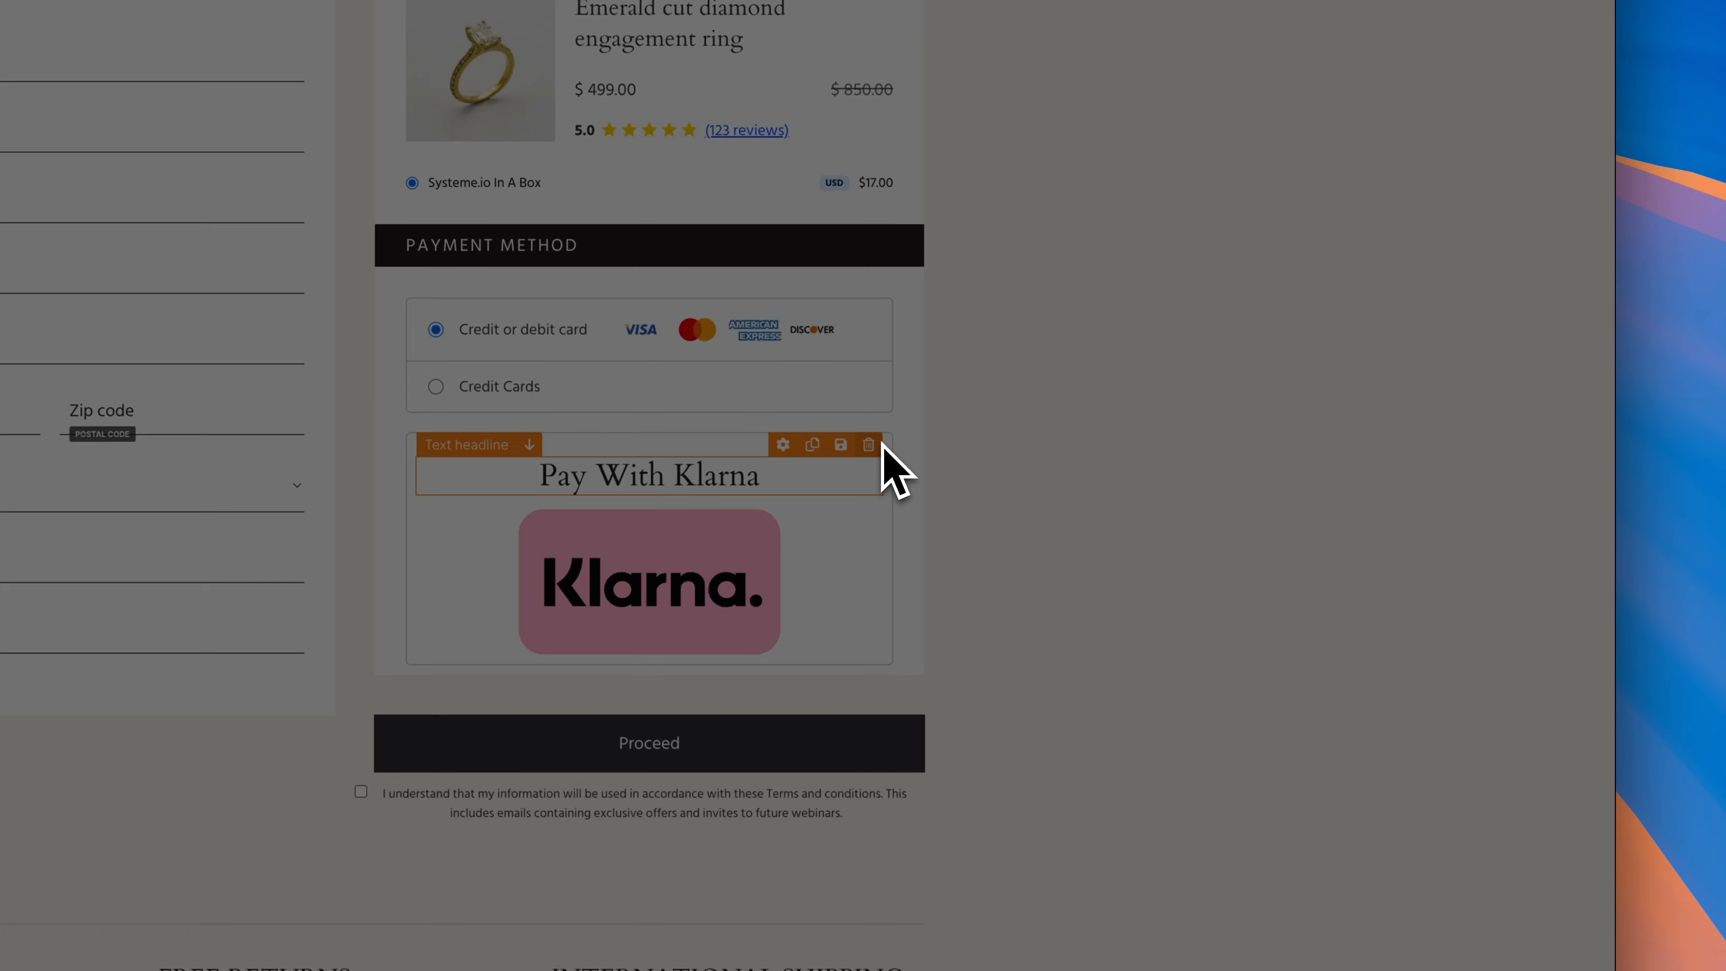
pyautogui.press('Return')
pyautogui.click(870, 434)
pyautogui.press('Return')
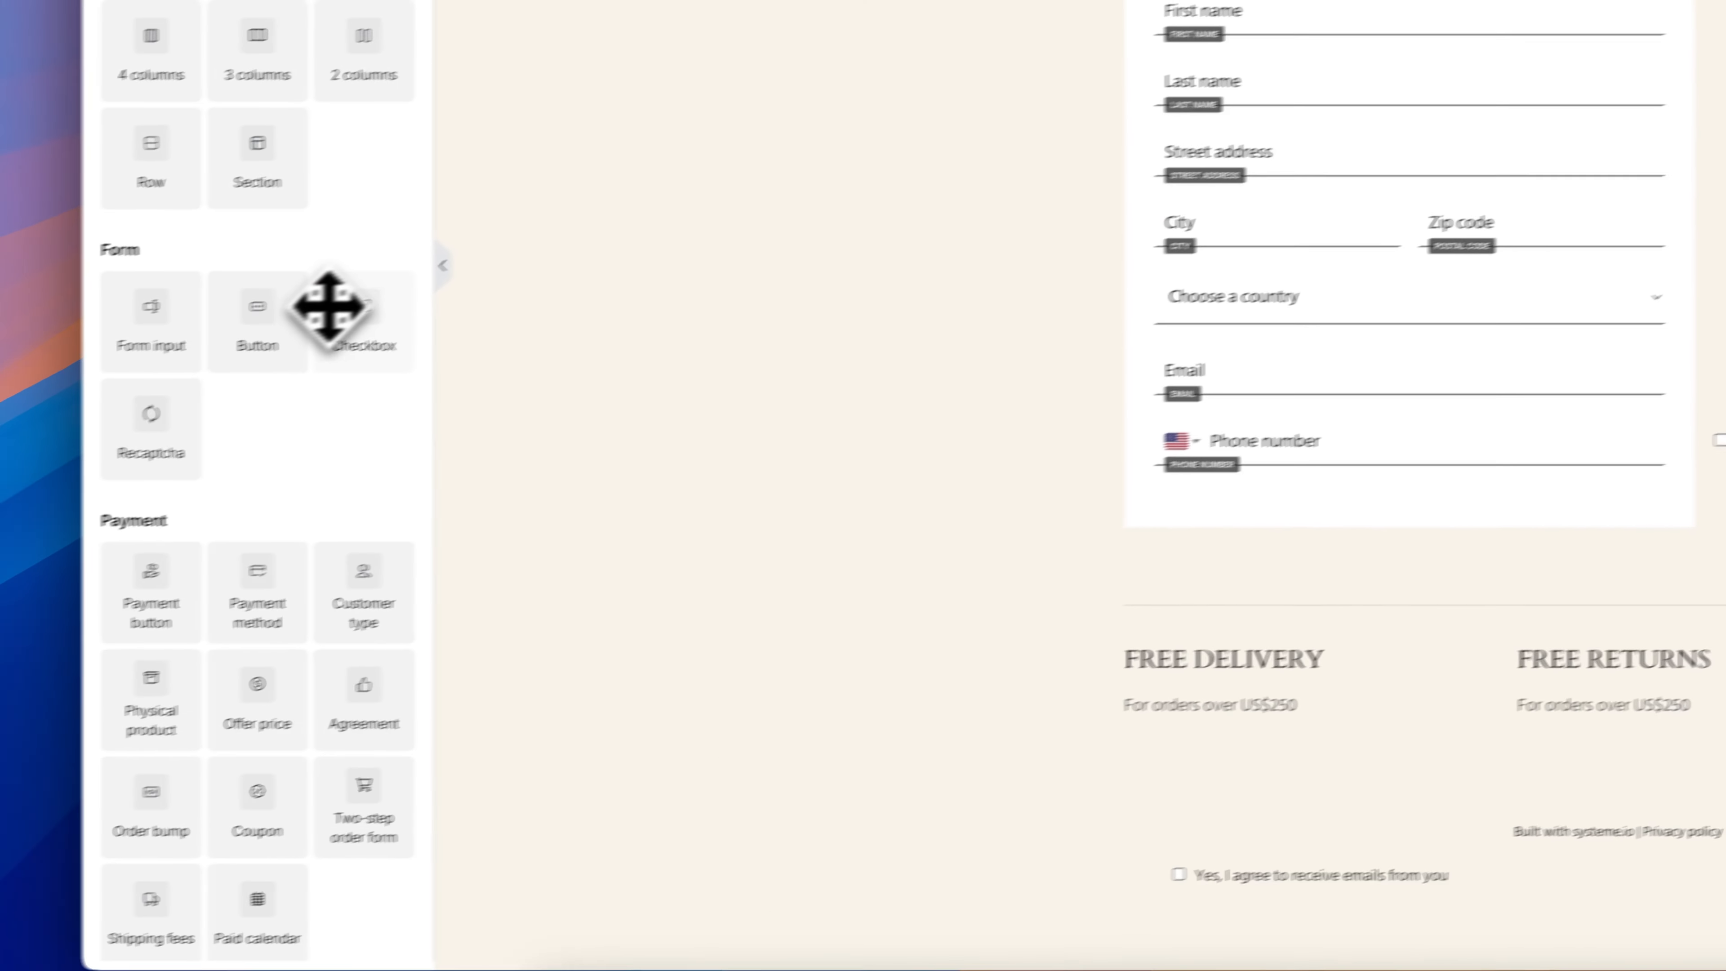
# - Add a Raw HTML element below the credit card options and replace its code with the copied Stripe buy button code, including the publishable key
pyautogui.scroll(-5, 359, 271)
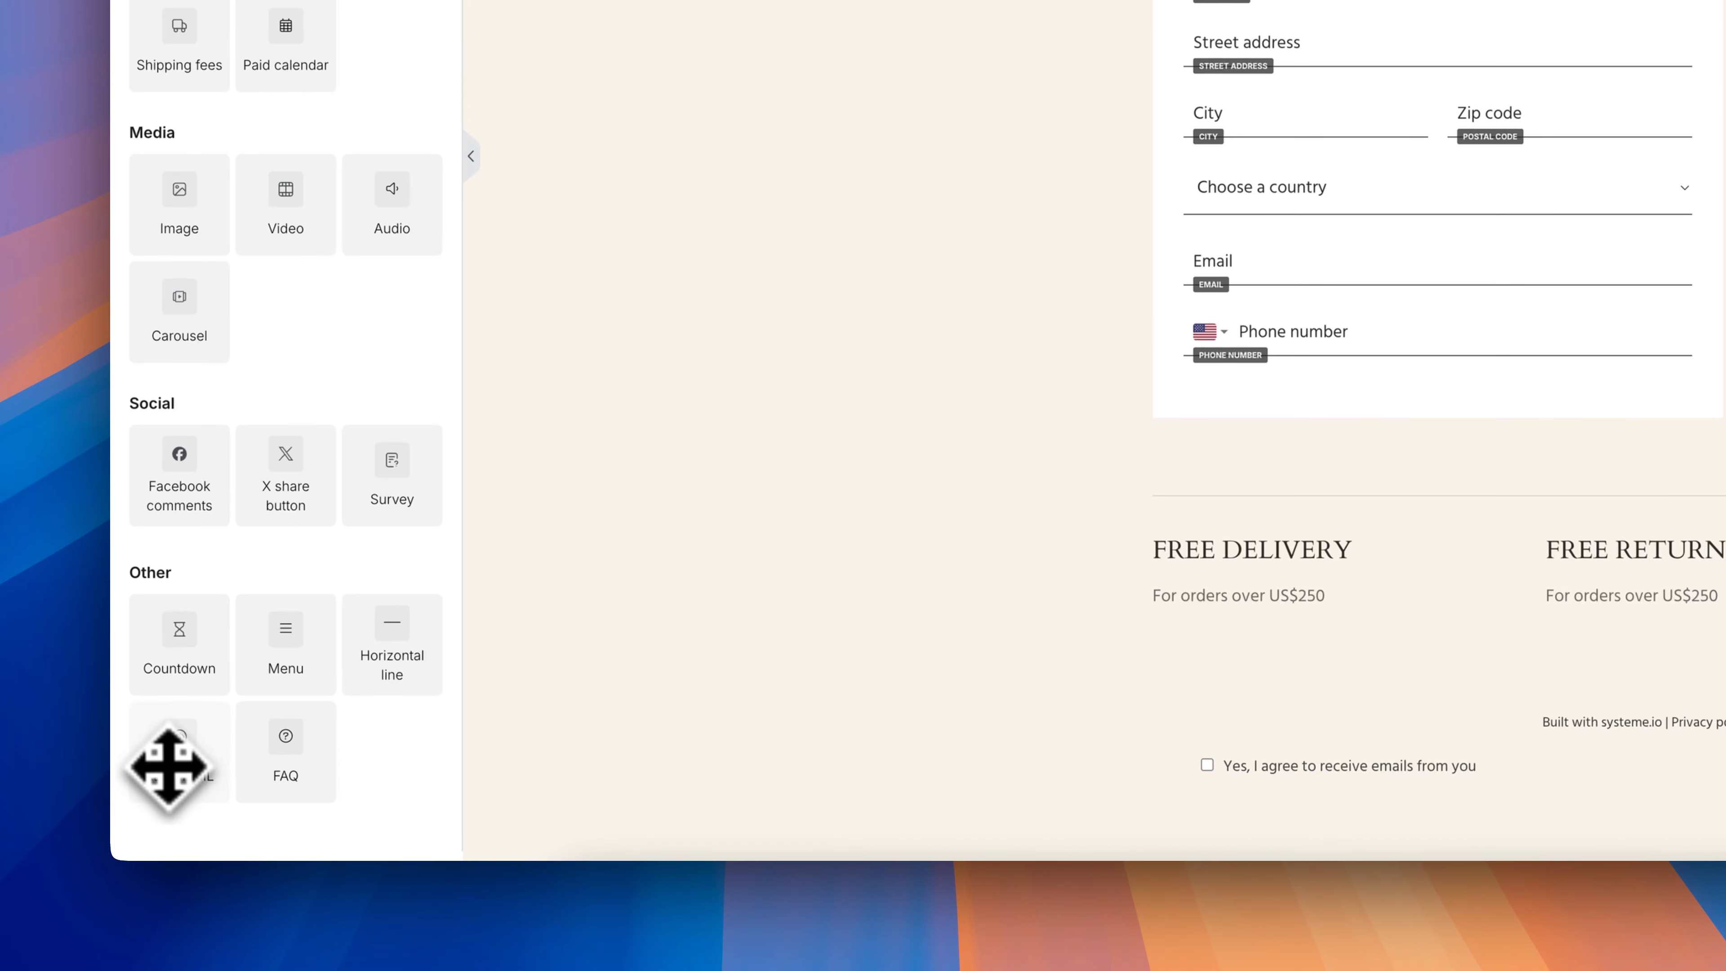
pyautogui.moveTo(170, 760); pyautogui.dragTo(1060, 554)
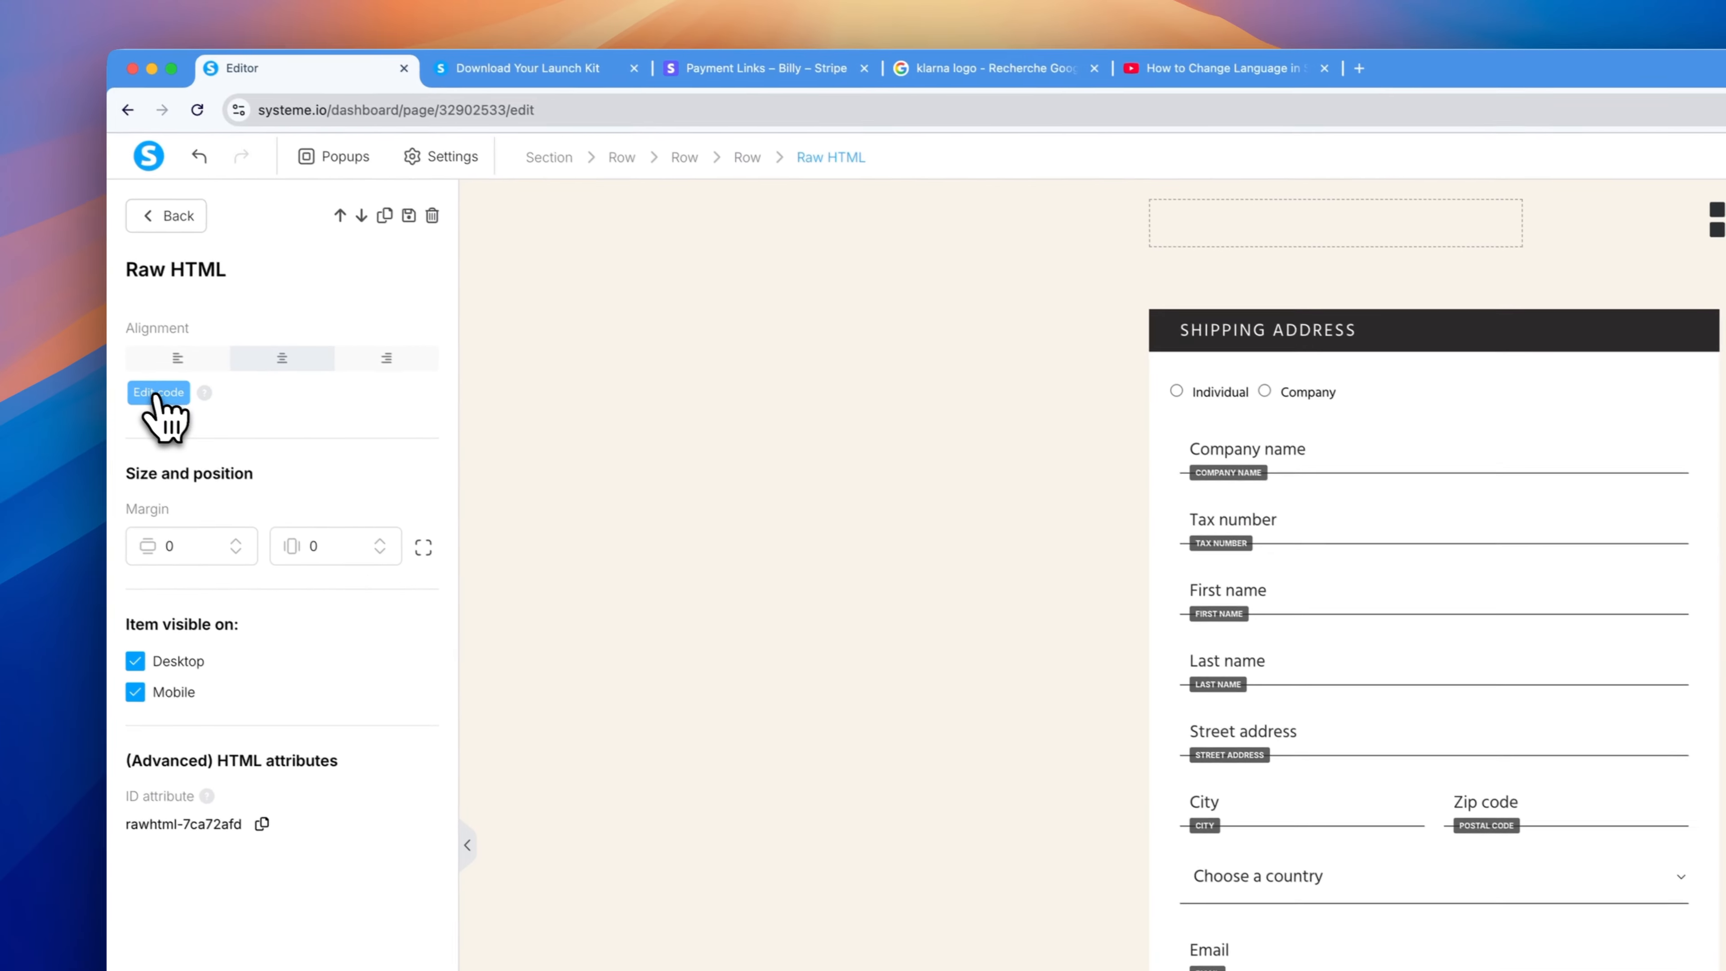
pyautogui.click(154, 405)
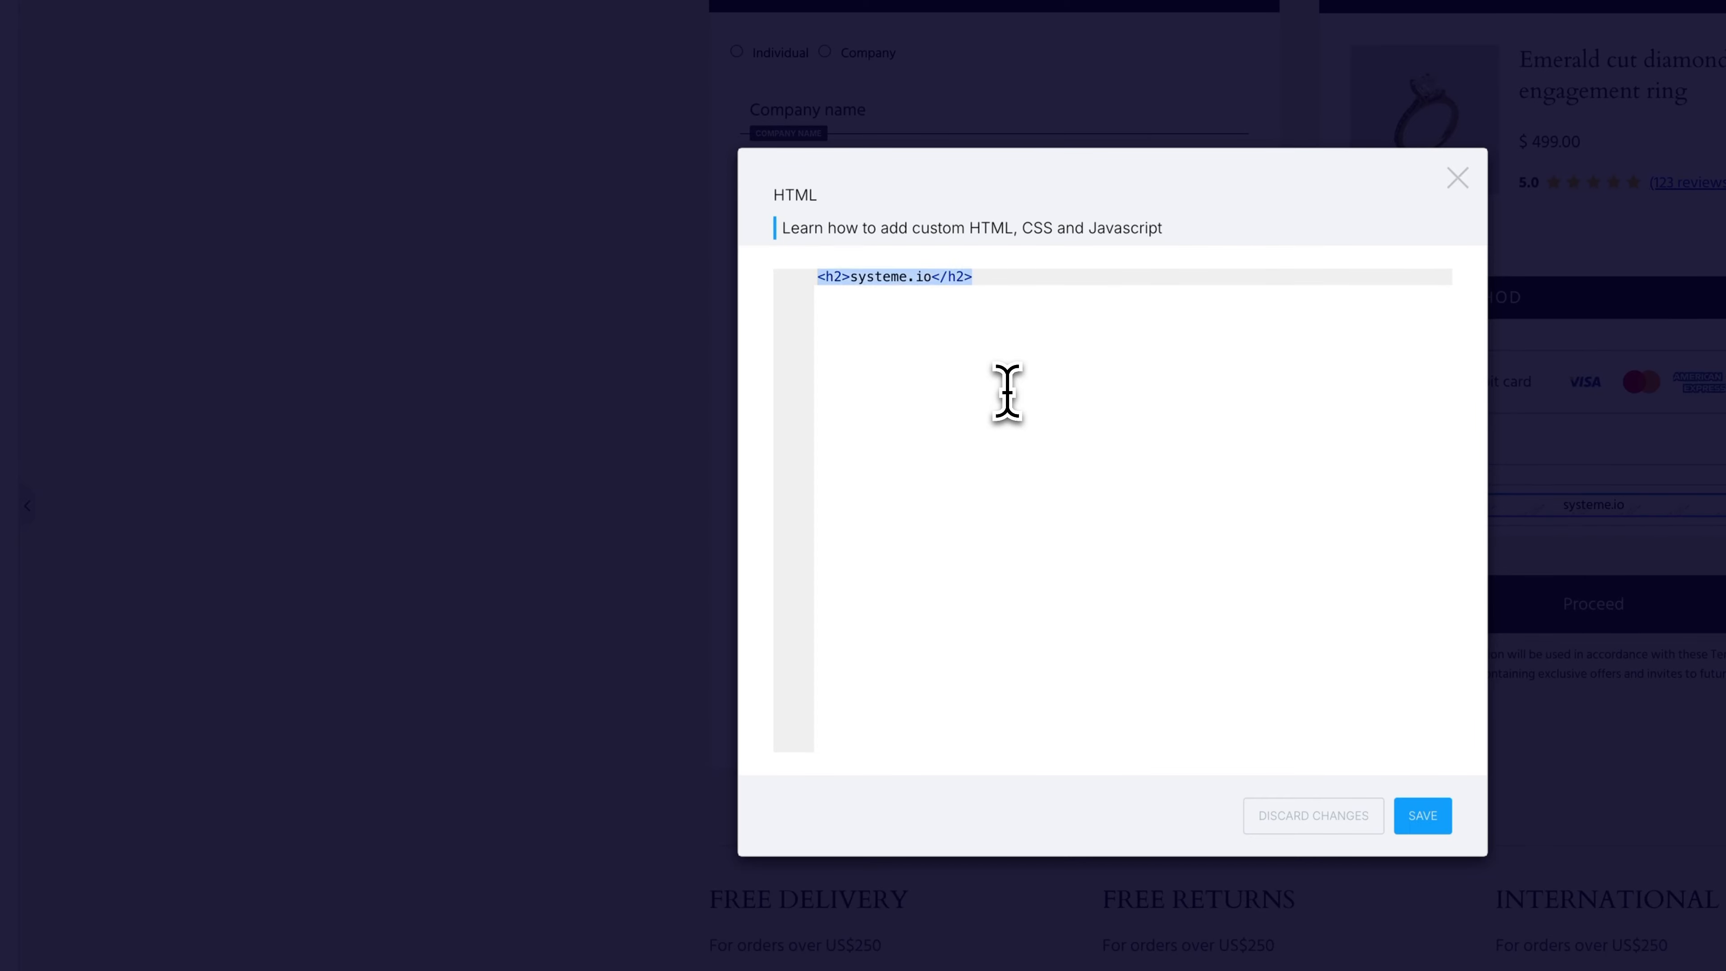
pyautogui.hotkey('ctrl', 'v')
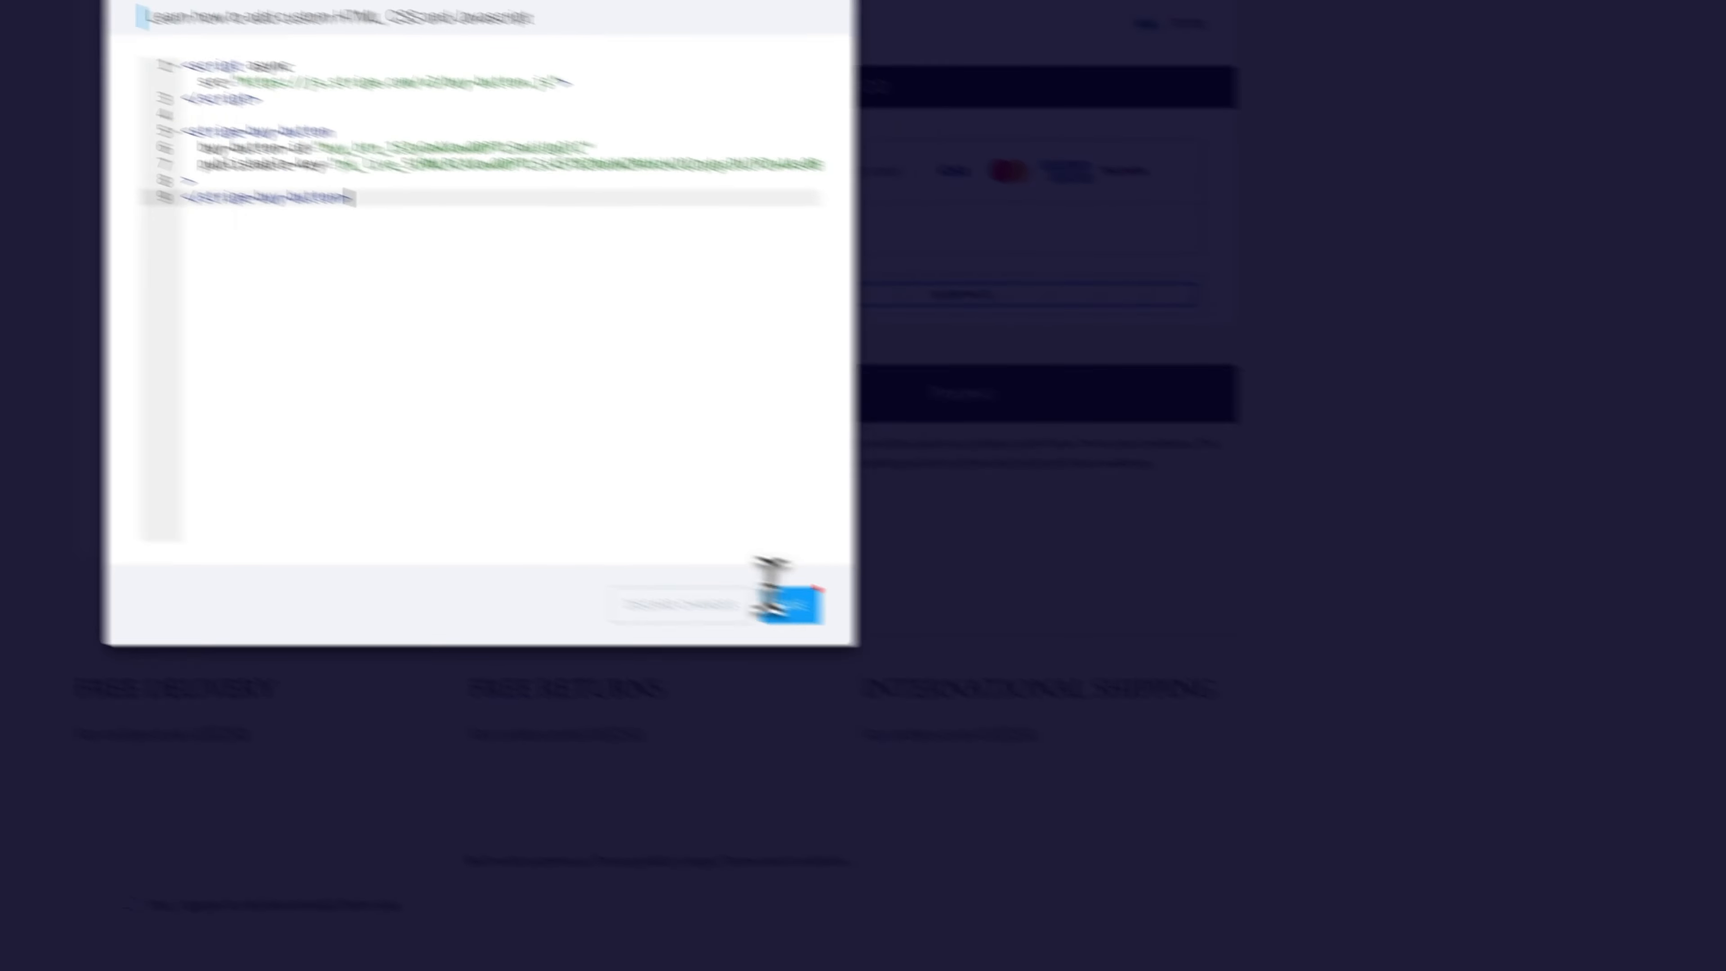
pyautogui.click(700, 576)
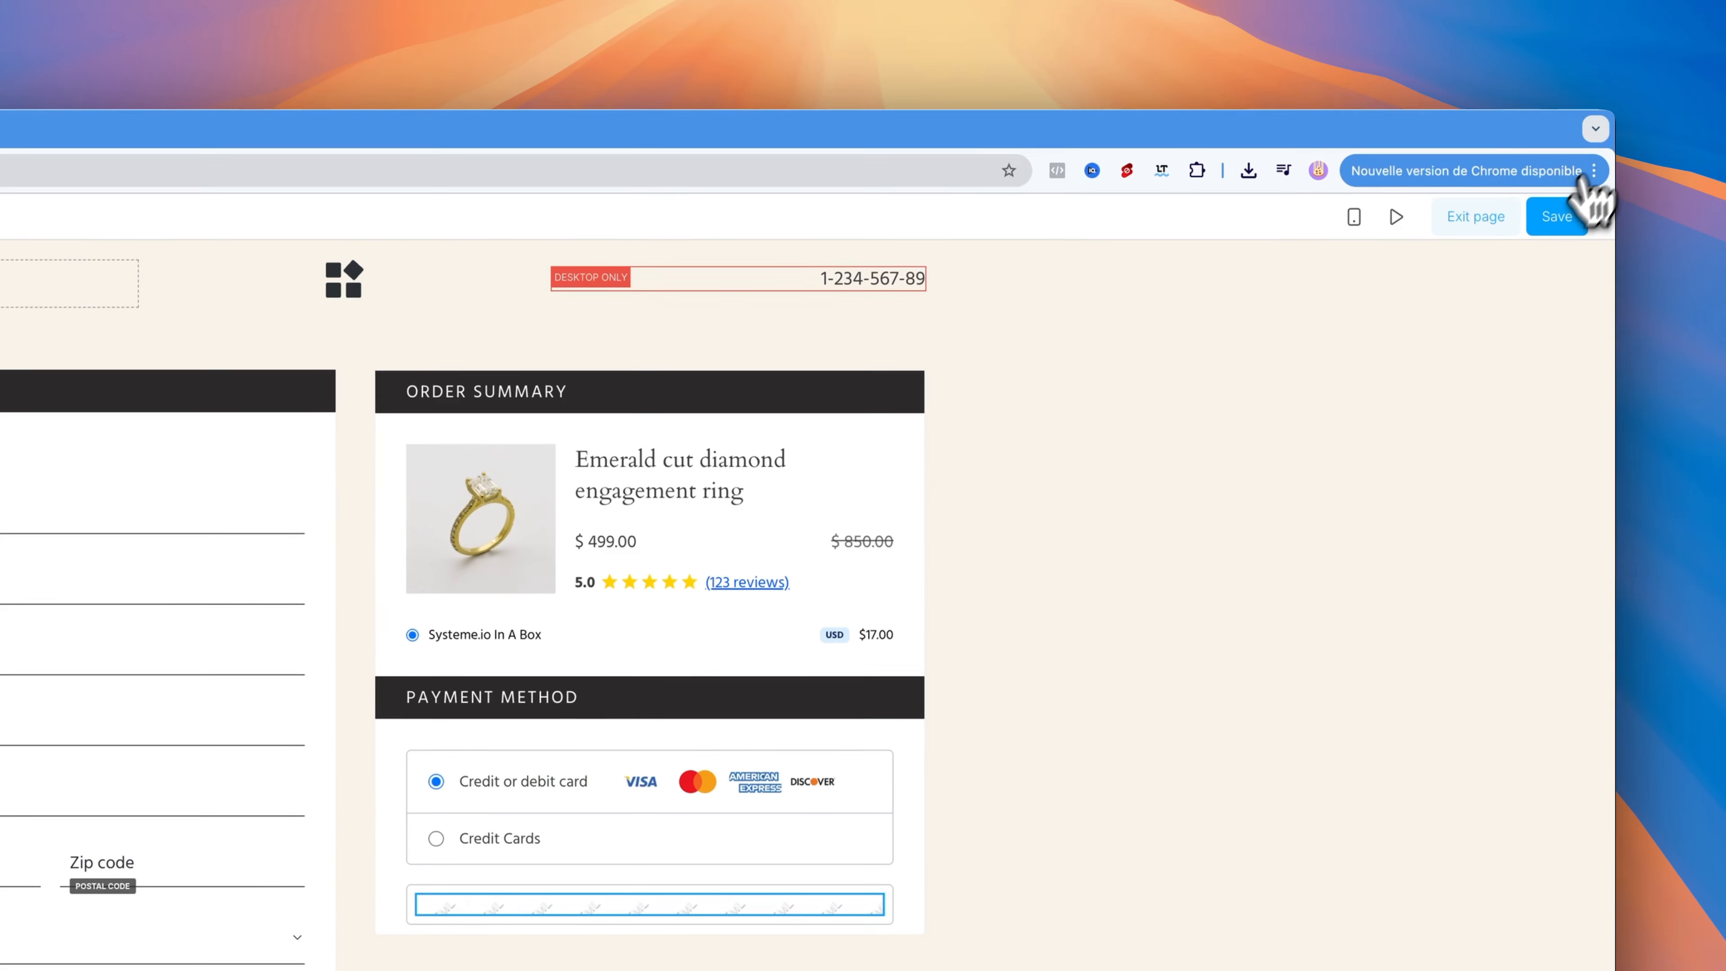
# - Save the order form page, preview it to check the Klarna button, and return to the editor
pyautogui.click(1553, 218)
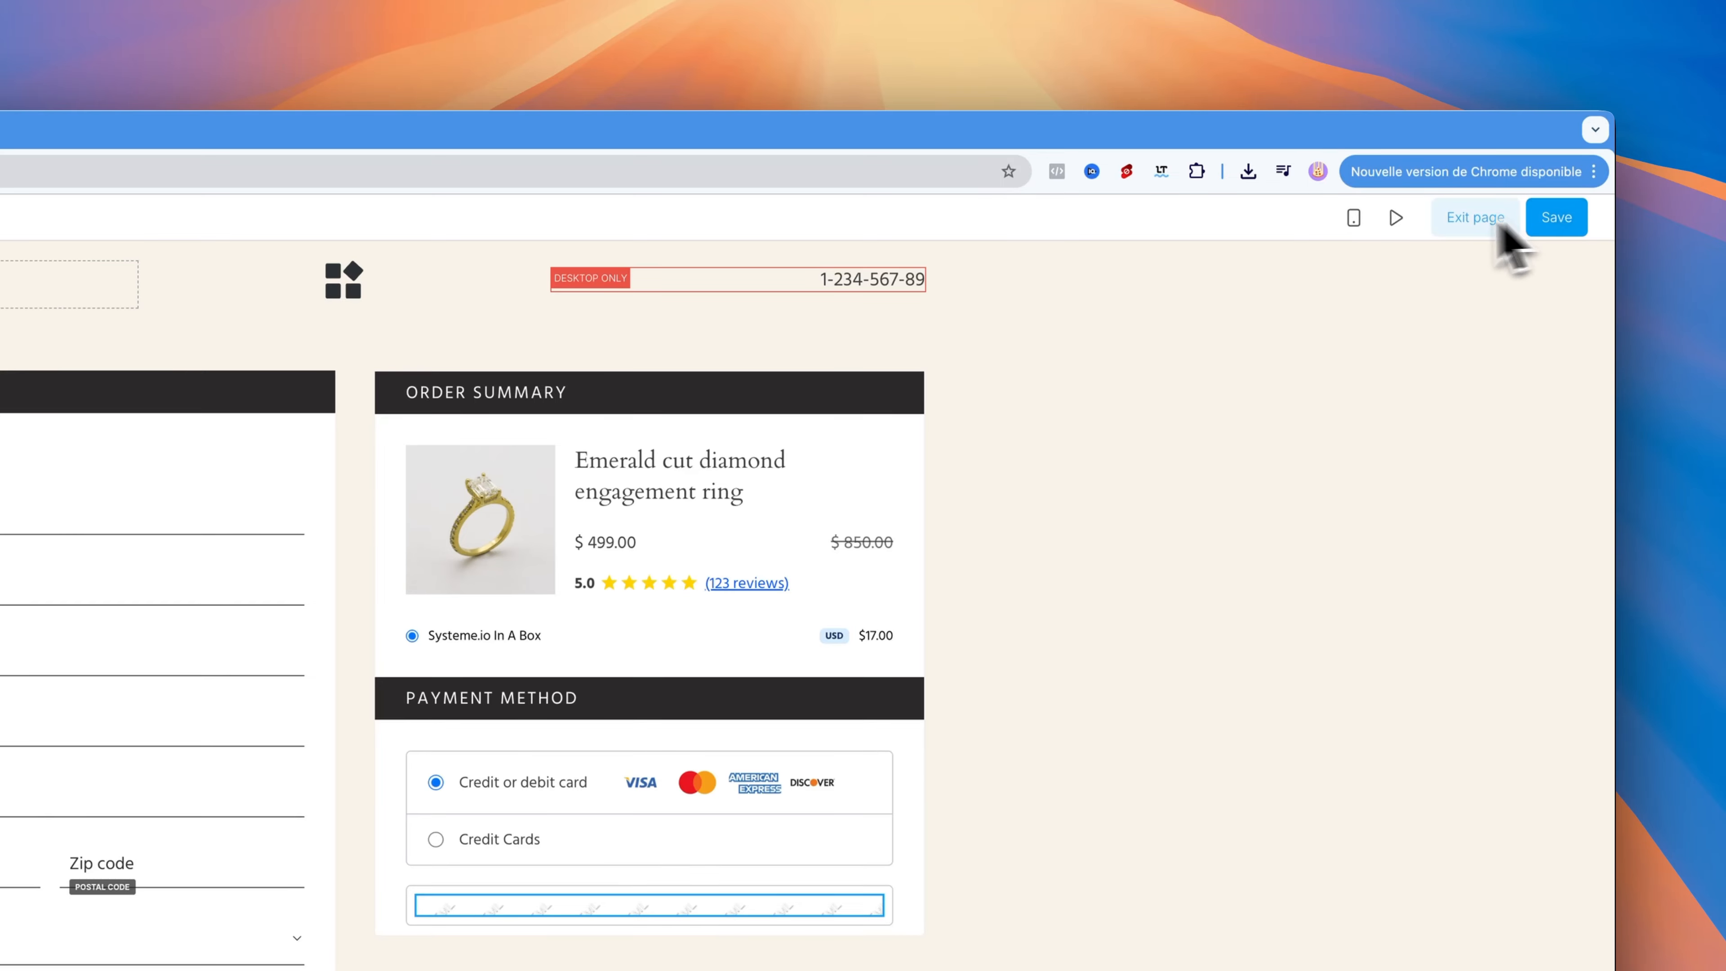
pyautogui.click(1387, 219)
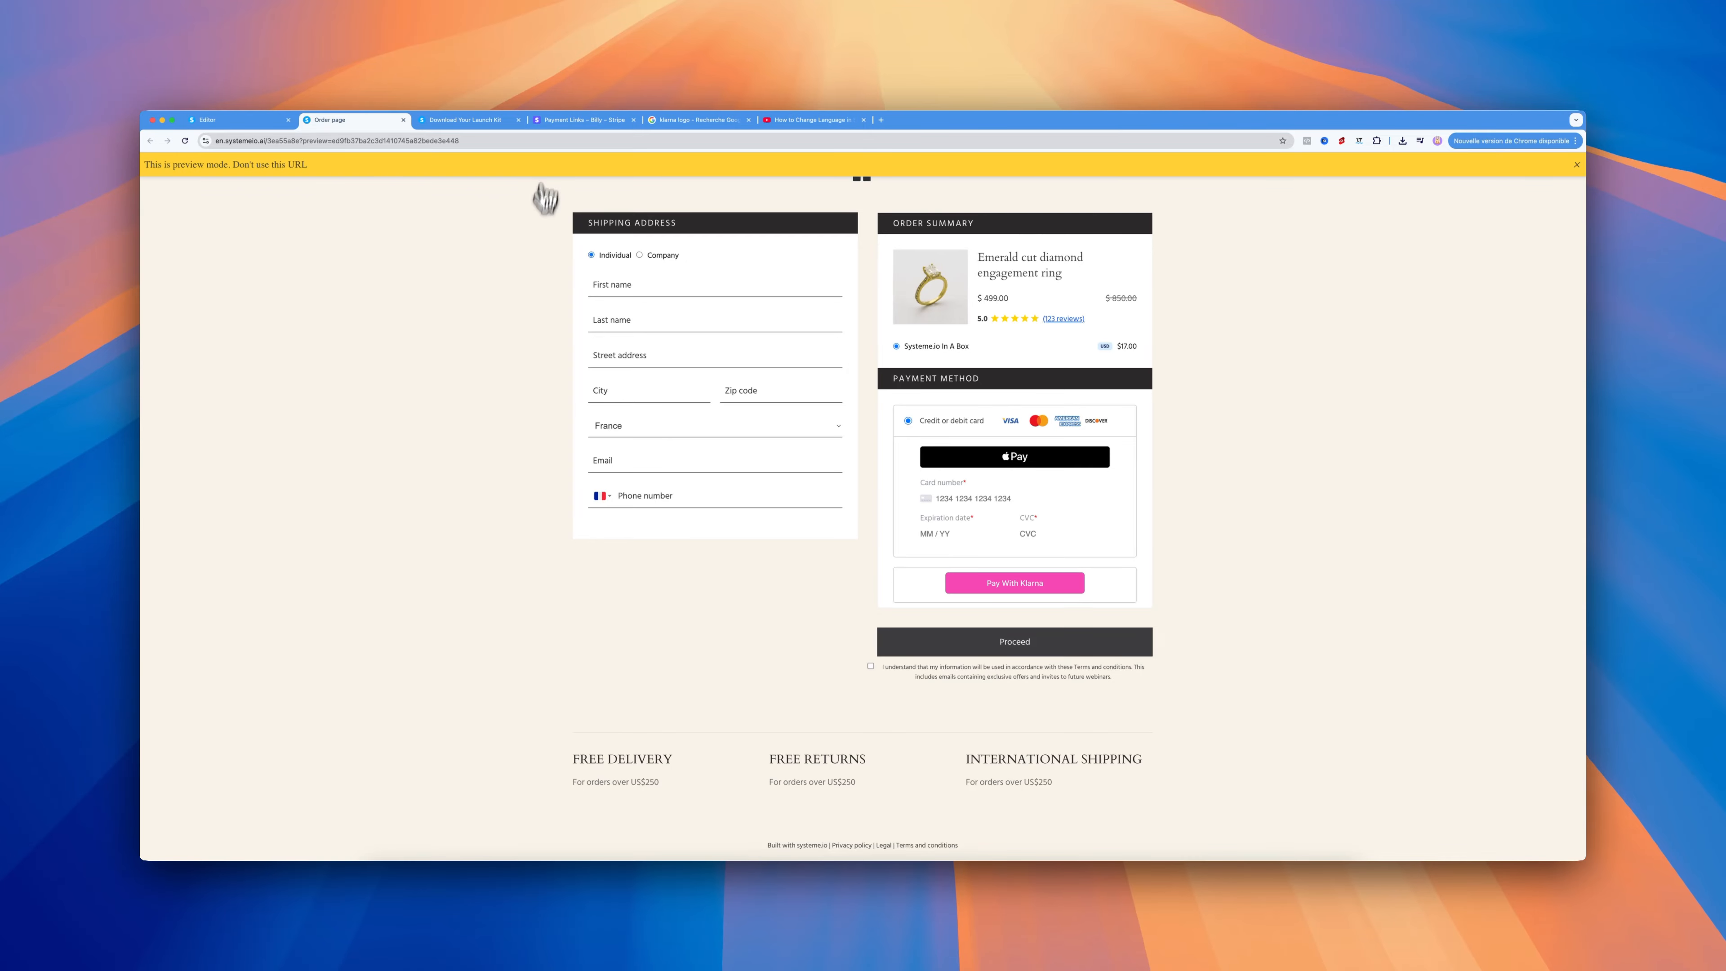
pyautogui.click(244, 119)
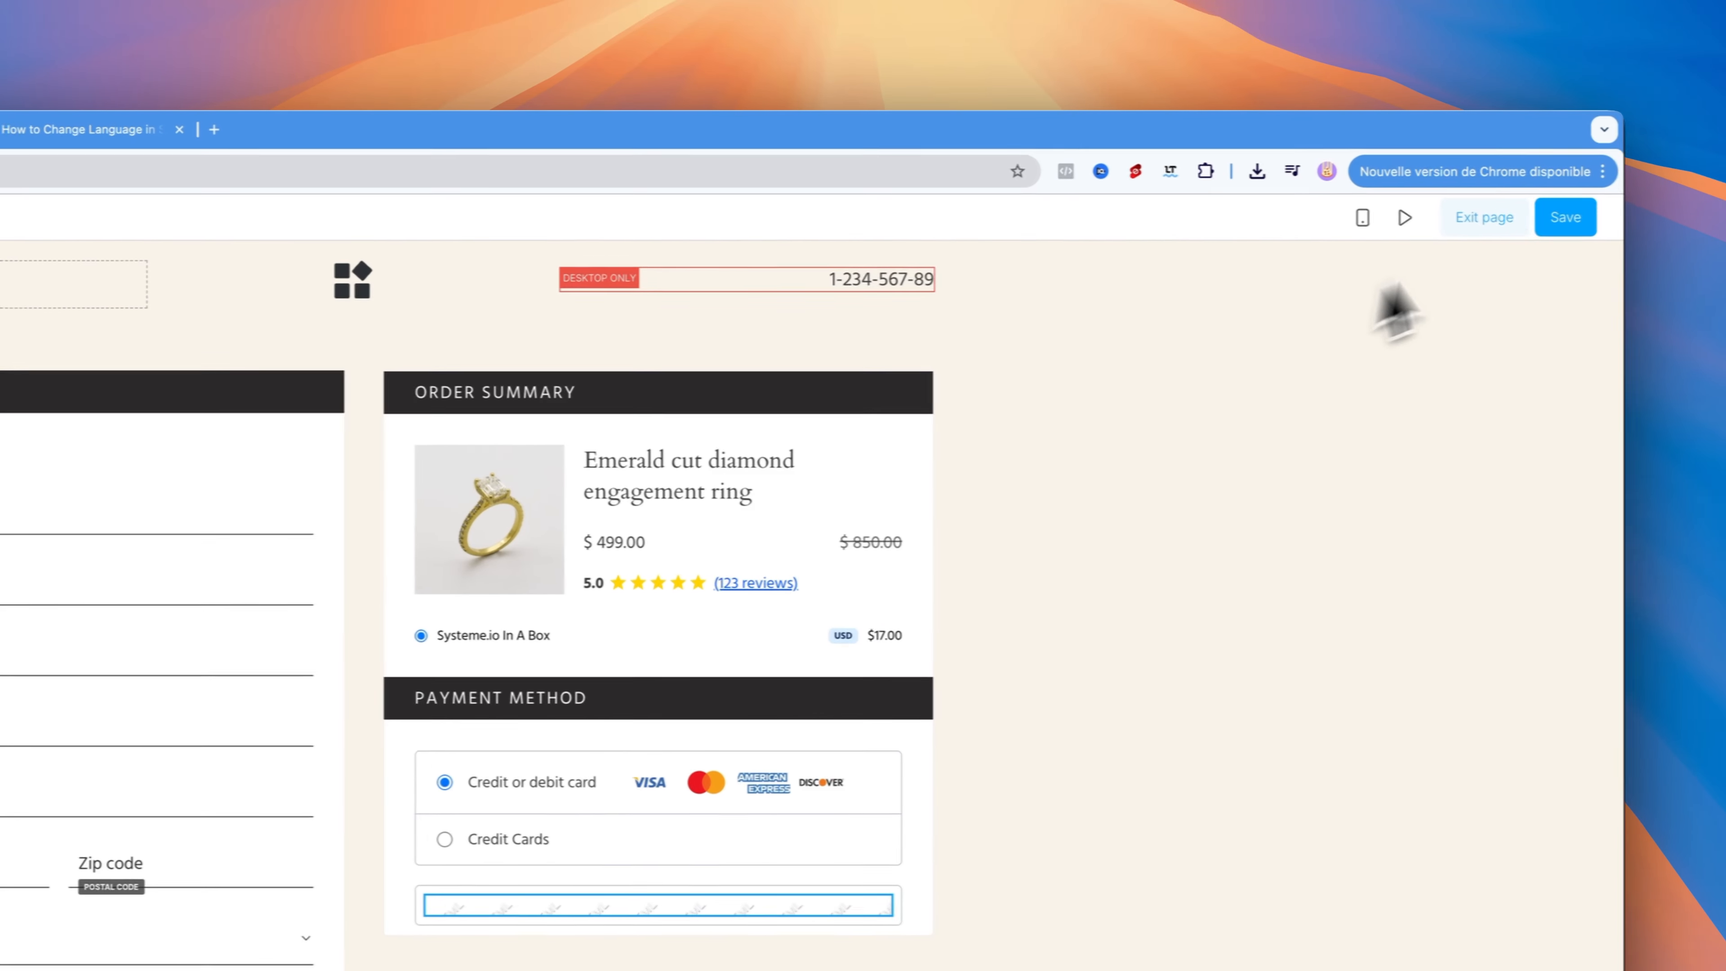
# - Save and exit the order form page, and open the Thank You Page (KLARNA) step in the test funnel
pyautogui.click(1546, 168)
pyautogui.click(1455, 217)
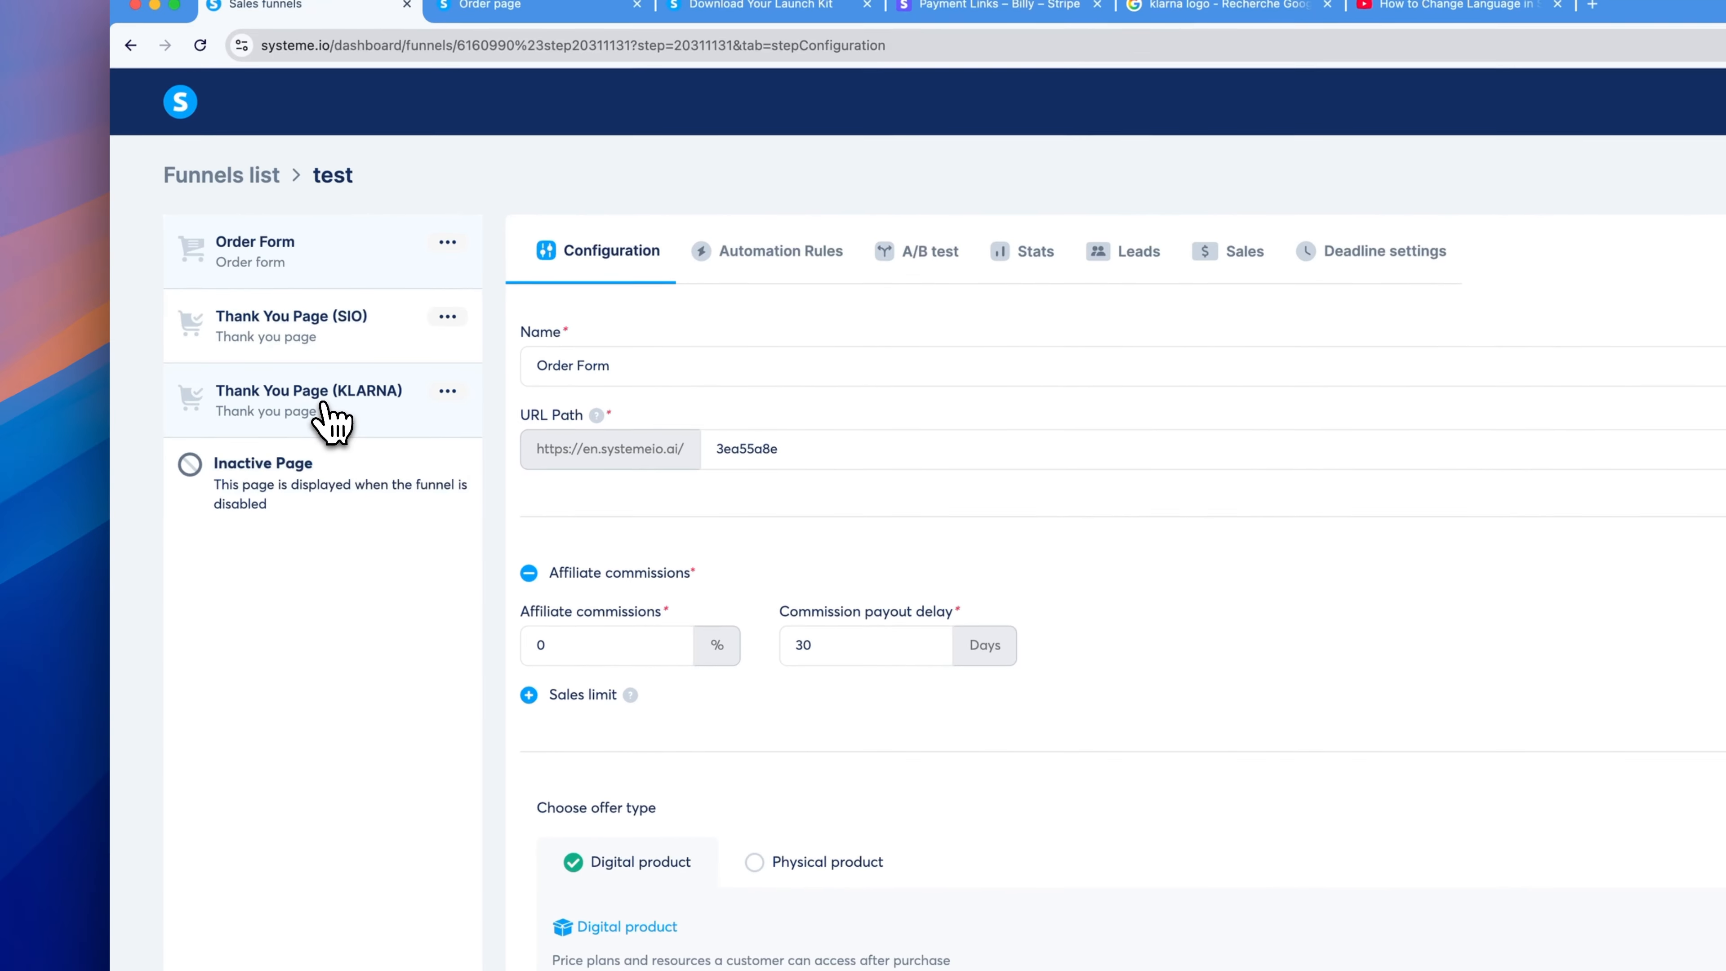
pyautogui.click(325, 408)
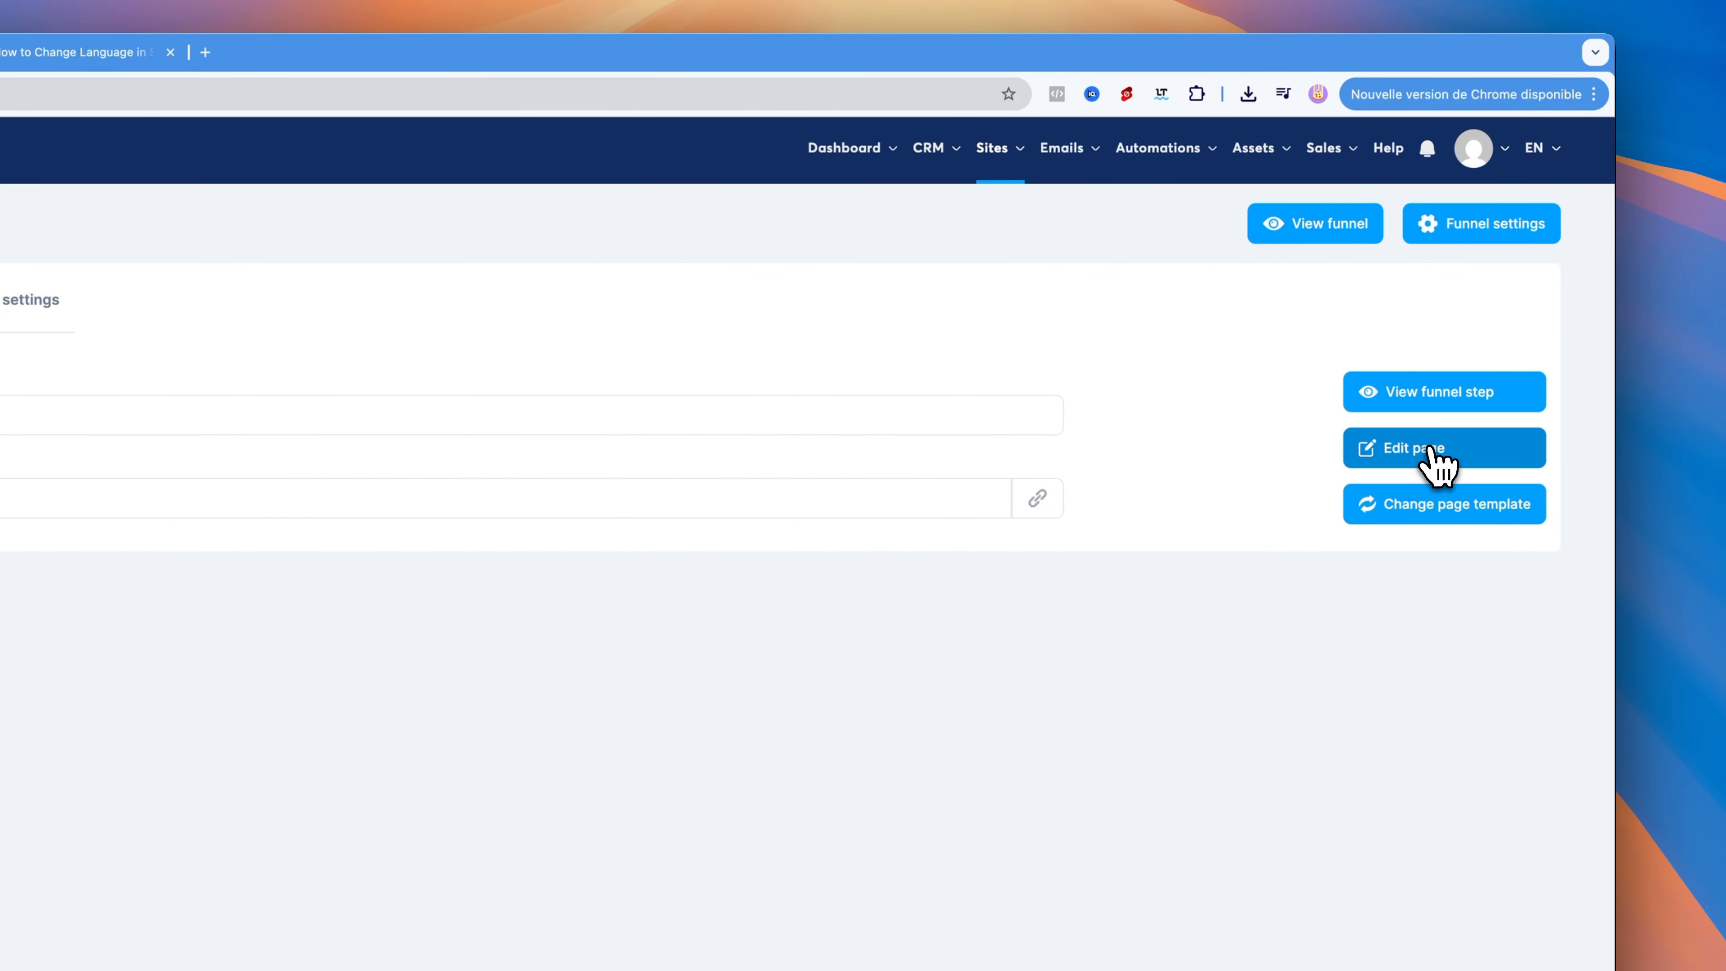
# - Review the Klarna thank you page's account form and the triggers available for its automation rules
pyautogui.click(1431, 451)
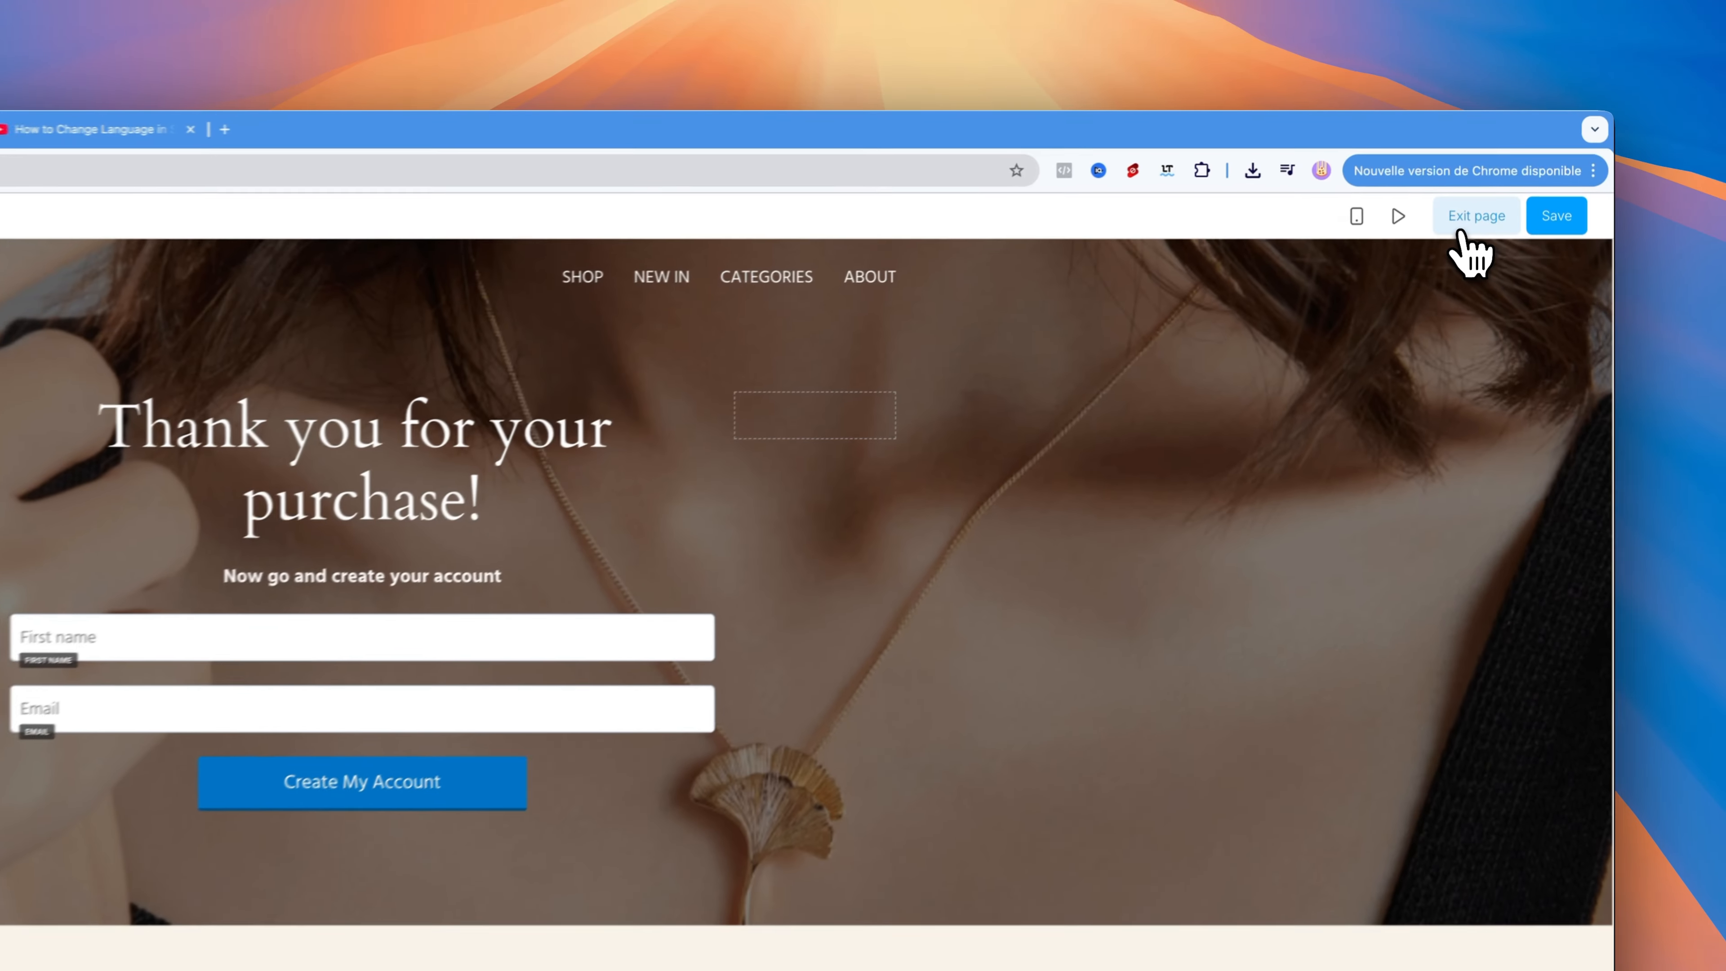
pyautogui.click(1516, 164)
pyautogui.click(173, 377)
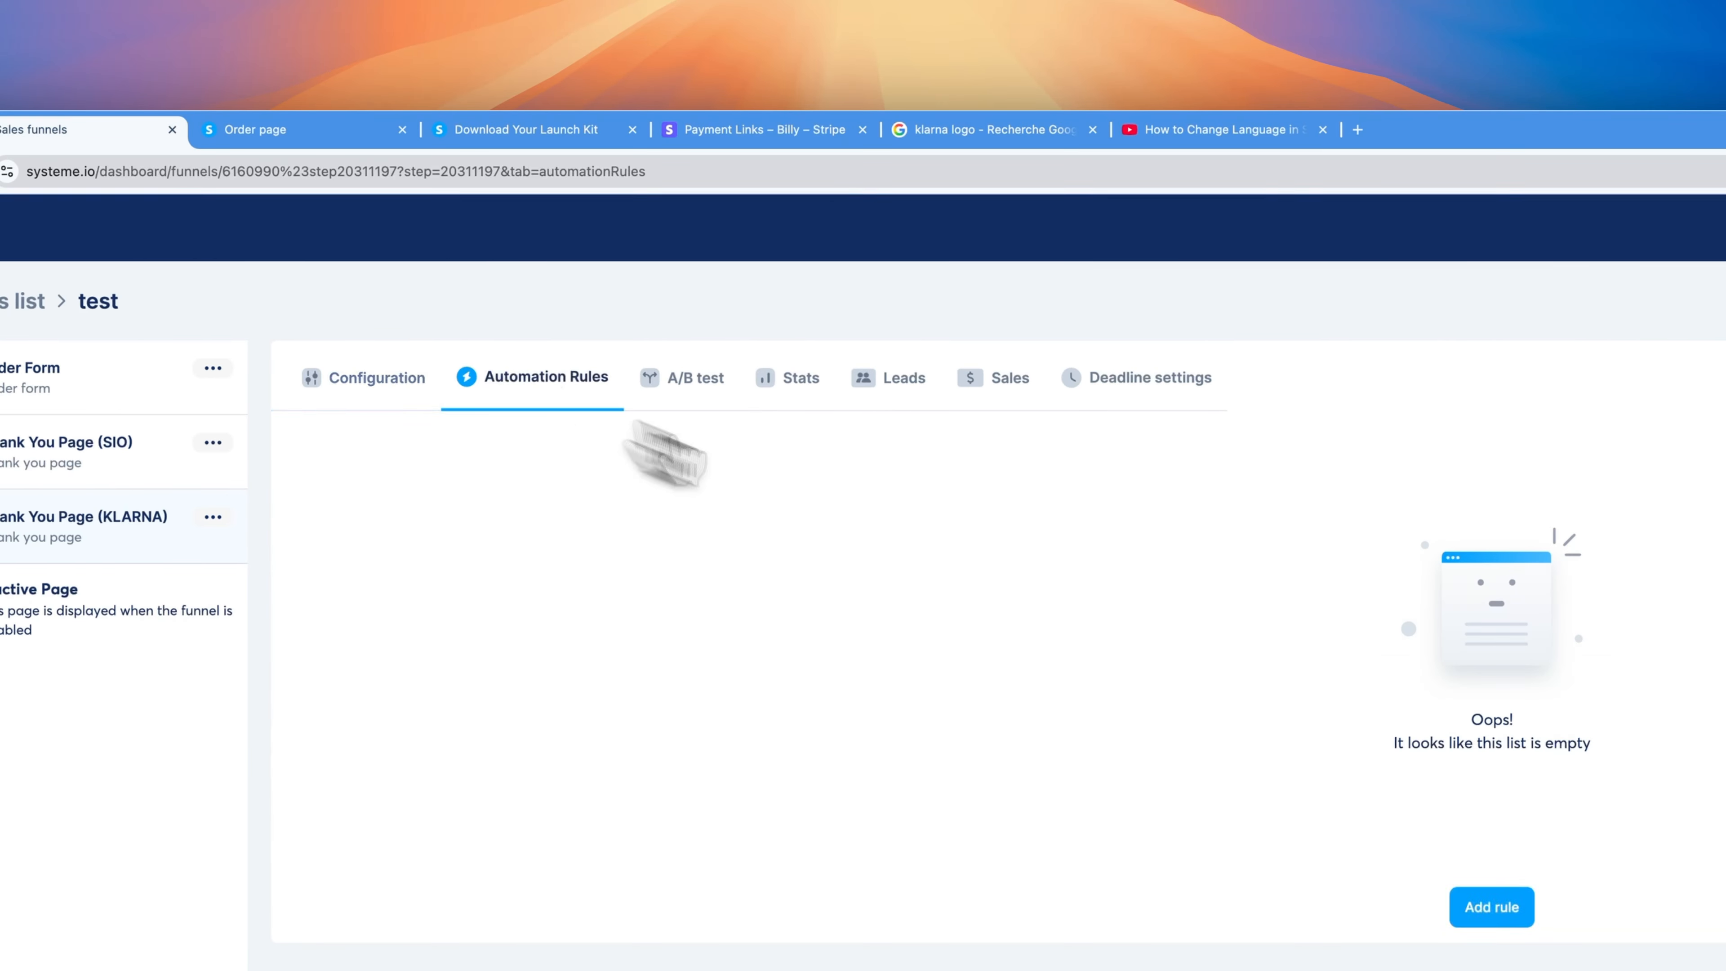
pyautogui.click(1155, 622)
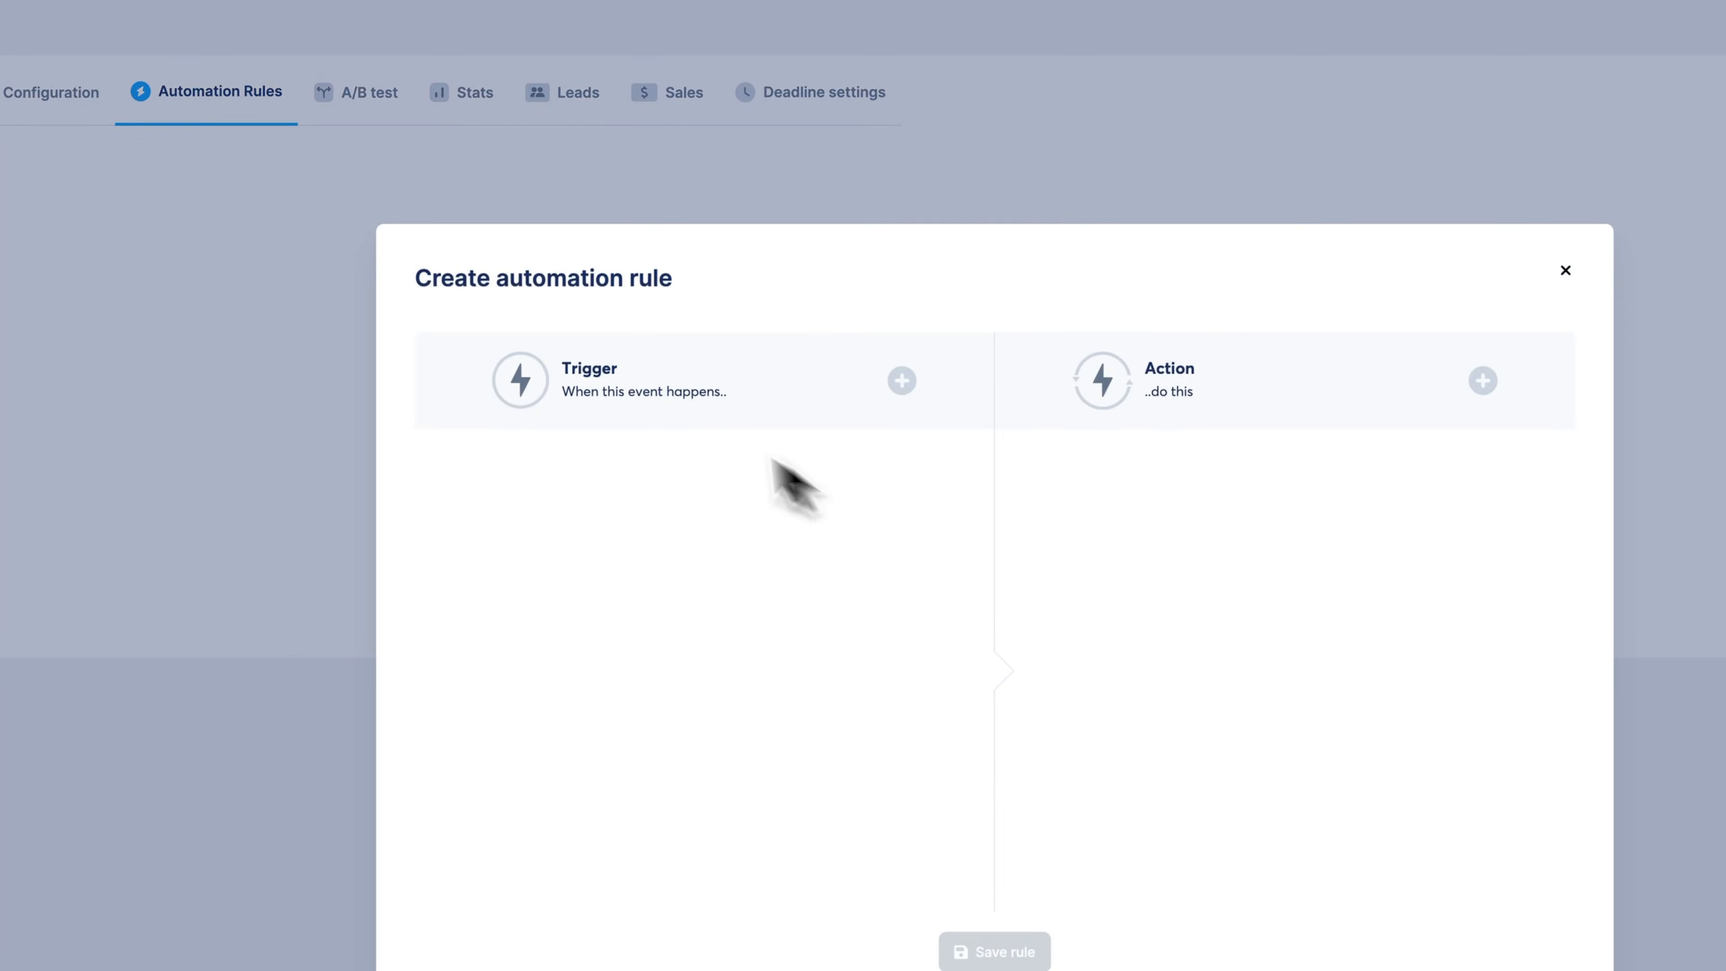
pyautogui.click(901, 380)
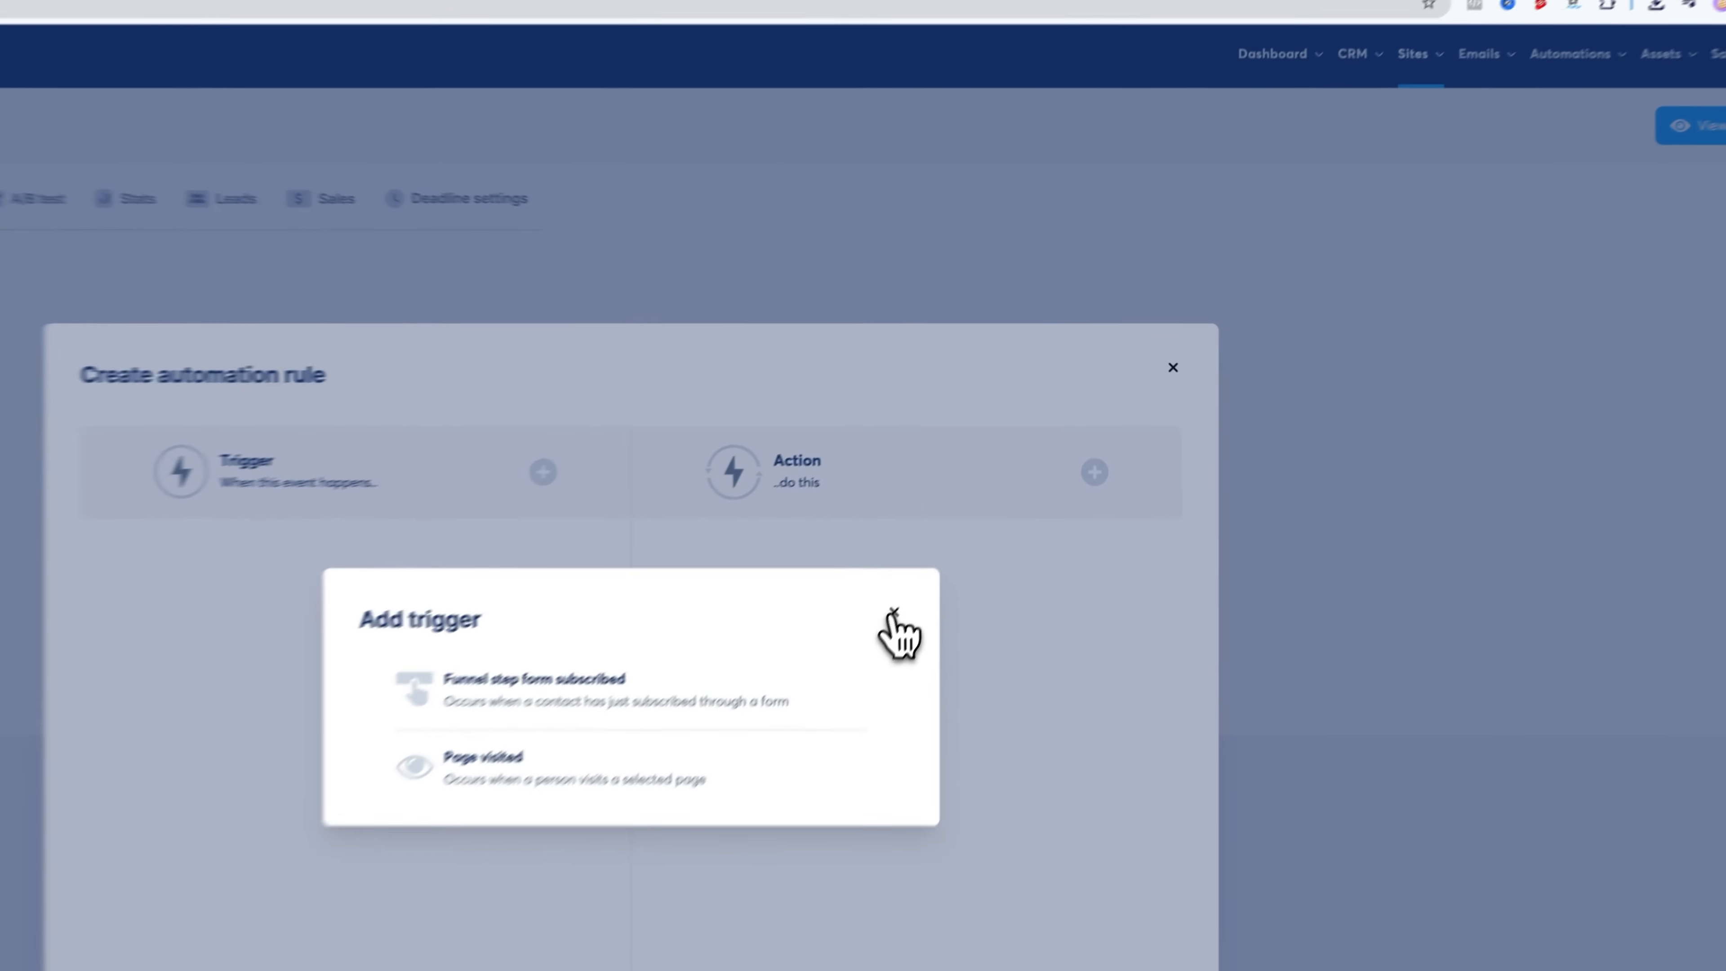
pyautogui.click(1001, 462)
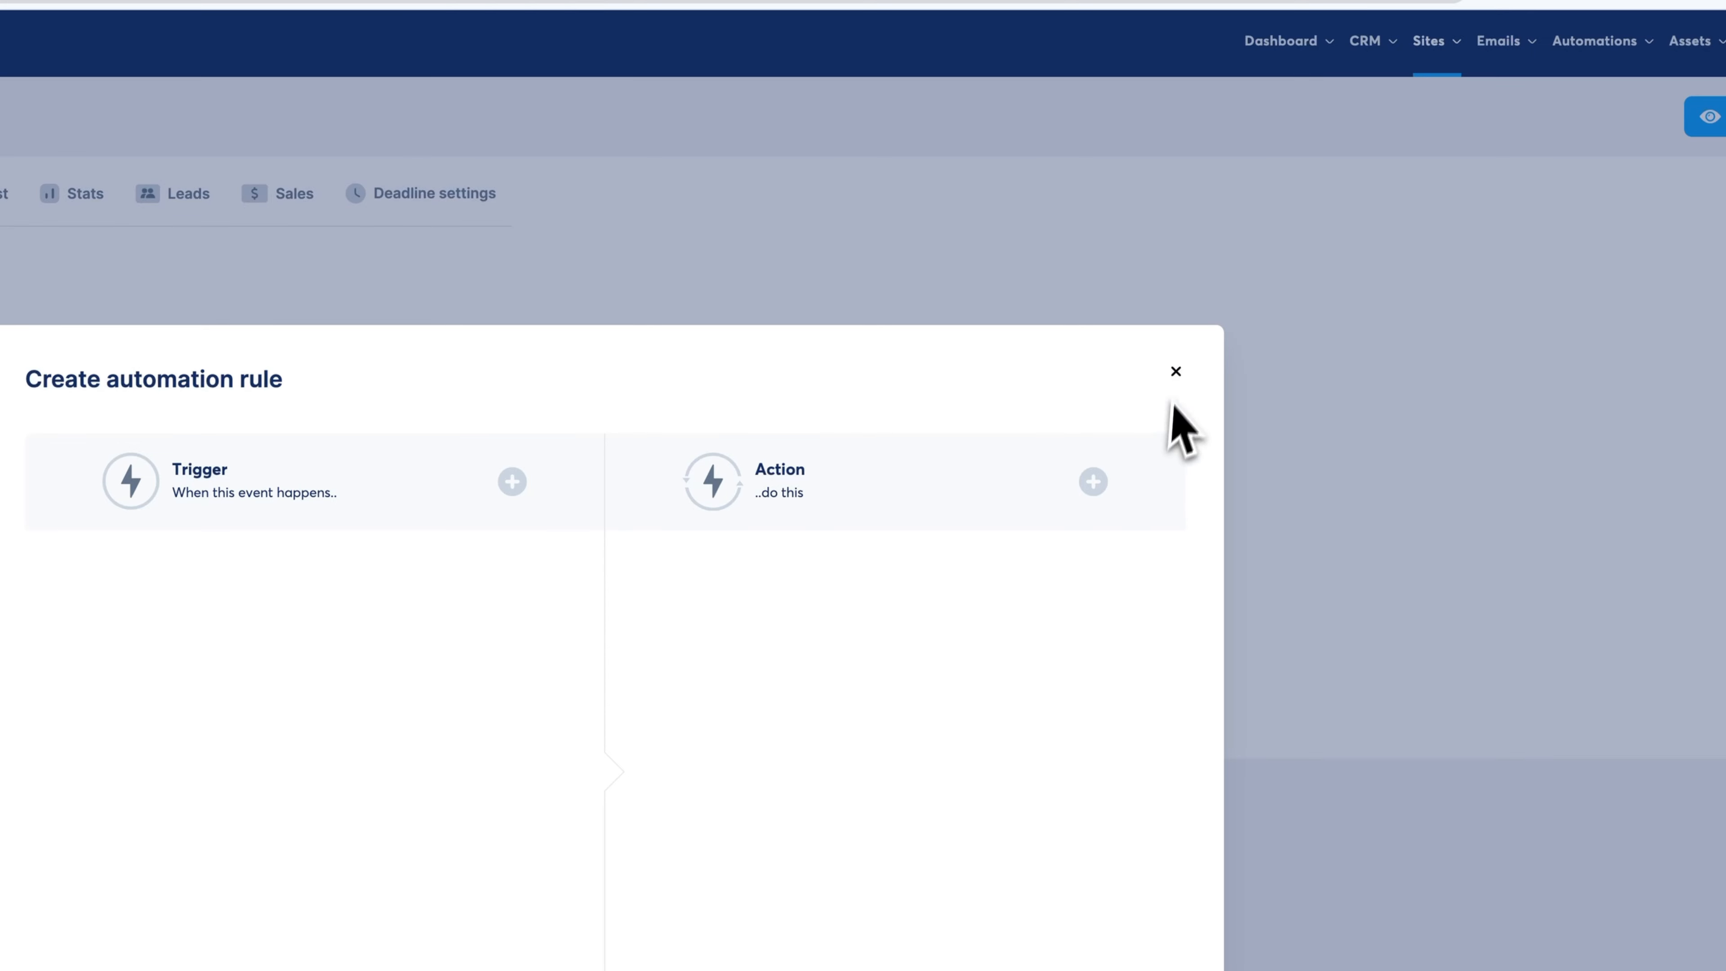
pyautogui.click(1177, 374)
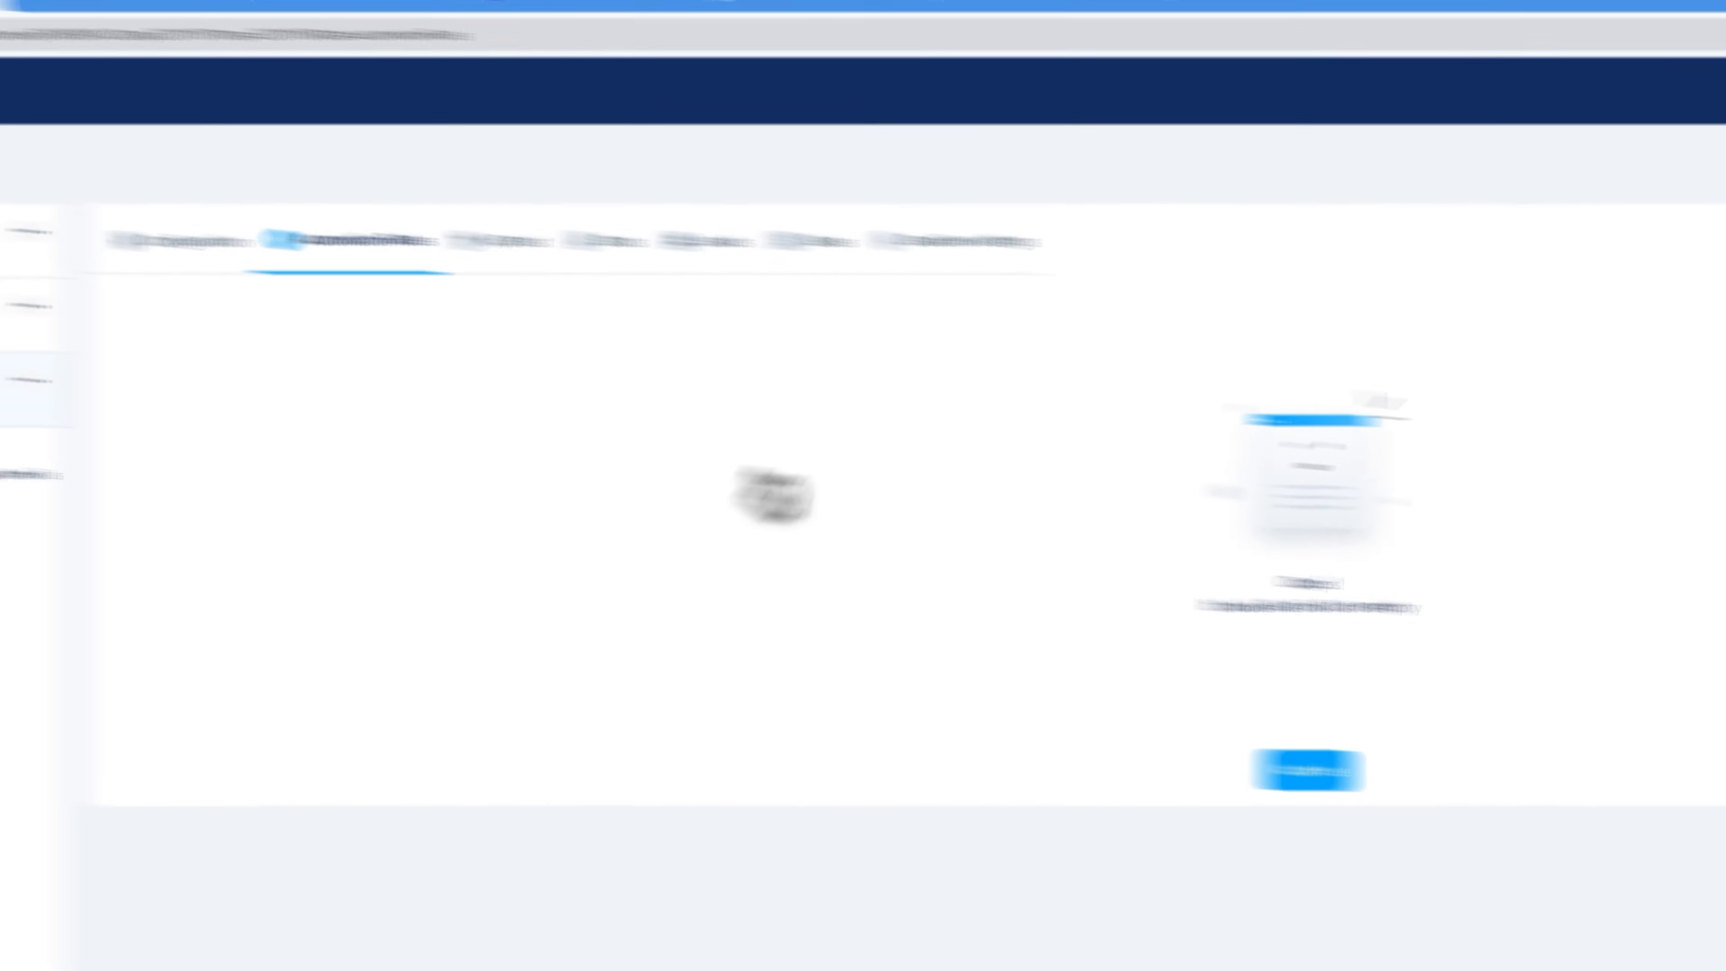
# - Delete the first name field, email field and "Create My Account" button from the Klarna thank you page, and exit the editor
pyautogui.click(388, 463)
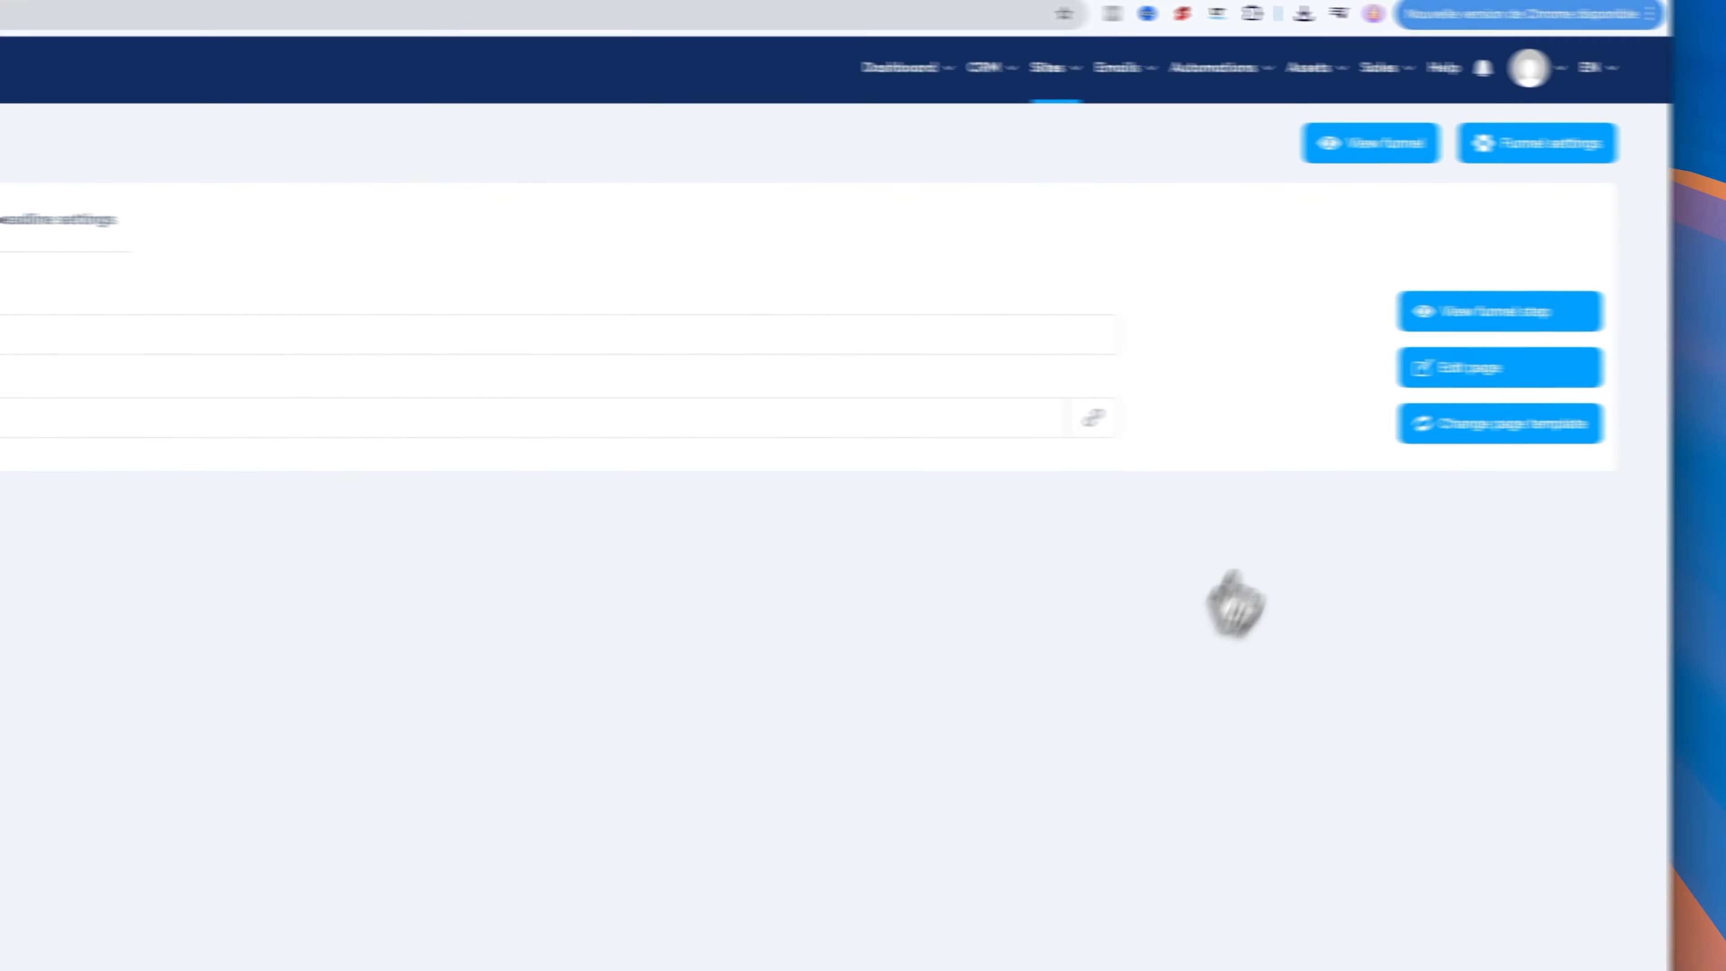
pyautogui.click(1406, 379)
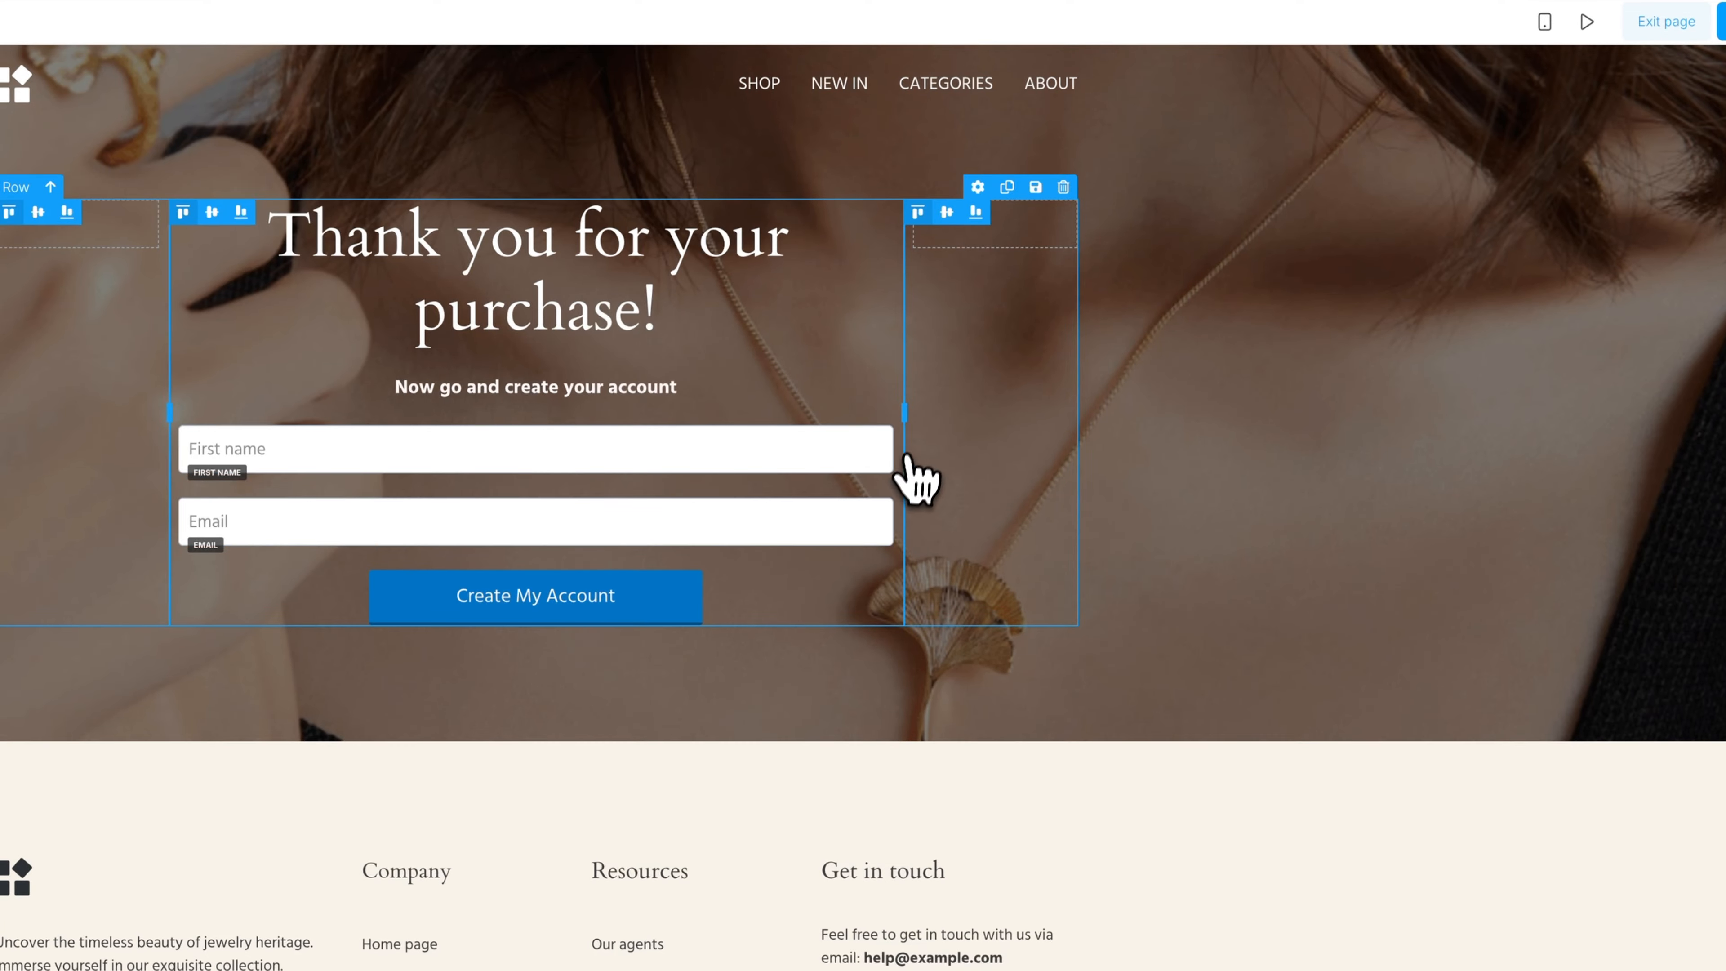
pyautogui.click(879, 412)
pyautogui.press('Return')
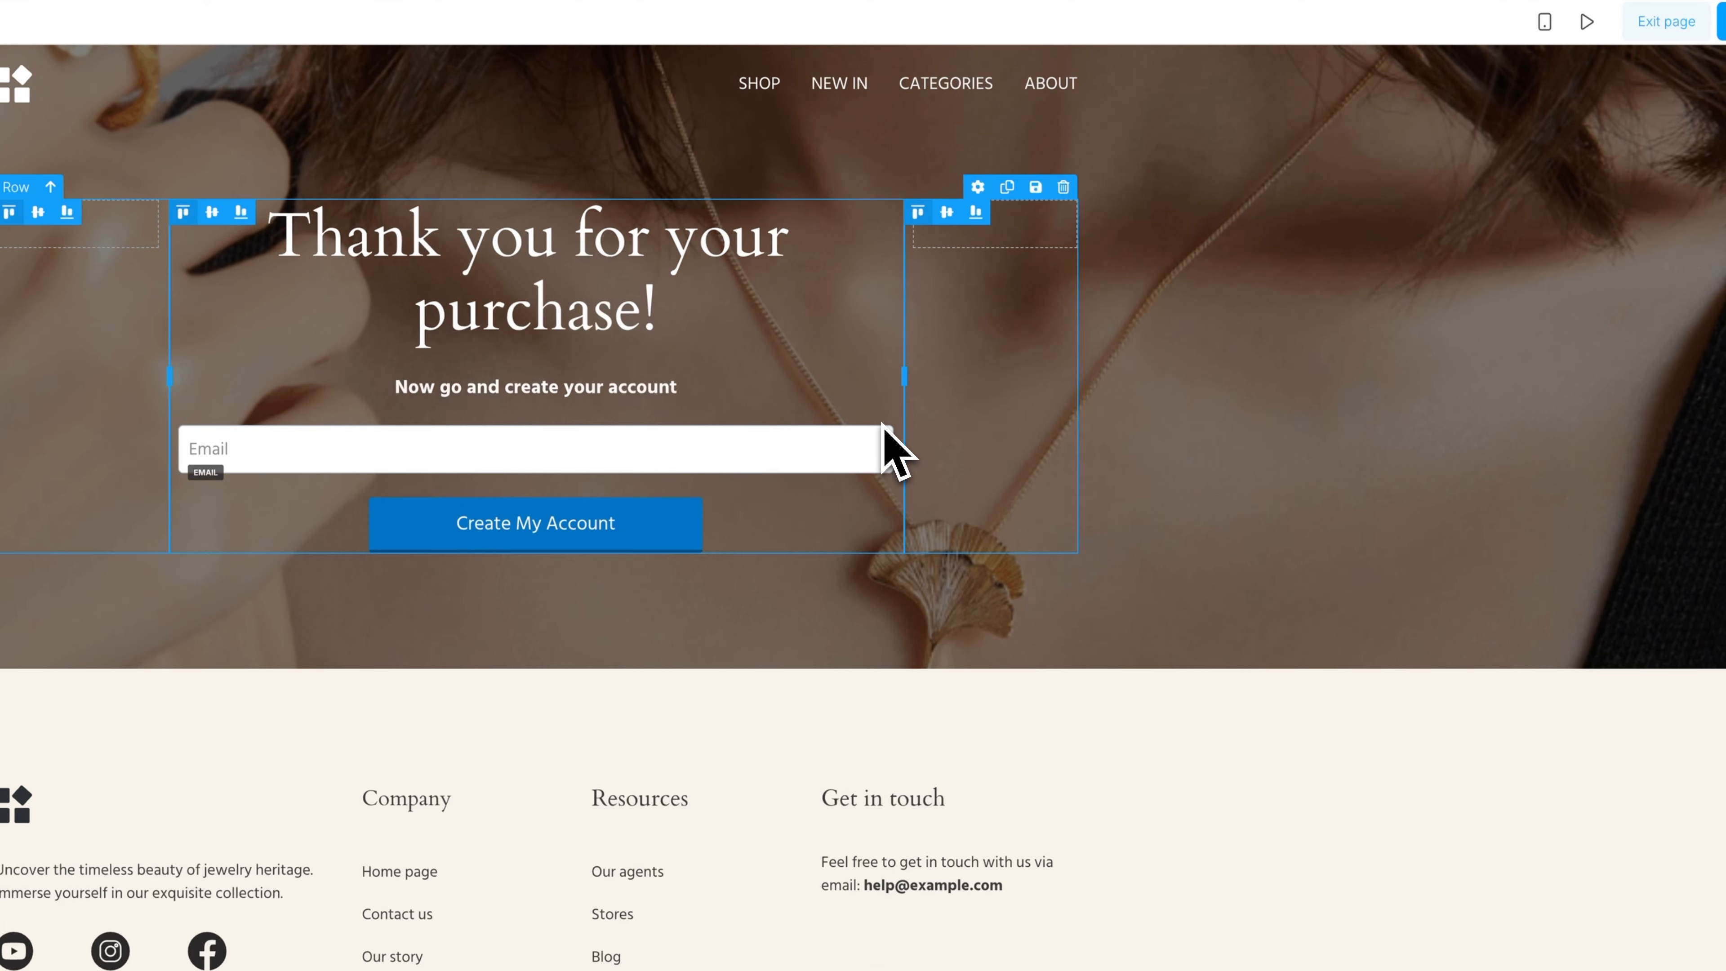
pyautogui.click(879, 412)
pyautogui.press('Return')
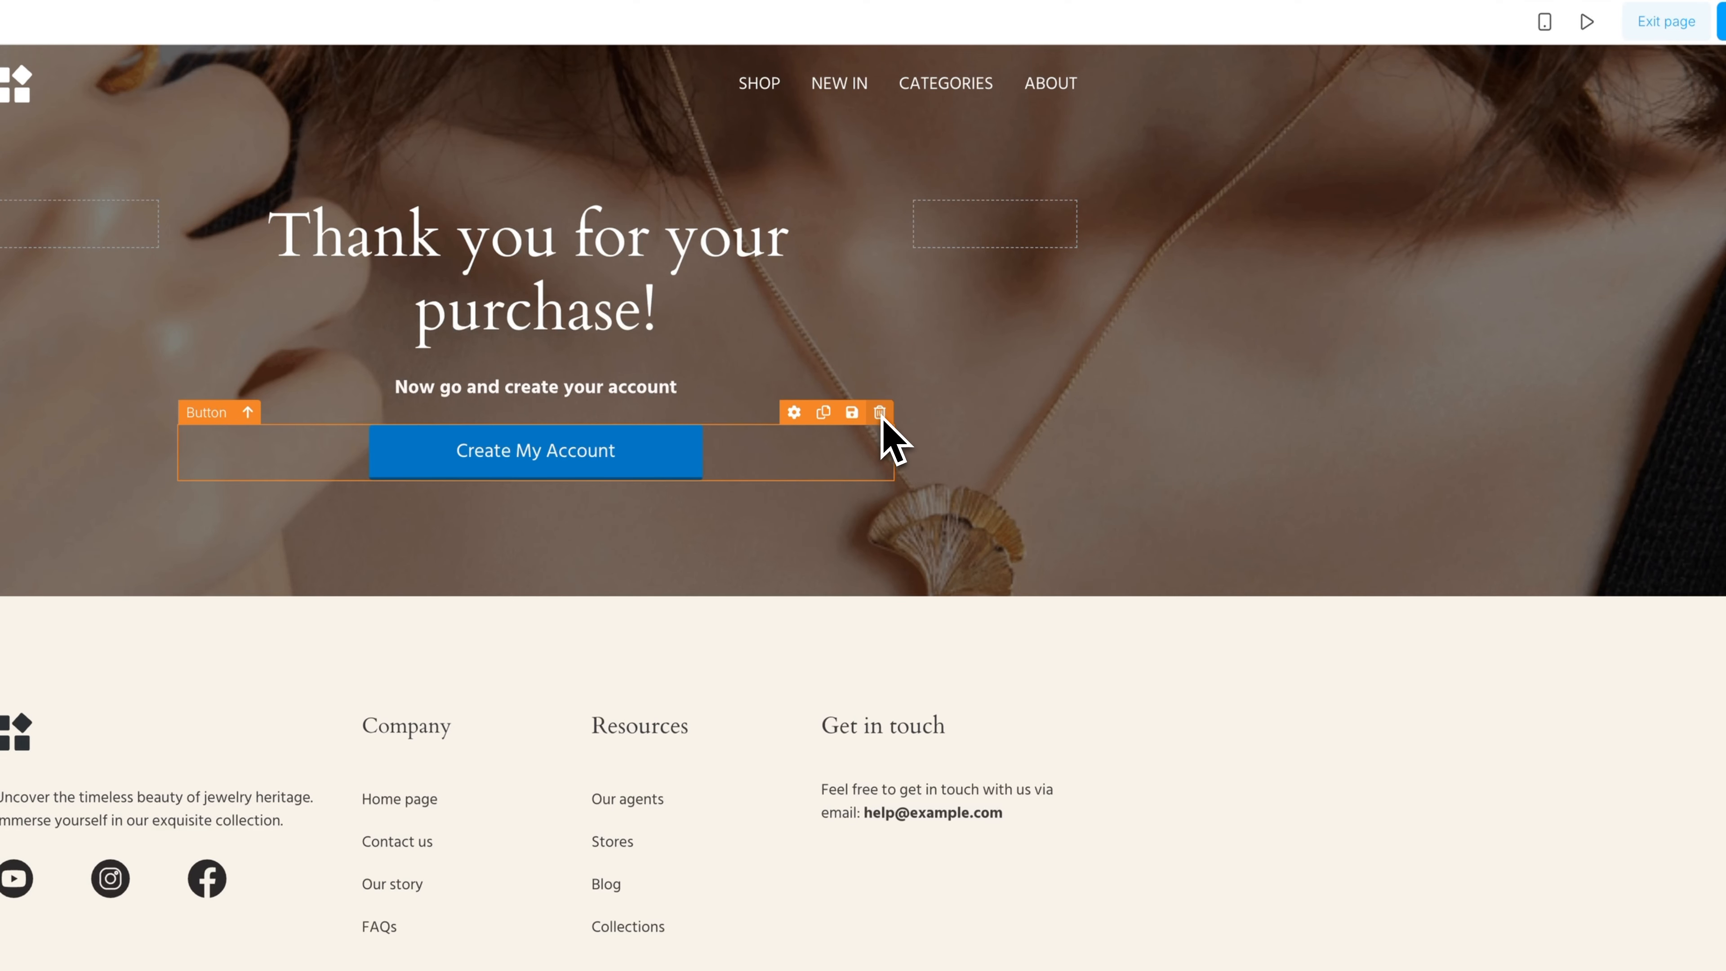
pyautogui.click(879, 412)
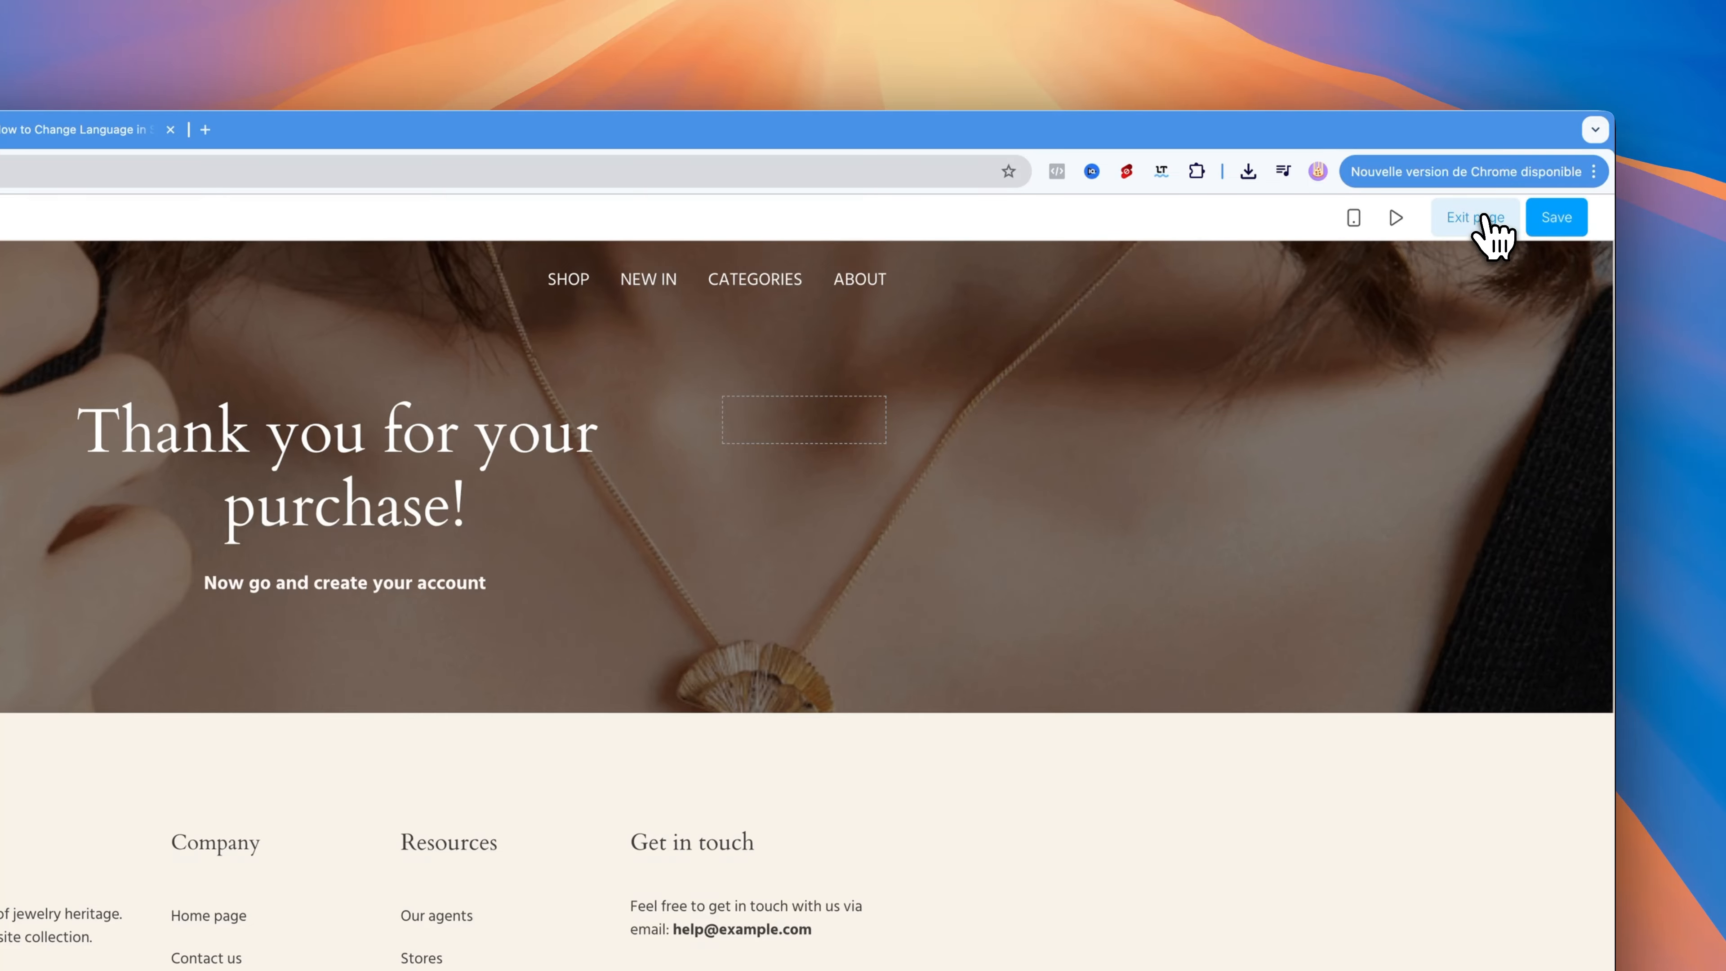
pyautogui.click(1483, 218)
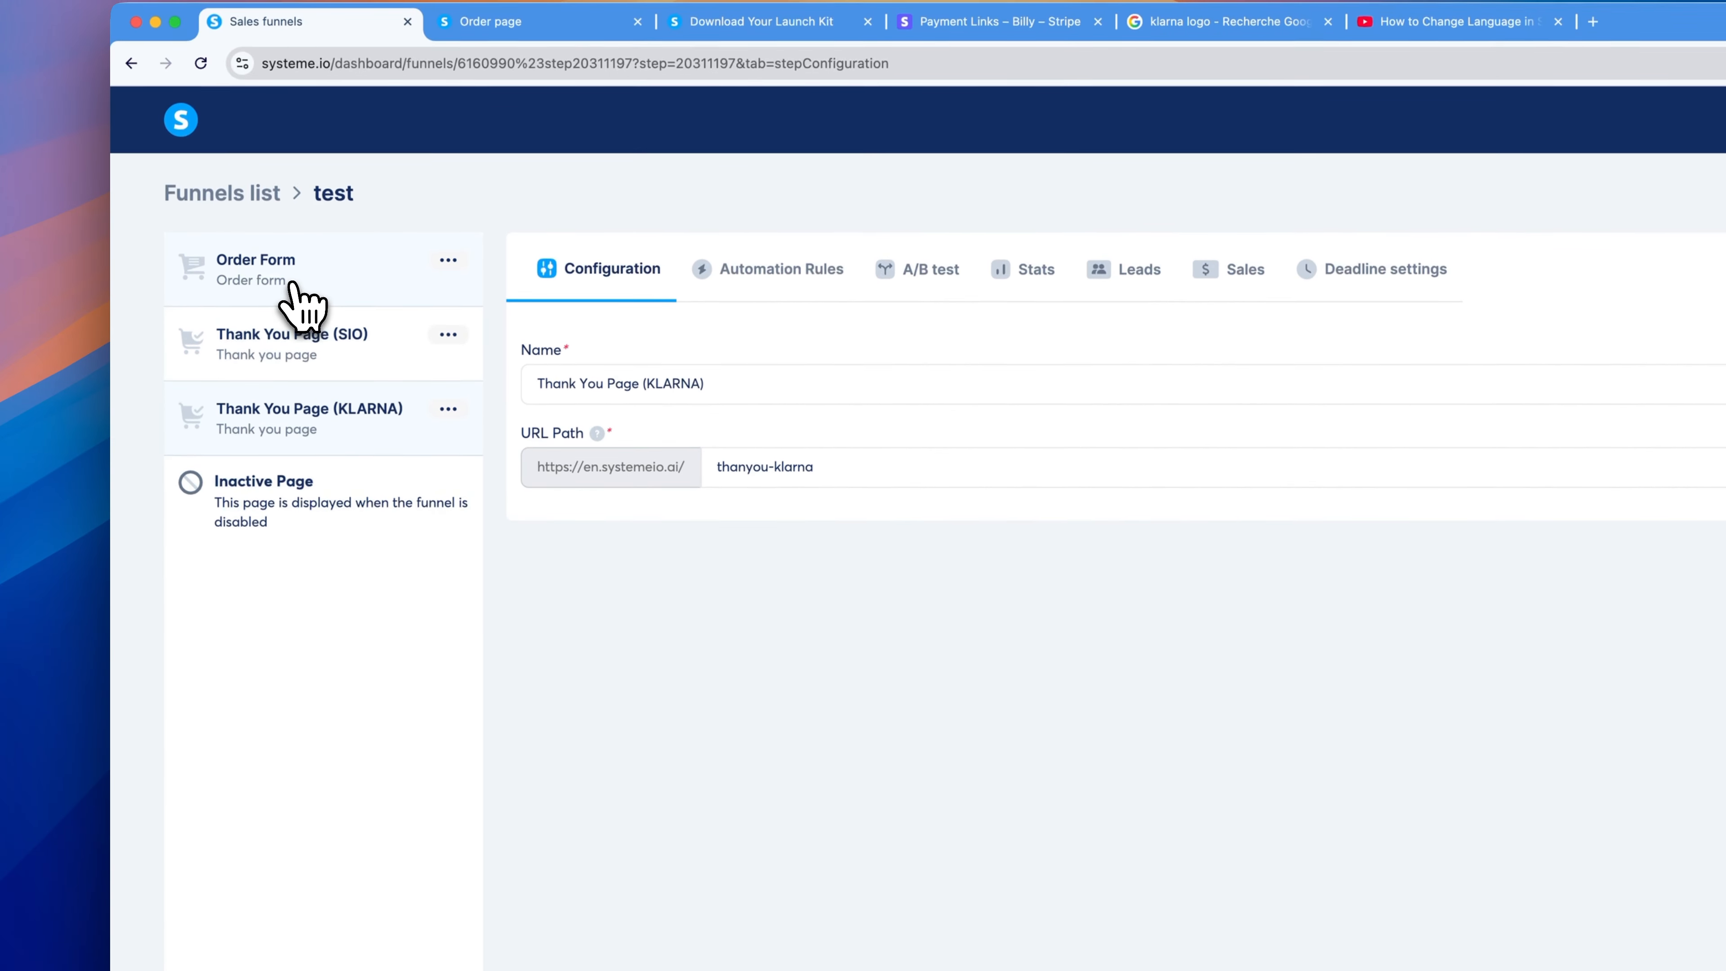
# - Preview the Order Form funnel step and close the preview
pyautogui.click(299, 299)
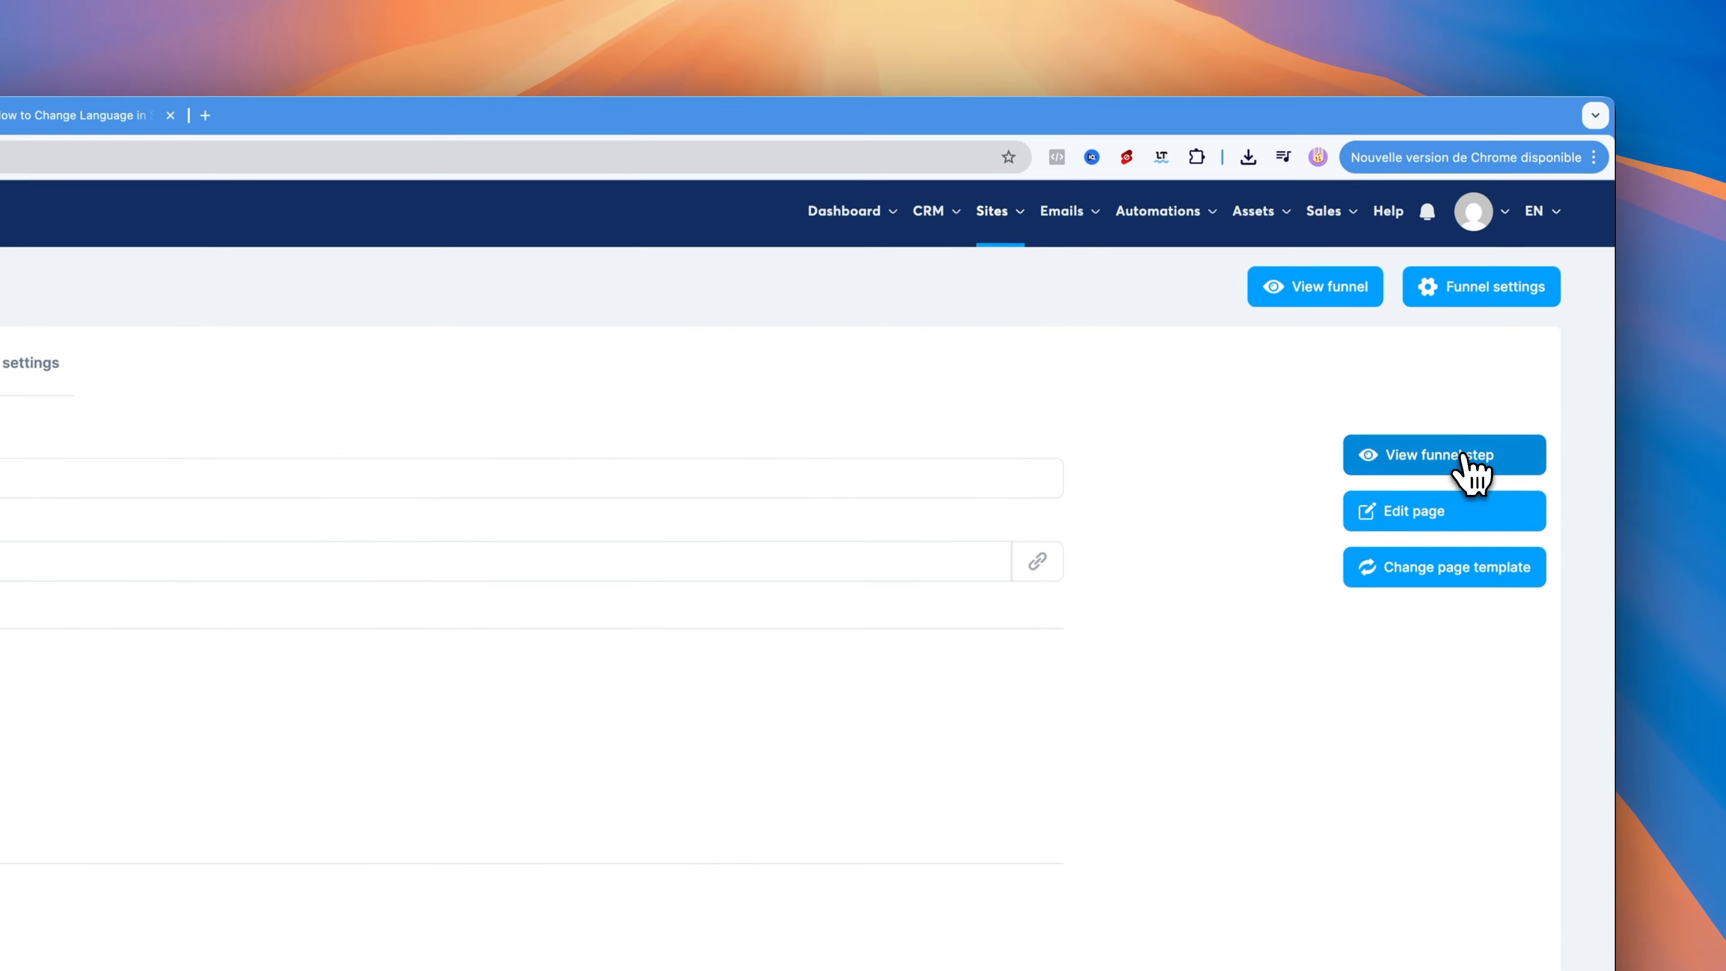
pyautogui.click(1454, 454)
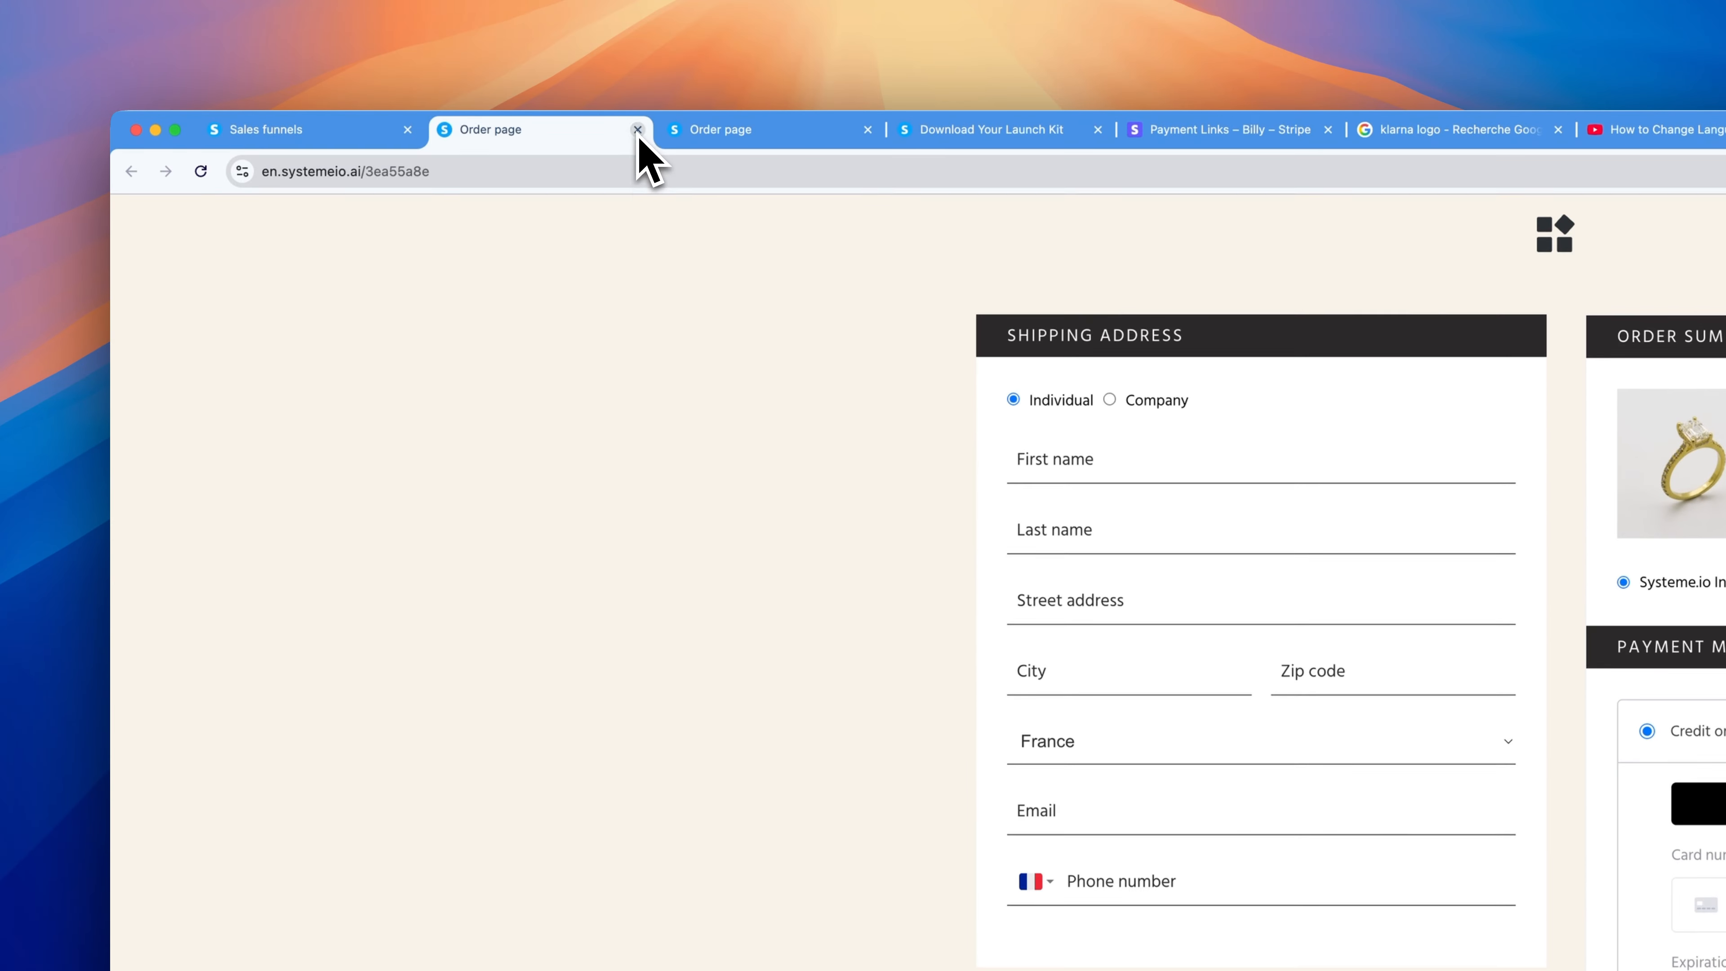
pyautogui.click(635, 129)
# - Create a funnel step named "Capture" of type Sales page, with a template to be chosen
pyautogui.click(448, 443)
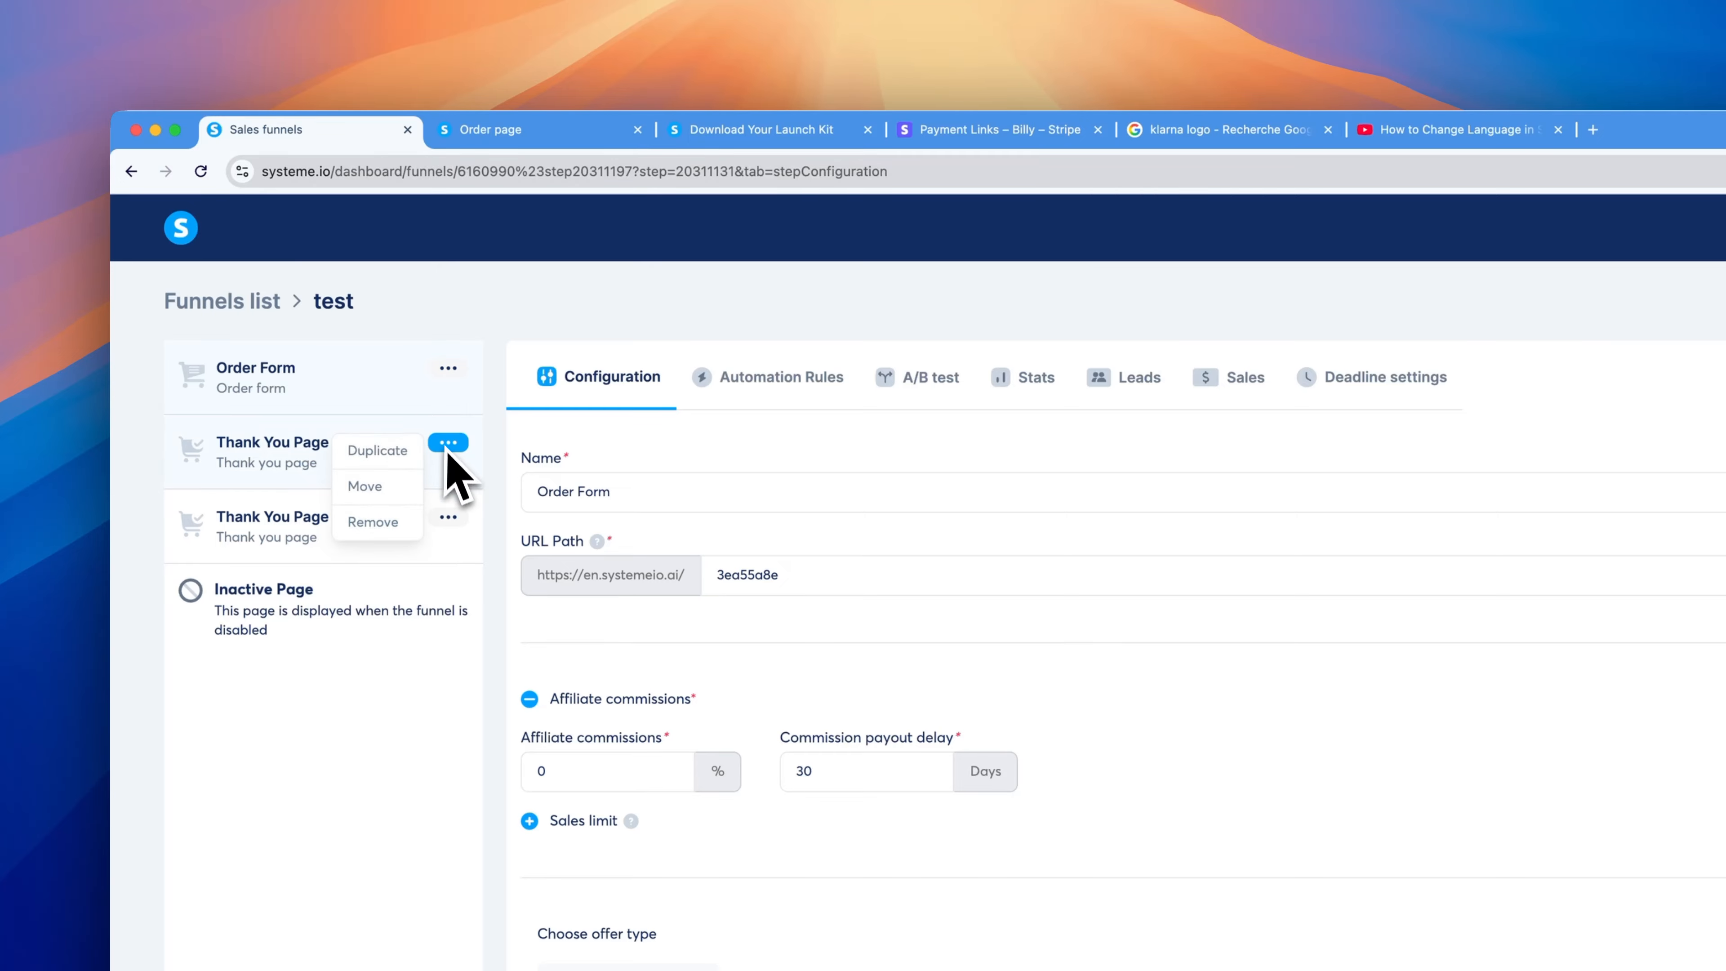
pyautogui.click(330, 970)
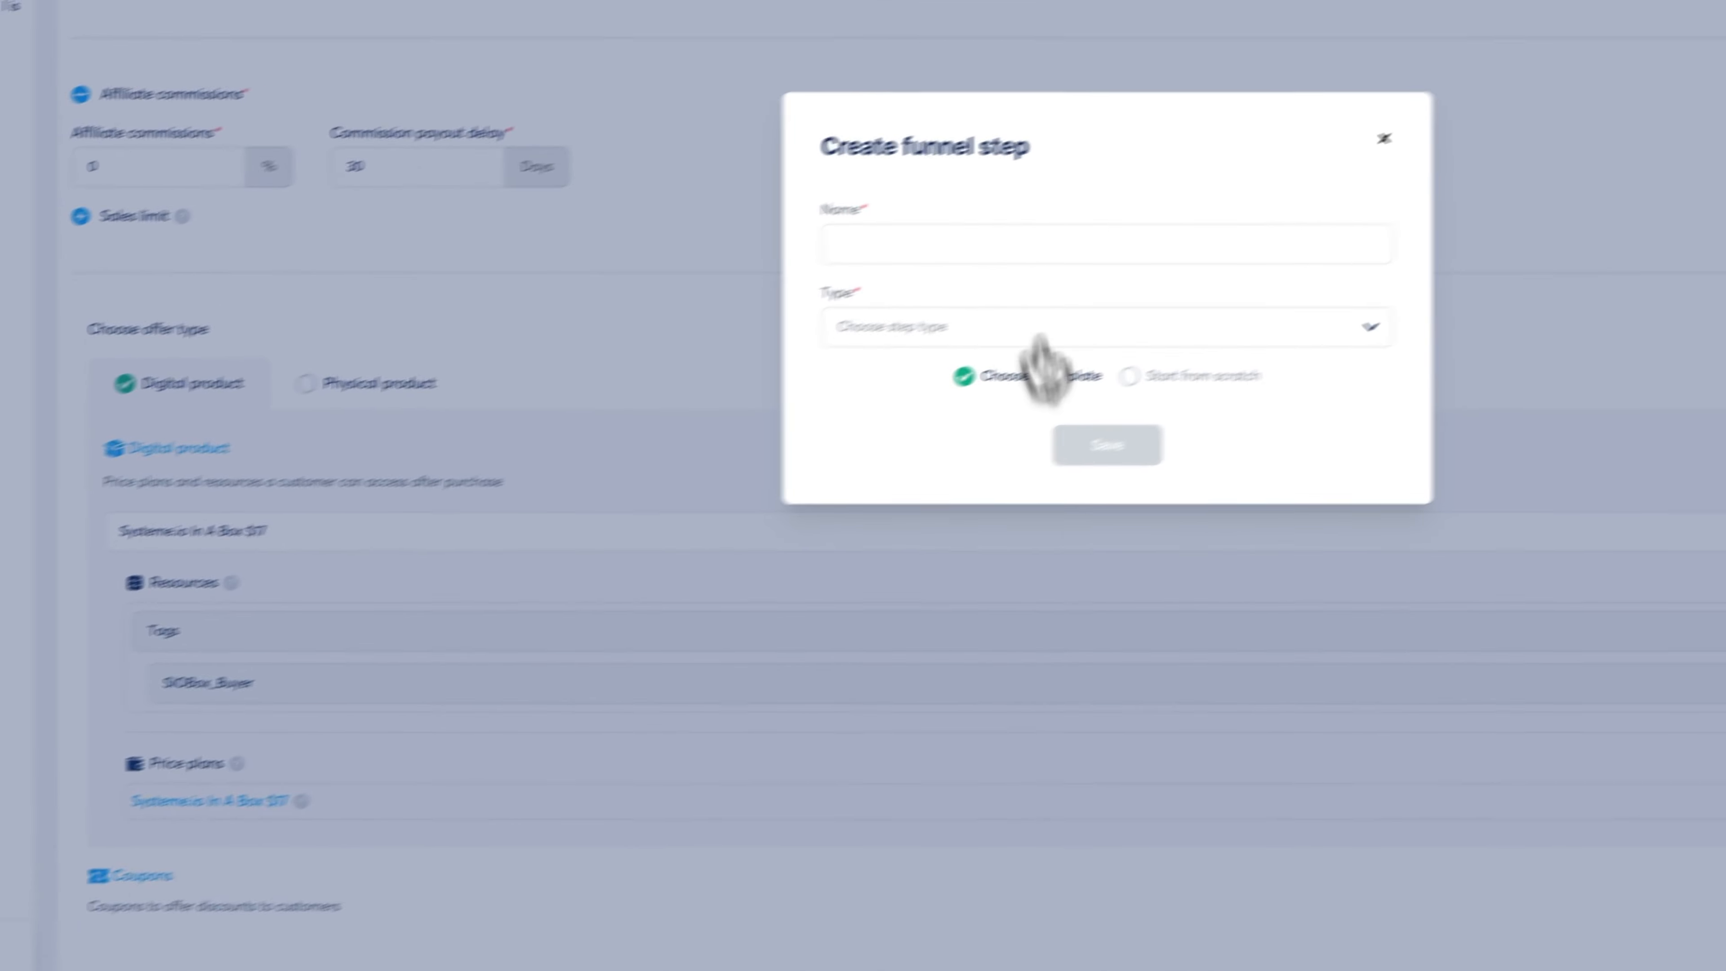
pyautogui.click(1043, 238)
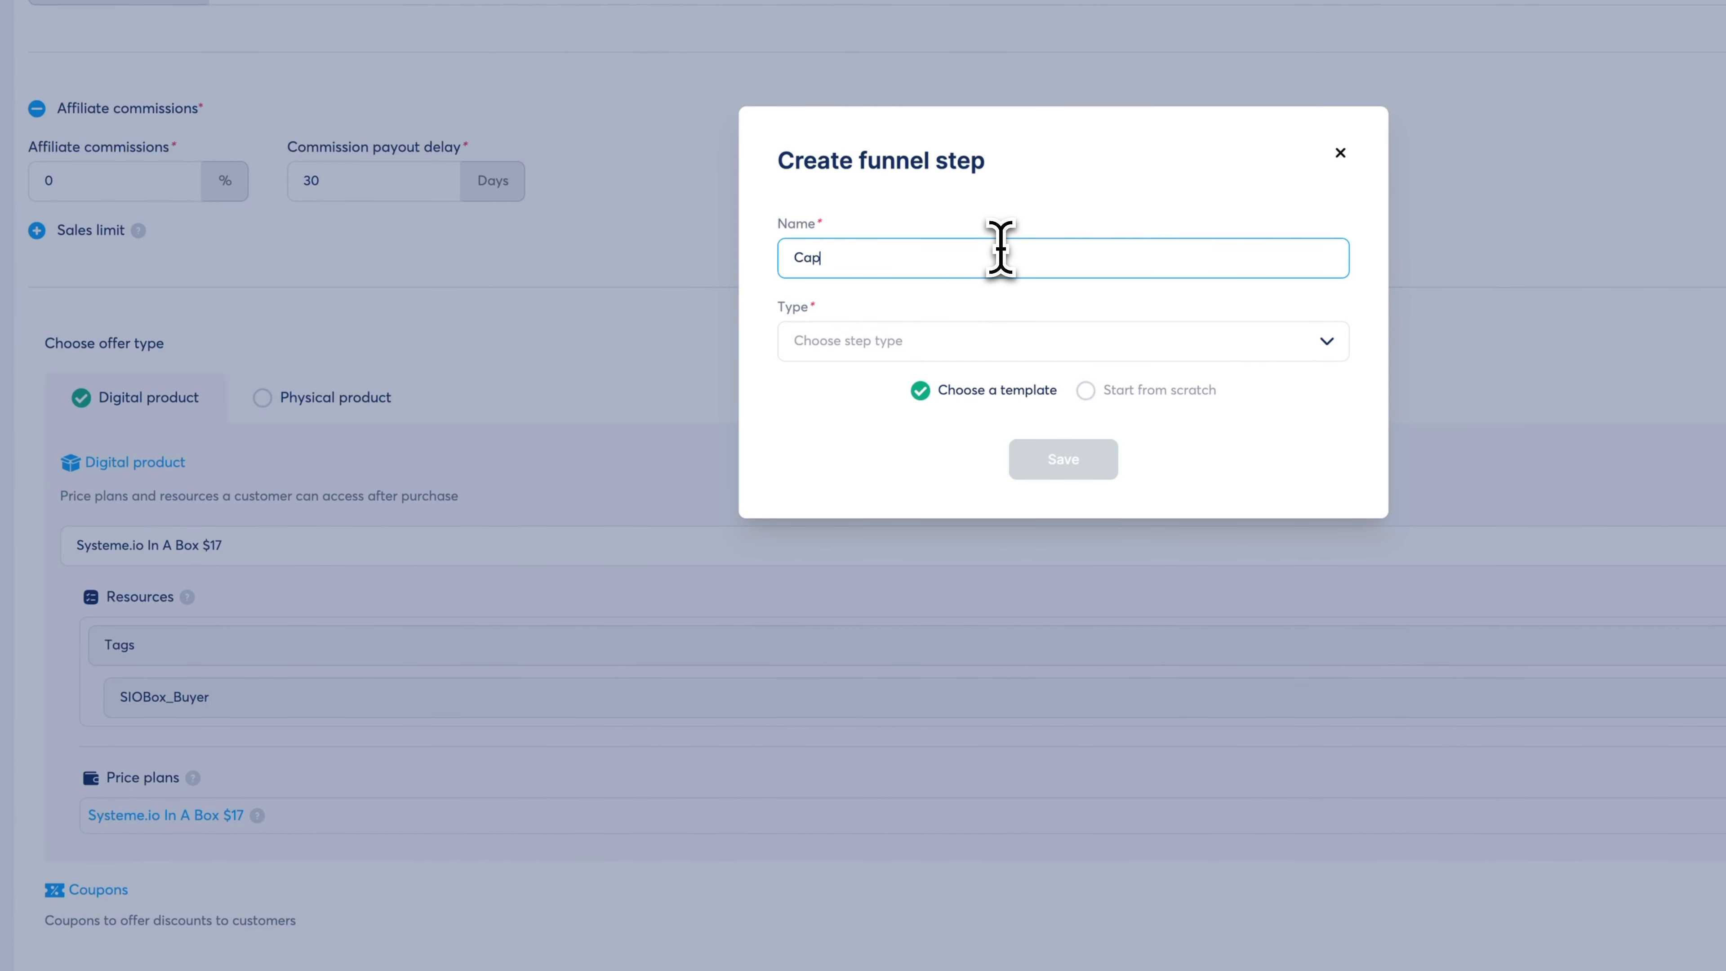
pyautogui.click(1107, 348)
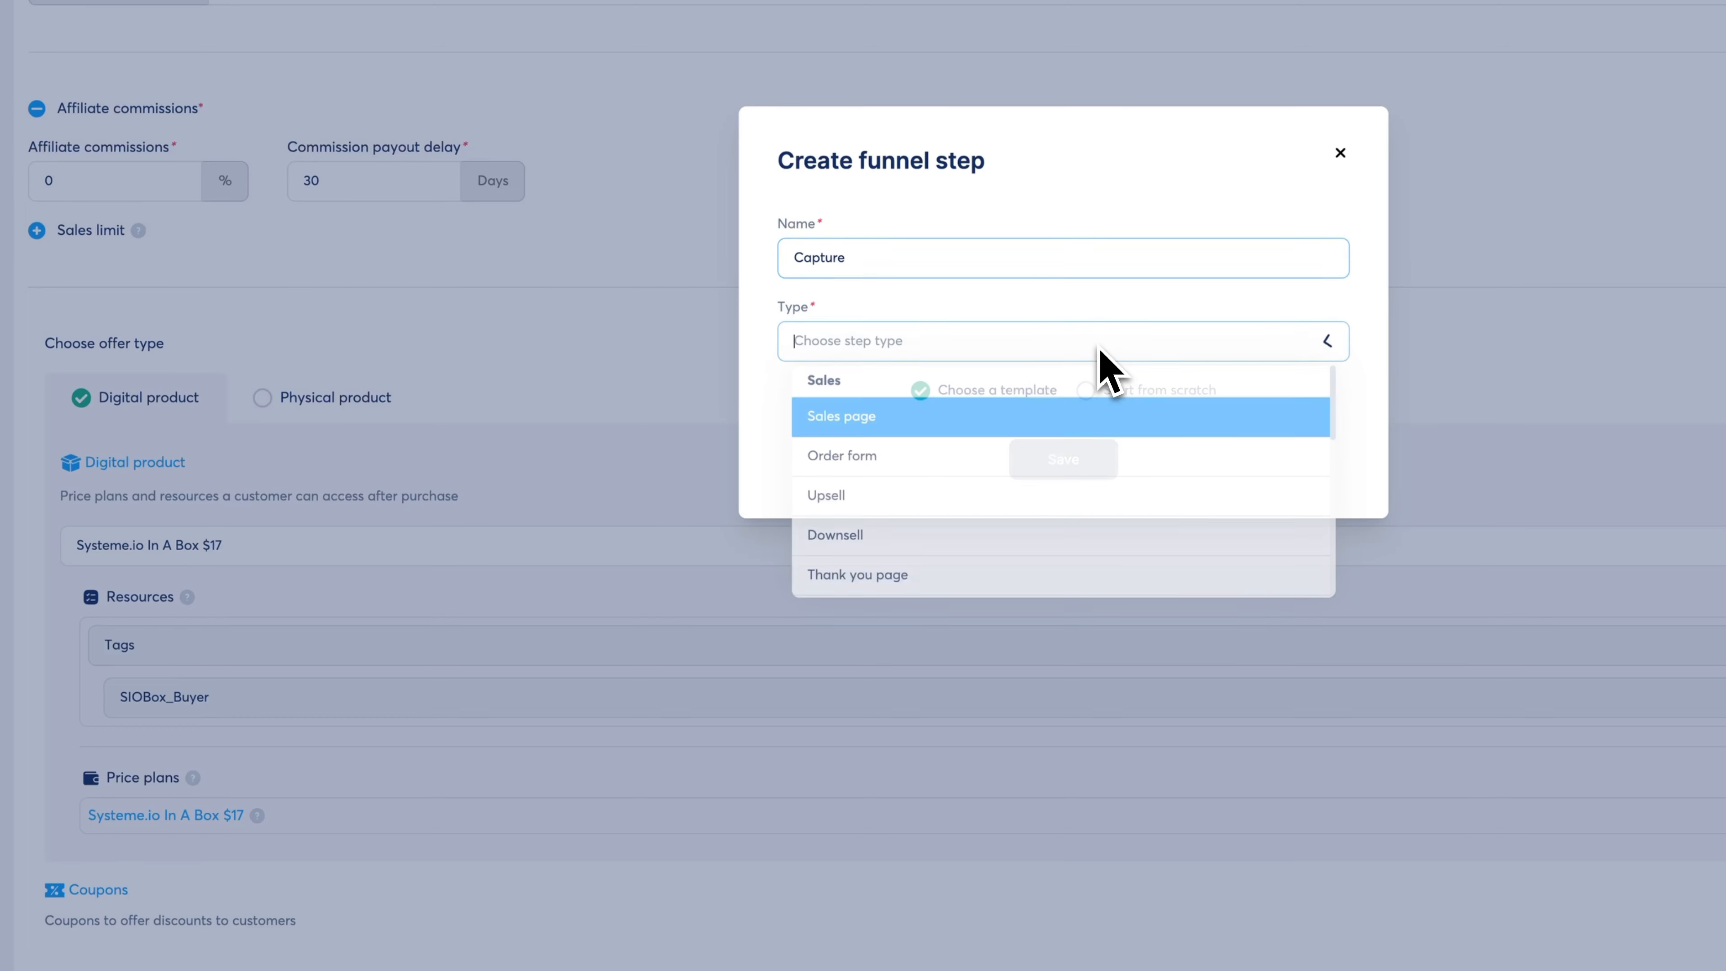
pyautogui.scroll(-5, 907, 487)
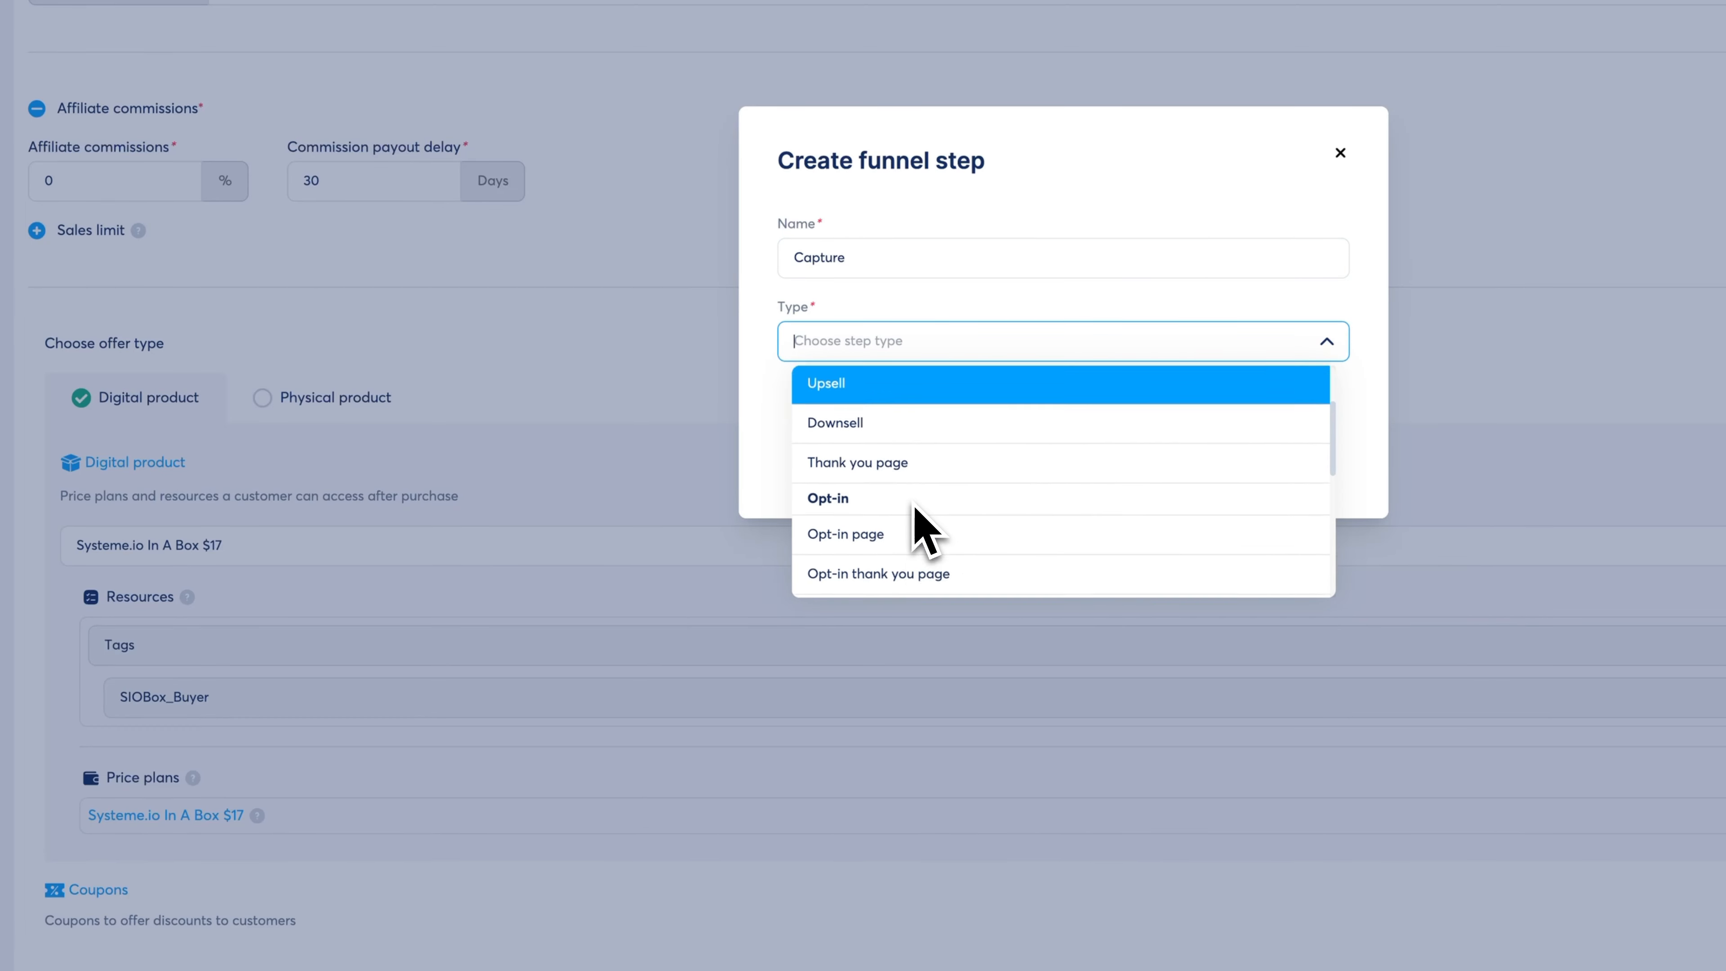
pyautogui.scroll(5, 911, 503)
pyautogui.click(880, 421)
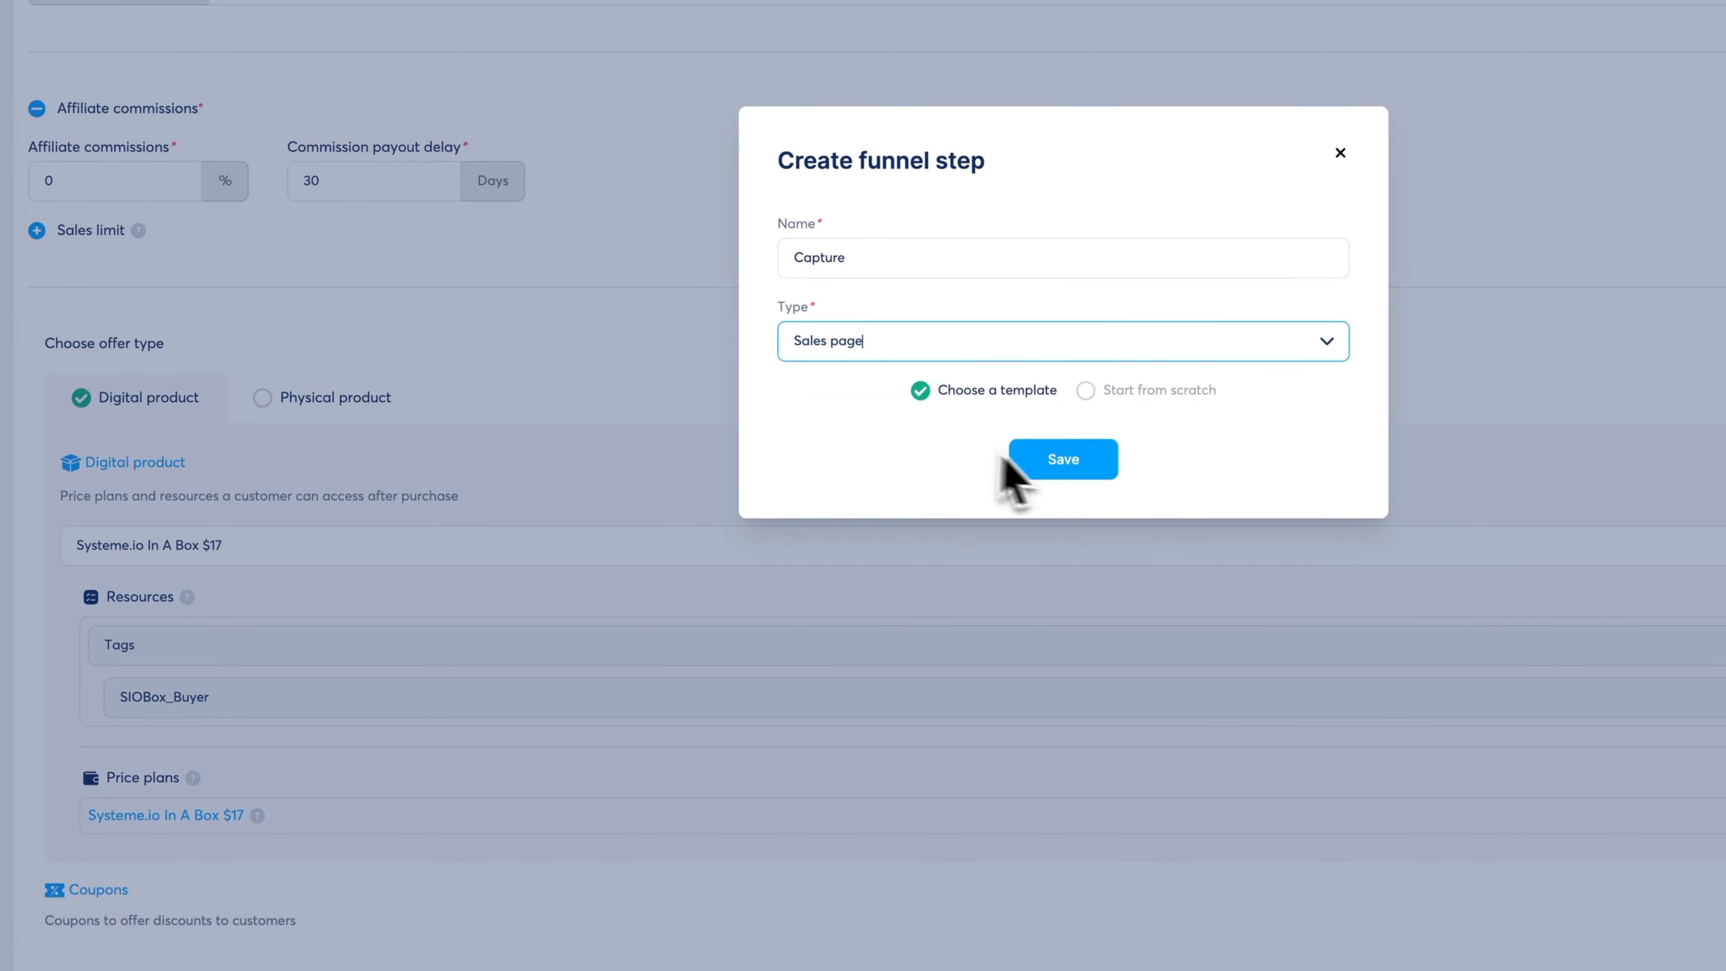
pyautogui.click(1057, 460)
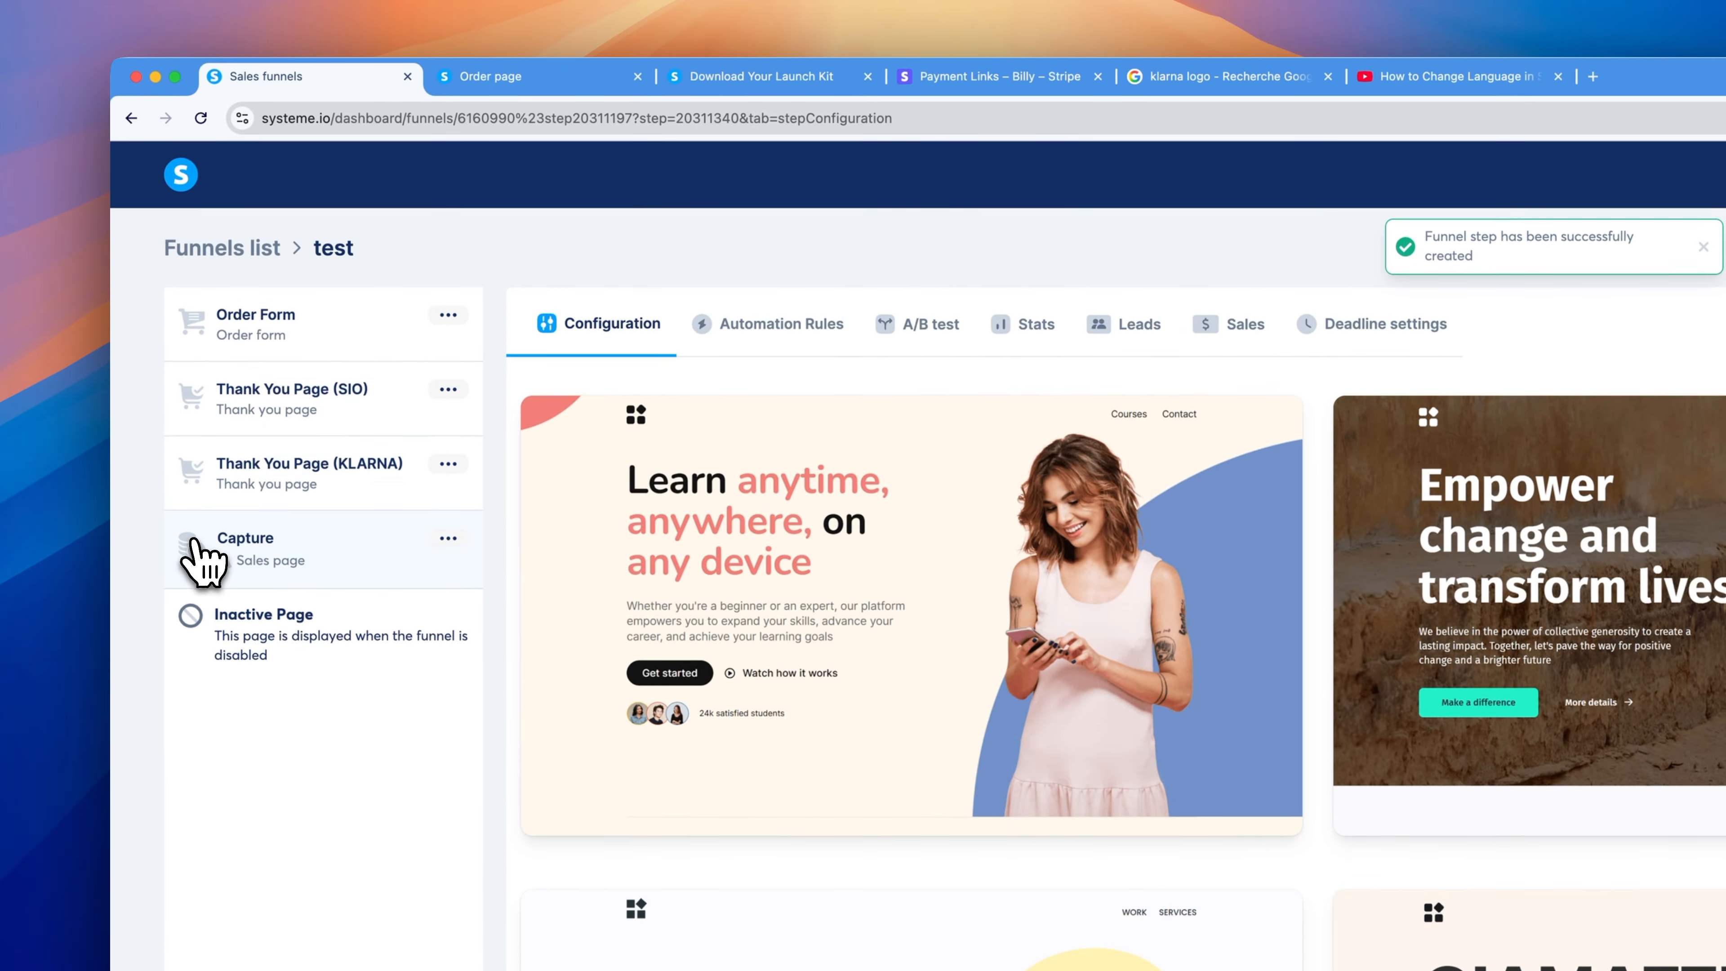
# - Move the Capture step above the Order Form and apply the "Learn anytime, anywhere, on any device" template to it
pyautogui.moveTo(193, 541); pyautogui.dragTo(227, 333)
pyautogui.moveTo(962, 712)
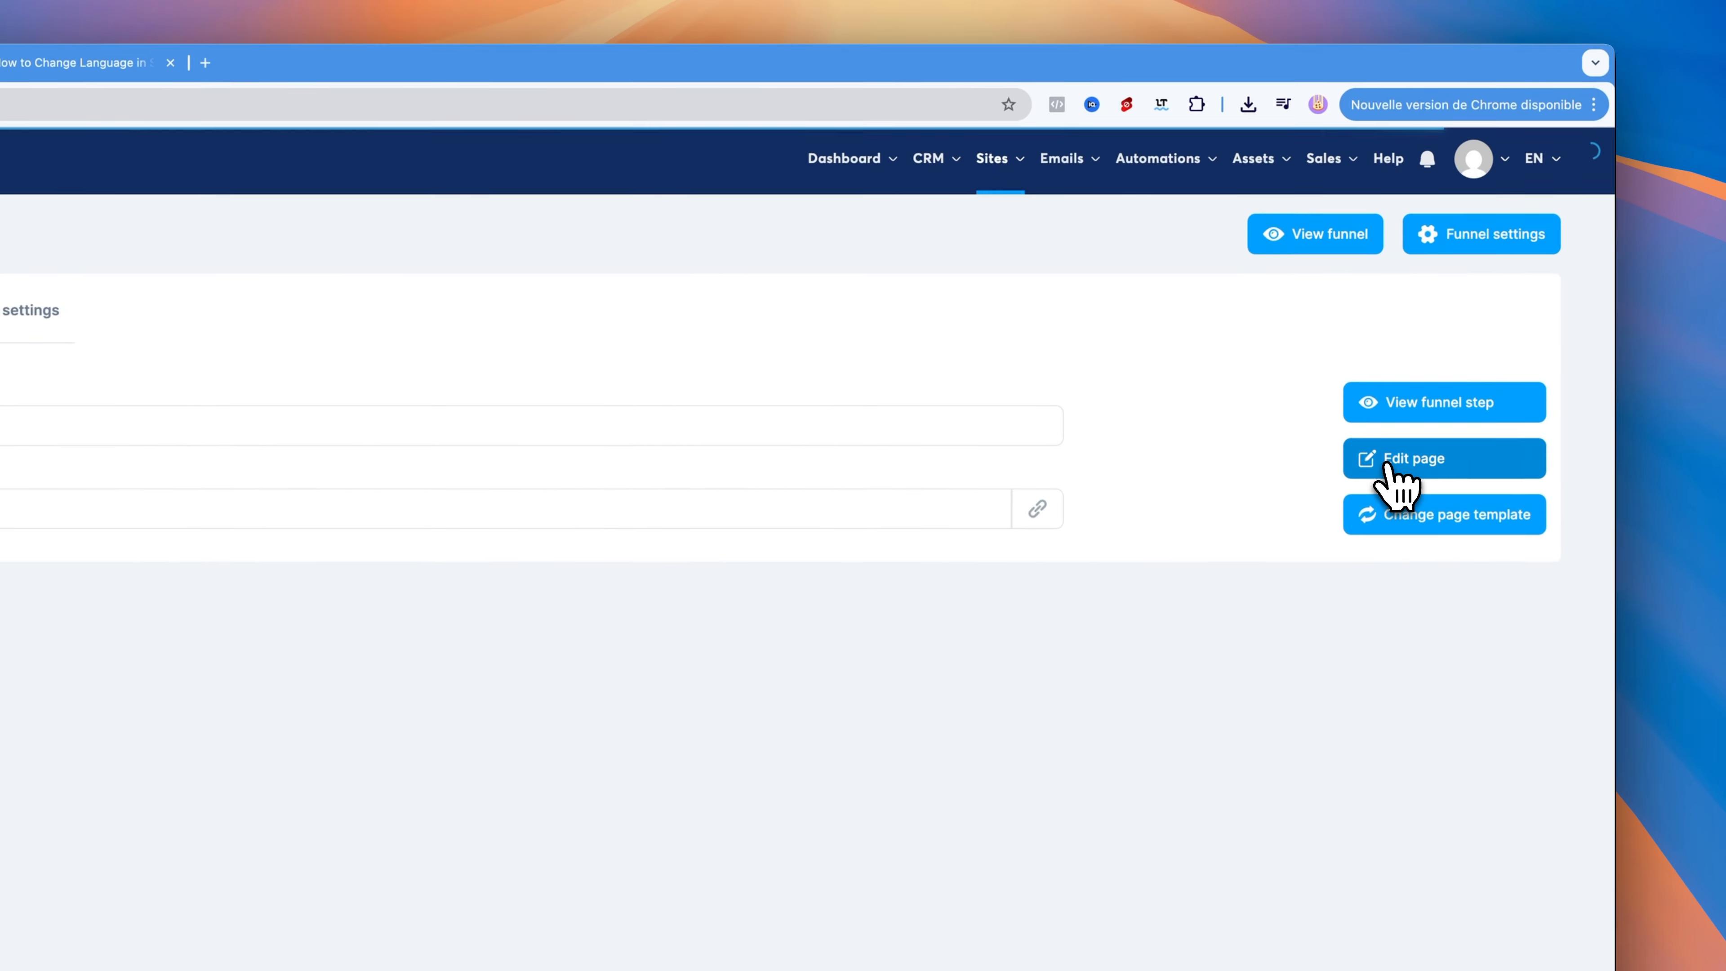
pyautogui.click(1395, 467)
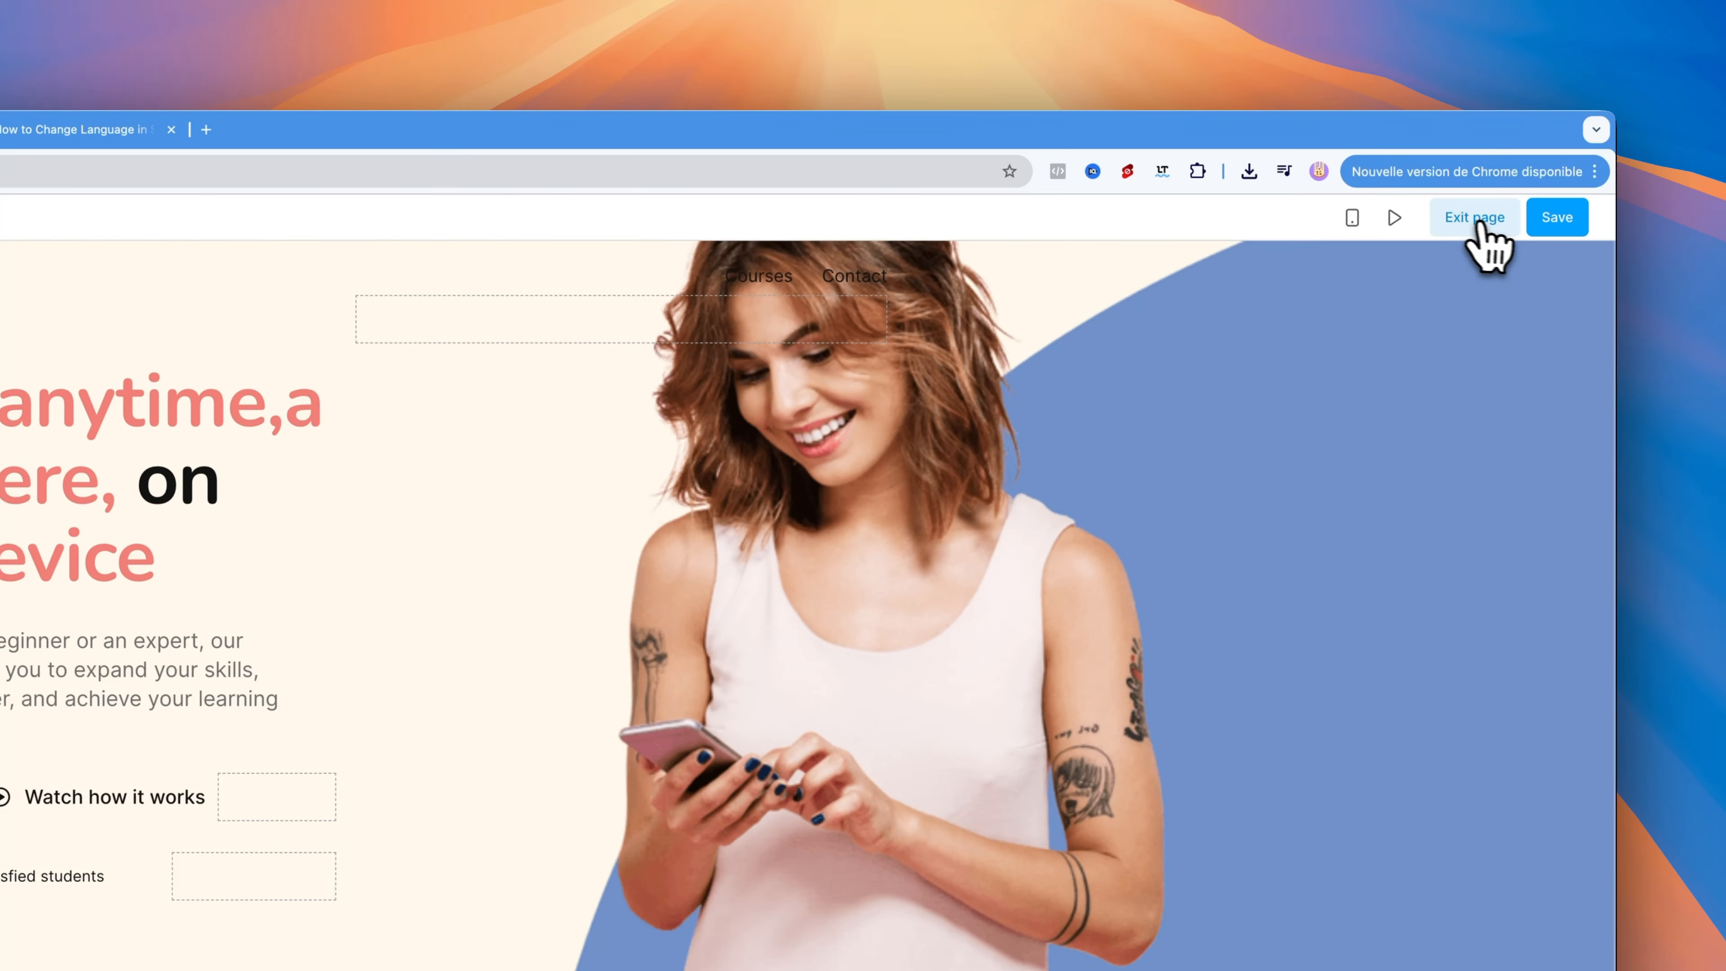
pyautogui.click(1483, 225)
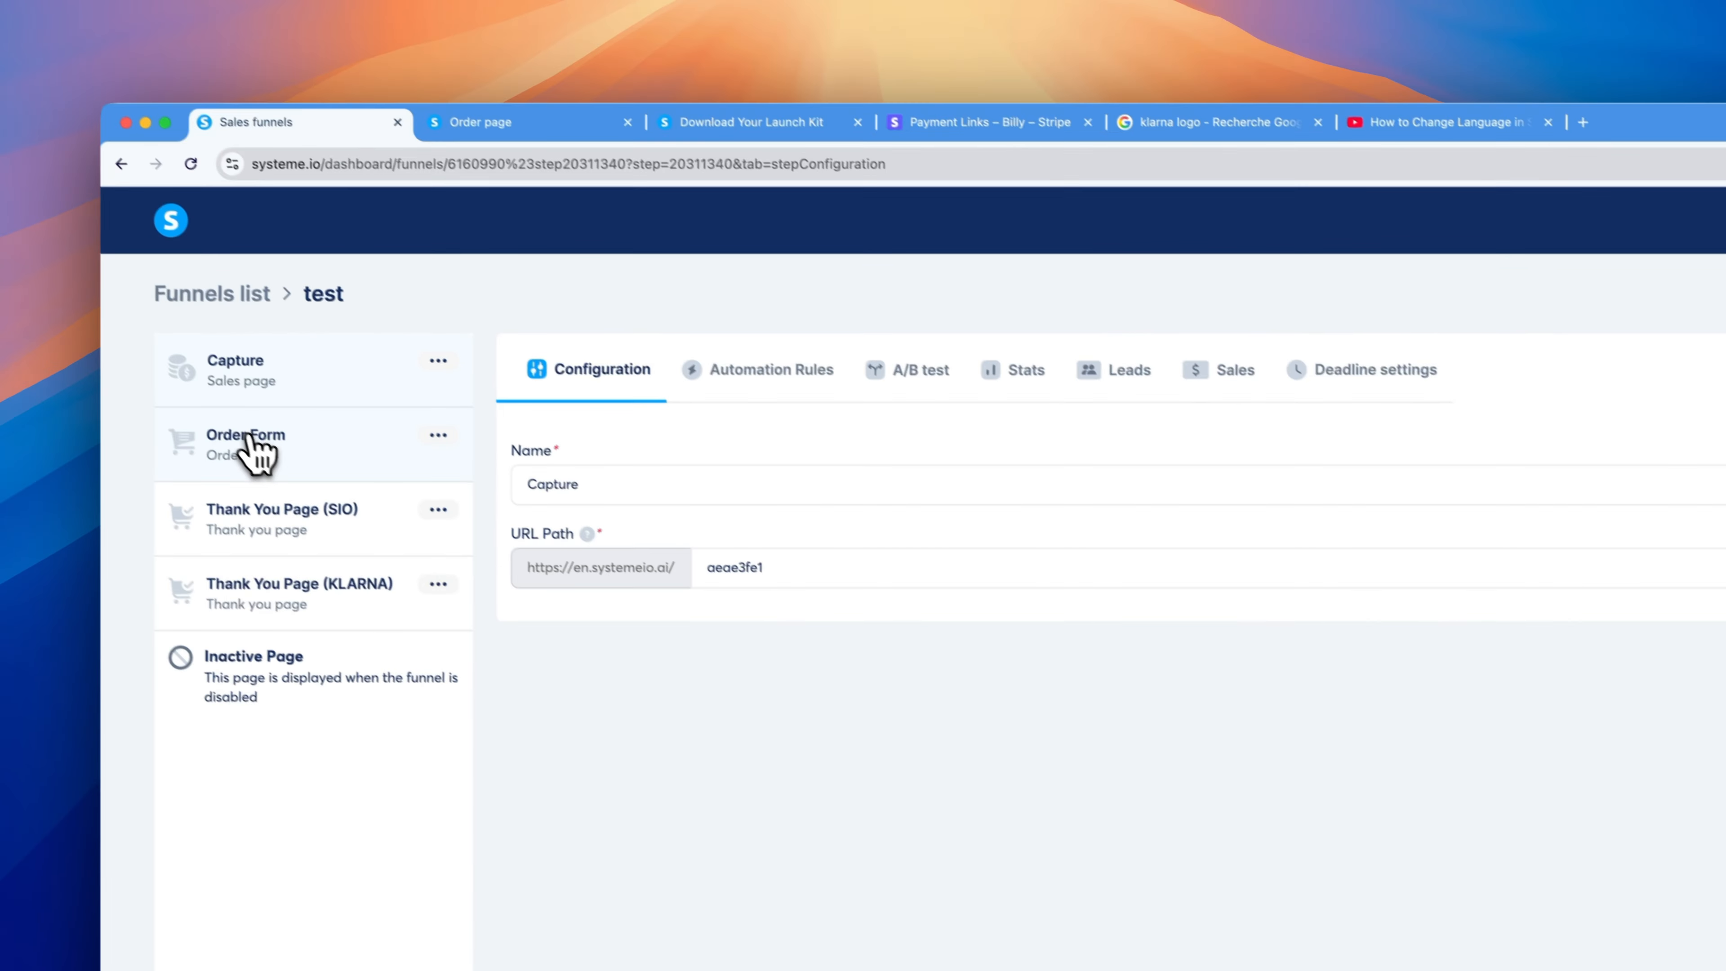
# - Reopen the Capture page for editing and set the "Get started" button's action to Show popup
pyautogui.click(102, 340)
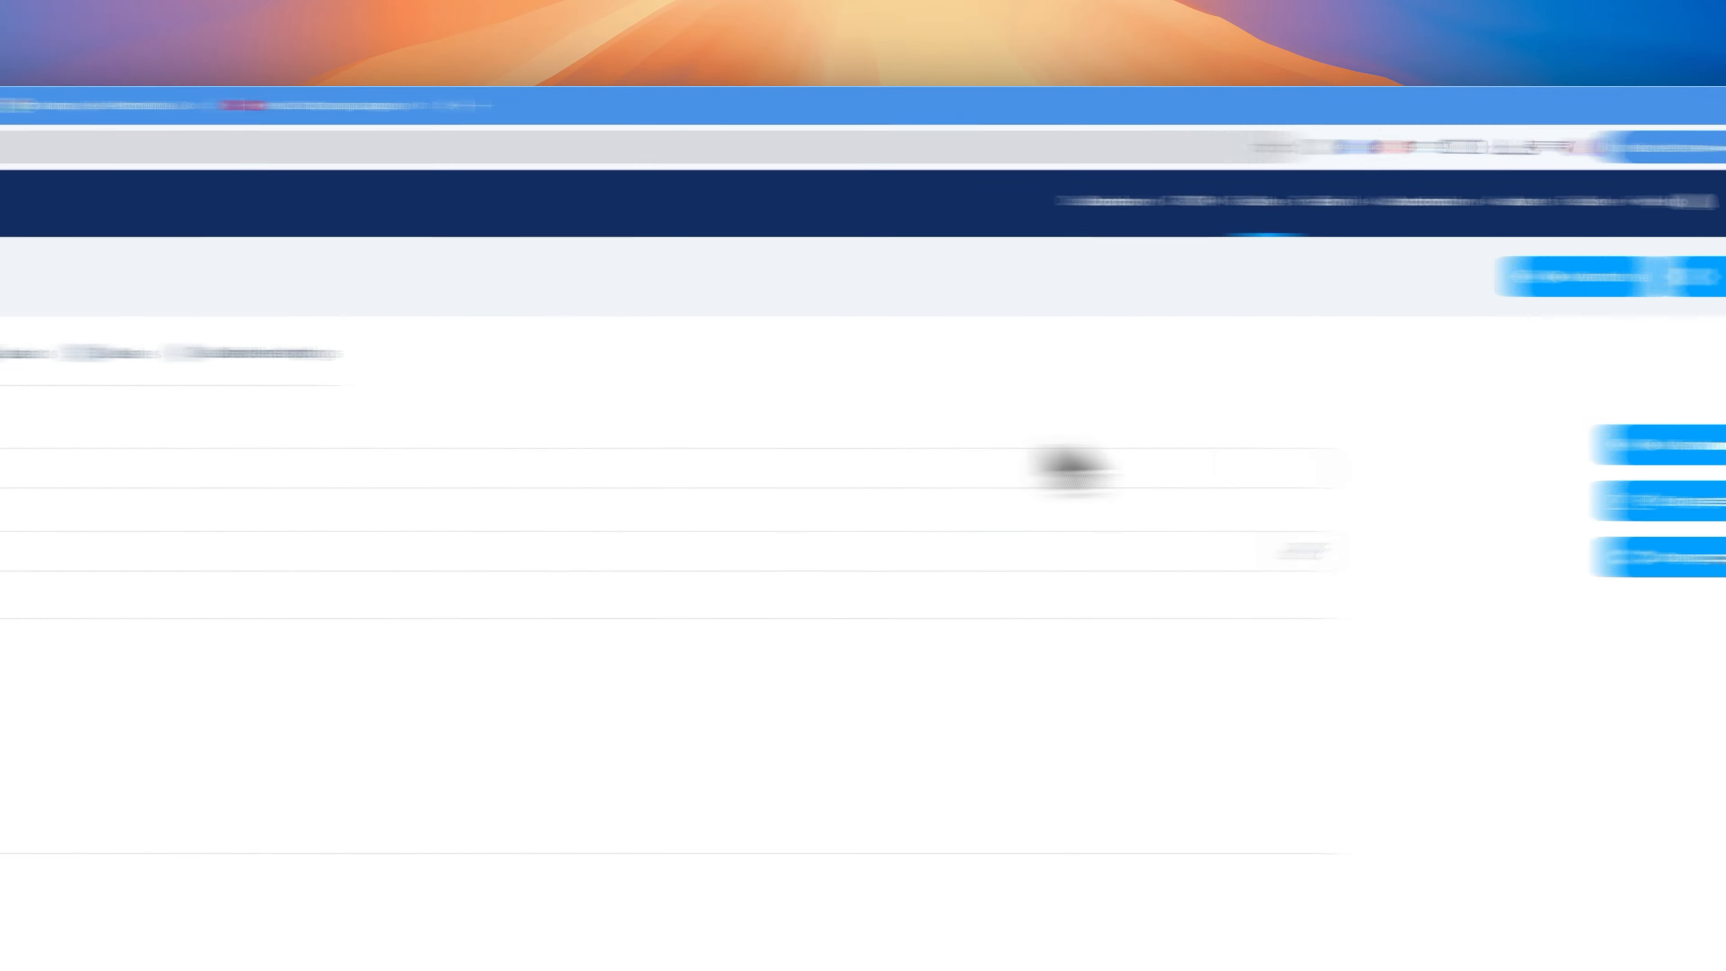
pyautogui.click(313, 374)
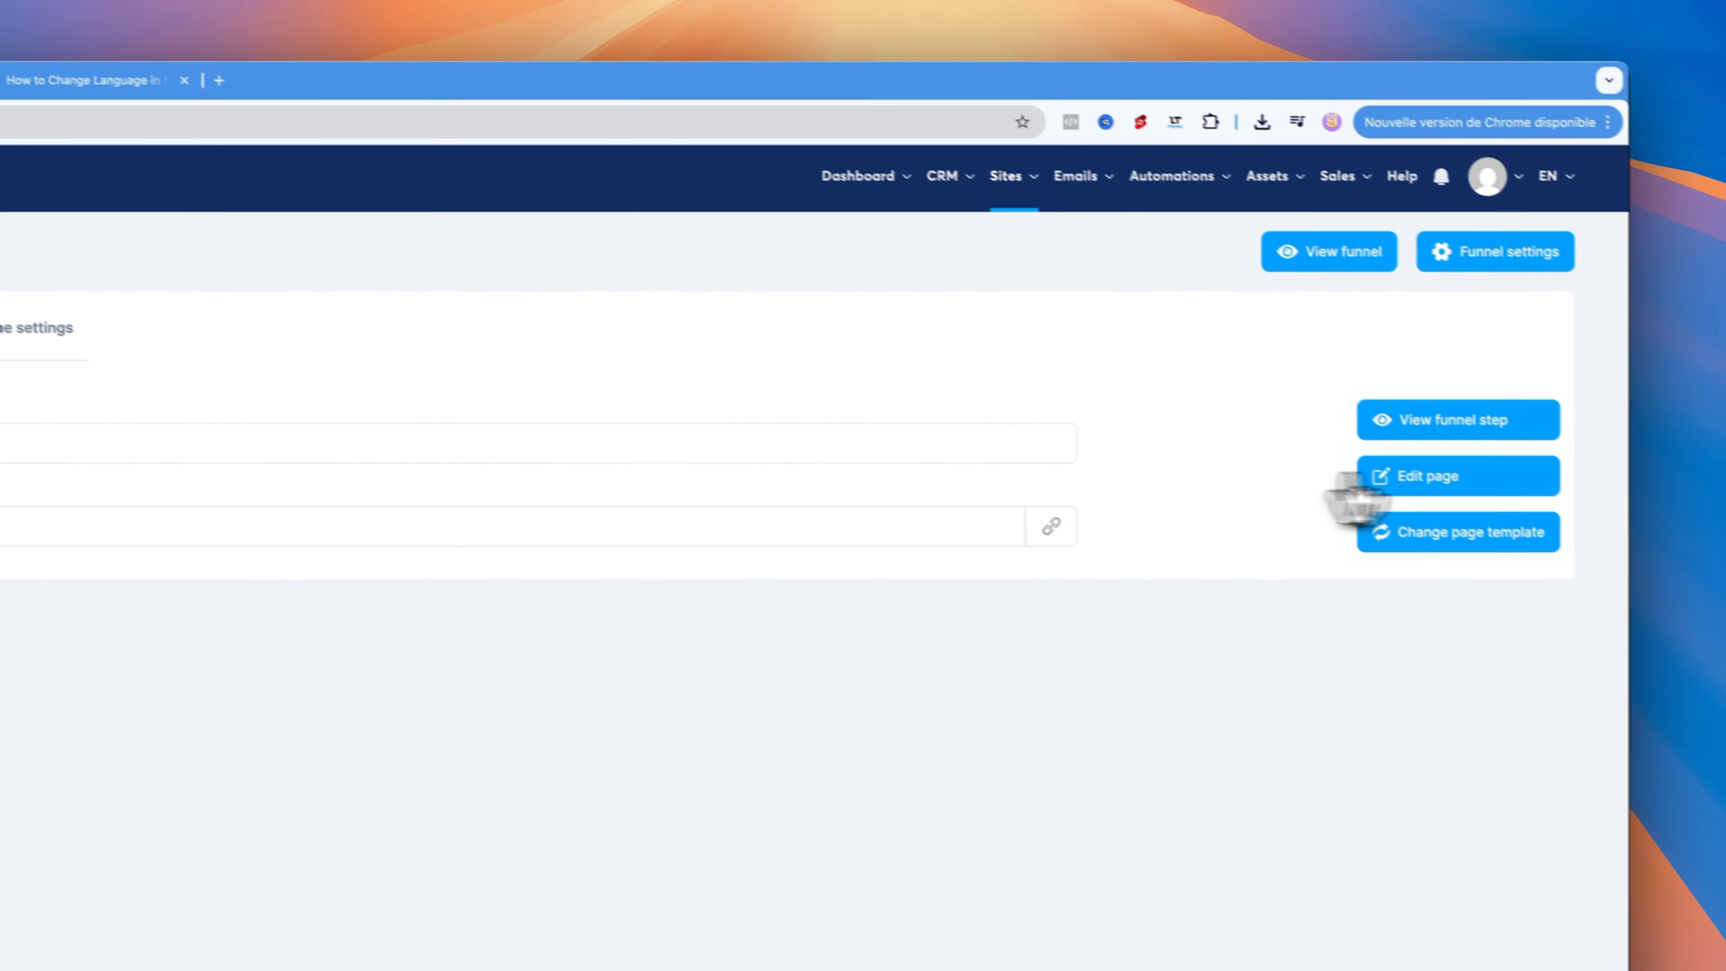
pyautogui.click(1472, 468)
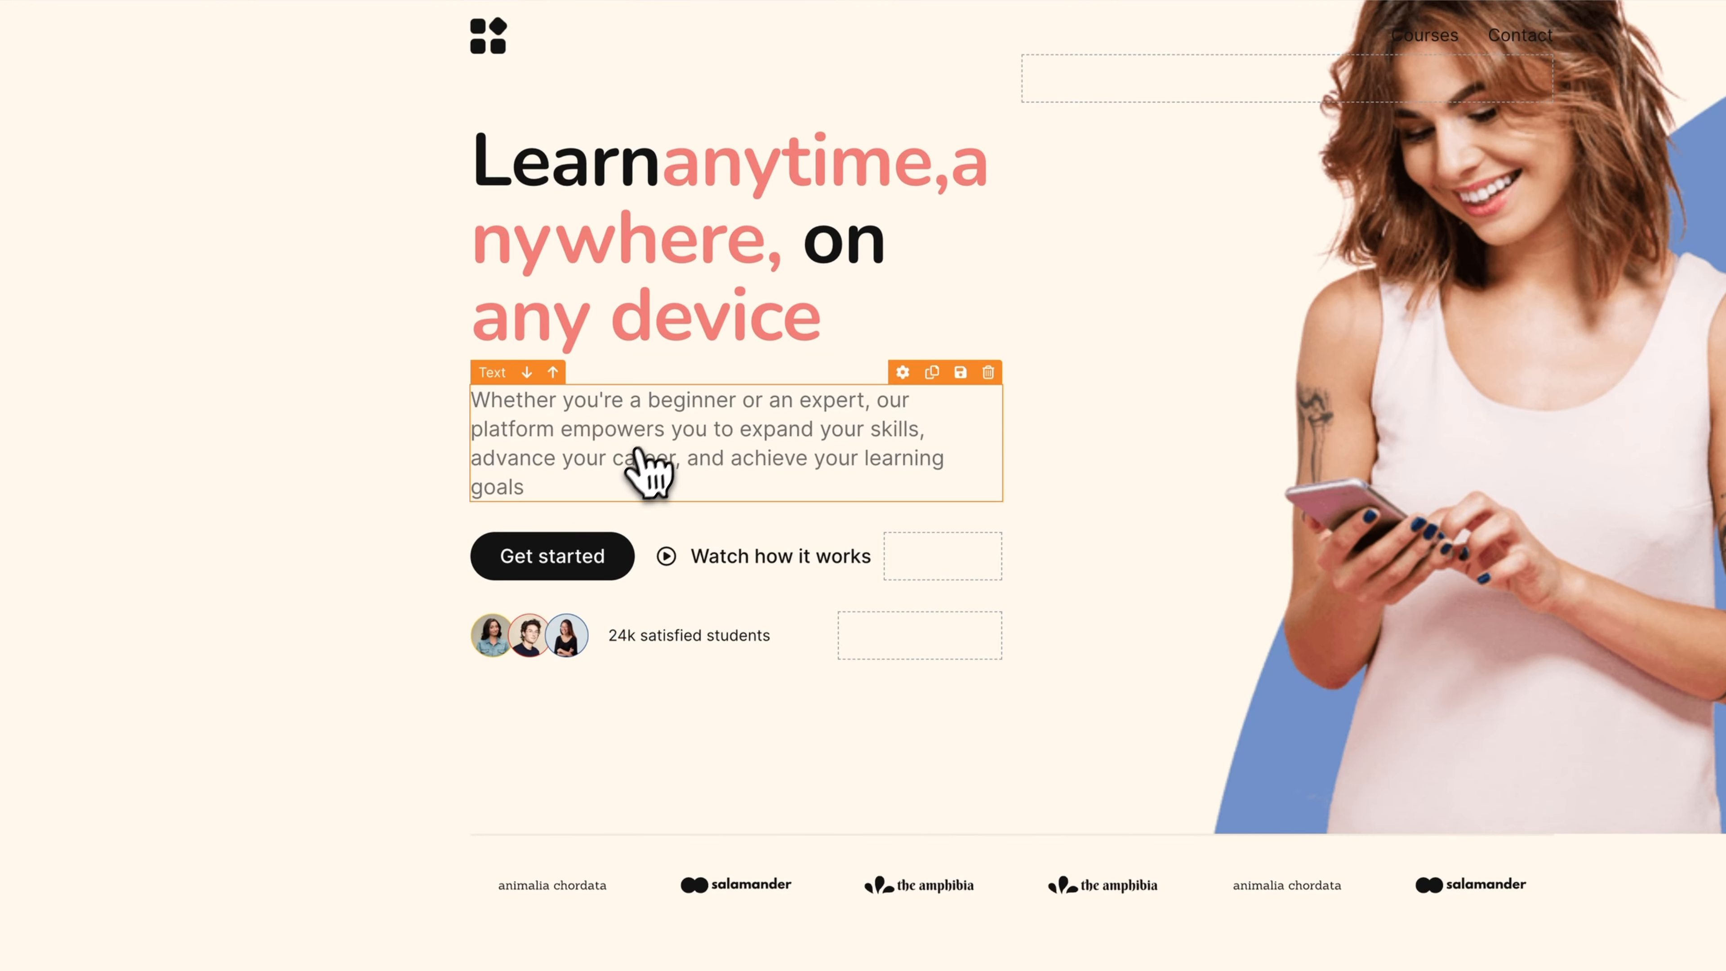
pyautogui.click(552, 564)
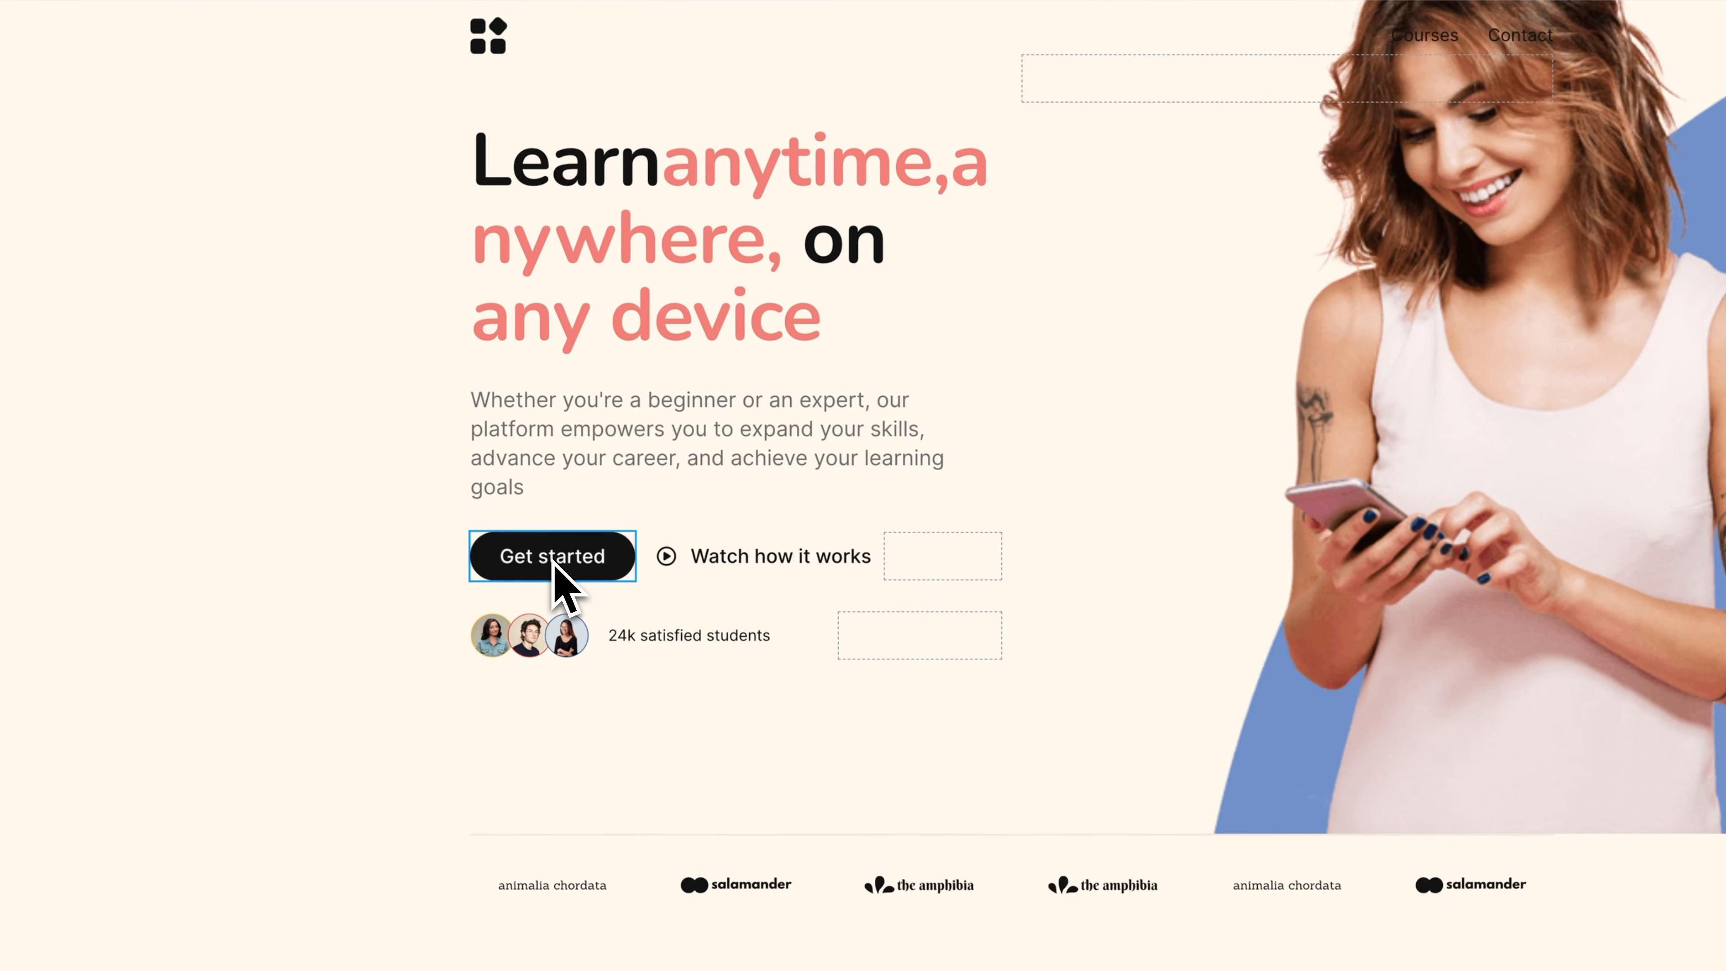
pyautogui.click(402, 439)
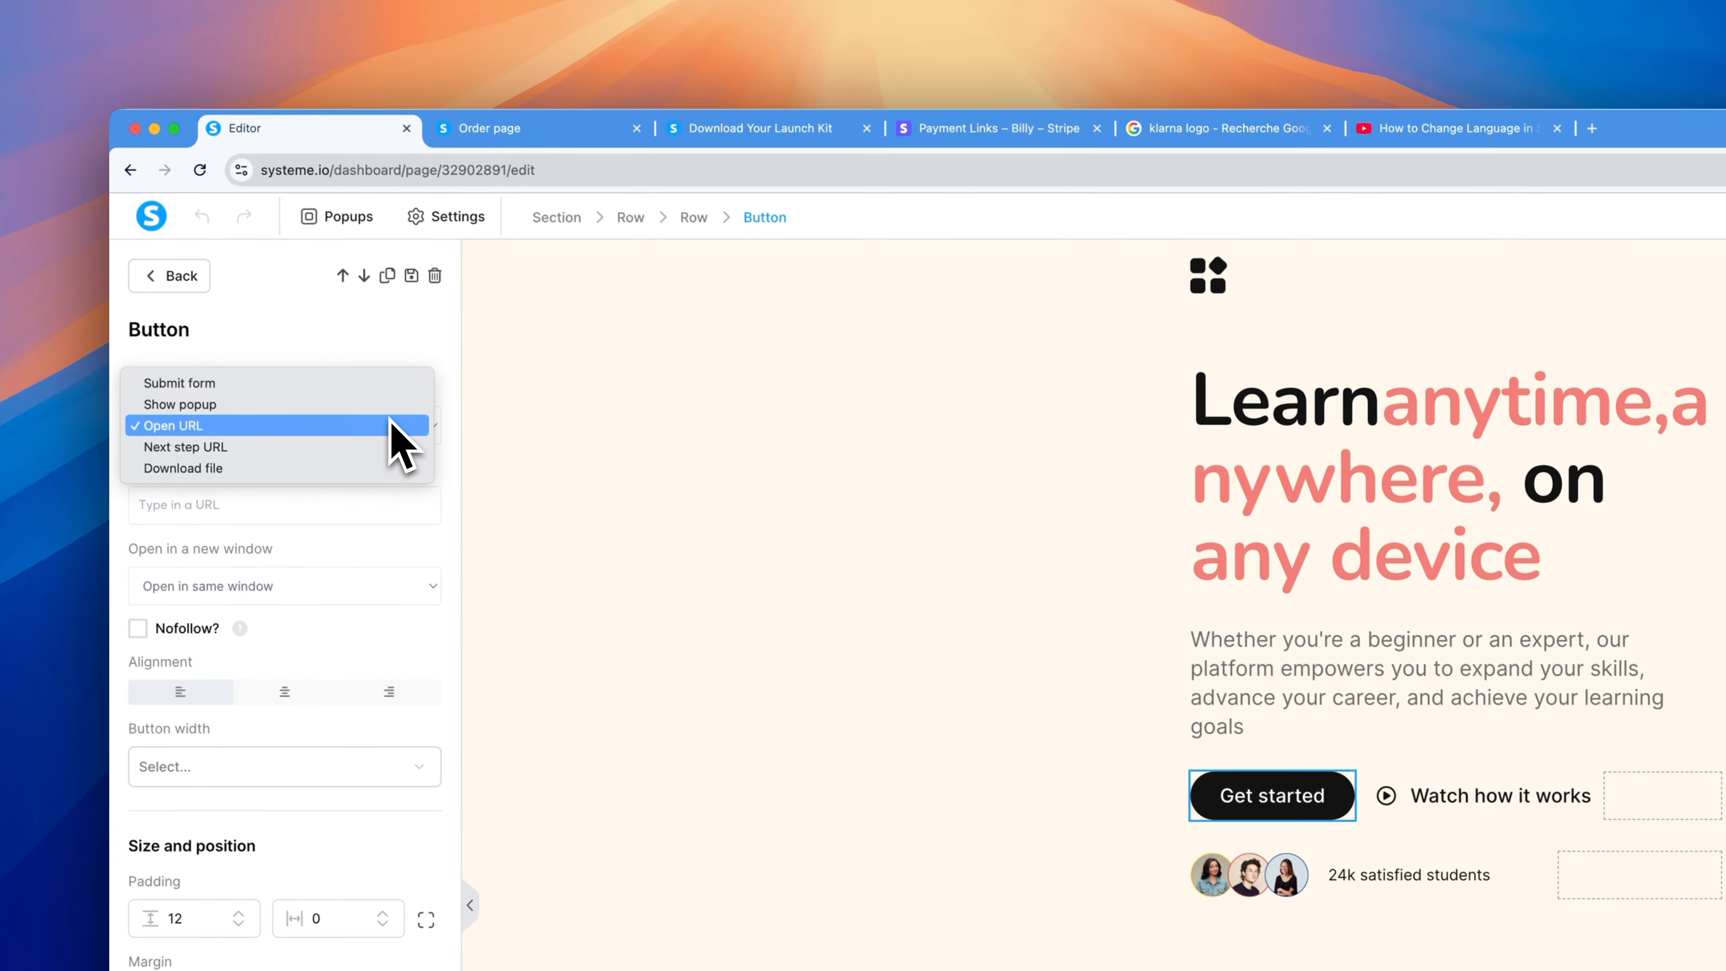
pyautogui.click(343, 407)
# - Add a new pop-up to the Capture page and open it for editing
pyautogui.click(377, 218)
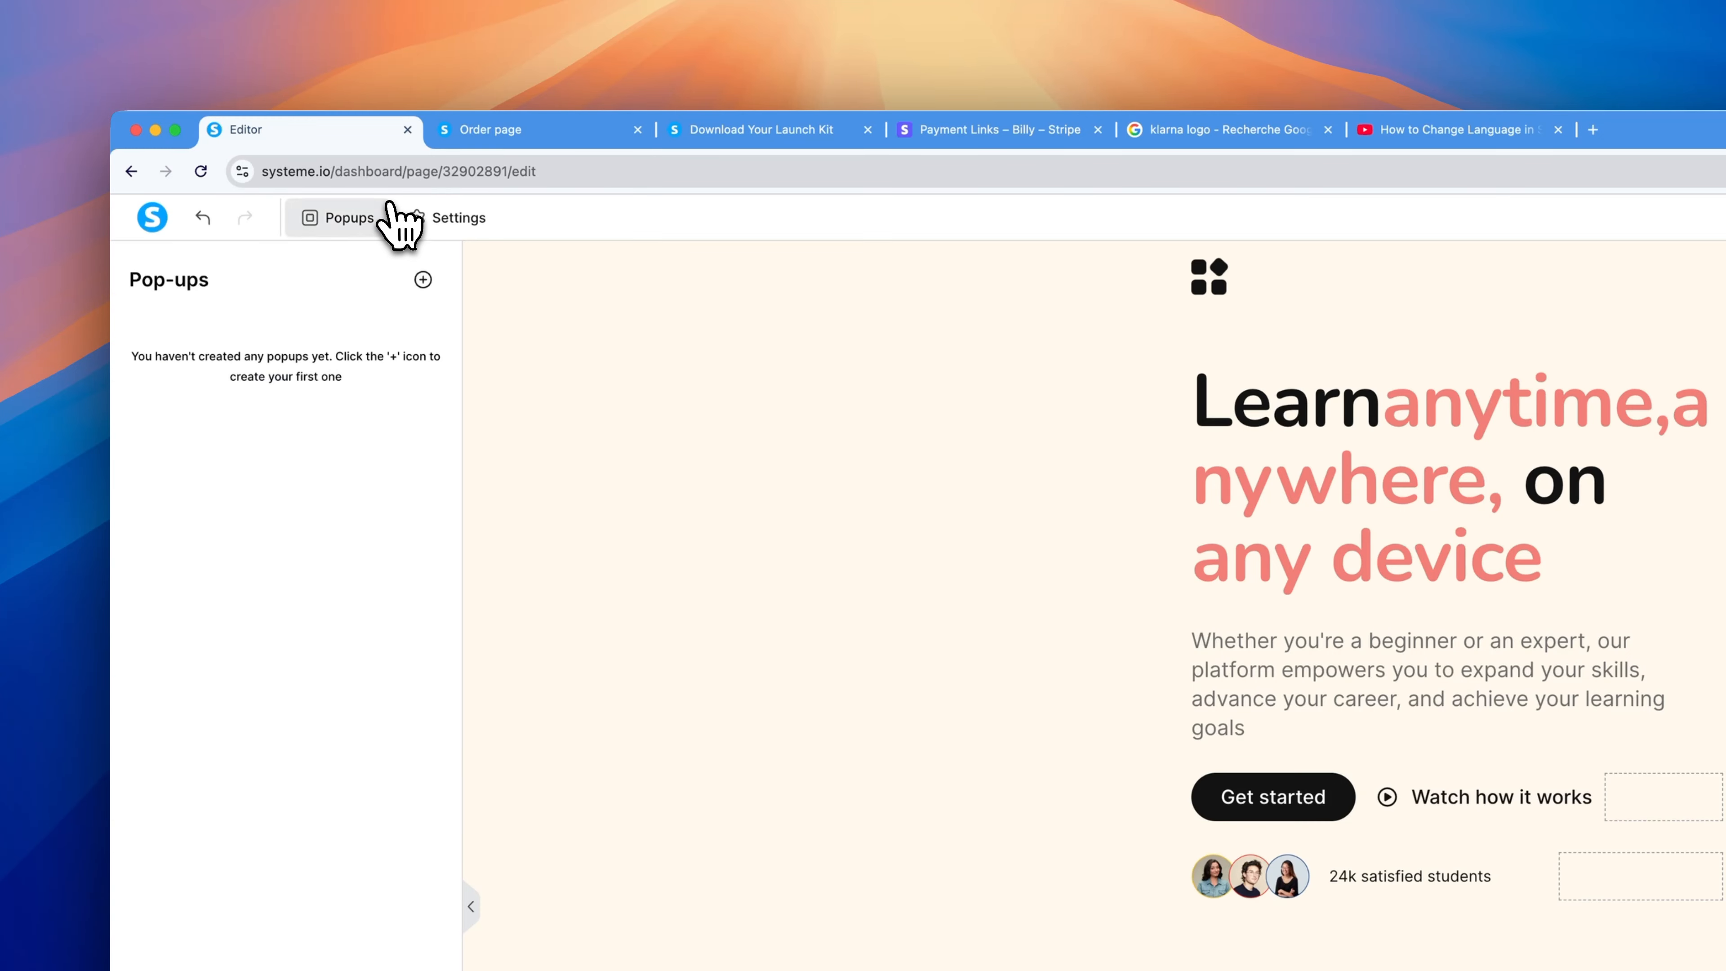
pyautogui.click(419, 277)
pyautogui.click(1184, 601)
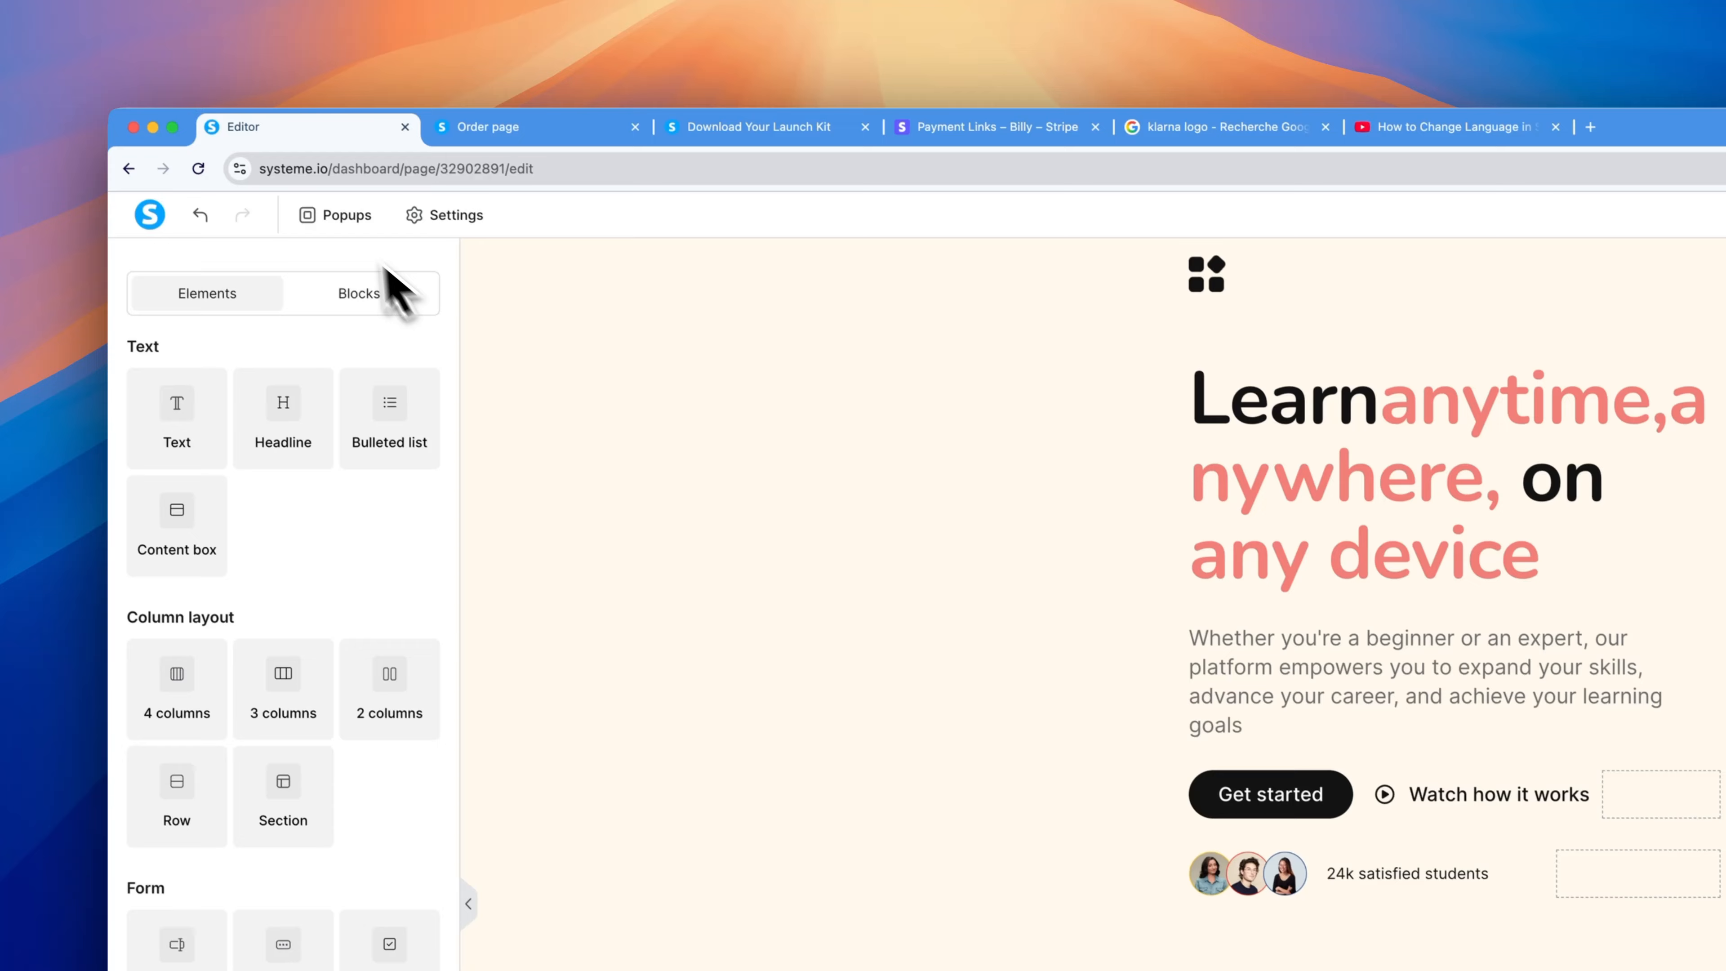
pyautogui.click(339, 216)
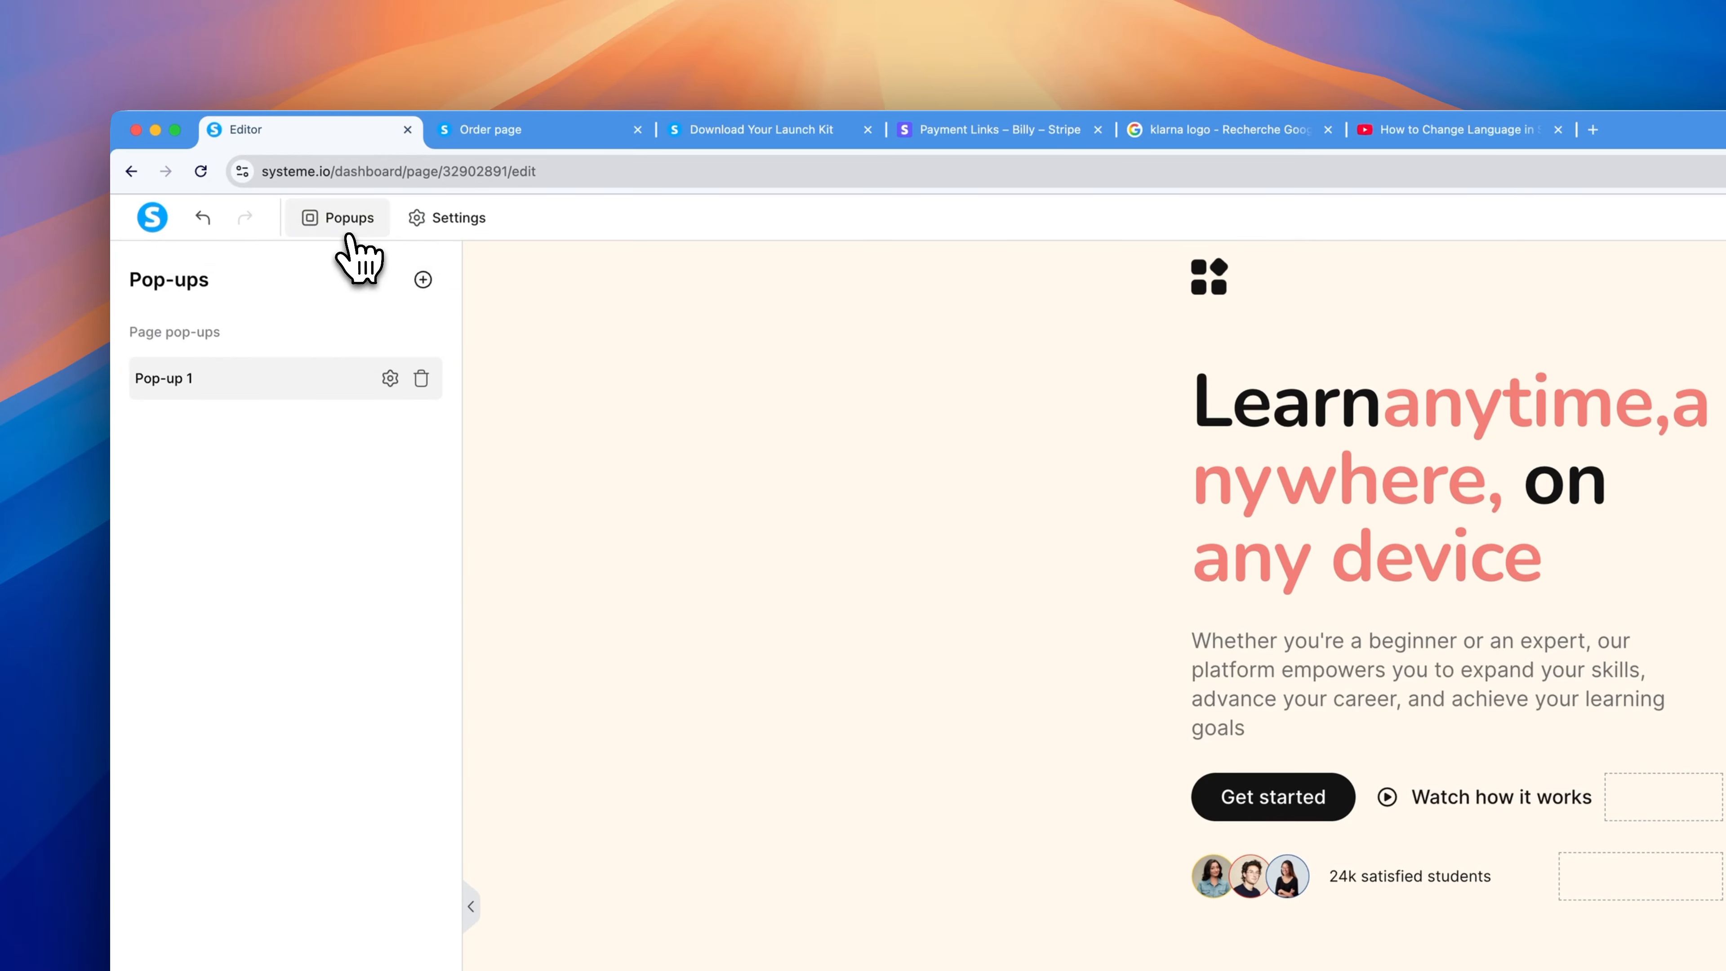
pyautogui.click(390, 378)
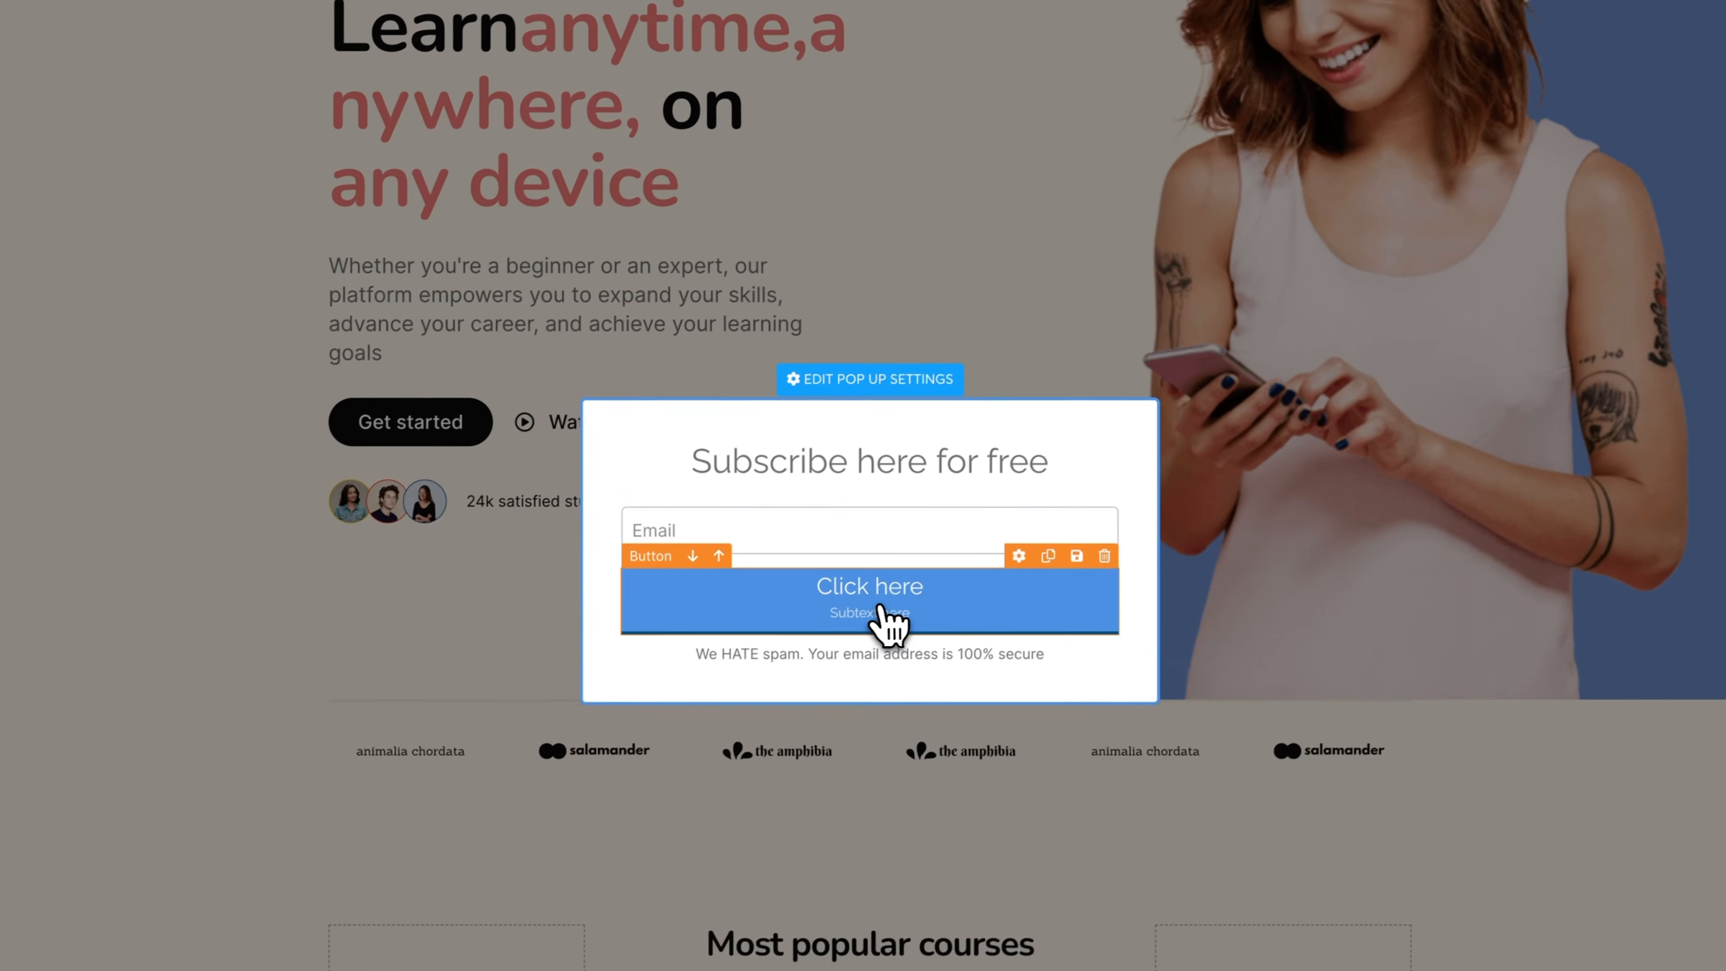
# - Change where the pop-up's "Click here" submit button redirects users after contact registration, and save the page
pyautogui.click(362, 809)
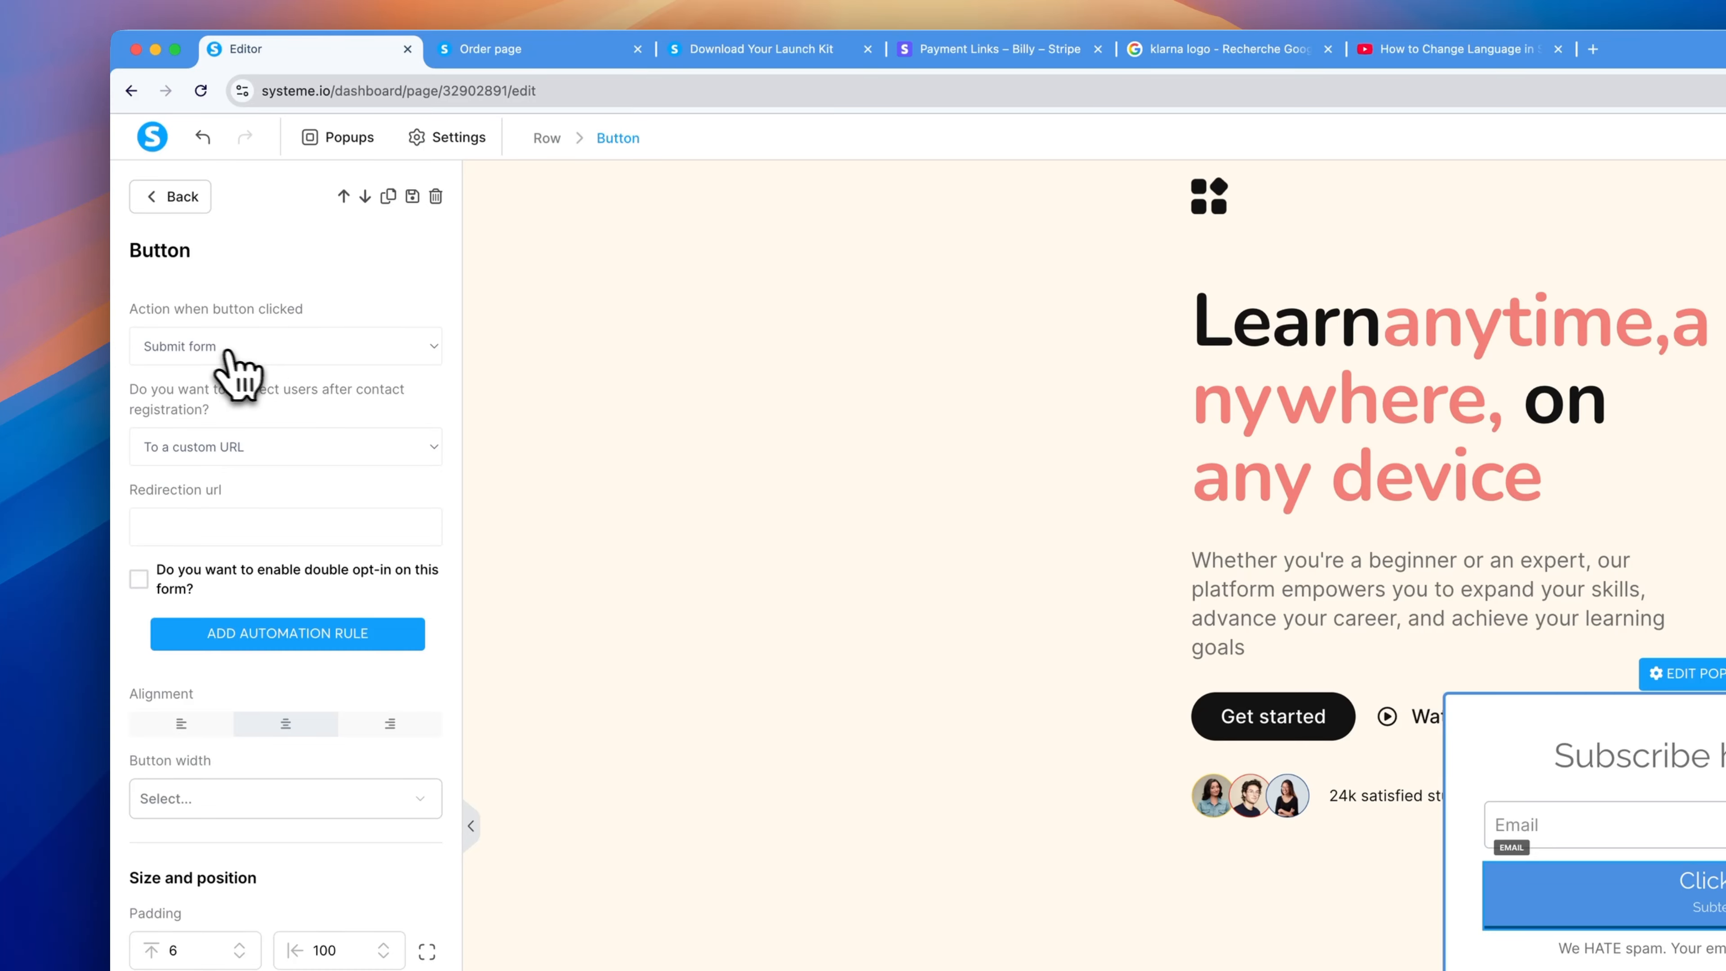
pyautogui.click(347, 463)
pyautogui.click(289, 439)
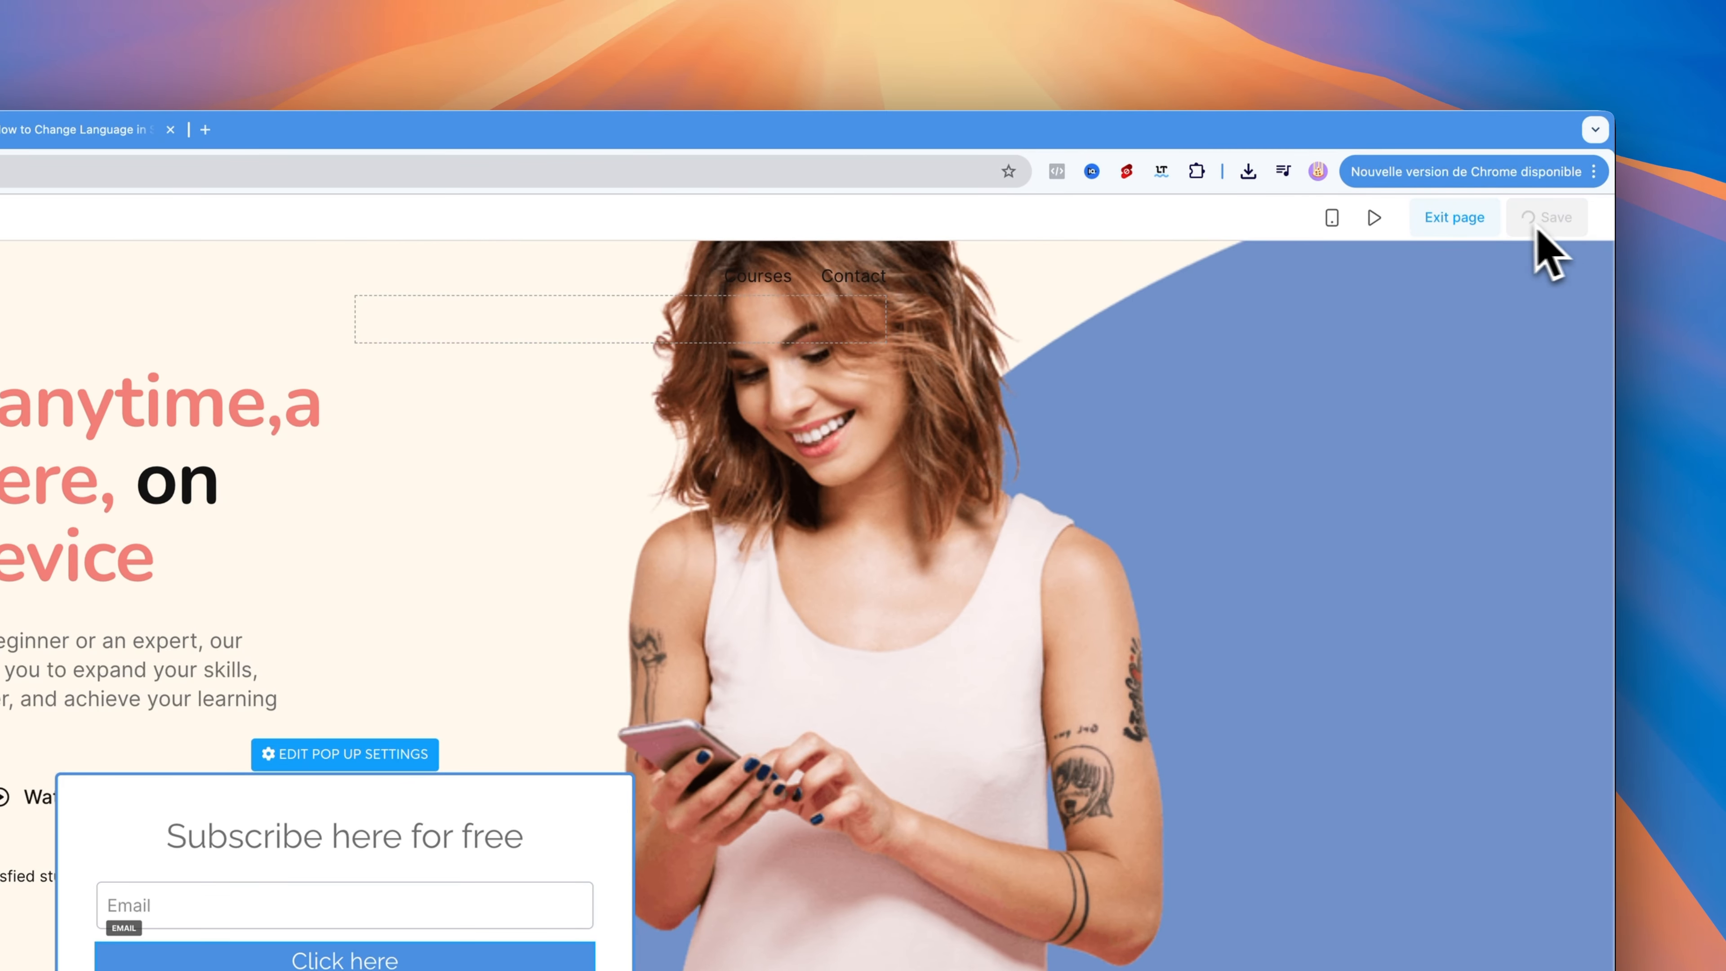
# - Exit the page editor and review the triggers offered for a new automation rule on the Order Form step
pyautogui.click(1475, 218)
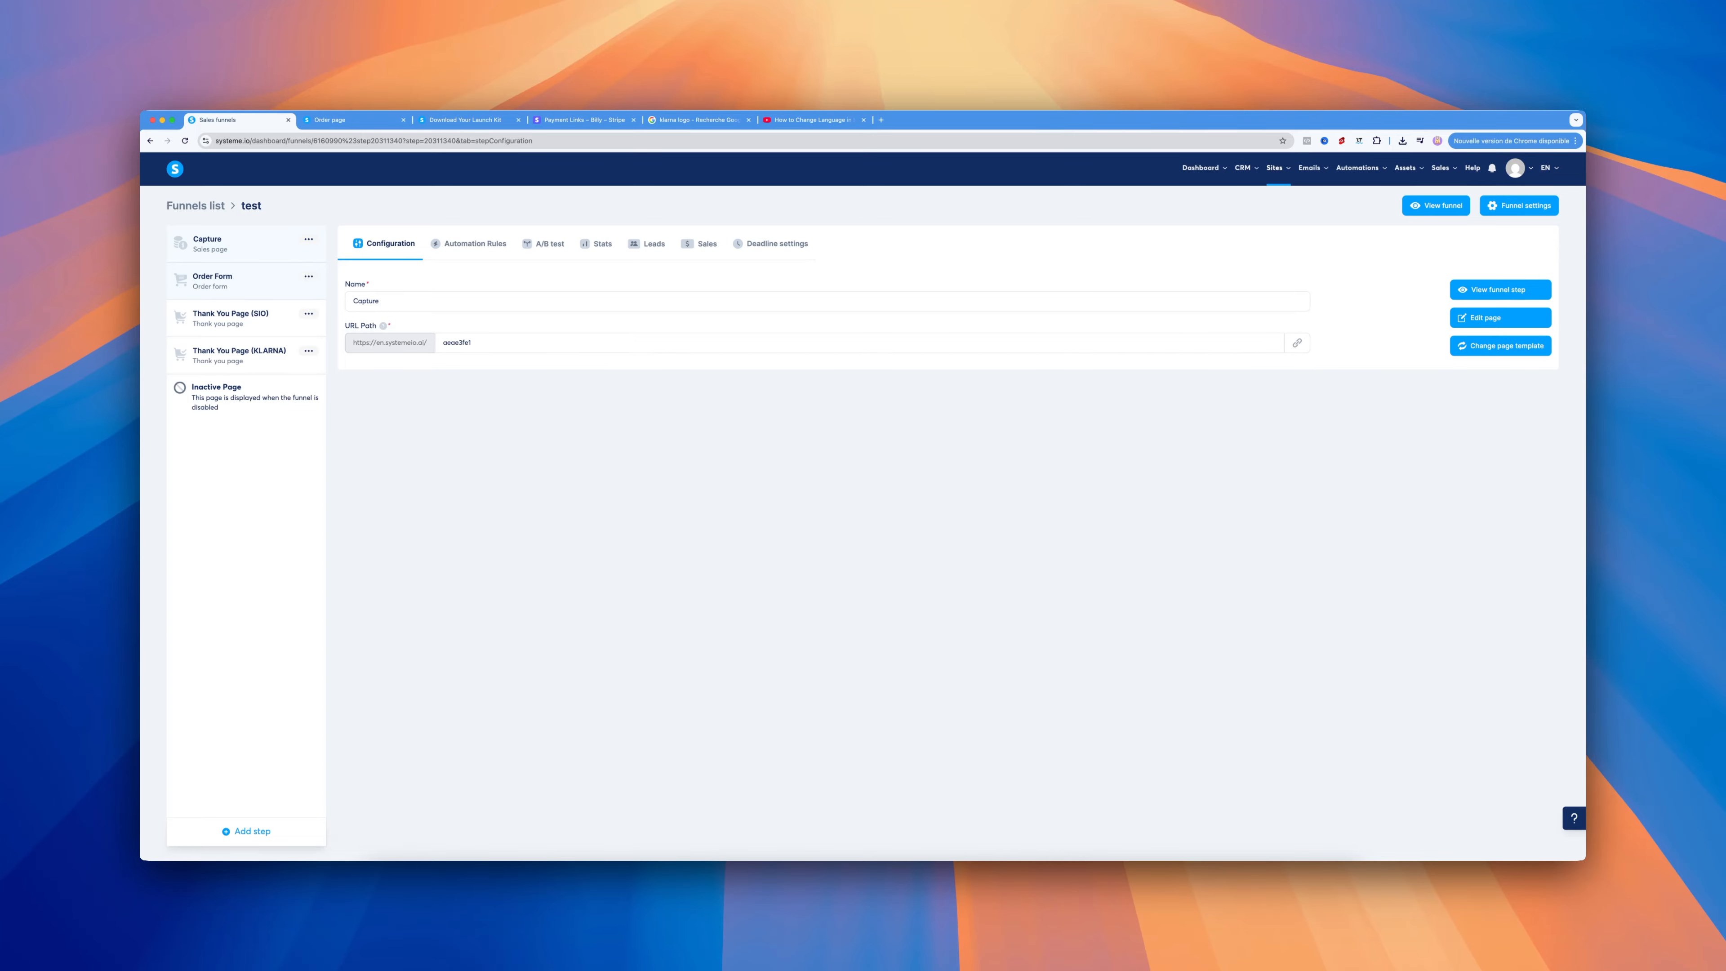
pyautogui.click(213, 278)
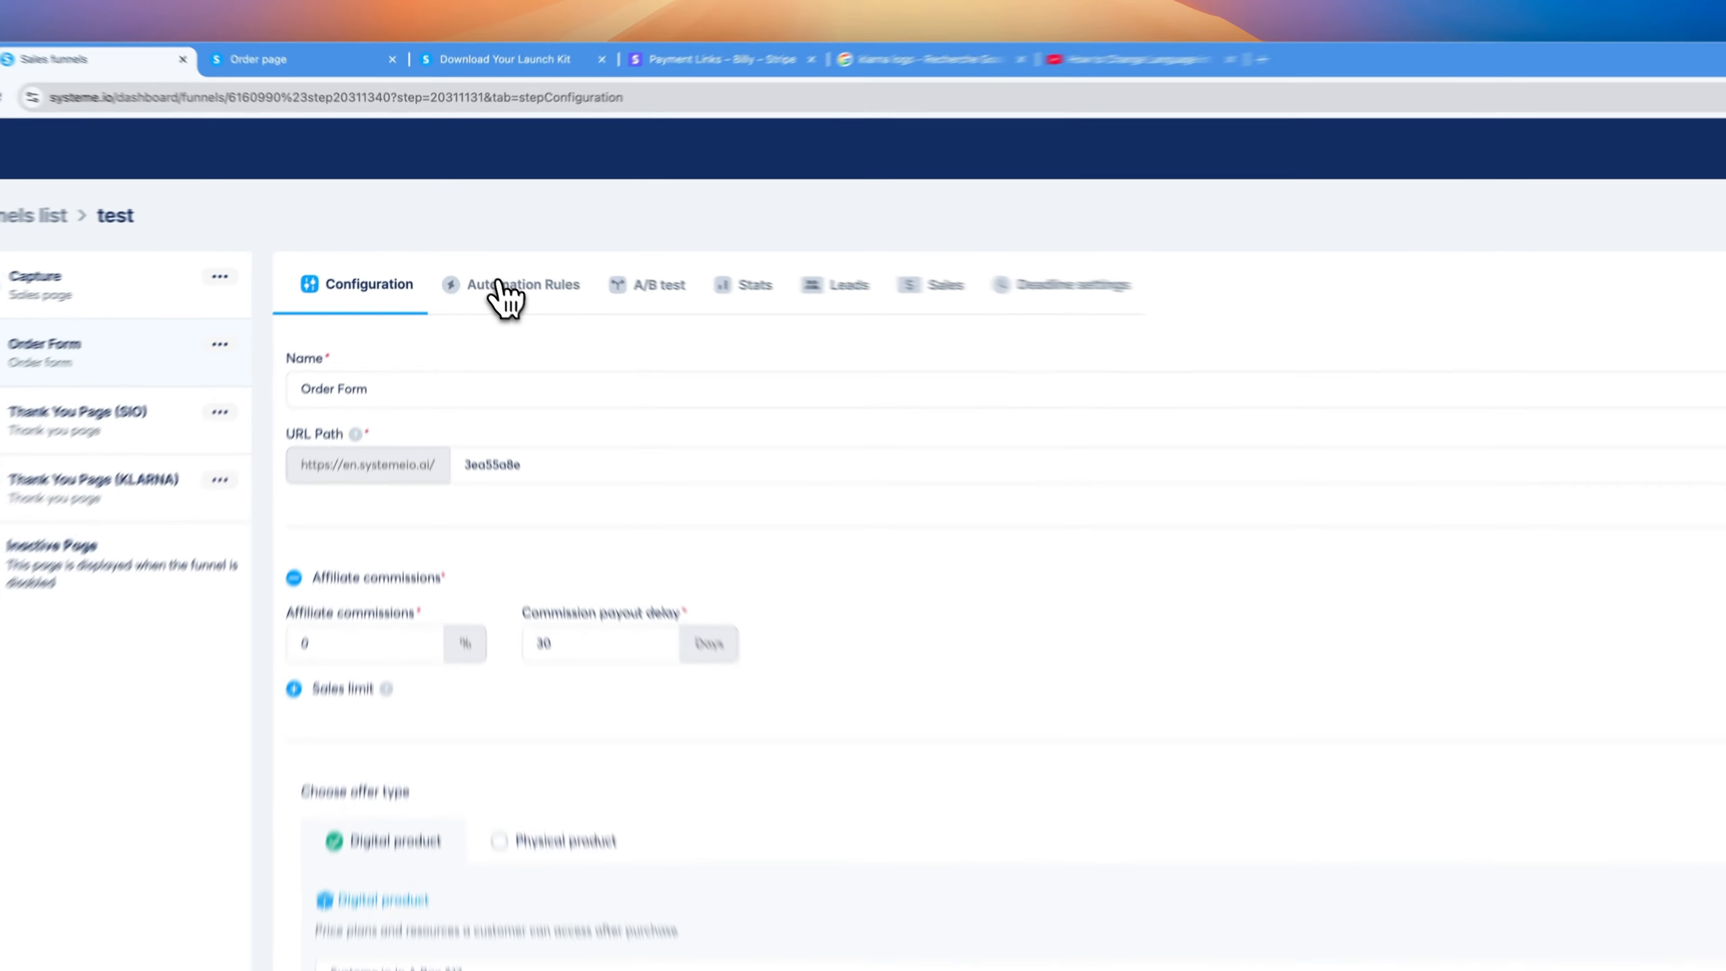
pyautogui.click(475, 243)
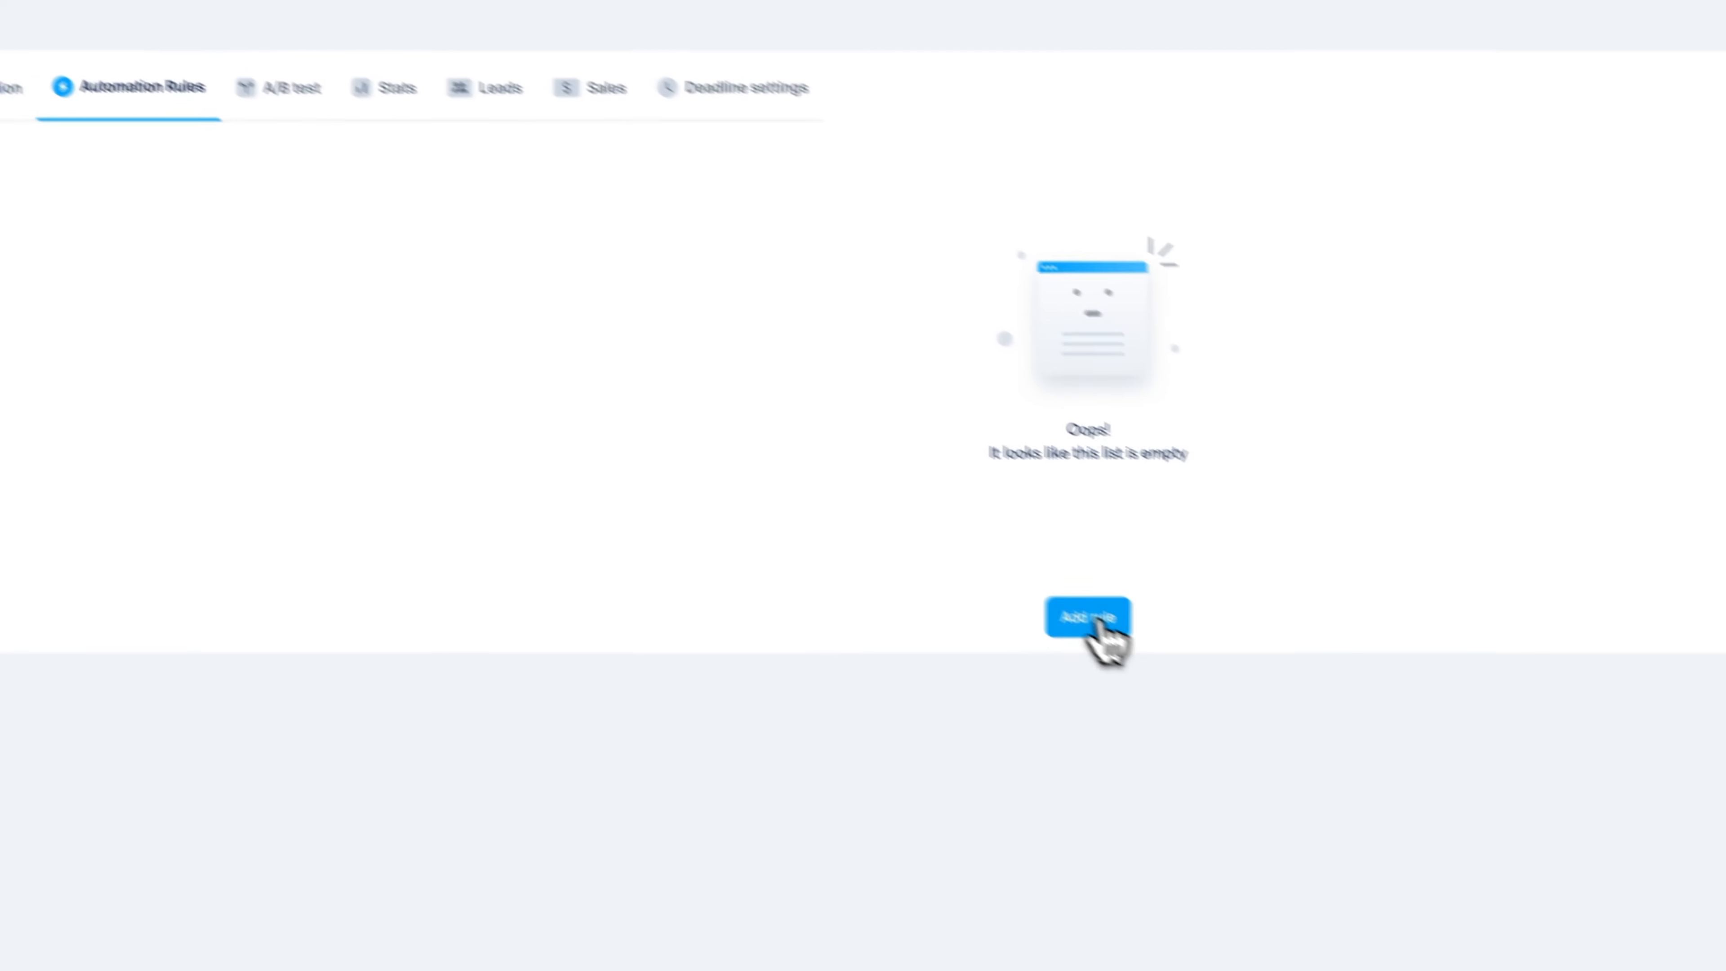
pyautogui.click(1094, 620)
pyautogui.click(824, 374)
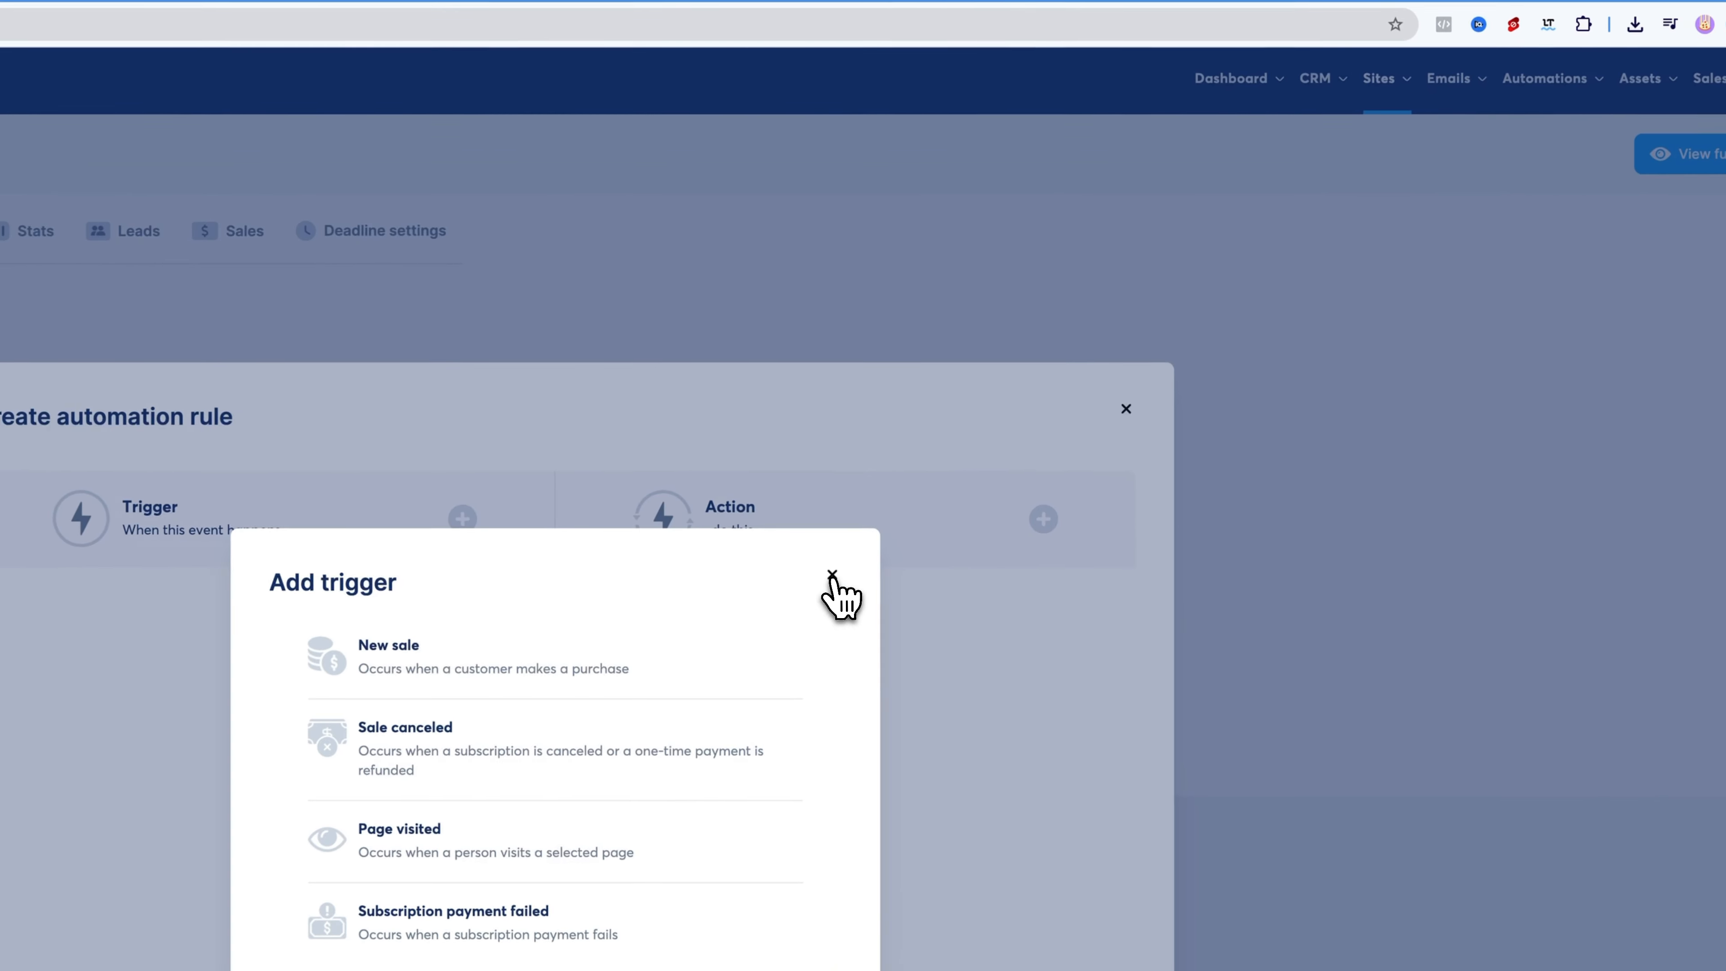
pyautogui.click(1001, 415)
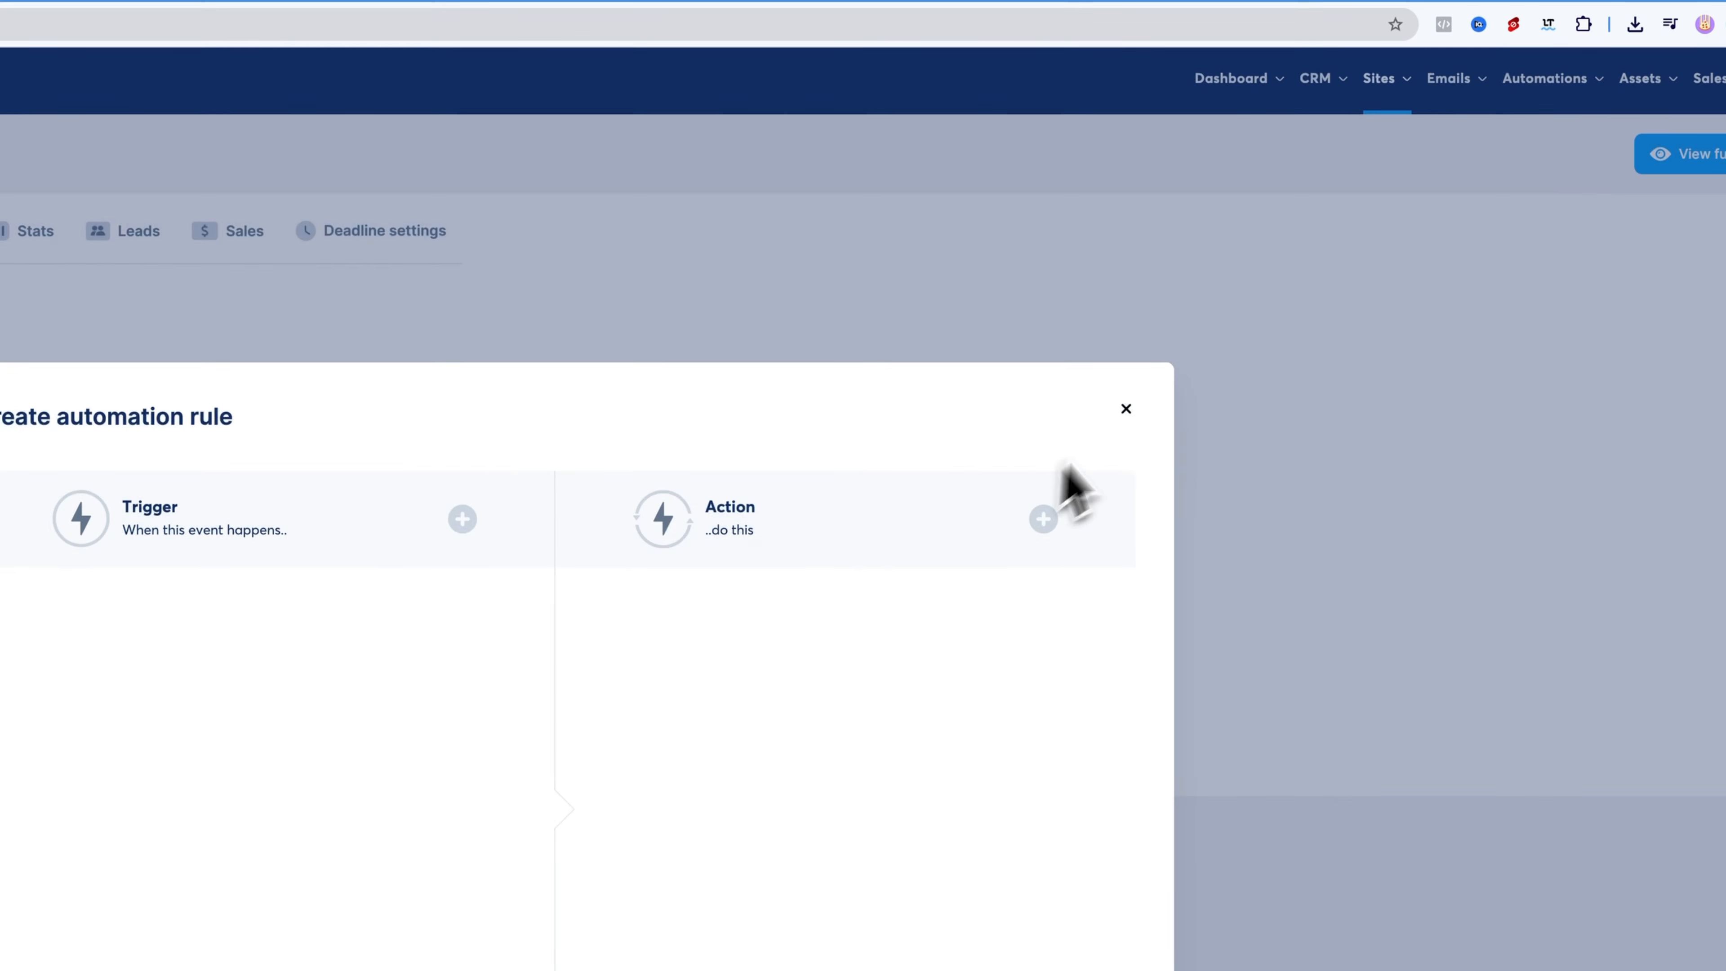
pyautogui.click(1126, 409)
# - Try a Page visited trigger in a new automation rule for the Thank You Page (KLARNA), discard it, and return to the Capture step
pyautogui.click(312, 503)
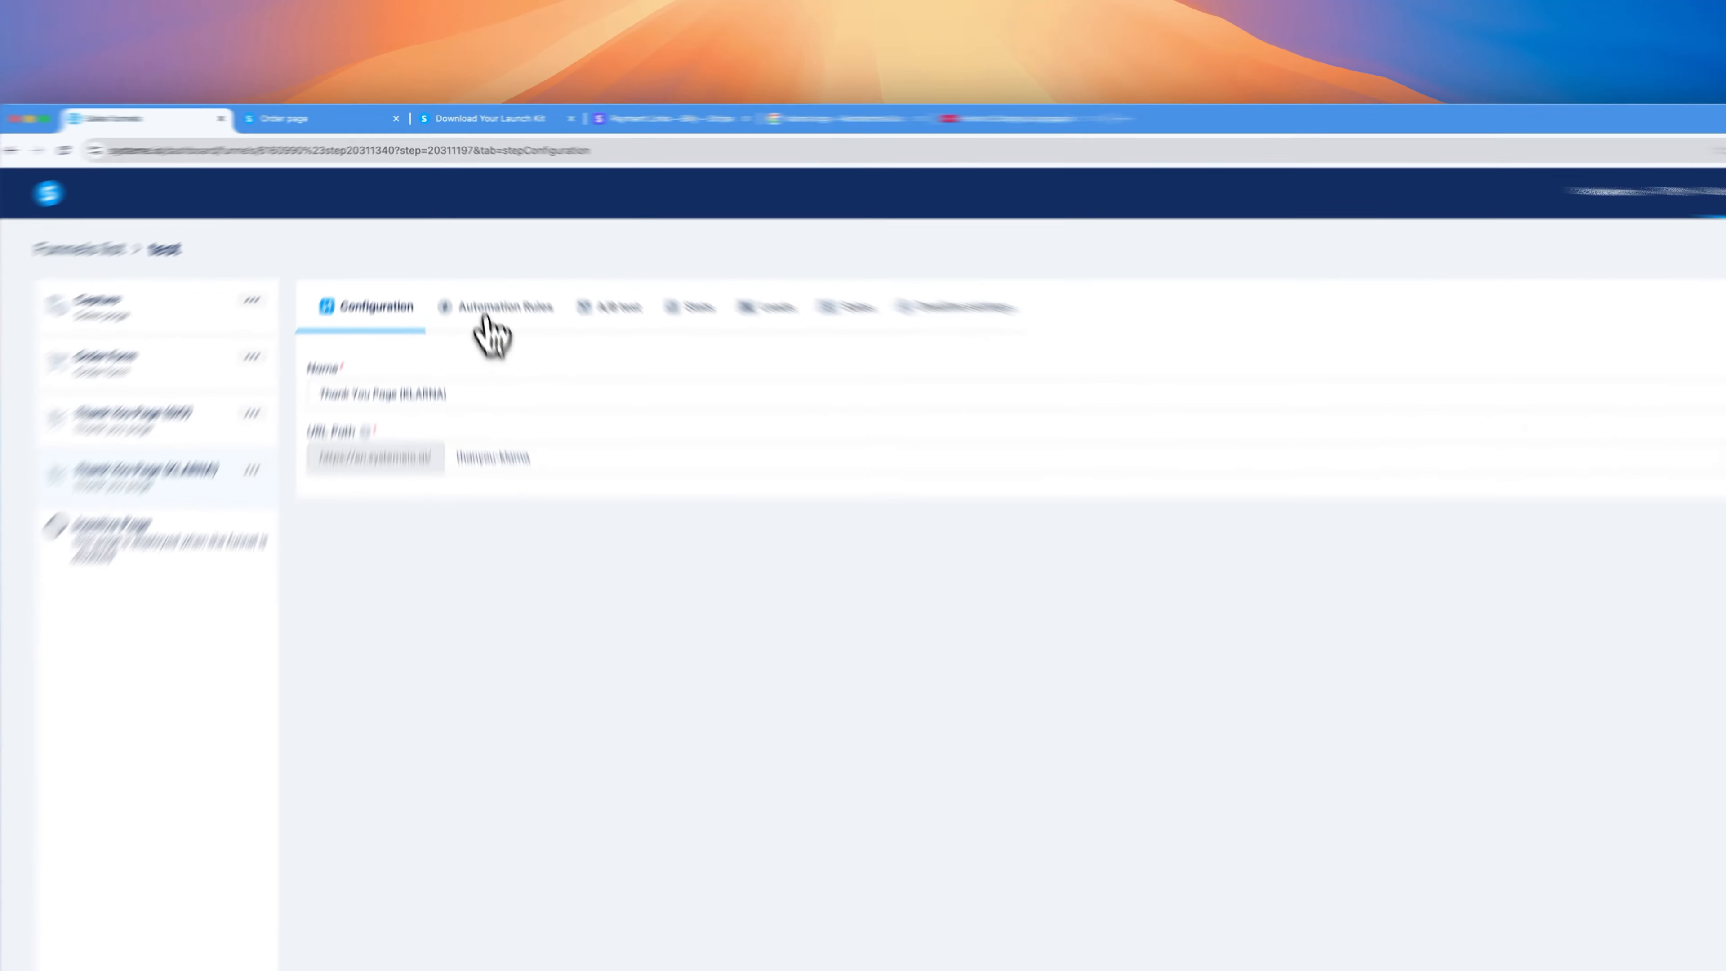
pyautogui.click(470, 246)
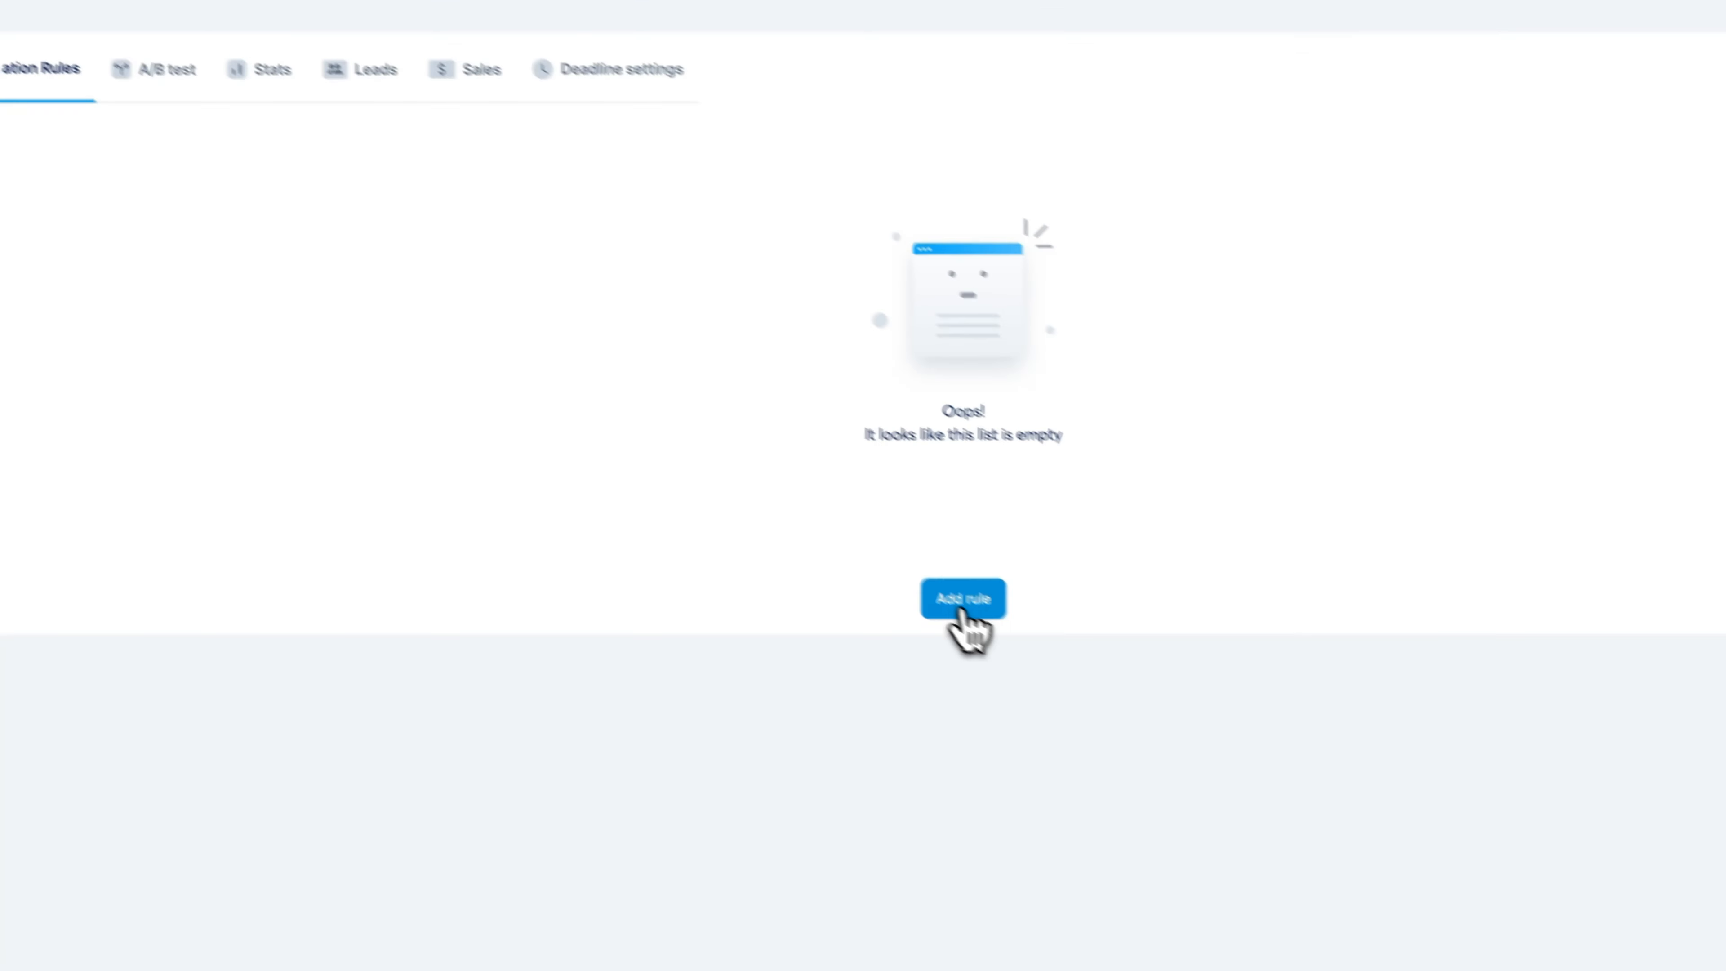
pyautogui.click(963, 609)
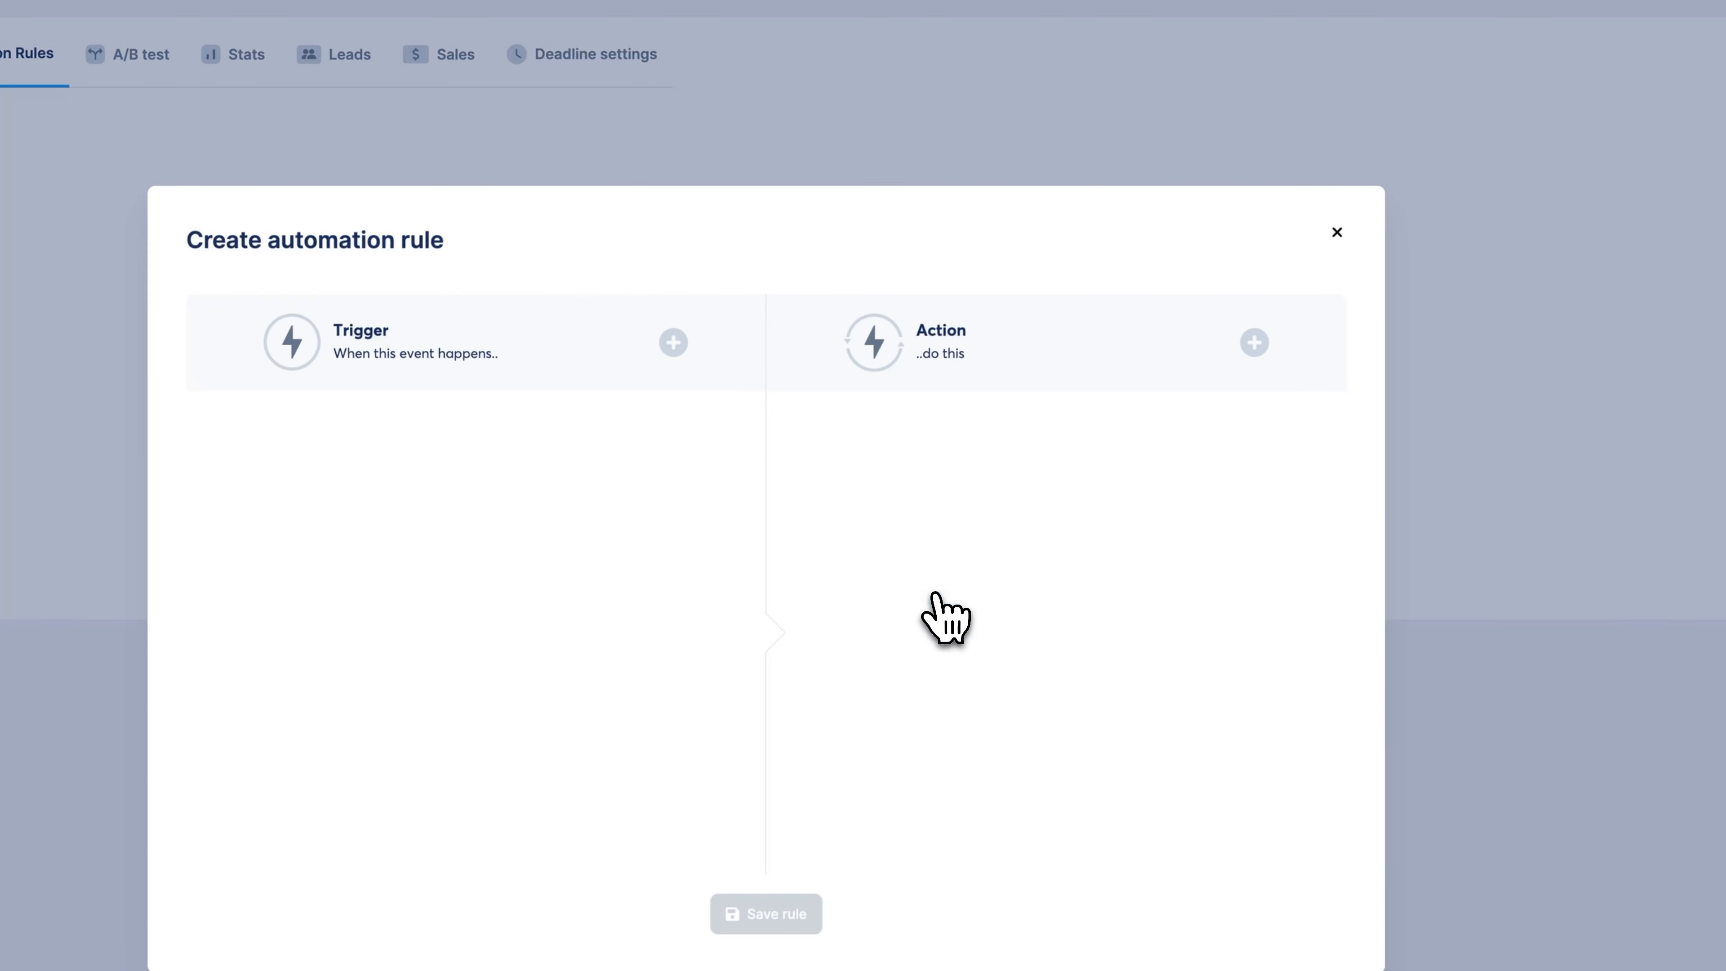
pyautogui.click(699, 357)
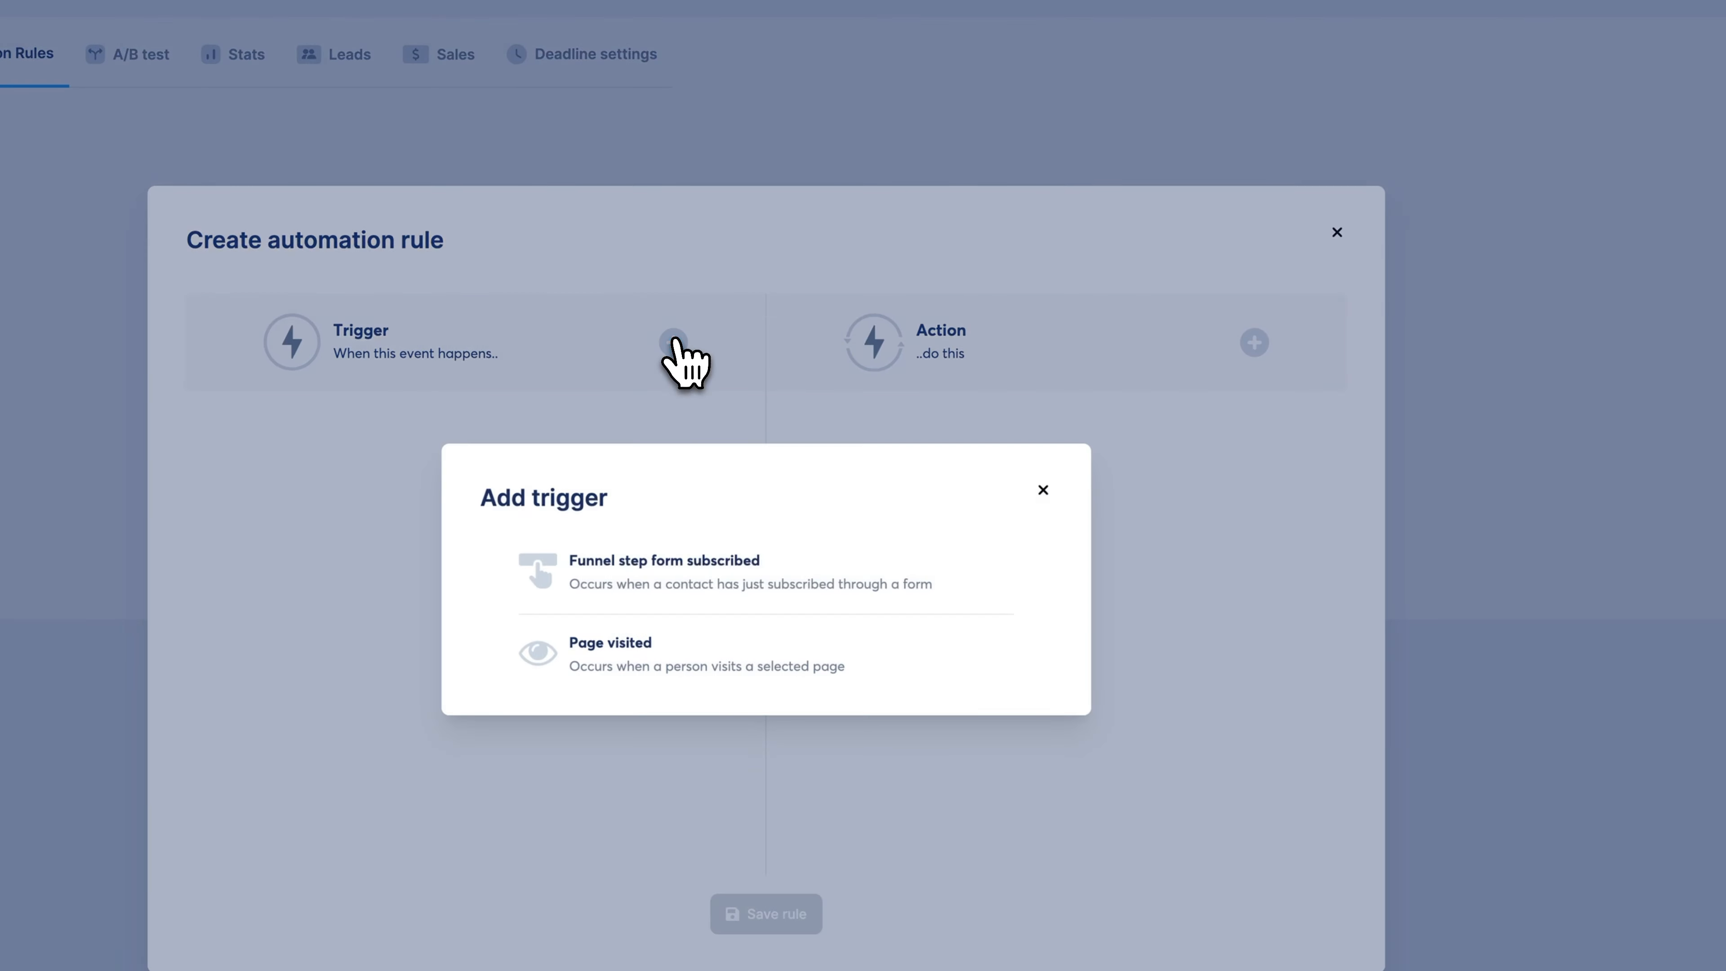
pyautogui.click(652, 653)
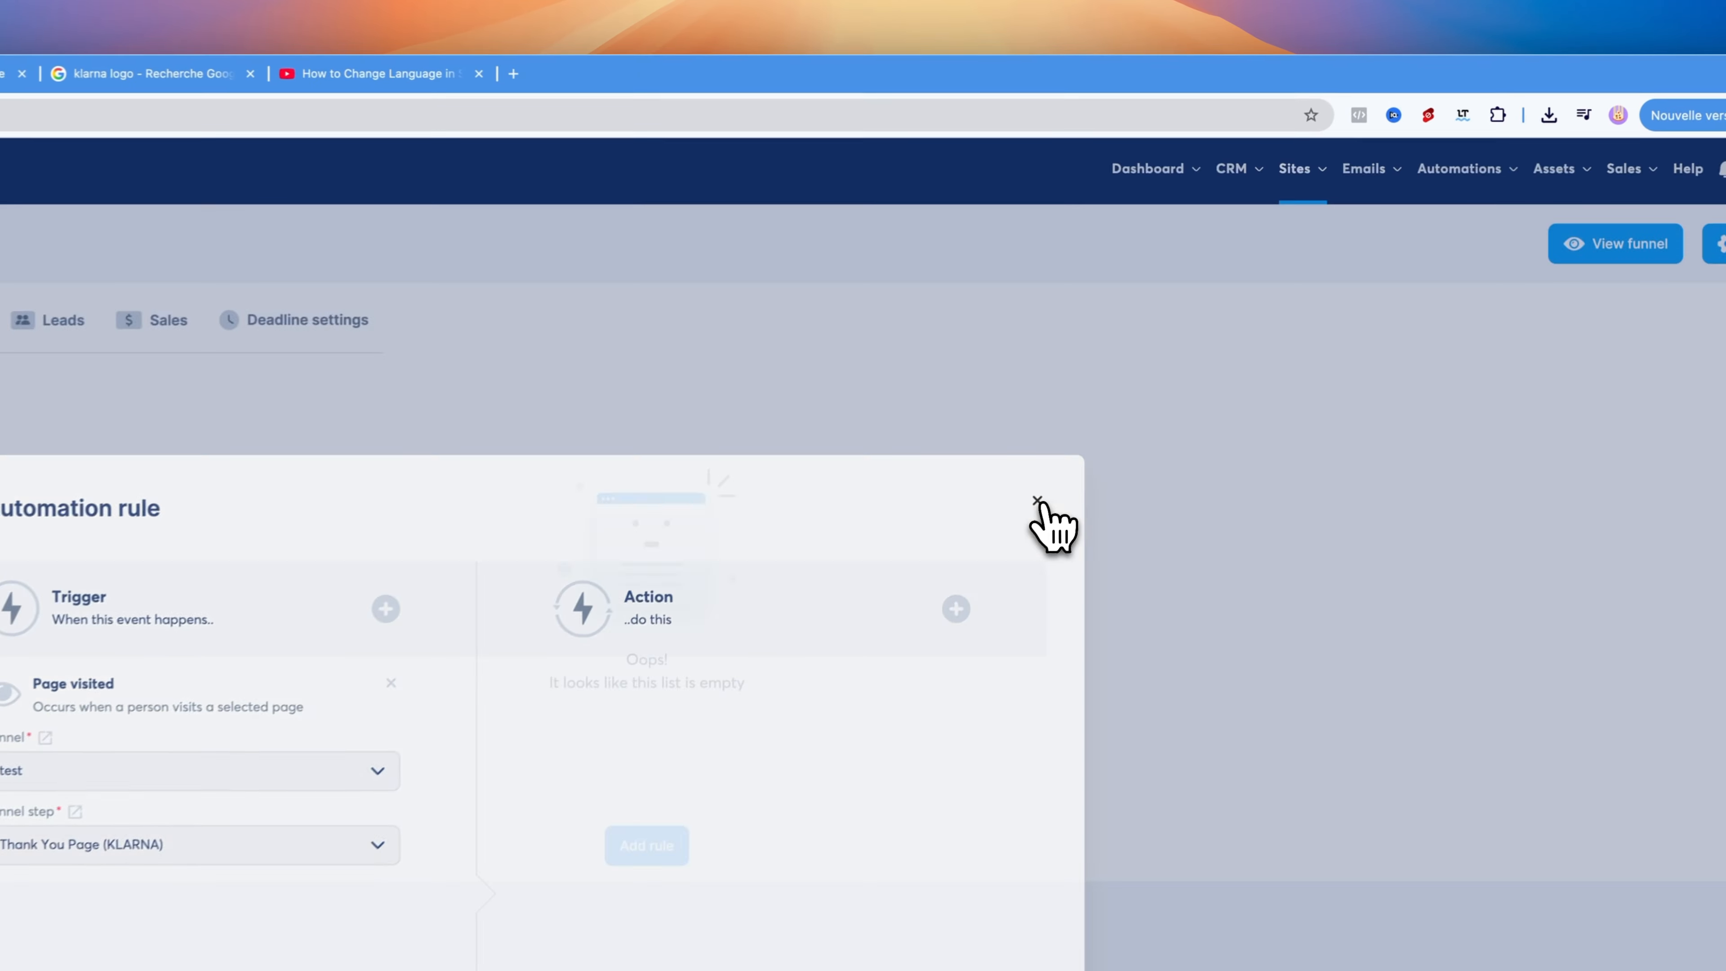
pyautogui.click(1148, 334)
pyautogui.click(224, 245)
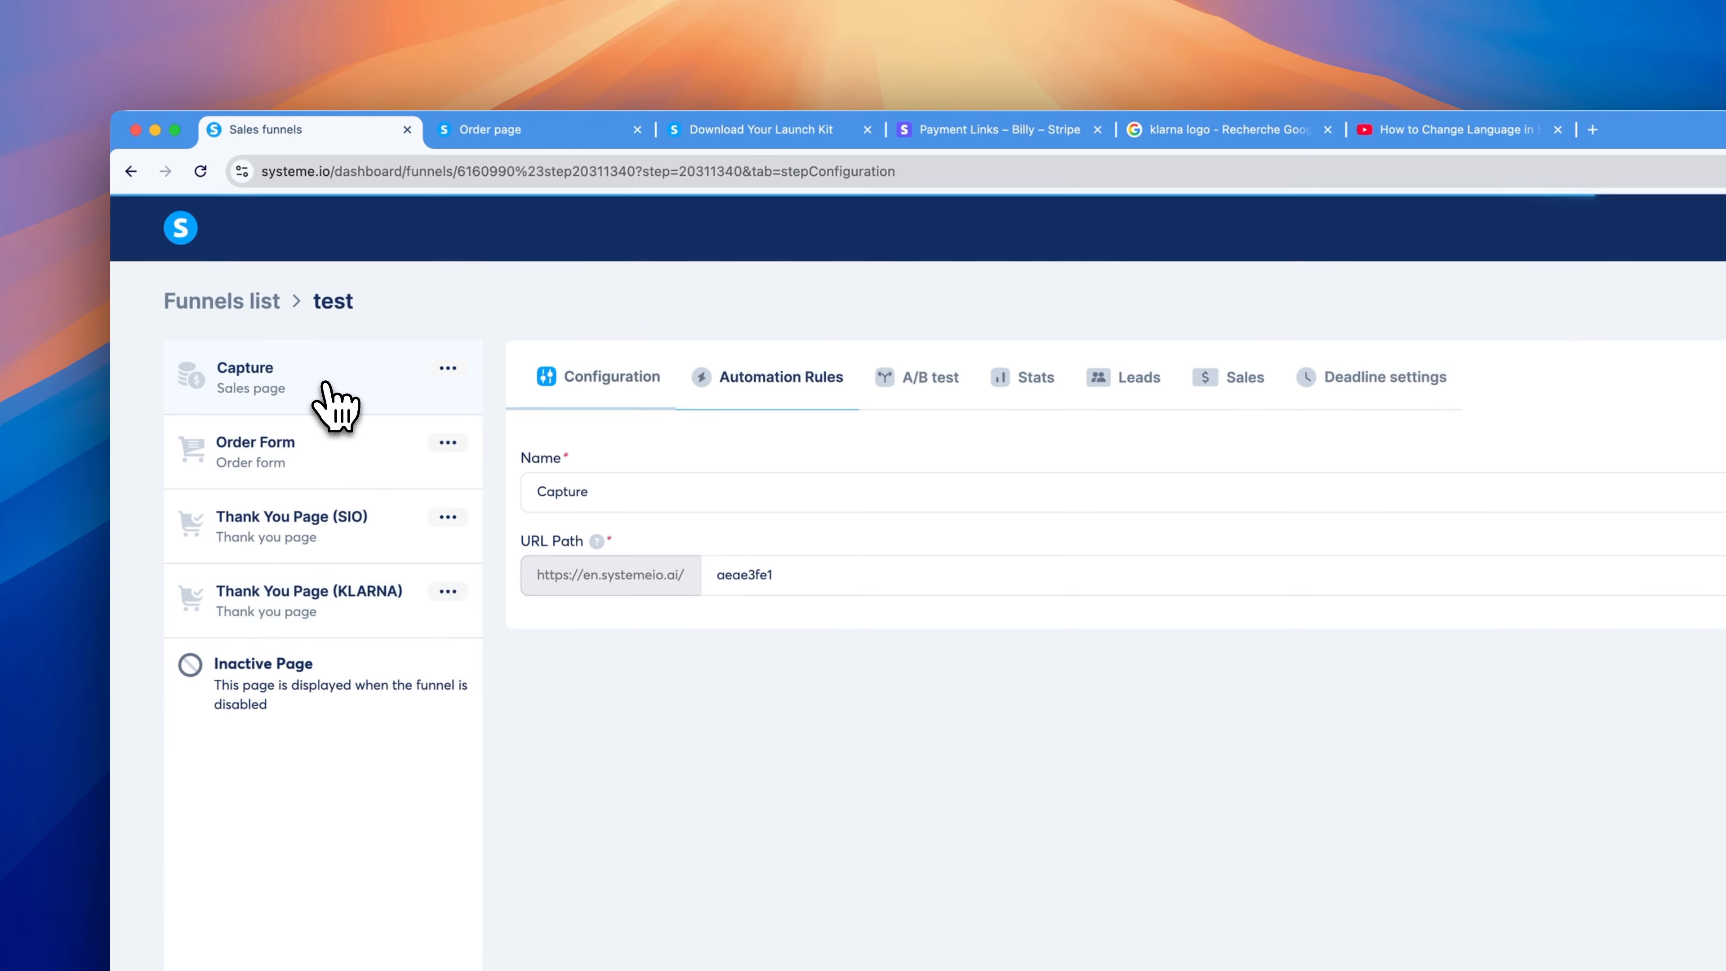